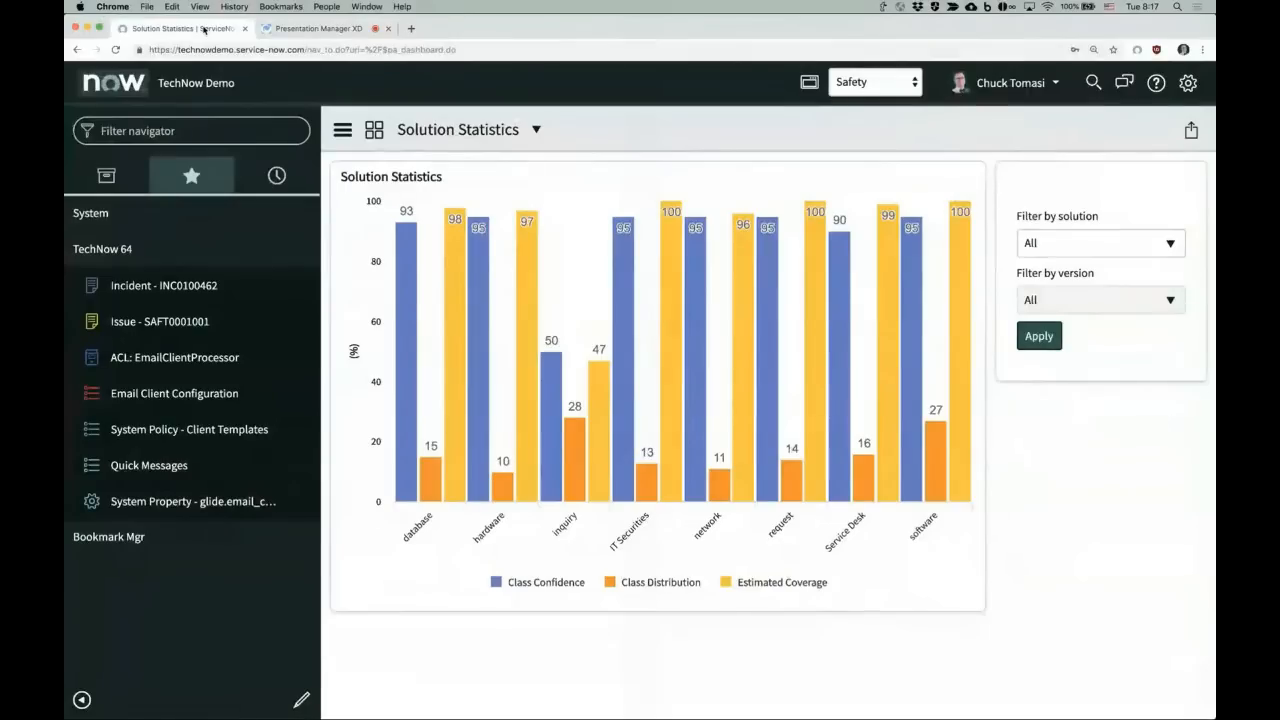
Step: Open incident INC0100462, bring up its email compose window, review the prefilled fields, and close the window
click(163, 285)
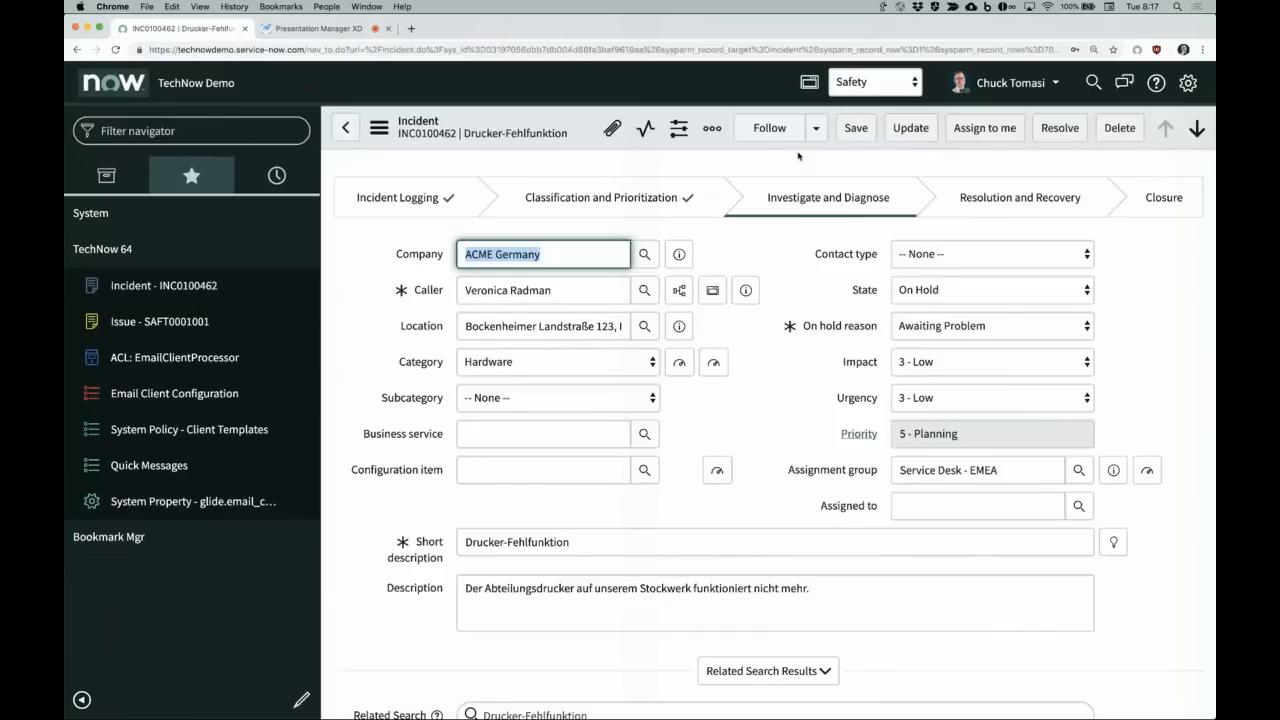
click(711, 130)
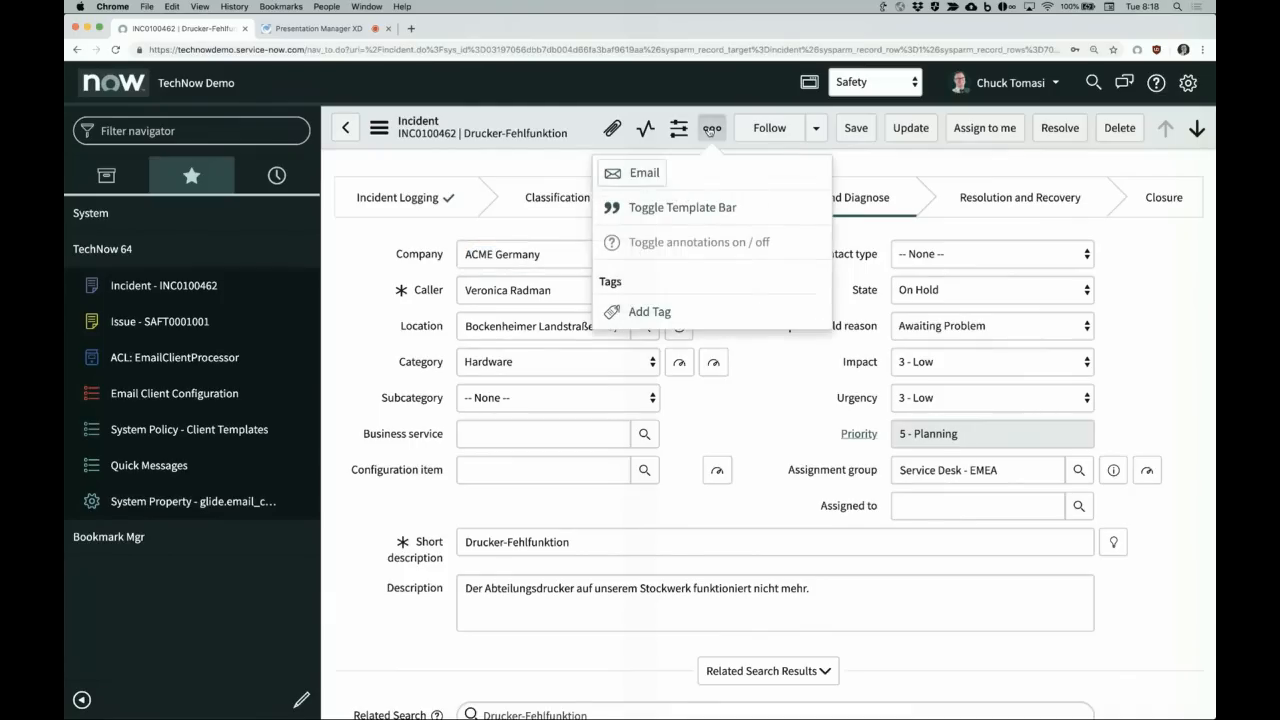
click(641, 174)
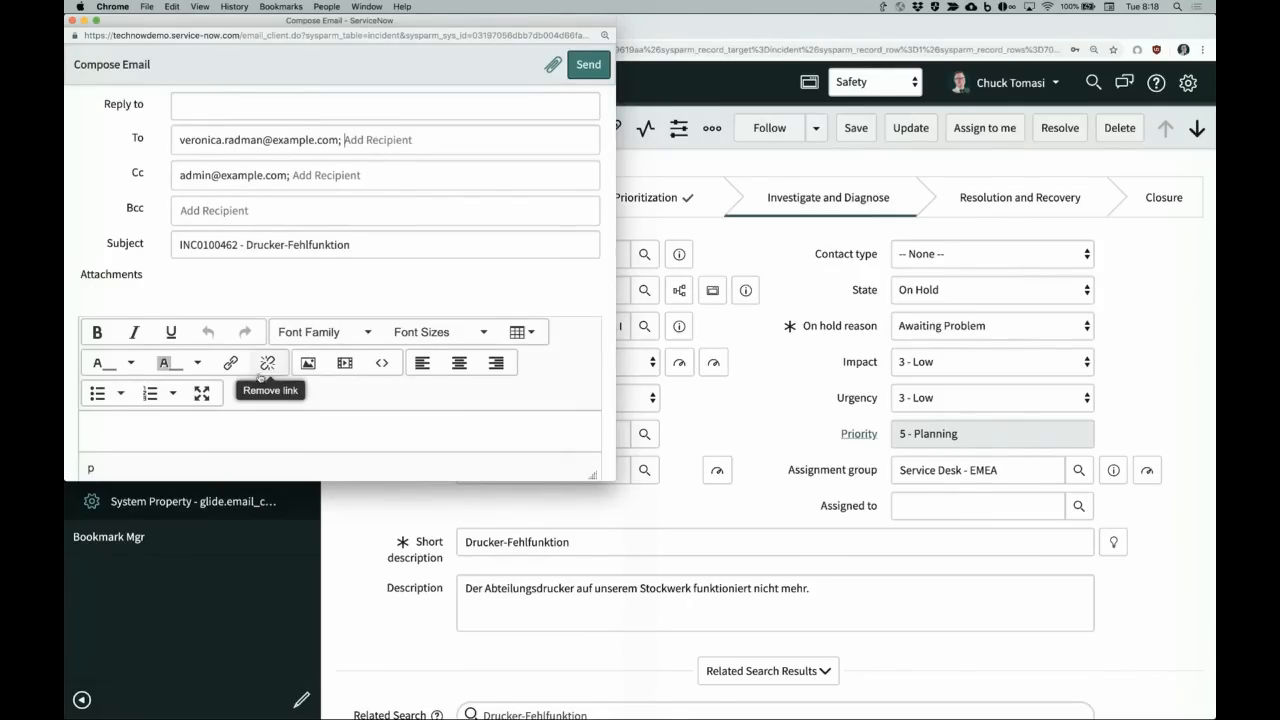
scroll(259, 377, down, 1)
scroll(259, 377, up, 1)
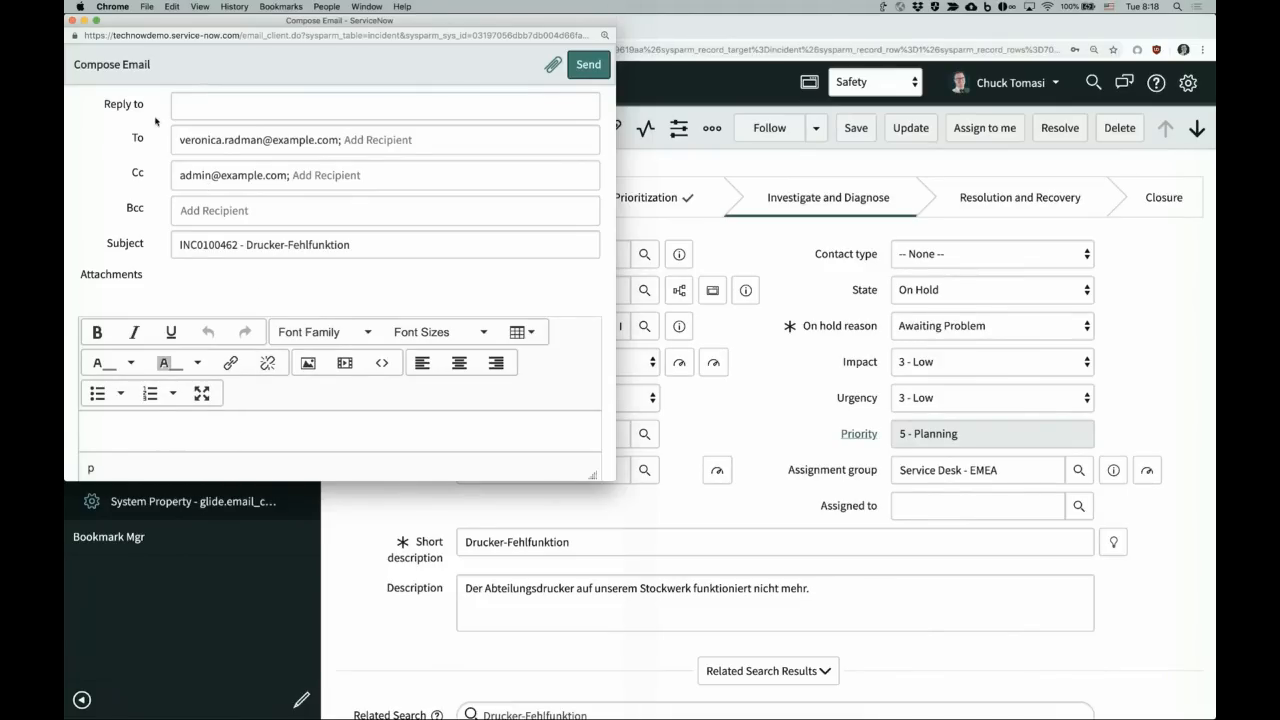
click(74, 20)
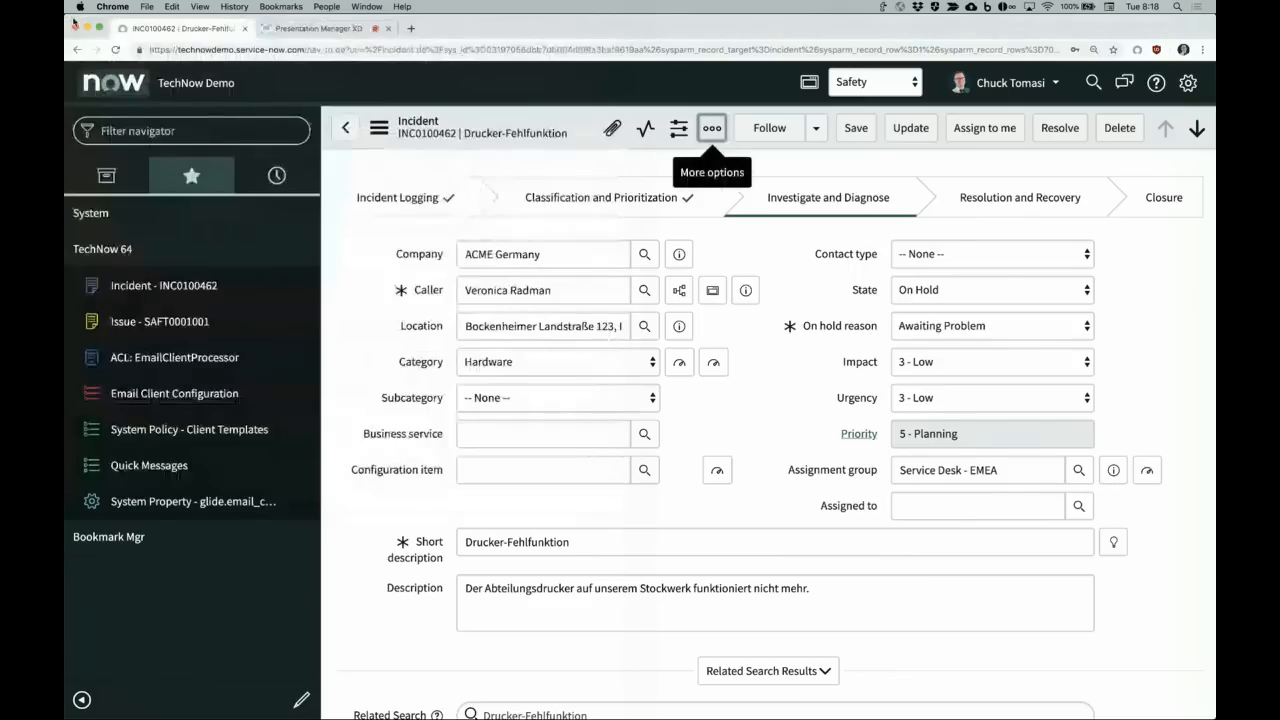
Step: Open issue SAFT0001001 and check its additional form options for an email entry
click(143, 320)
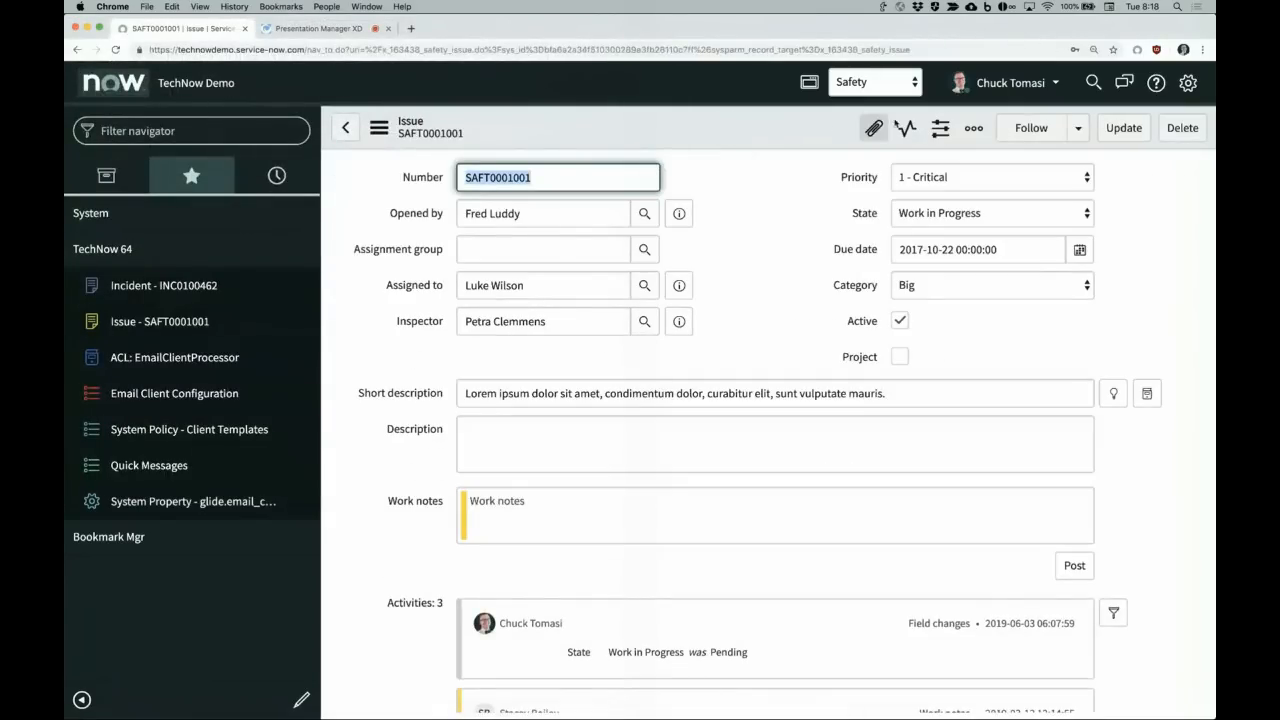
click(974, 131)
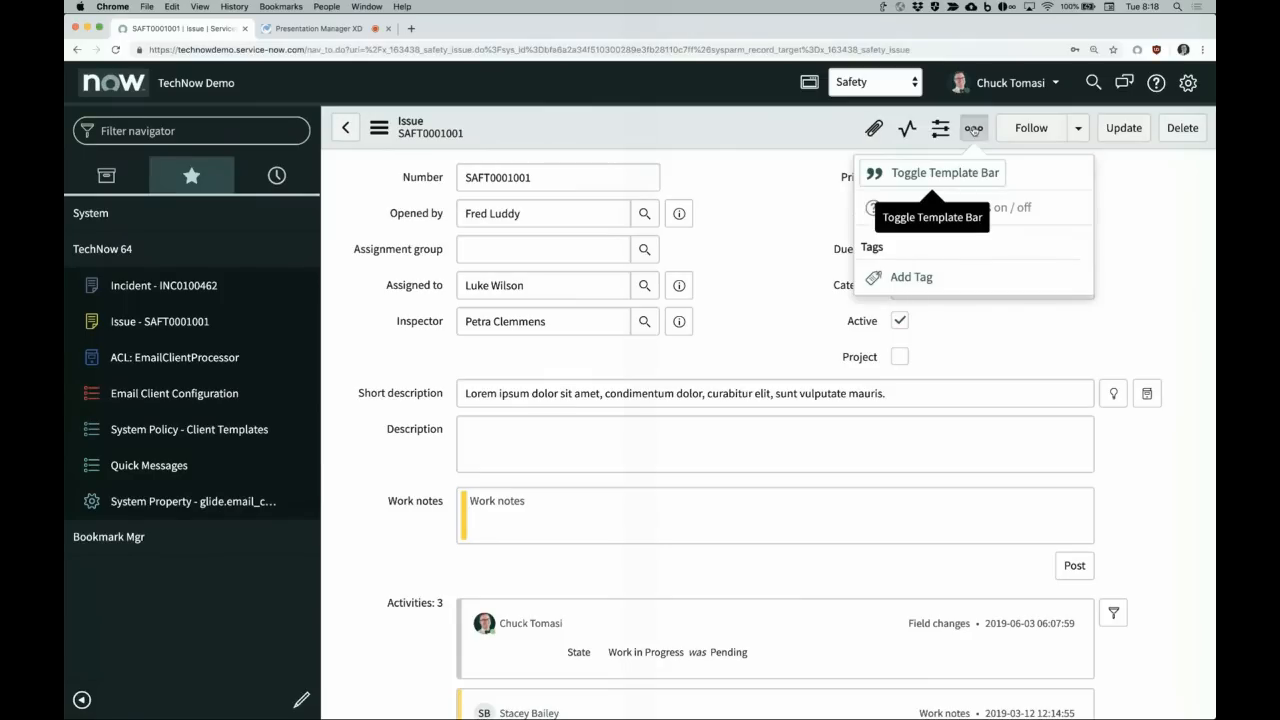
click(781, 138)
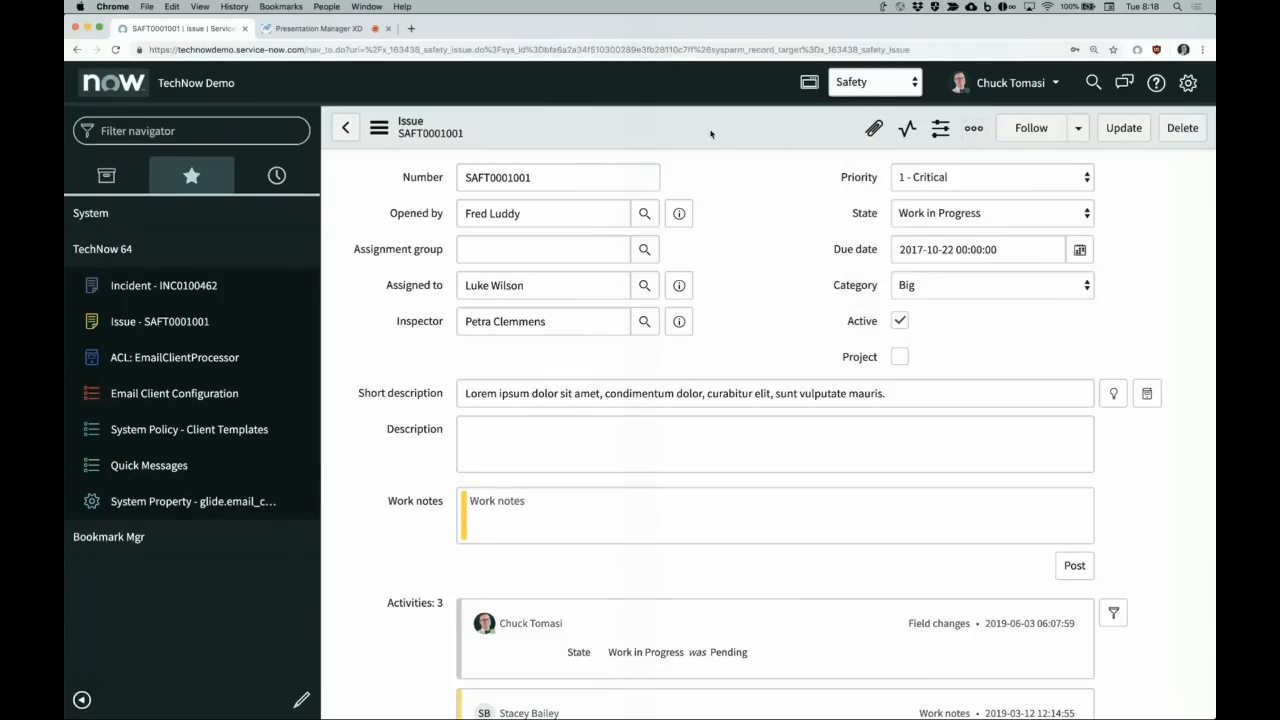
Step: From the issue form, open the dictionary configuration and its Collection entry for the x_163438_safety_issue table
click(379, 127)
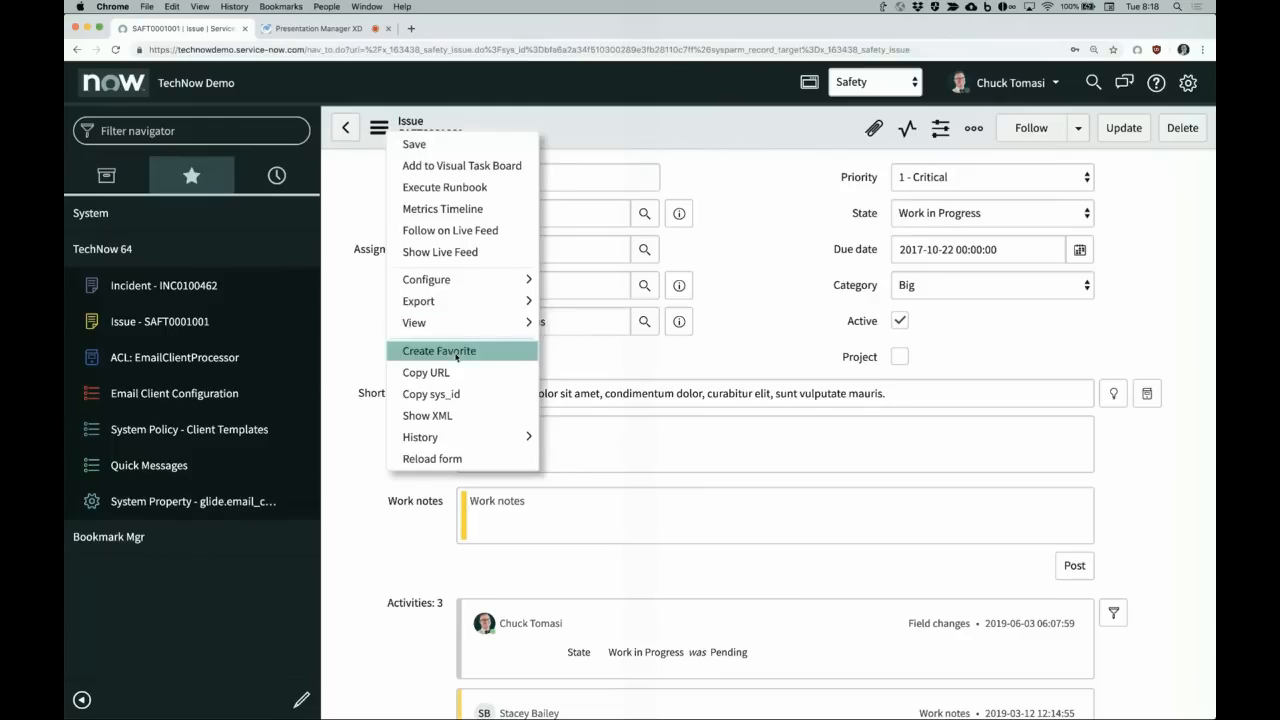
mouse_move(460, 280)
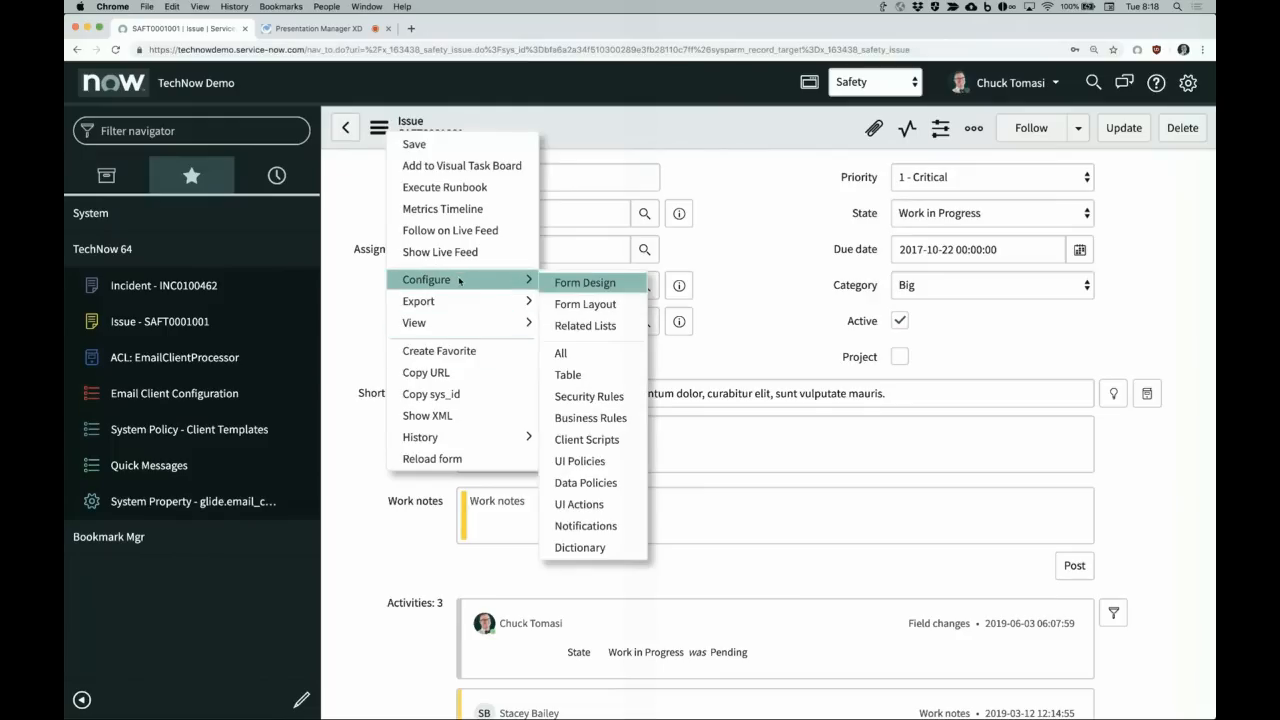
click(580, 548)
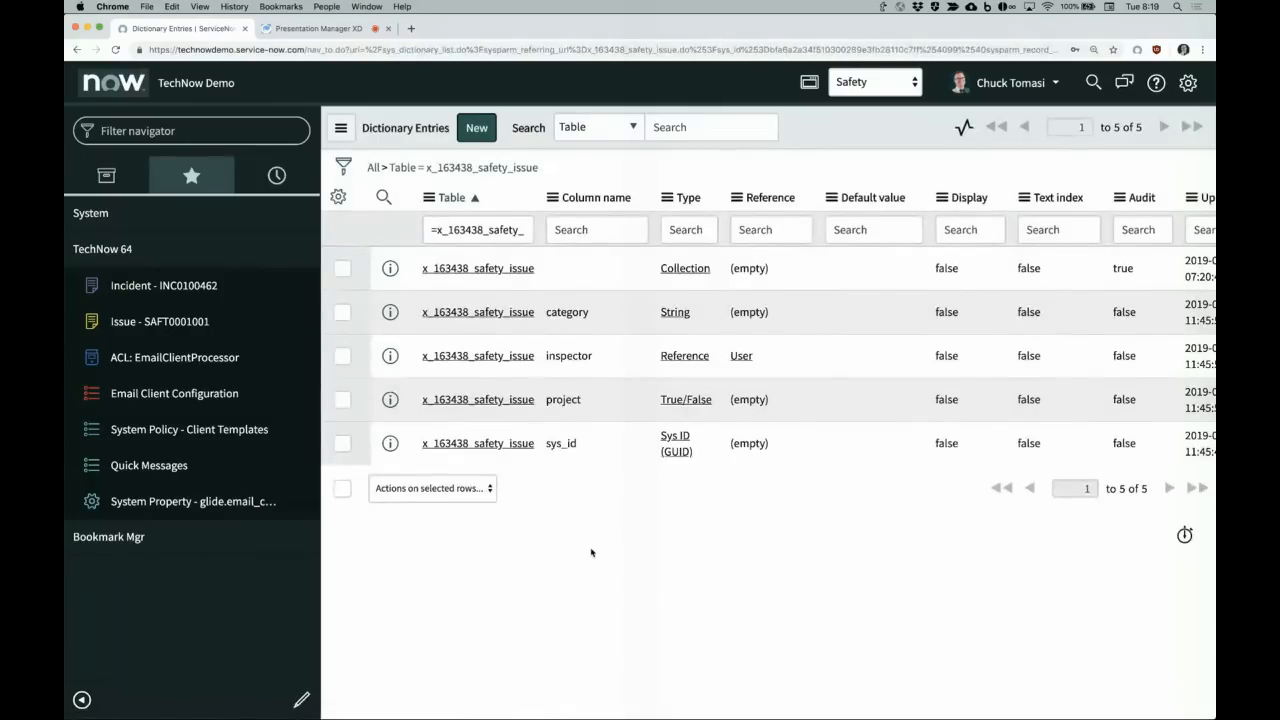
click(690, 283)
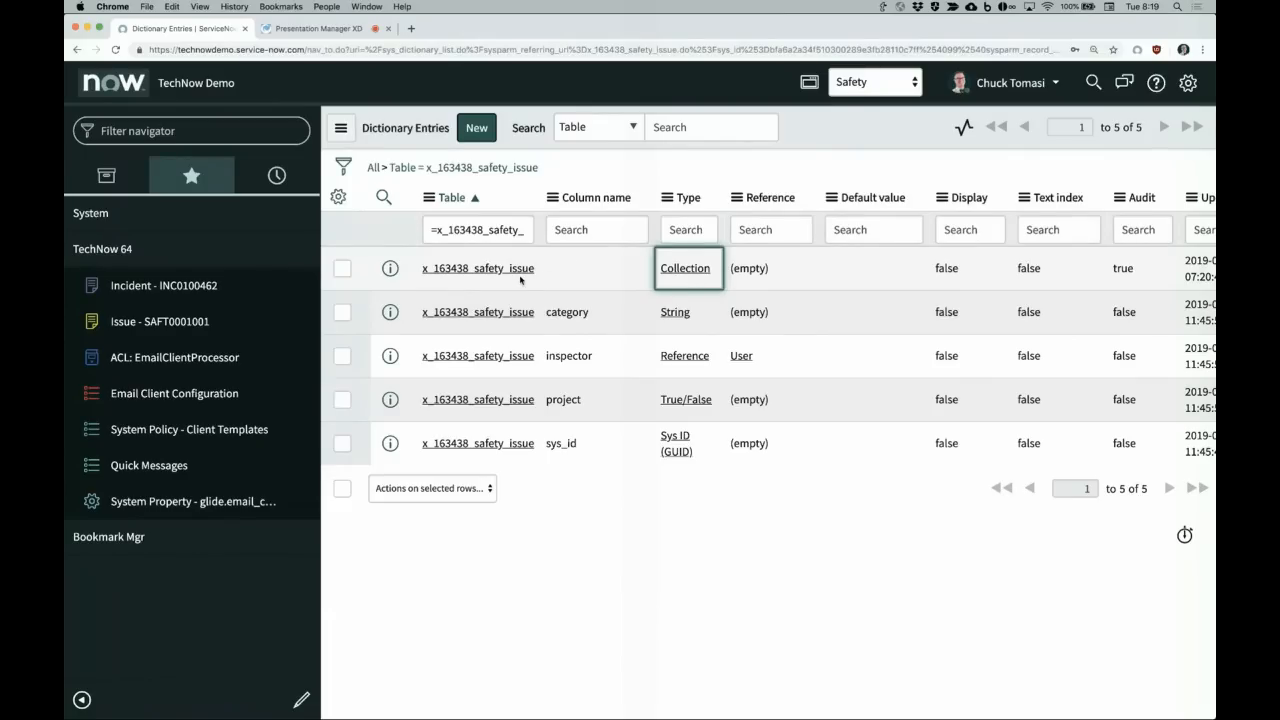
click(483, 270)
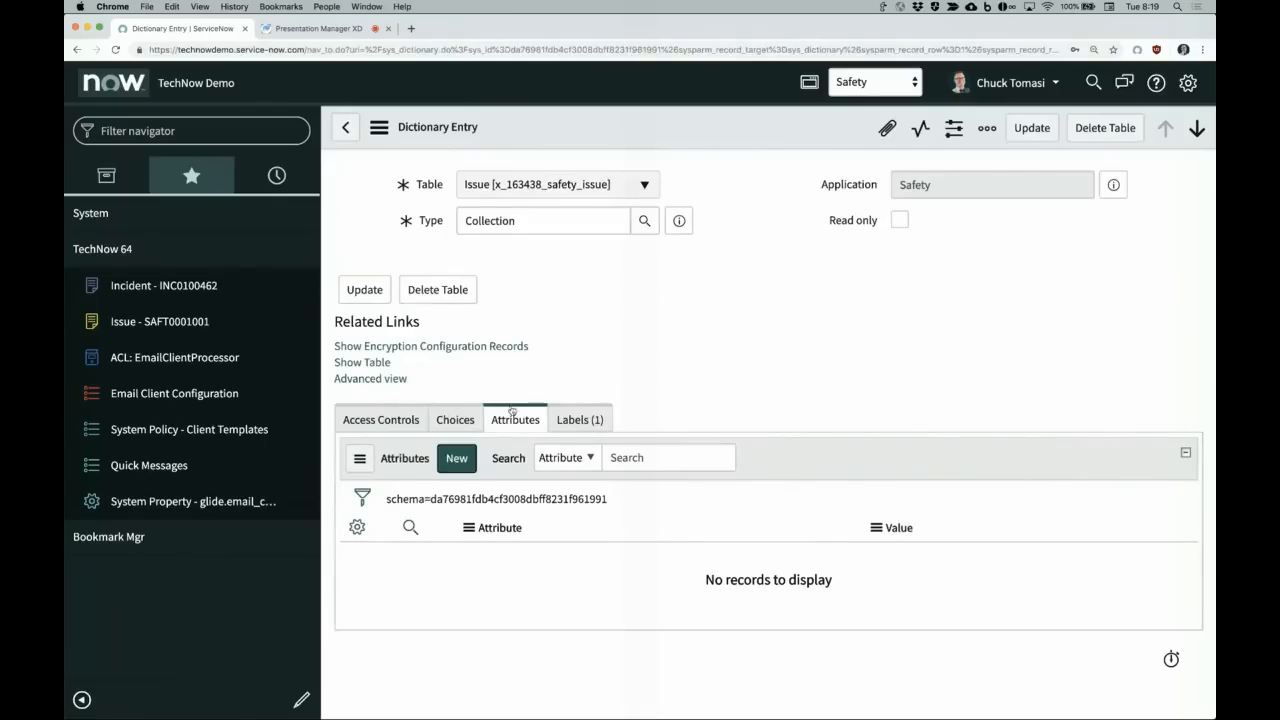
Step: Add an Email client attribute with the value true to the Issue table's dictionary entry and submit it
click(457, 459)
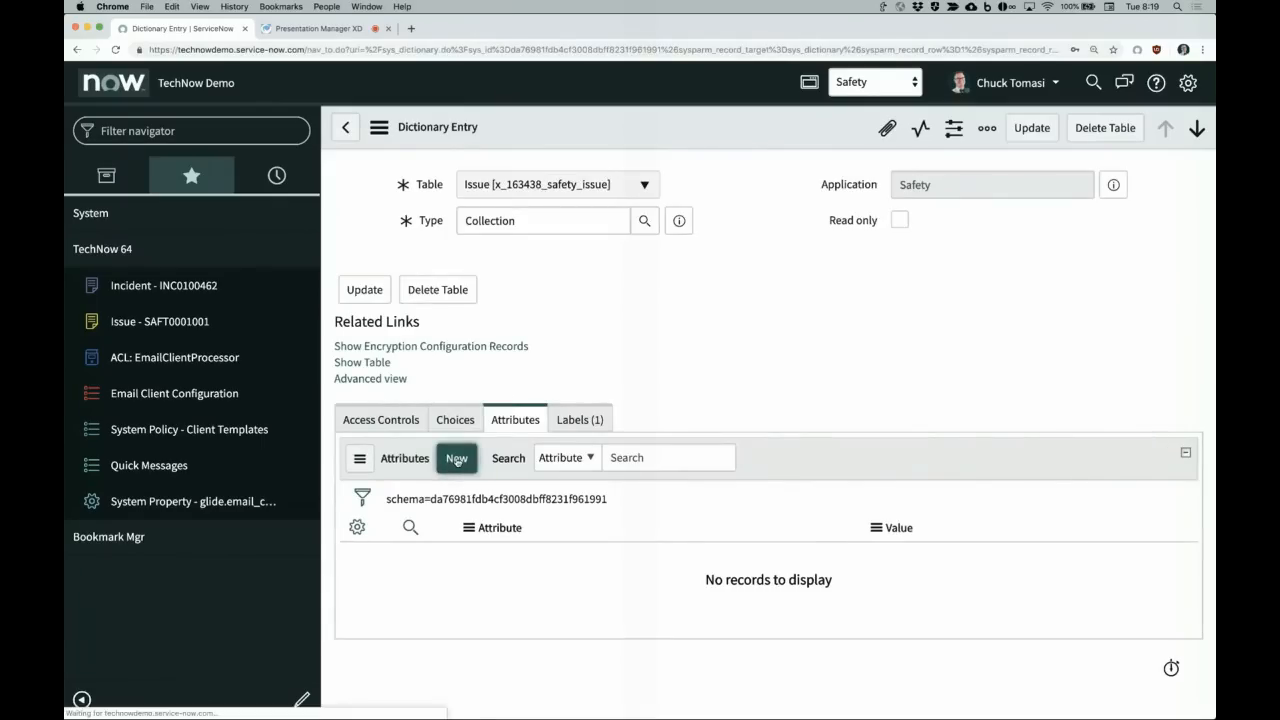
click(548, 175)
text(Email)
key(Tab)
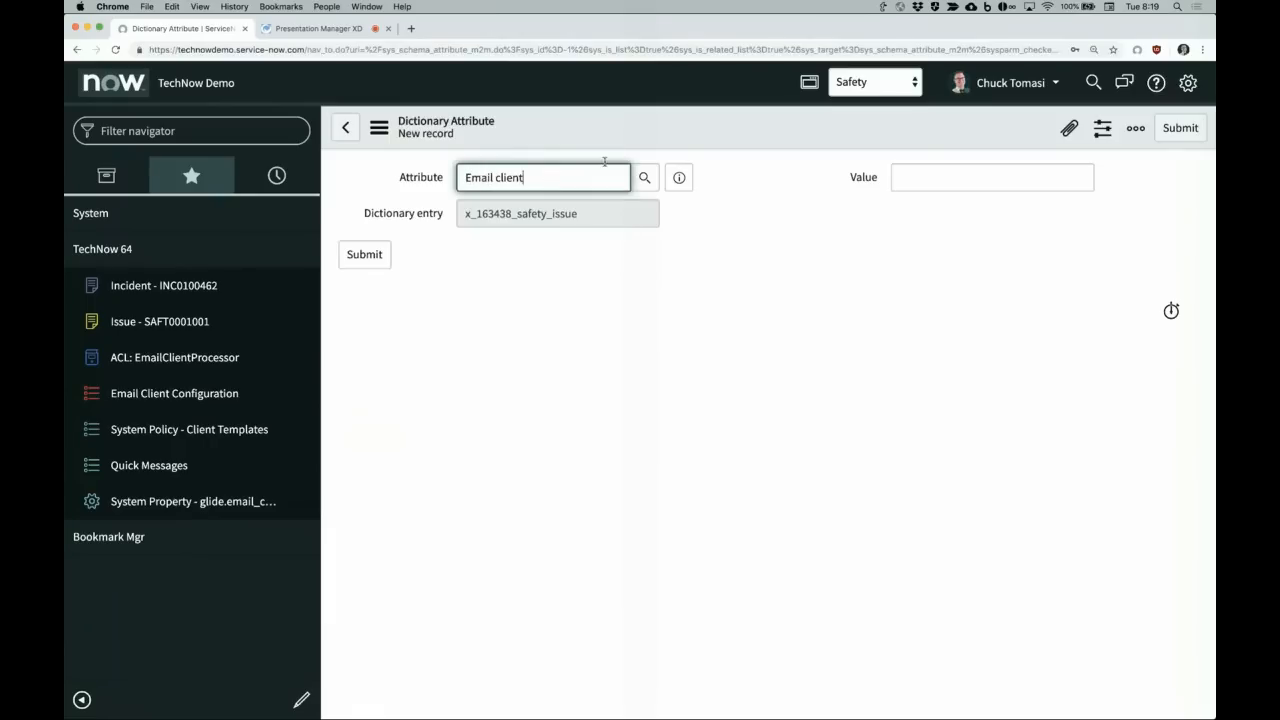
click(925, 180)
text(true)
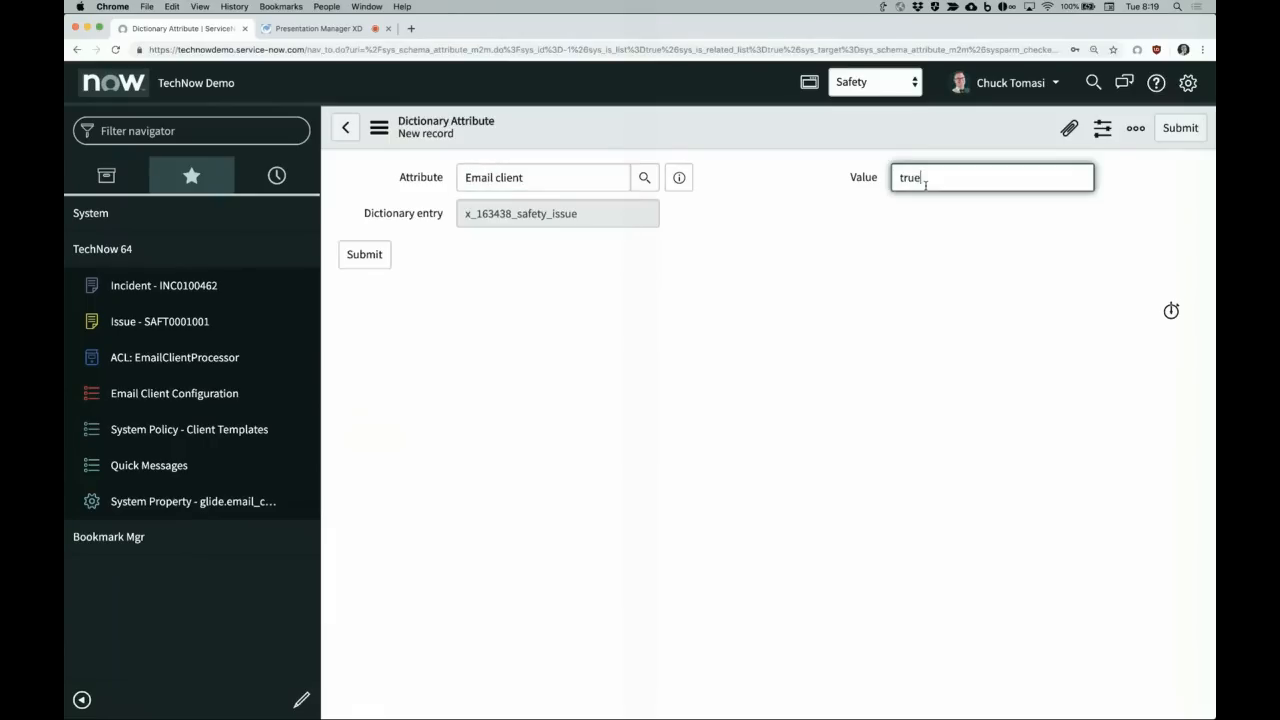
click(364, 255)
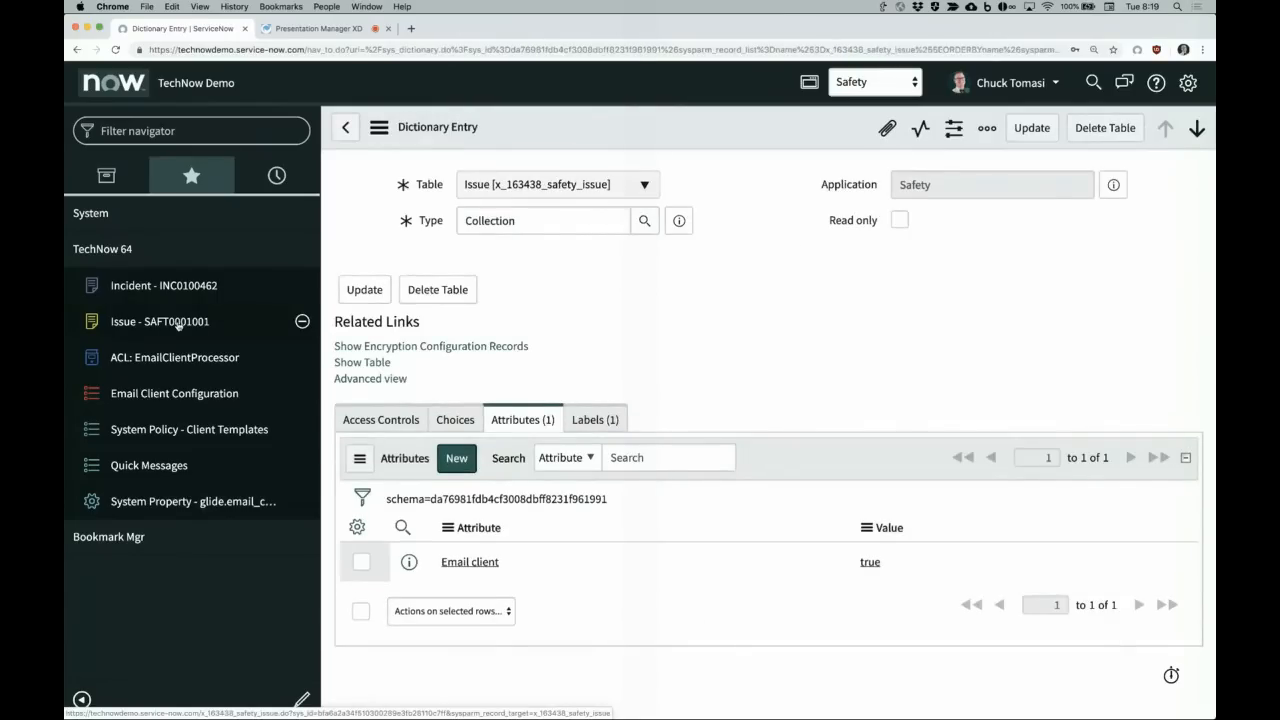
Step: Open issue SAFT0001001 in a separate browser tab and launch the email client from its additional options
middle_click(178, 323)
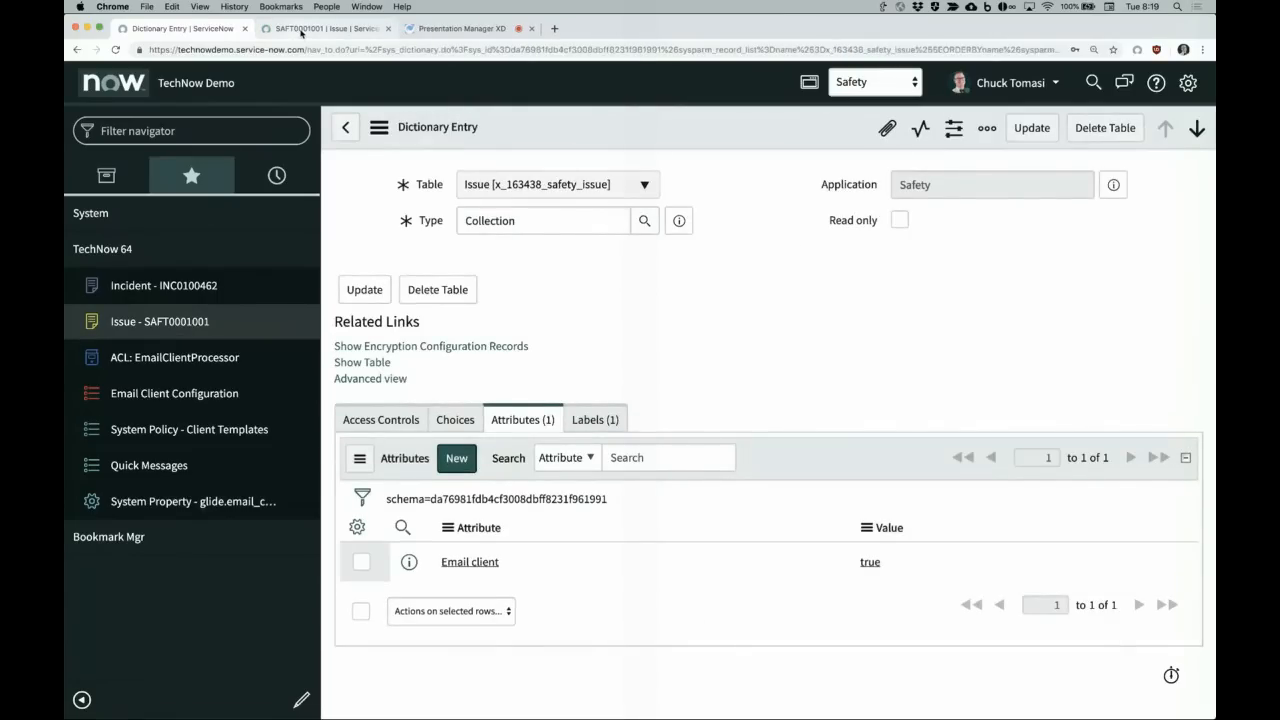
click(302, 30)
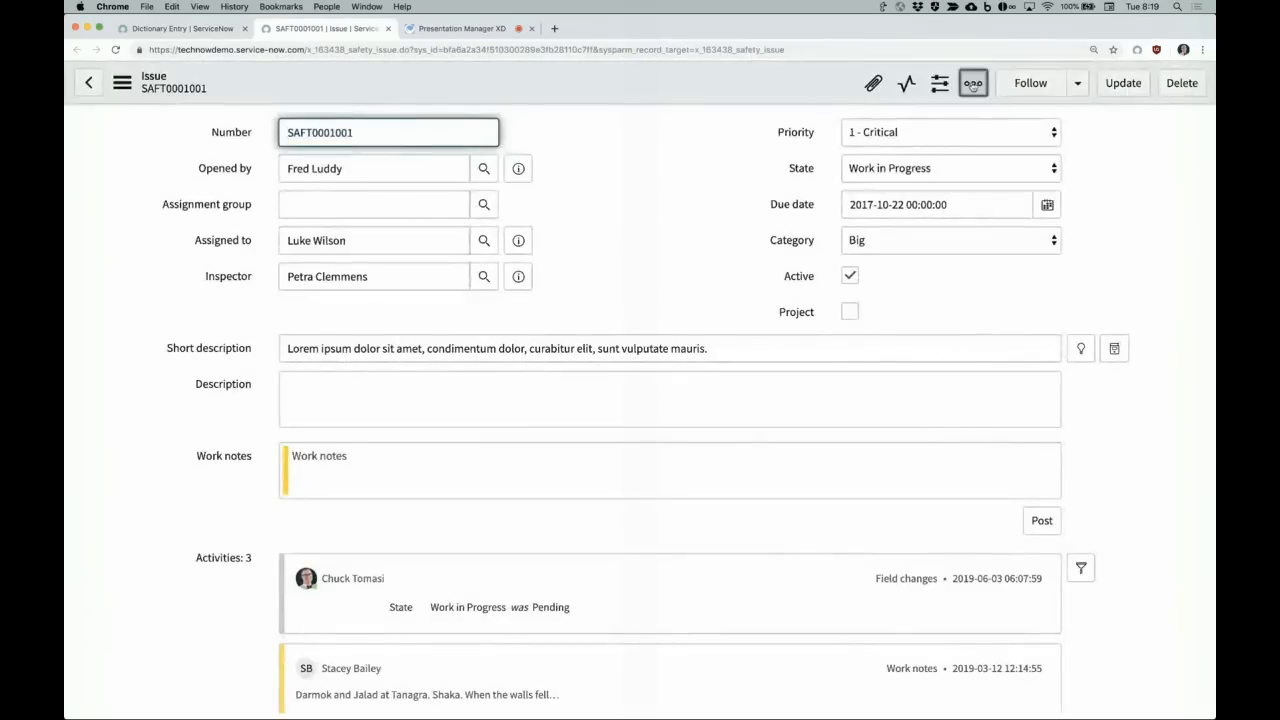
click(973, 84)
click(904, 130)
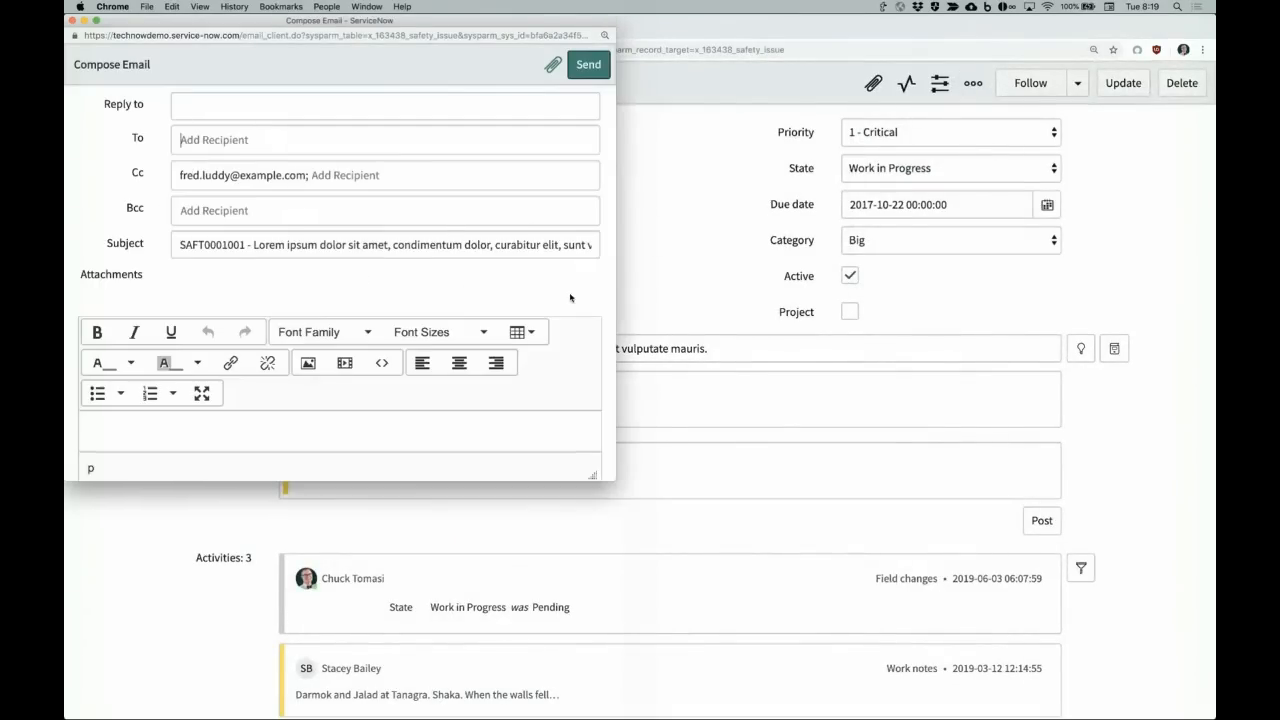
Step: Examine how the draft's subject is built from the issue number and short description, close the draft, and recheck the form's email option
drag(181, 245, 246, 245)
click(255, 244)
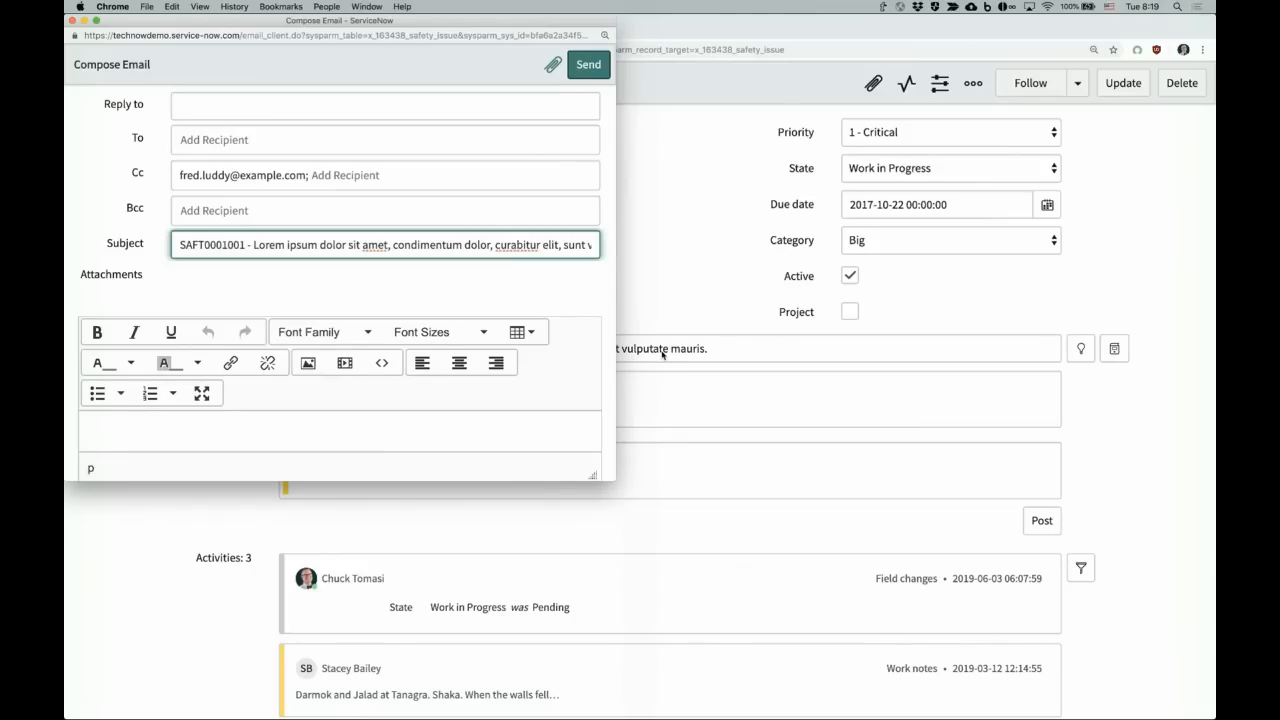
drag(591, 245, 604, 247)
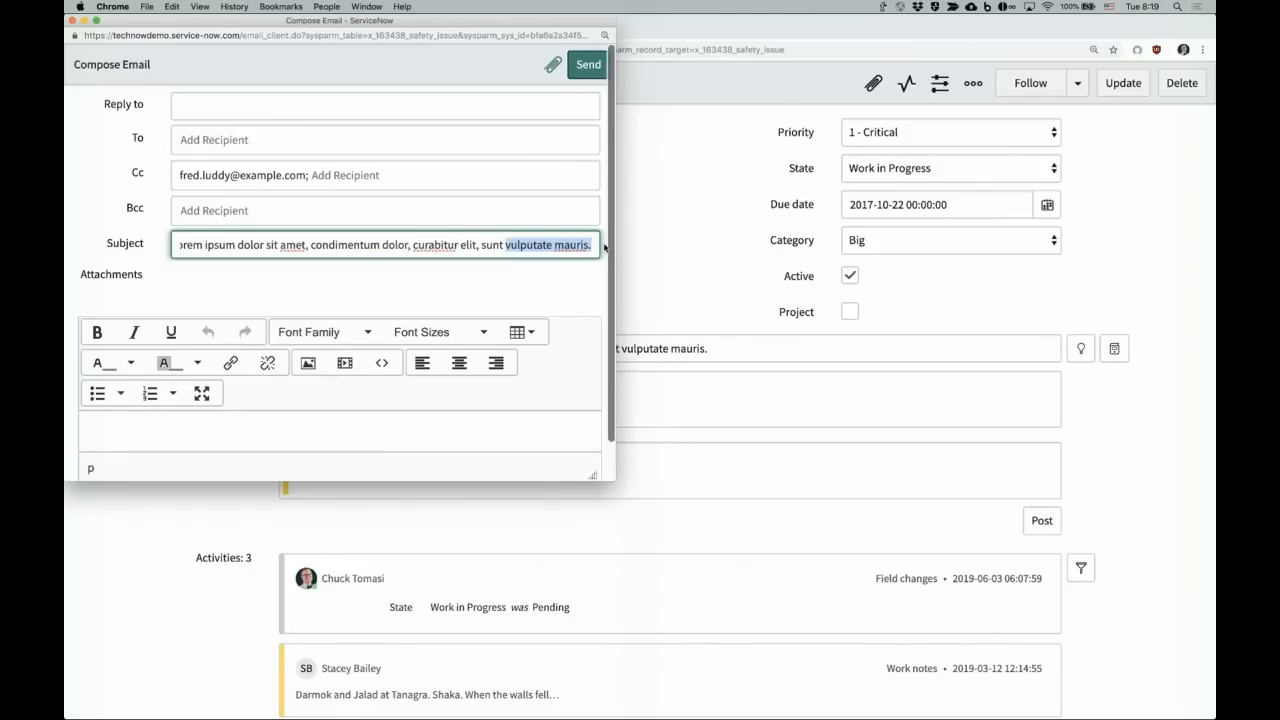
click(540, 246)
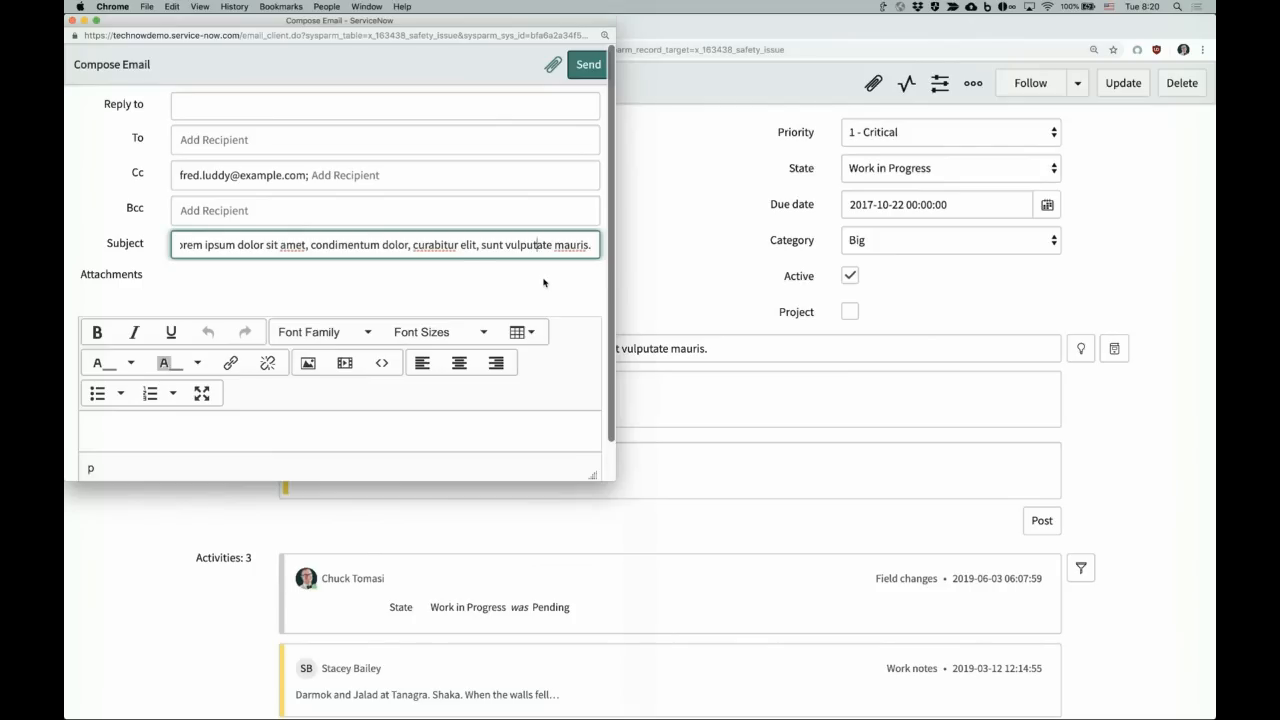
click(73, 19)
click(975, 84)
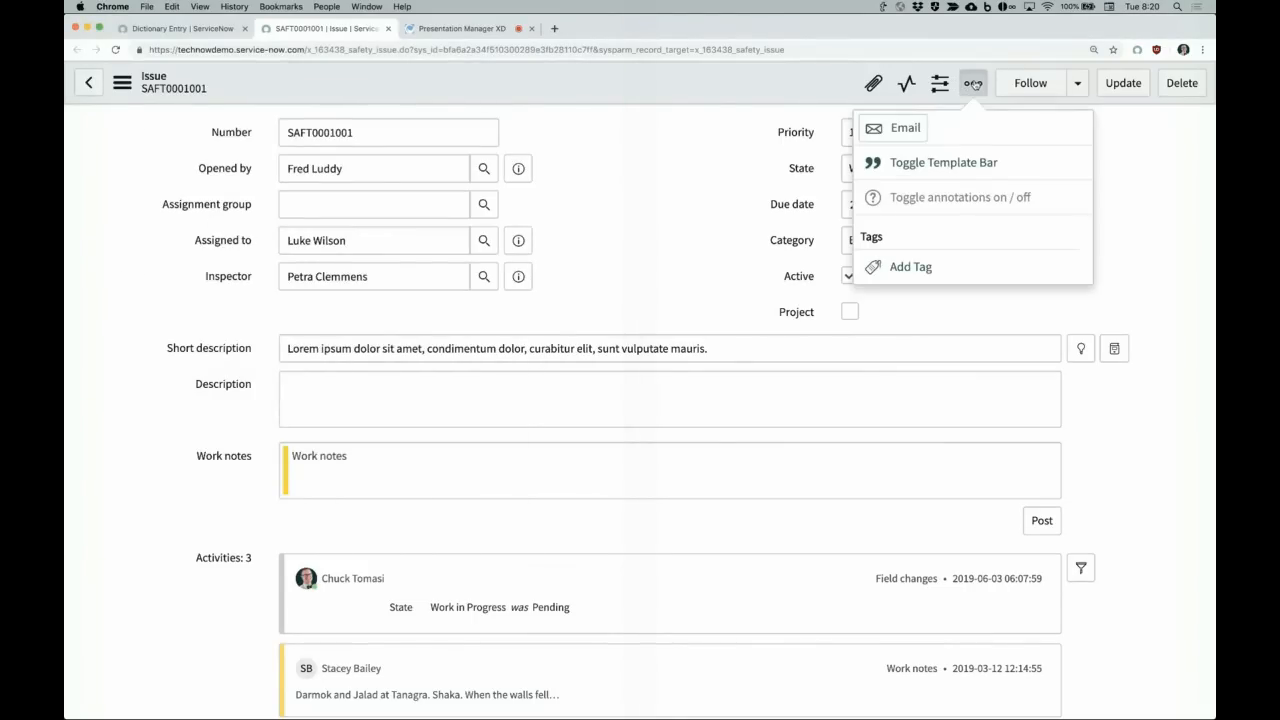
click(693, 175)
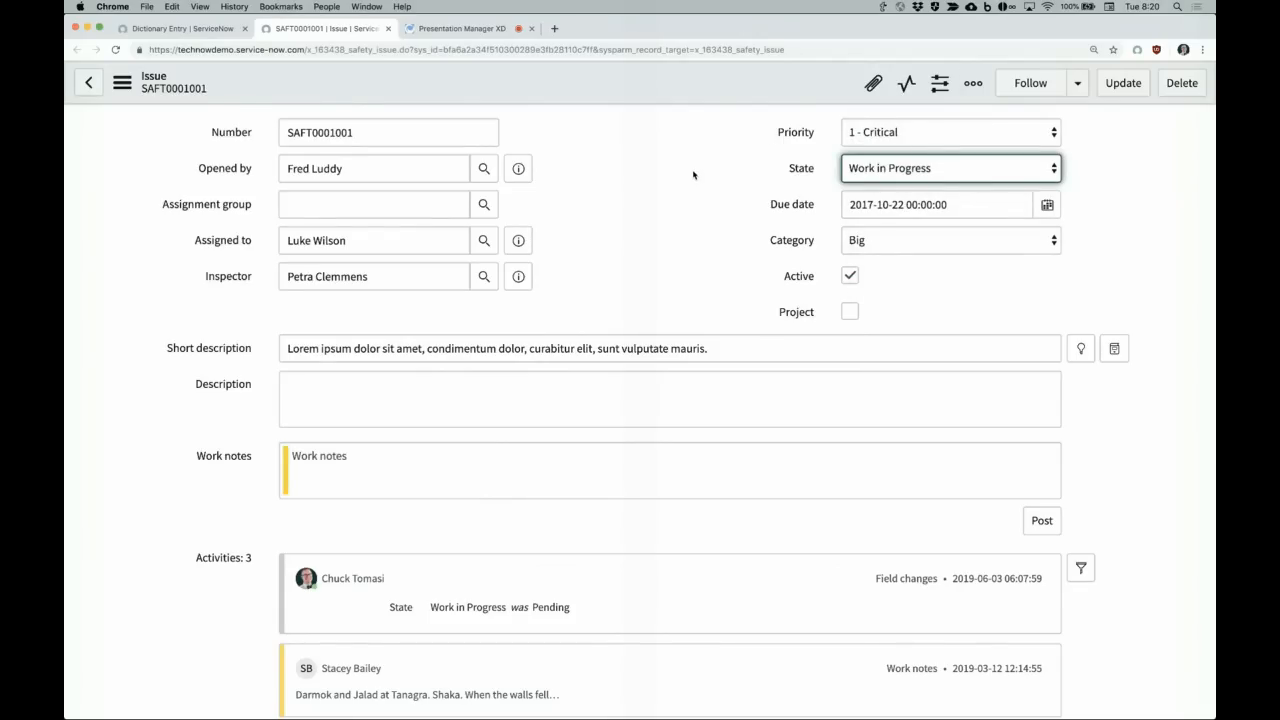
Step: Return to the dictionary entry's browser tab, filter the navigator by "access", and open the Access Control (ACL) list
click(185, 28)
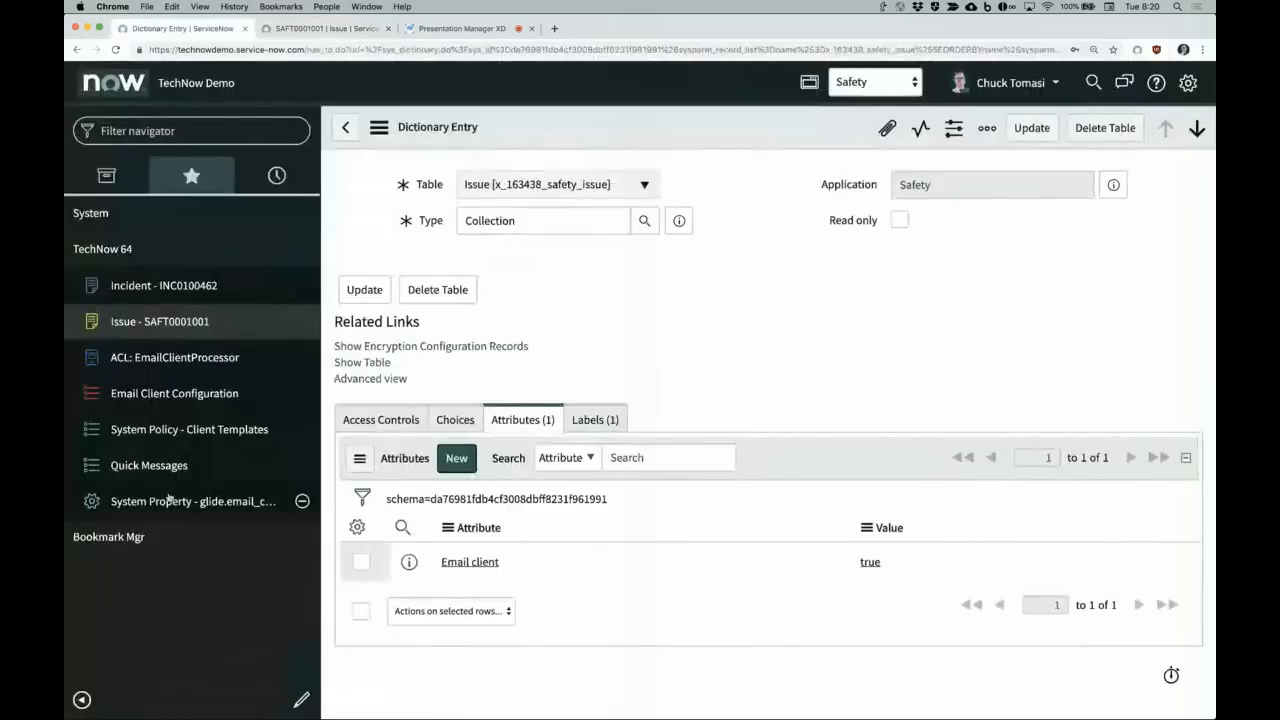
click(206, 137)
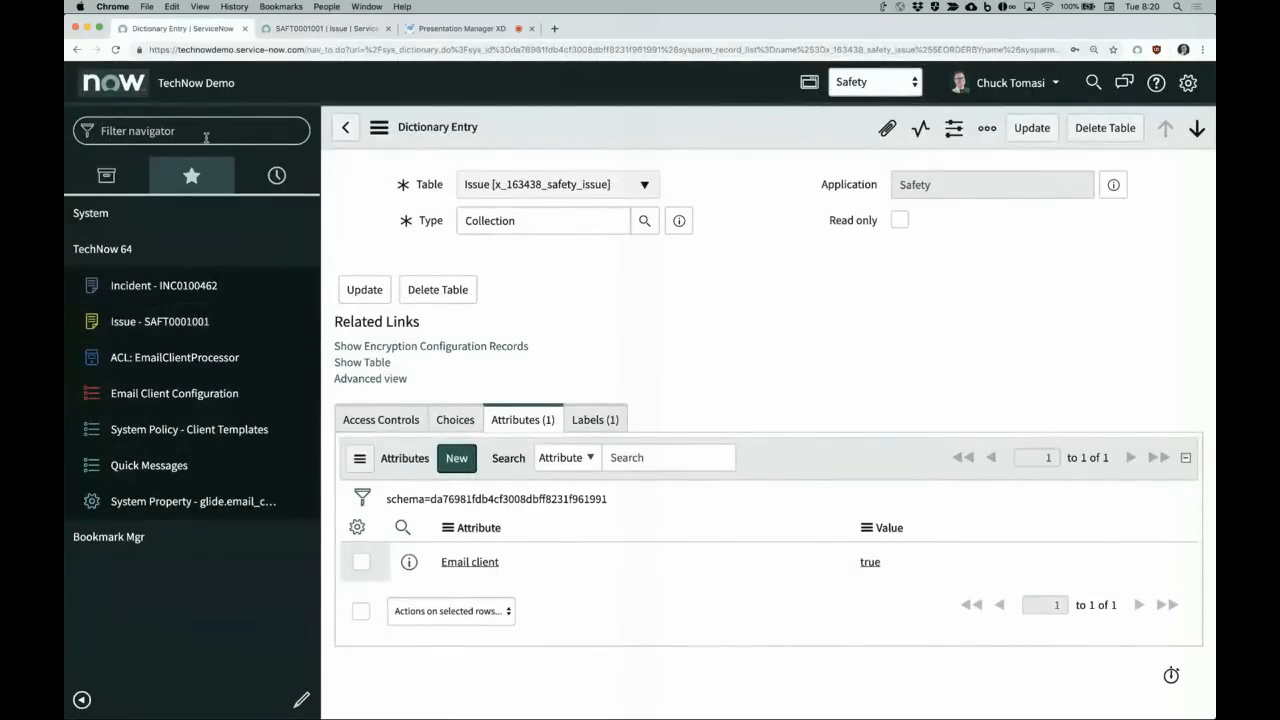
text(access)
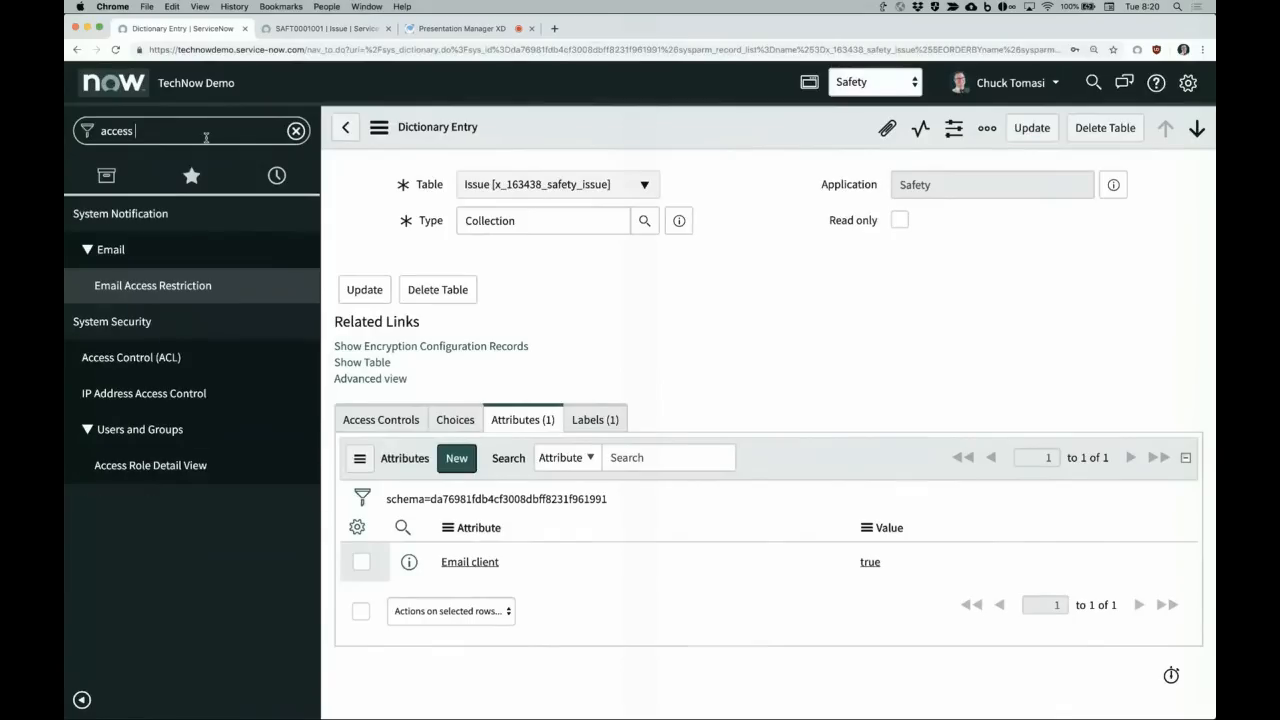
click(137, 358)
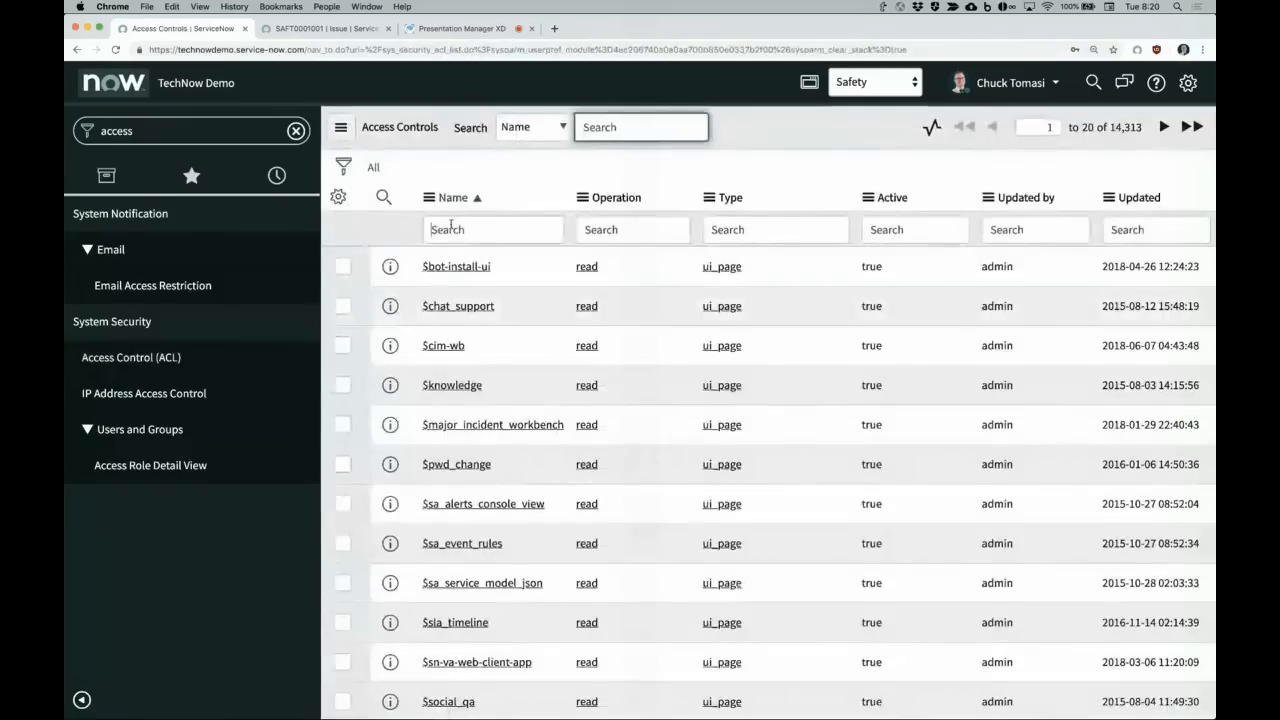
Step: Filter the access controls by the name EmailClientProcessor and open the matching record
click(449, 227)
text(EmailCli)
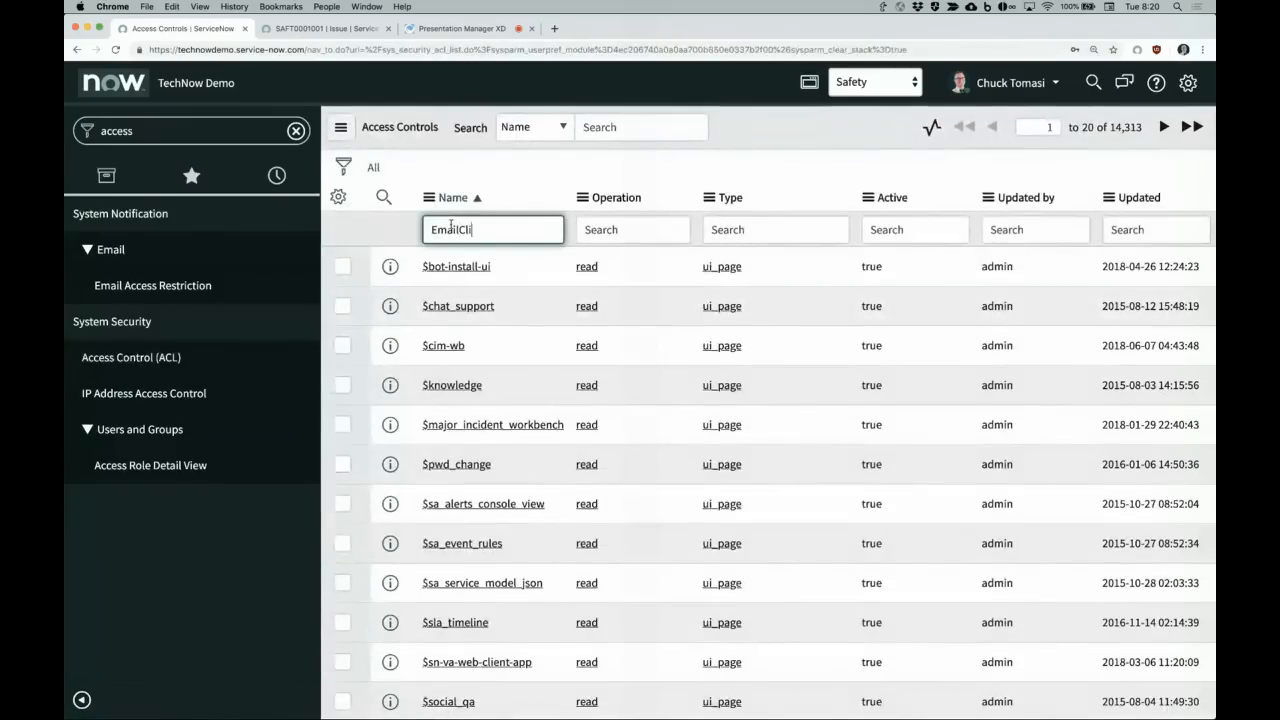
text(entProcessor)
key(Return)
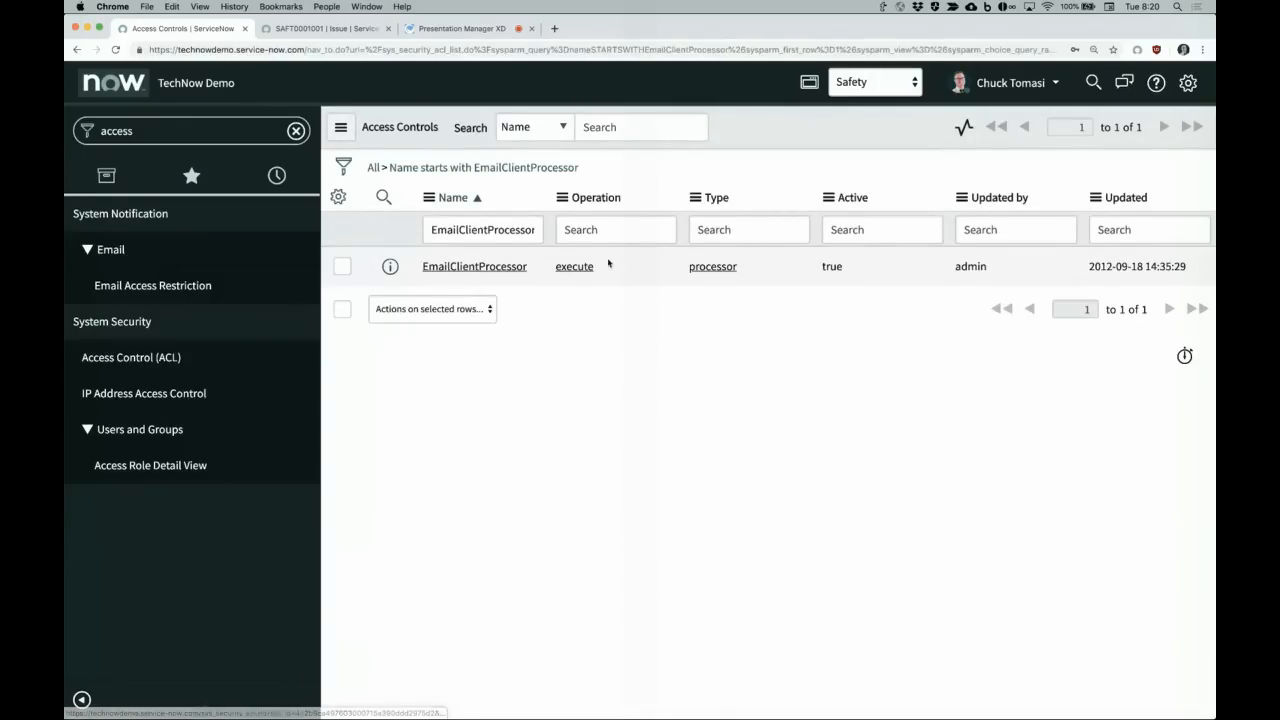
click(510, 268)
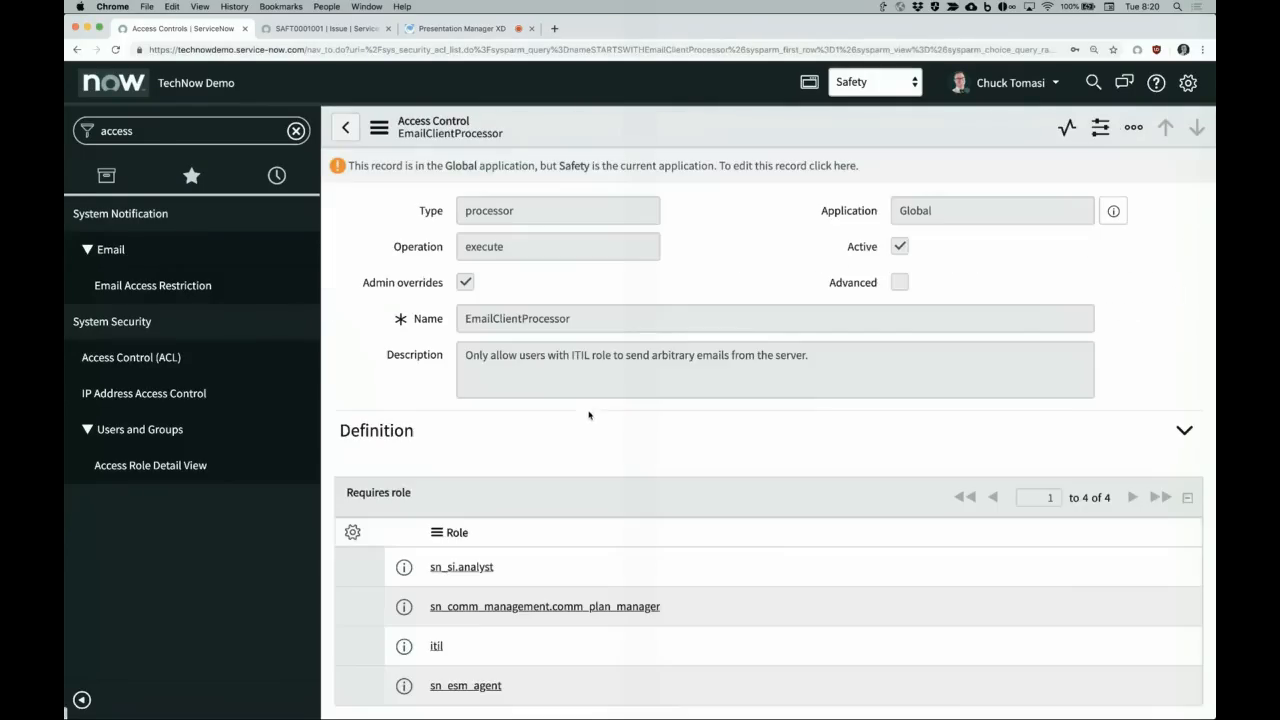
Step: Examine the EmailClientProcessor access control's description, settings and required roles
scroll(575, 446, down, 1)
scroll(575, 449, down, 1)
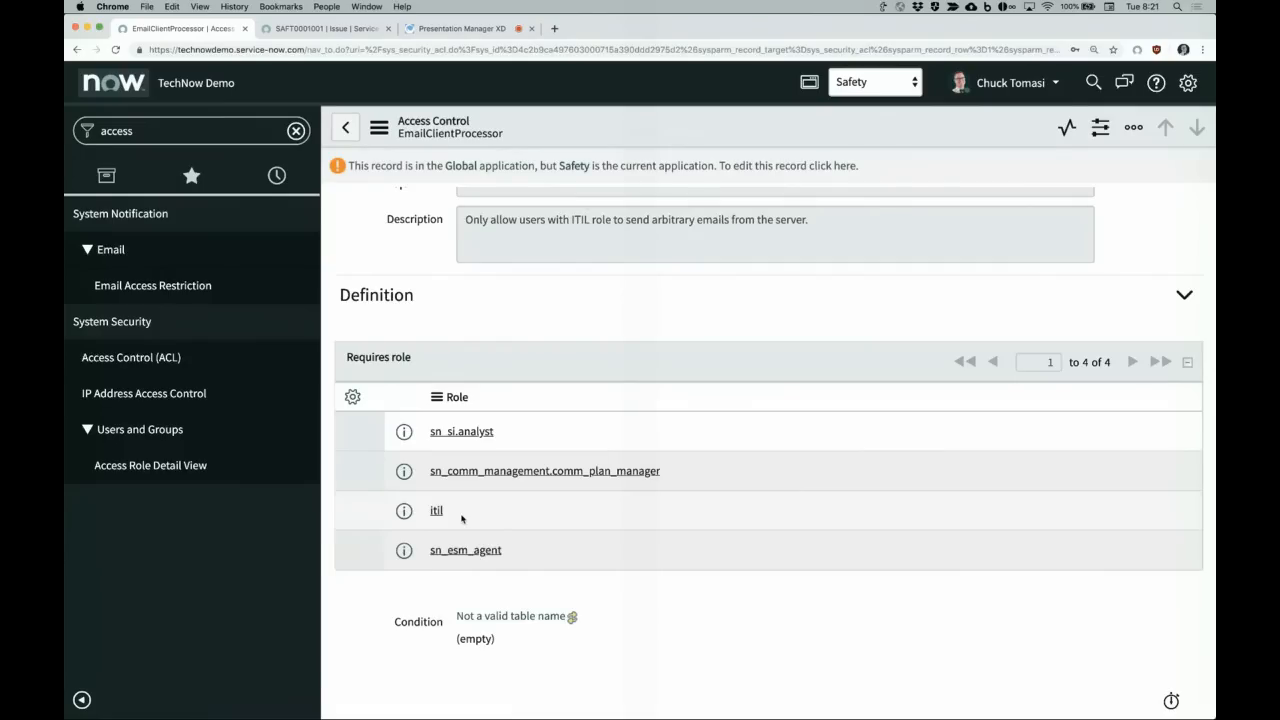
scroll(462, 518, up, 3)
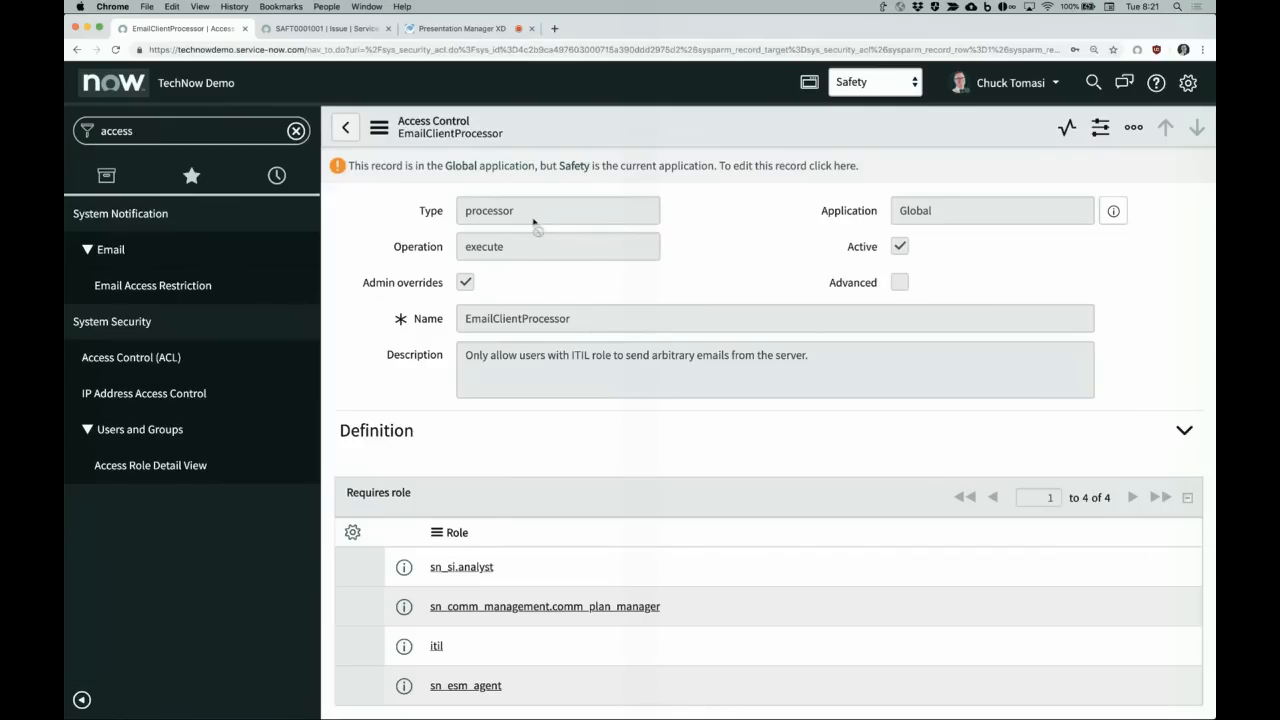
scroll(533, 376, down, 3)
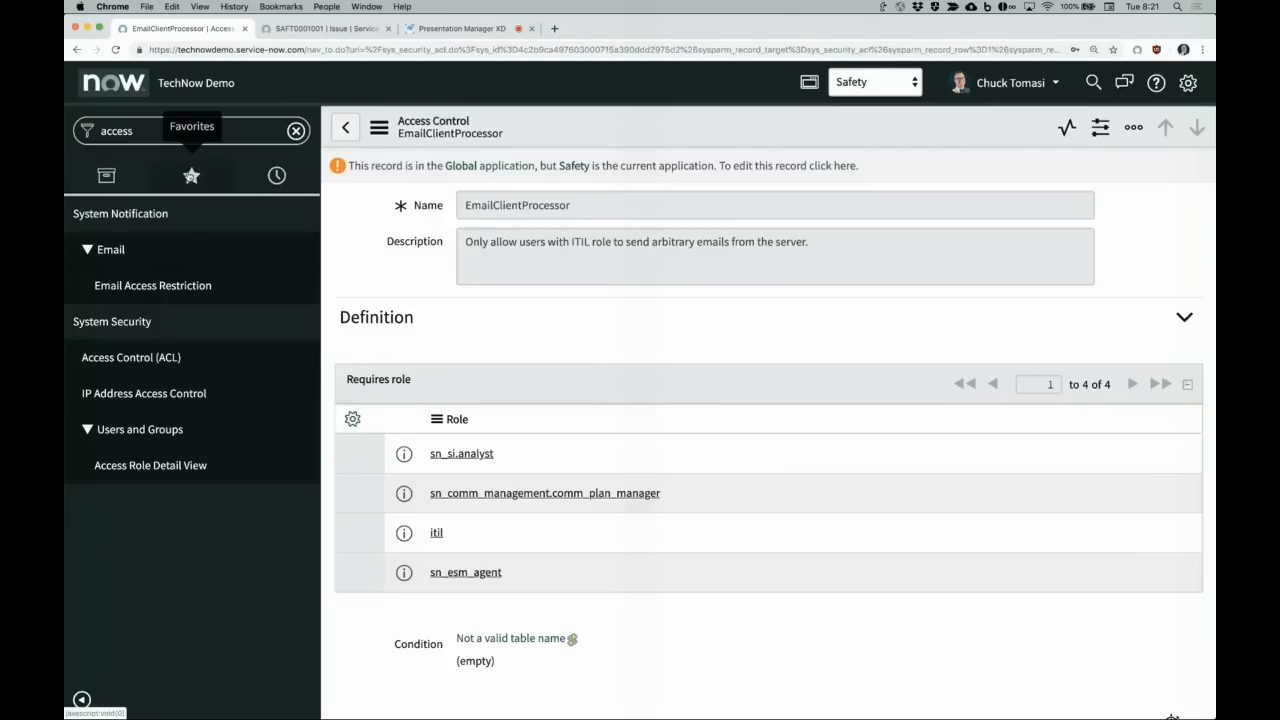
Step: Filter the navigator by "safety", open a new Issue form from the issues list, and check its additional options for email
click(191, 176)
click(168, 129)
text(safety)
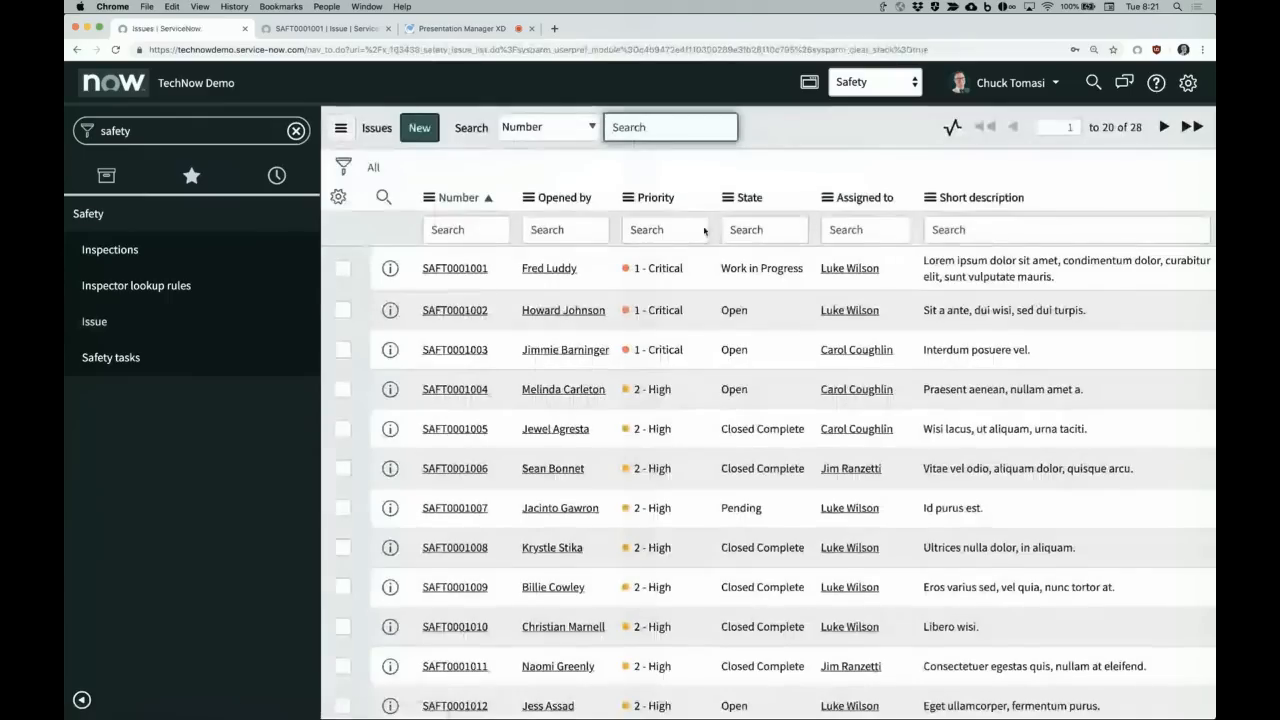
click(422, 126)
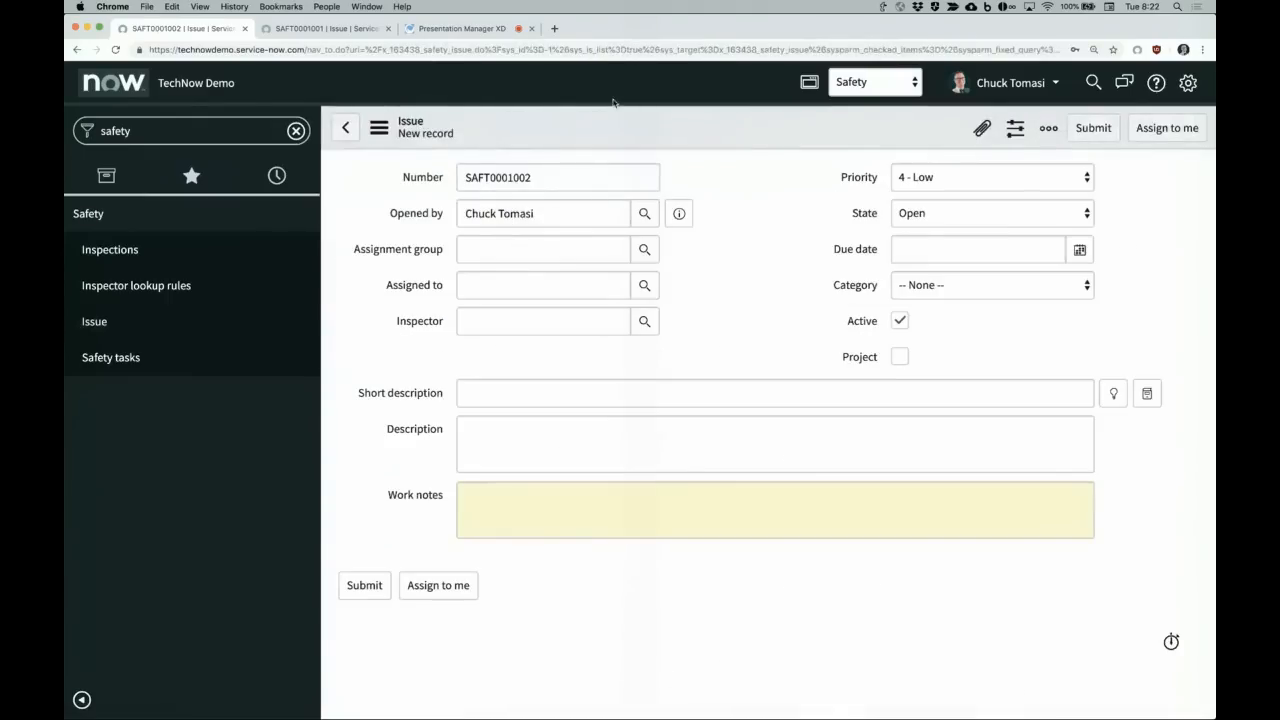
click(1048, 130)
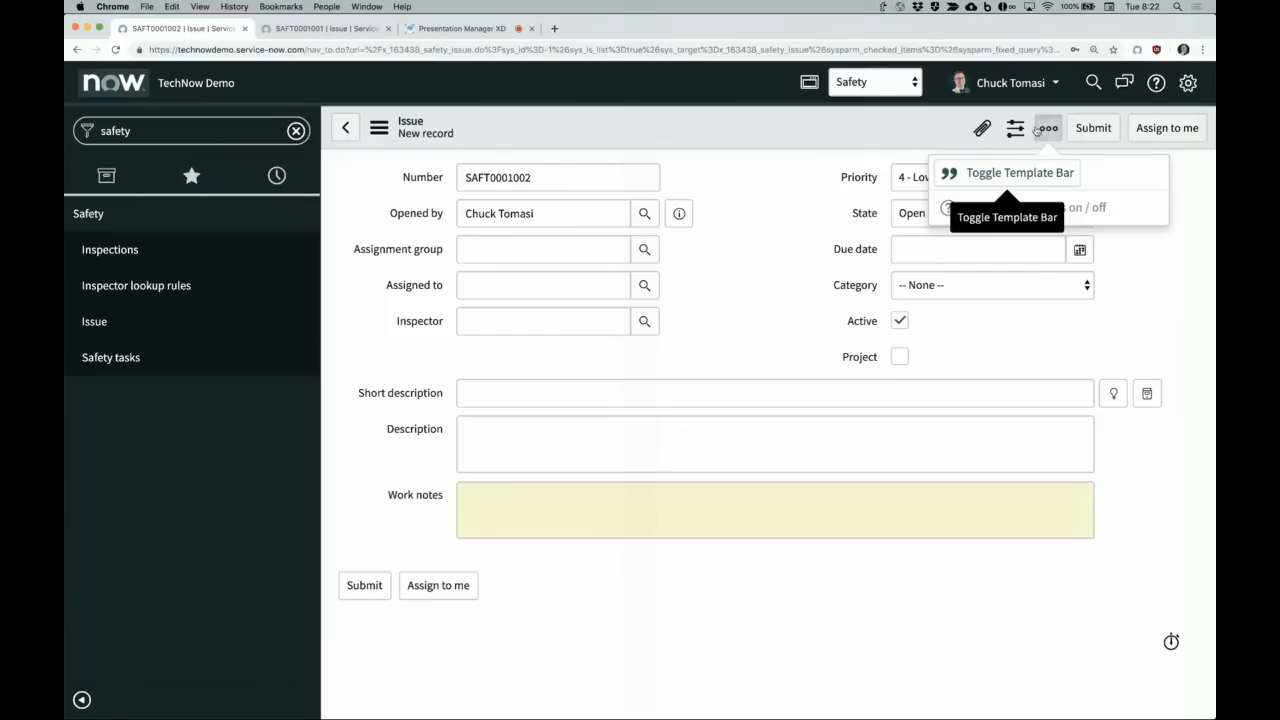
click(834, 134)
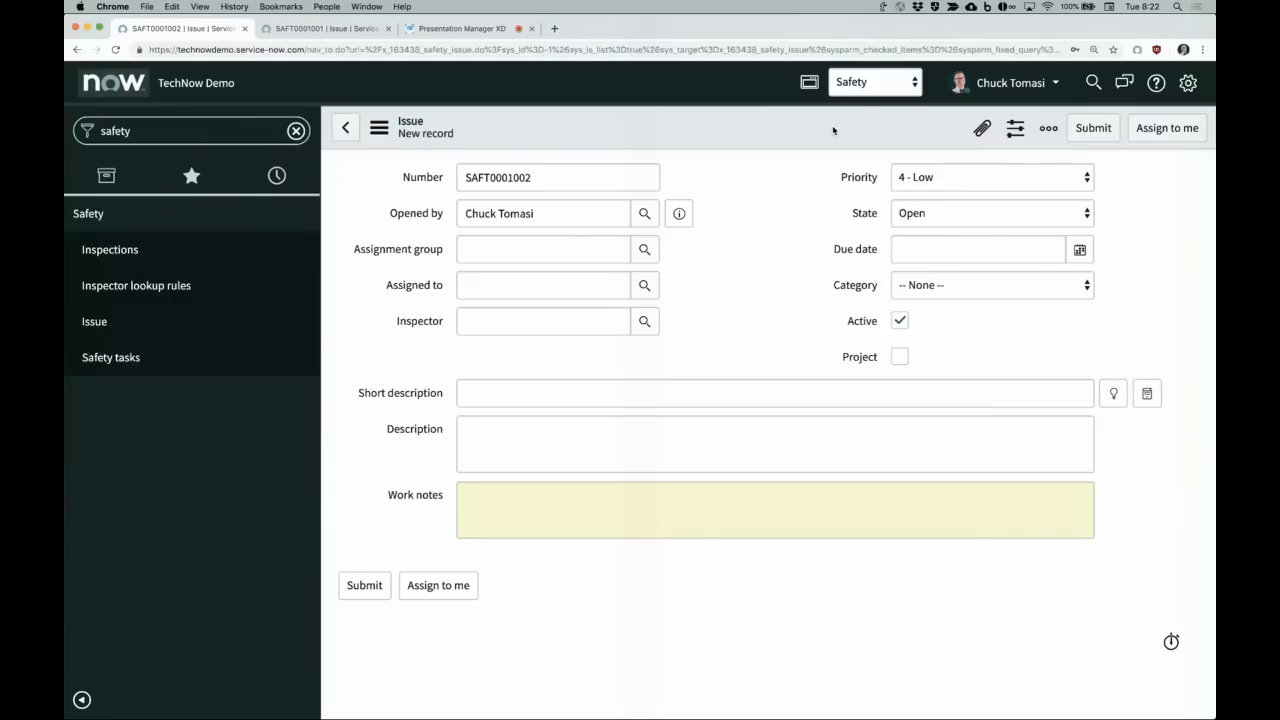
Step: Filter the navigator by "email clie" and open the Default record from the Email Client Configuration list
click(193, 135)
text(email clie)
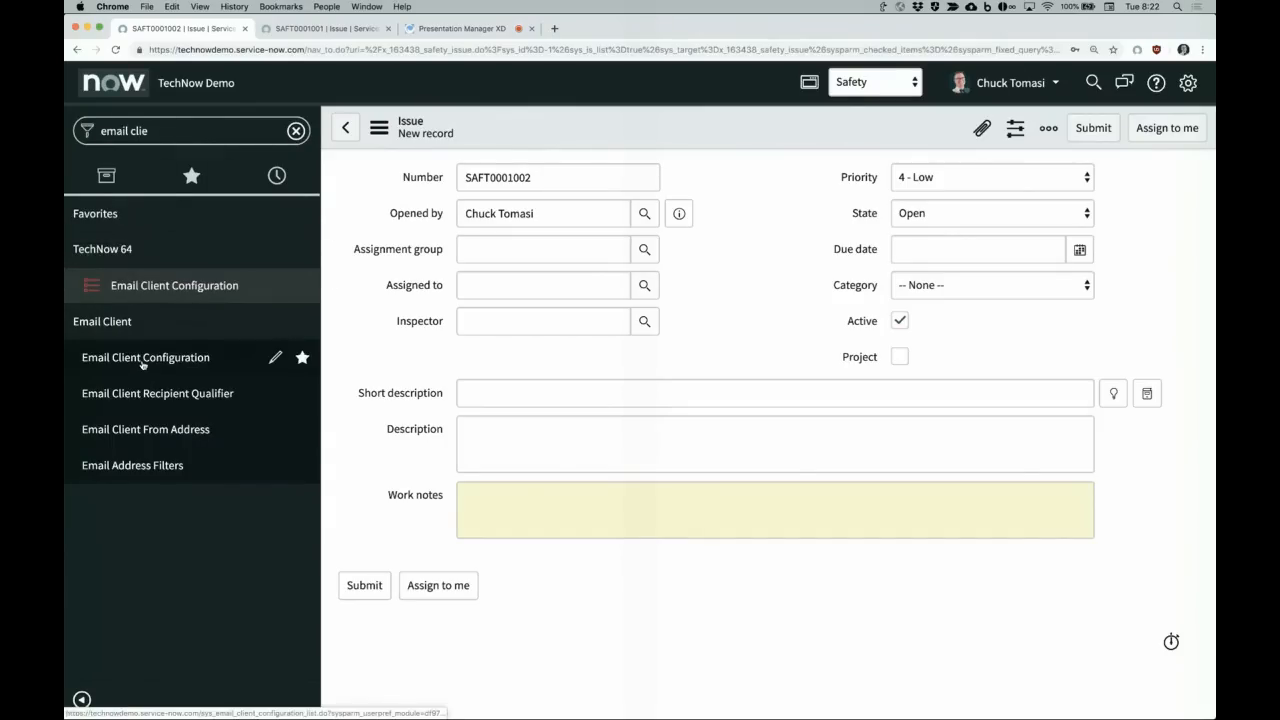
click(165, 285)
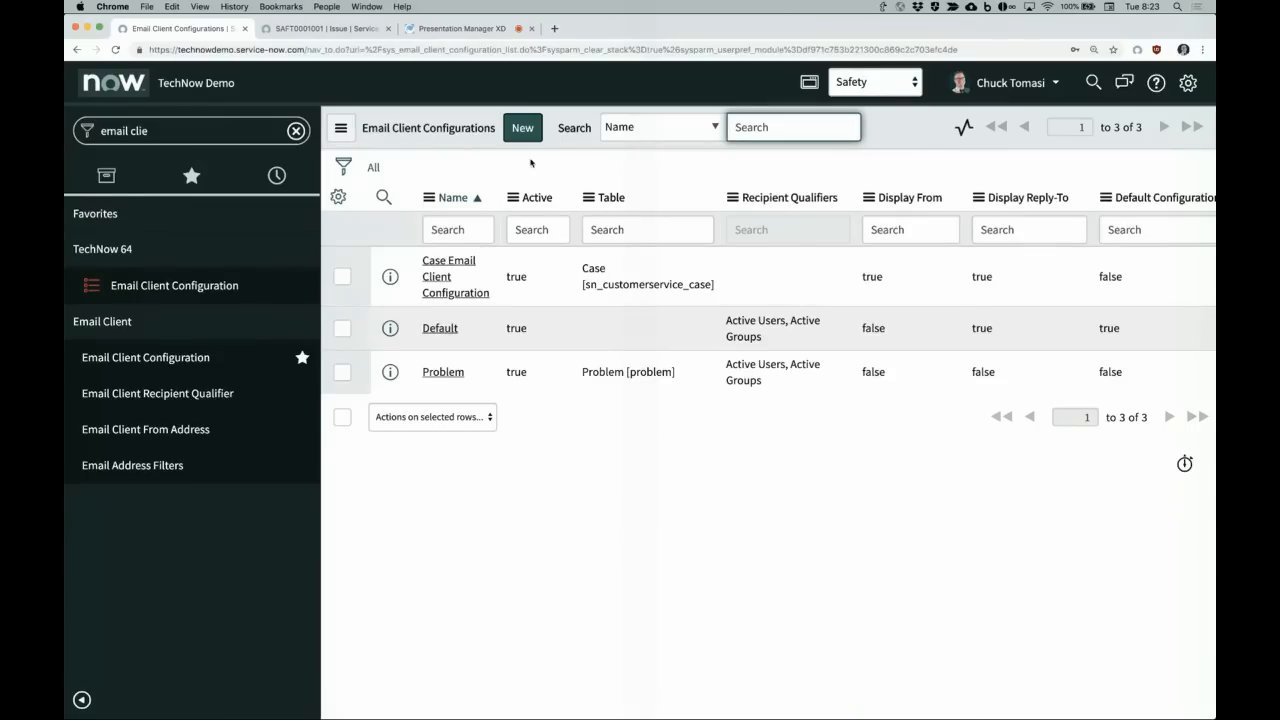
click(447, 329)
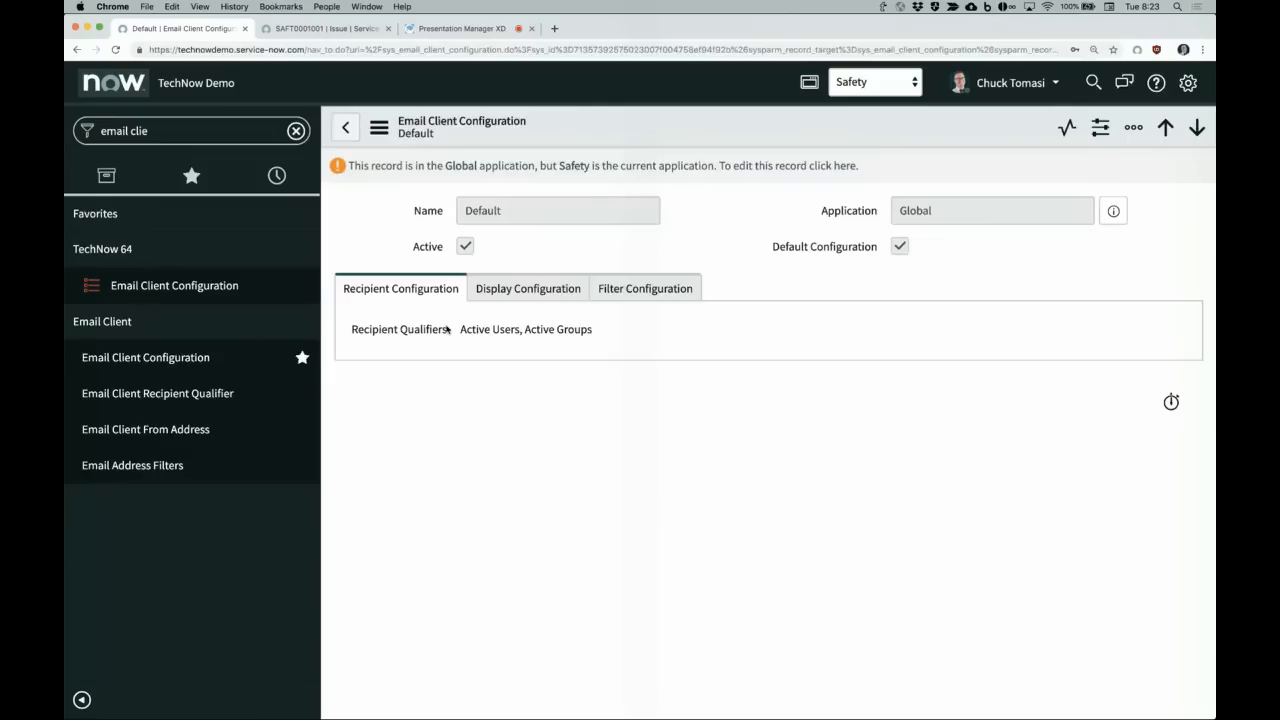
Step: Switch the current application scope to Global and examine the Default configuration's recipient qualifiers
click(882, 88)
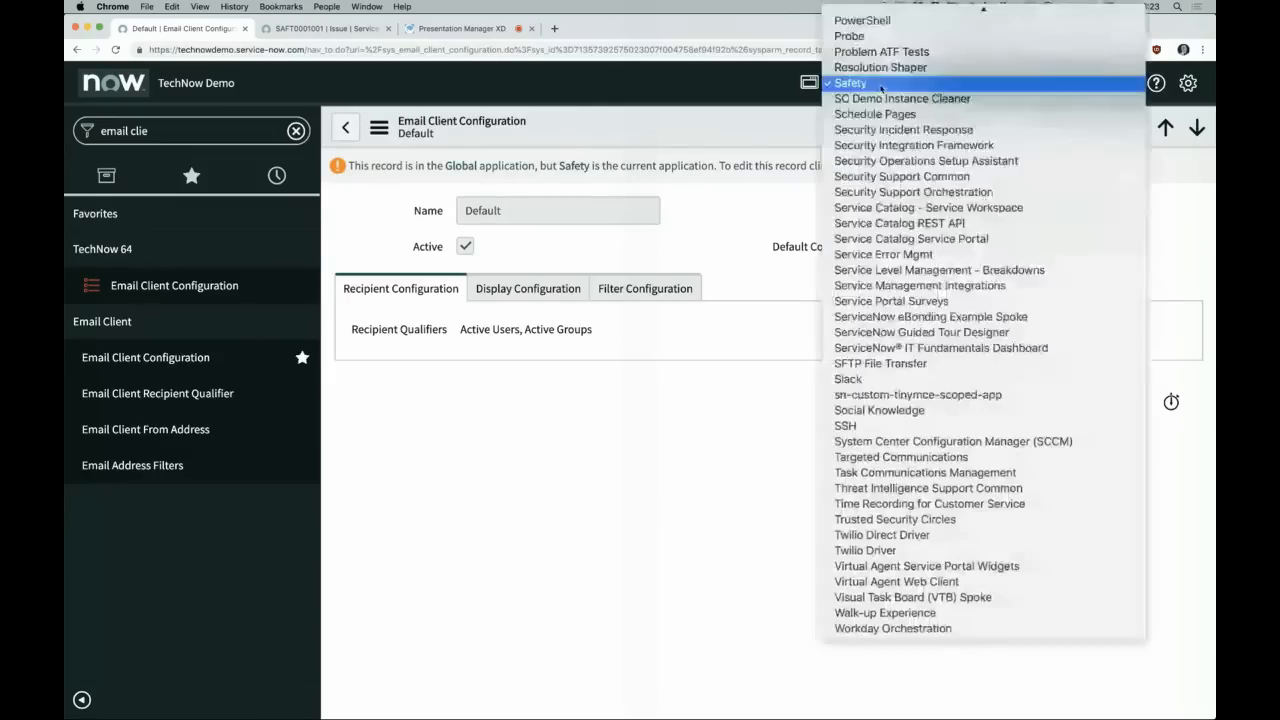
click(900, 11)
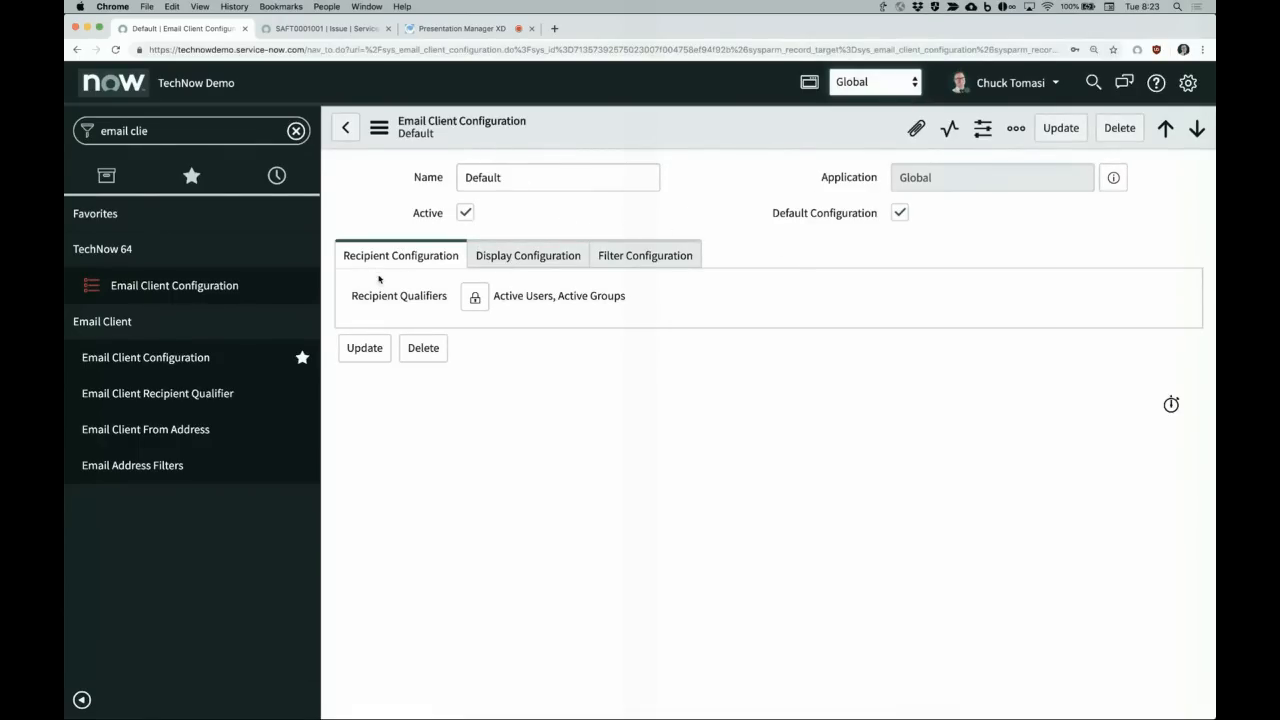
mouse_move(410, 297)
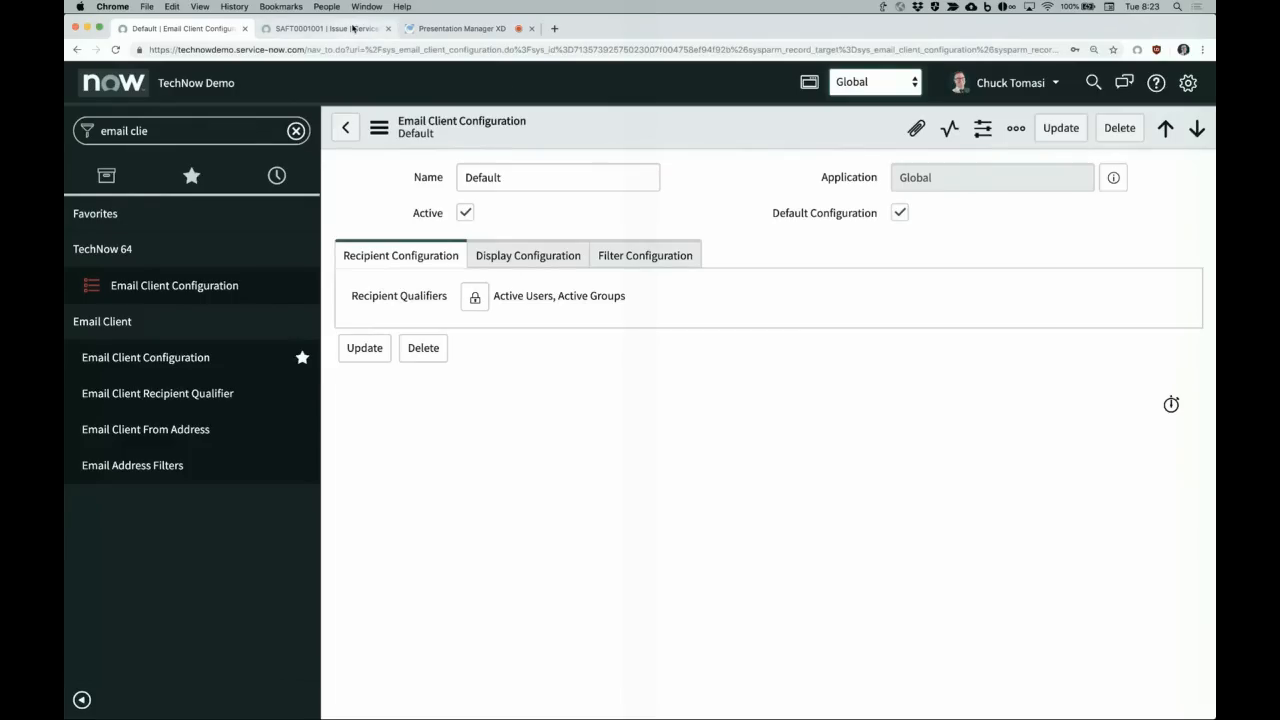
Step: Return to issue SAFT0001001 in its browser tab and start composing an email from it
click(355, 29)
click(973, 83)
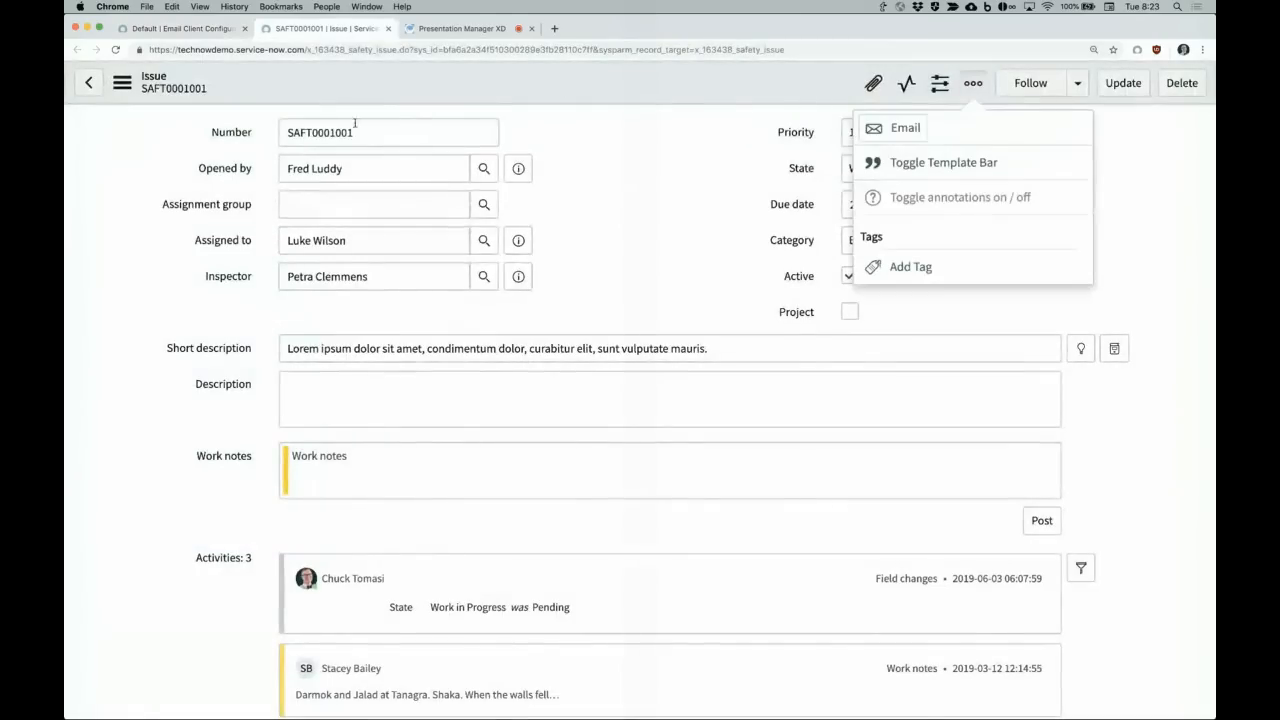
click(880, 131)
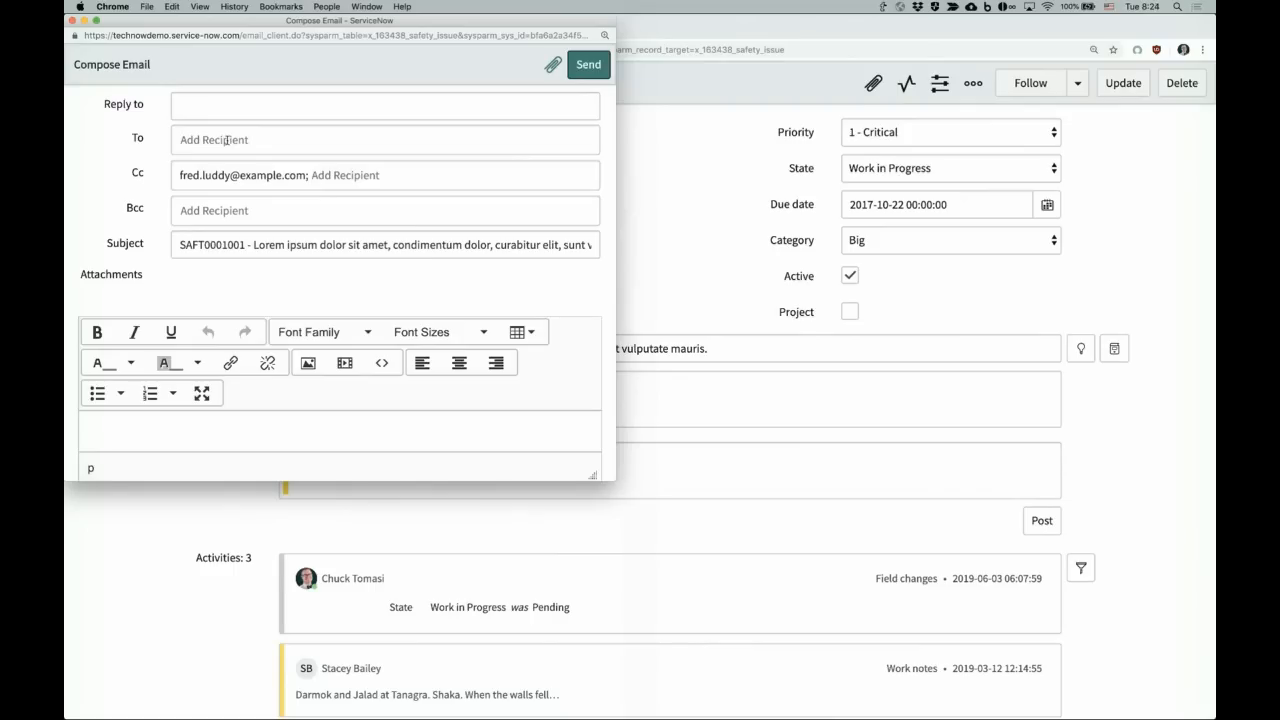
Step: Add a user as the draft's To recipient by first name, look up a second by partial name, and return to the issue
text(chuck)
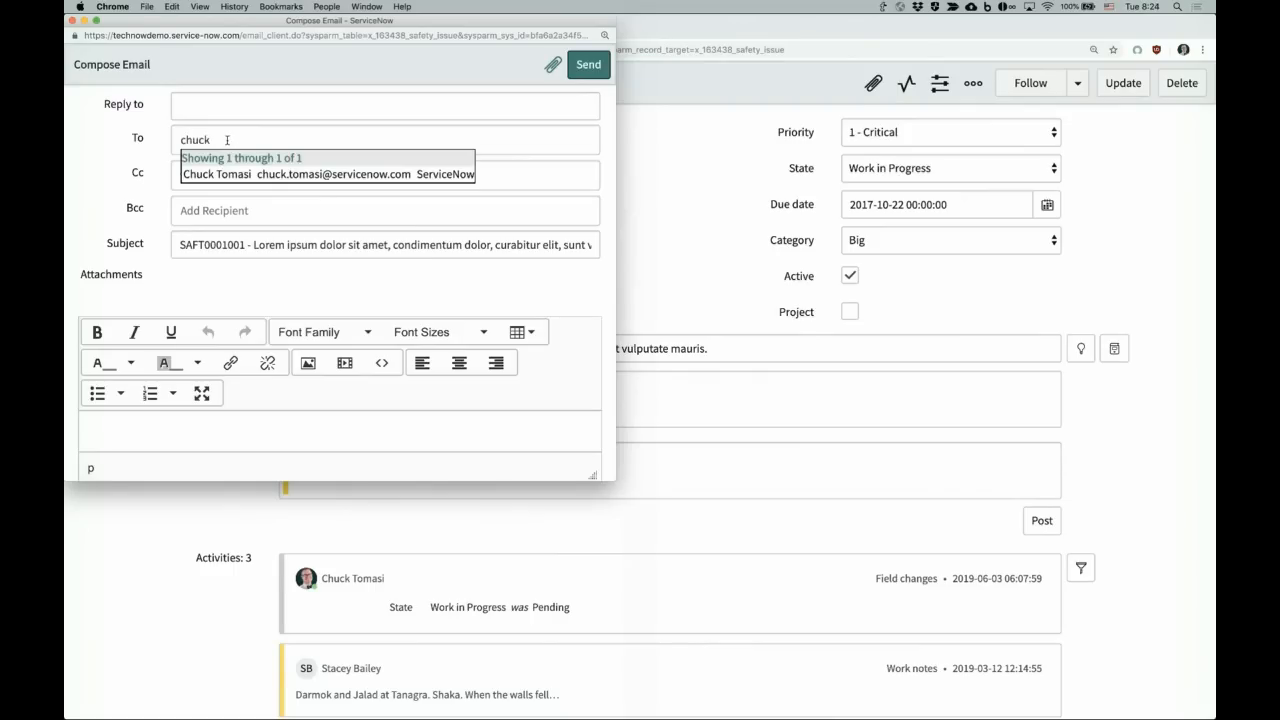
key(Down)
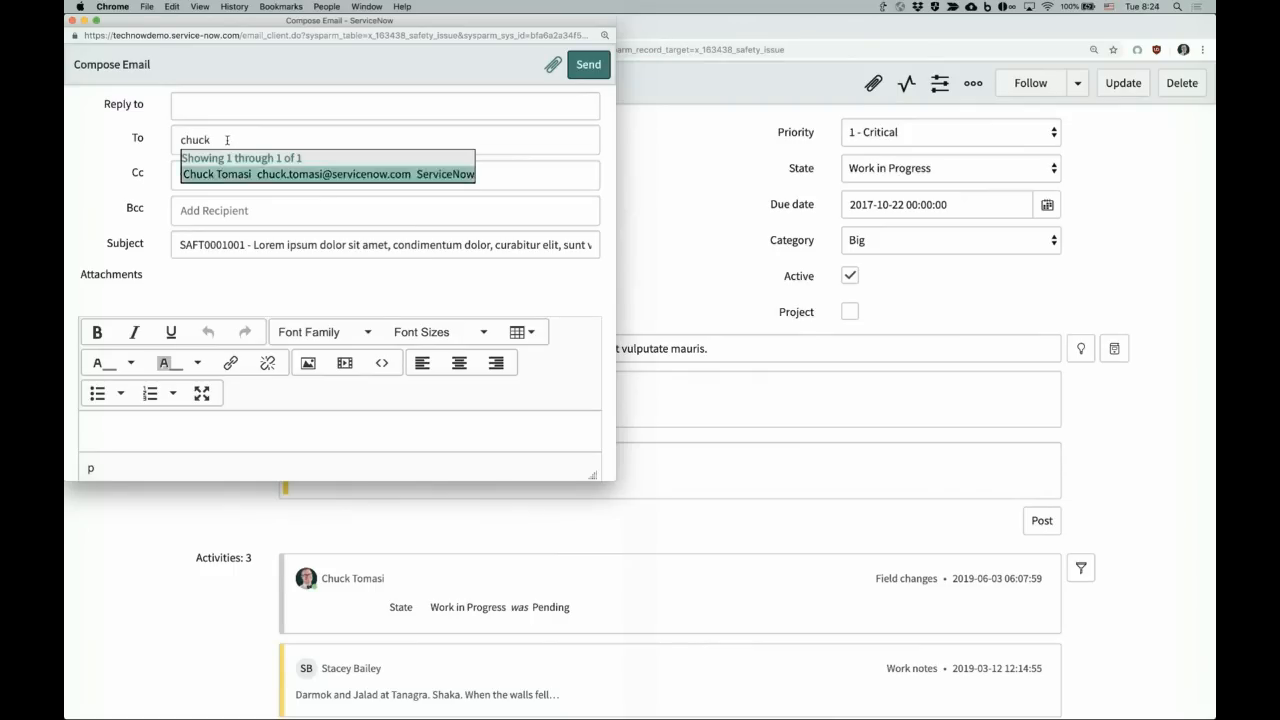
key(Return)
text(geor)
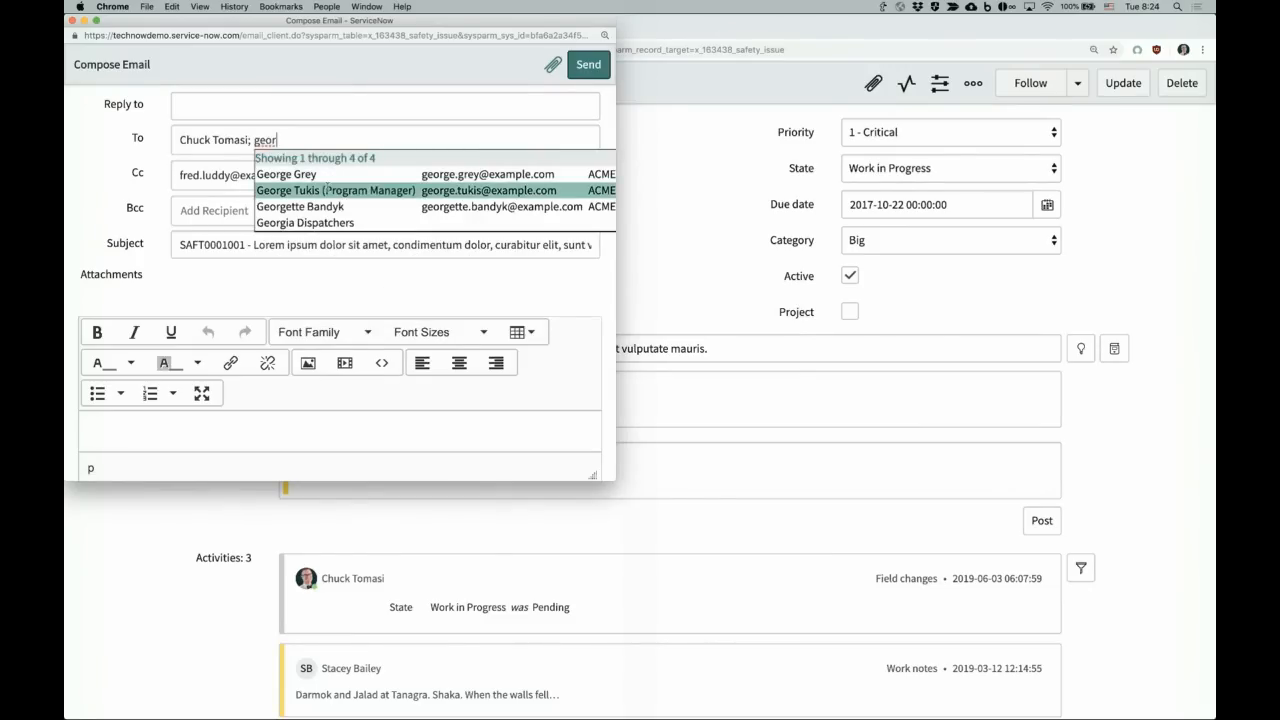
click(660, 166)
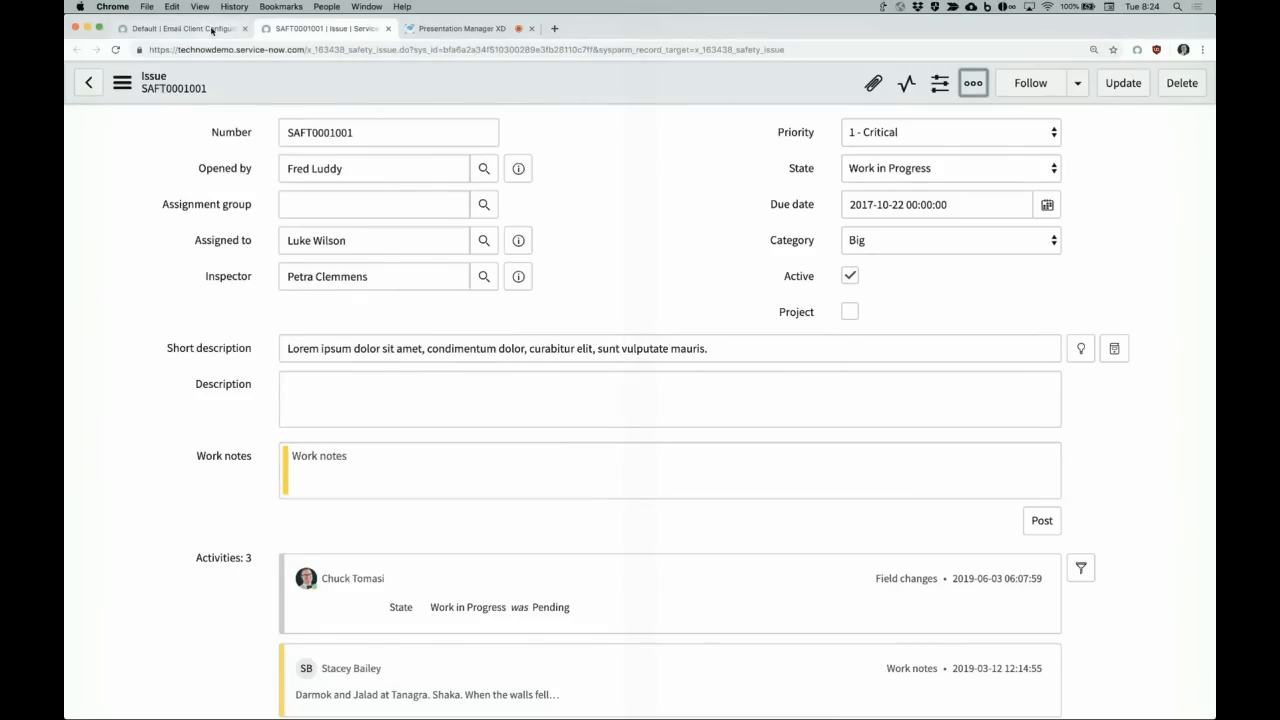
Step: Return to the Default email client configuration and examine its display, filter and recipient settings
click(180, 28)
click(526, 255)
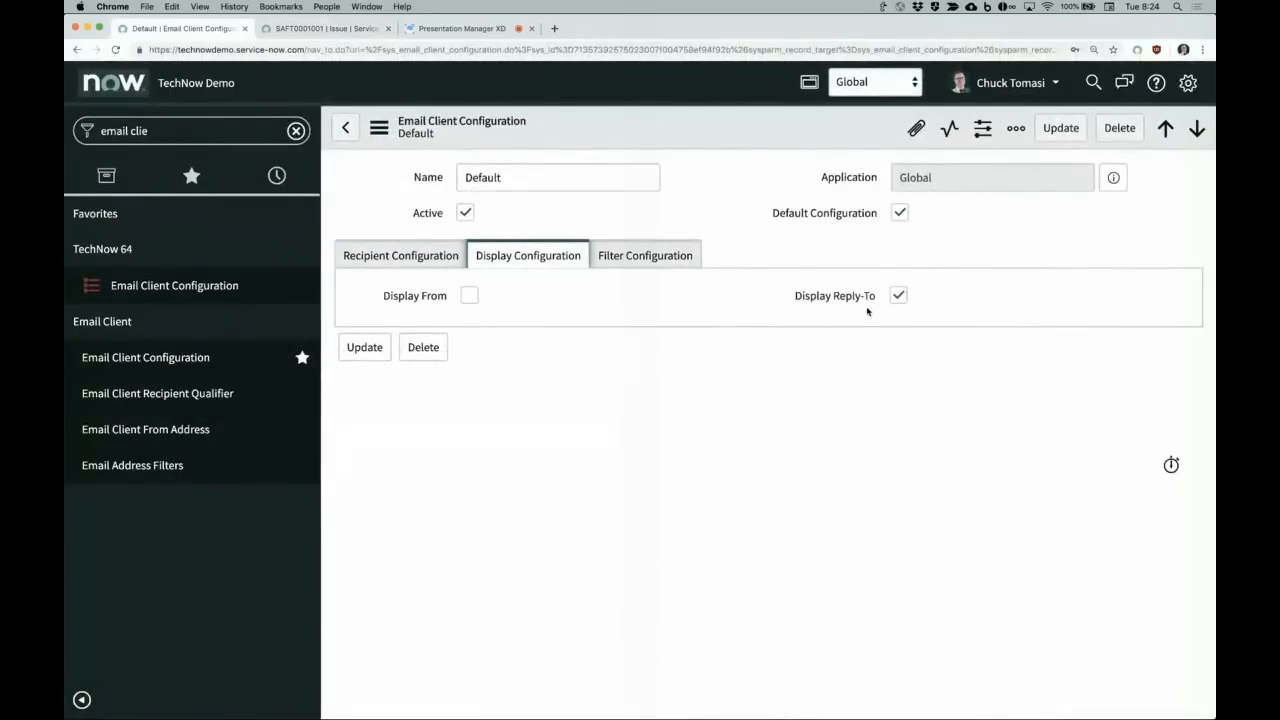
click(636, 256)
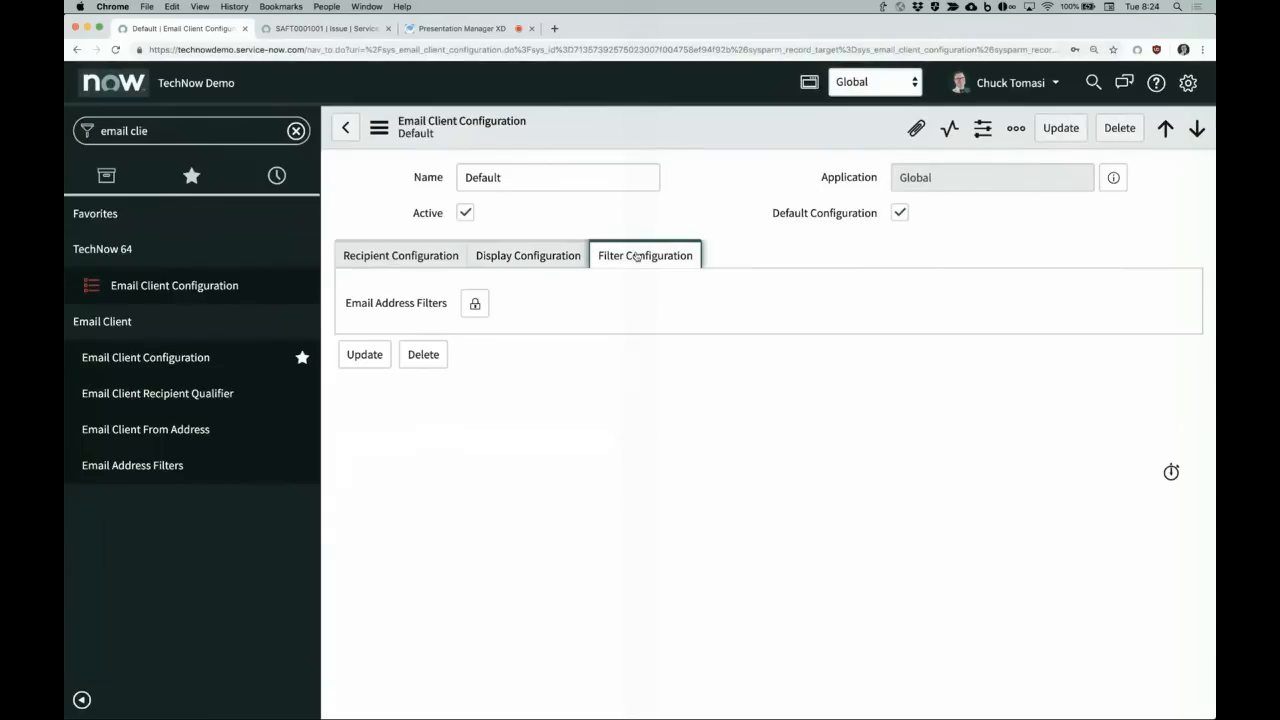
click(424, 258)
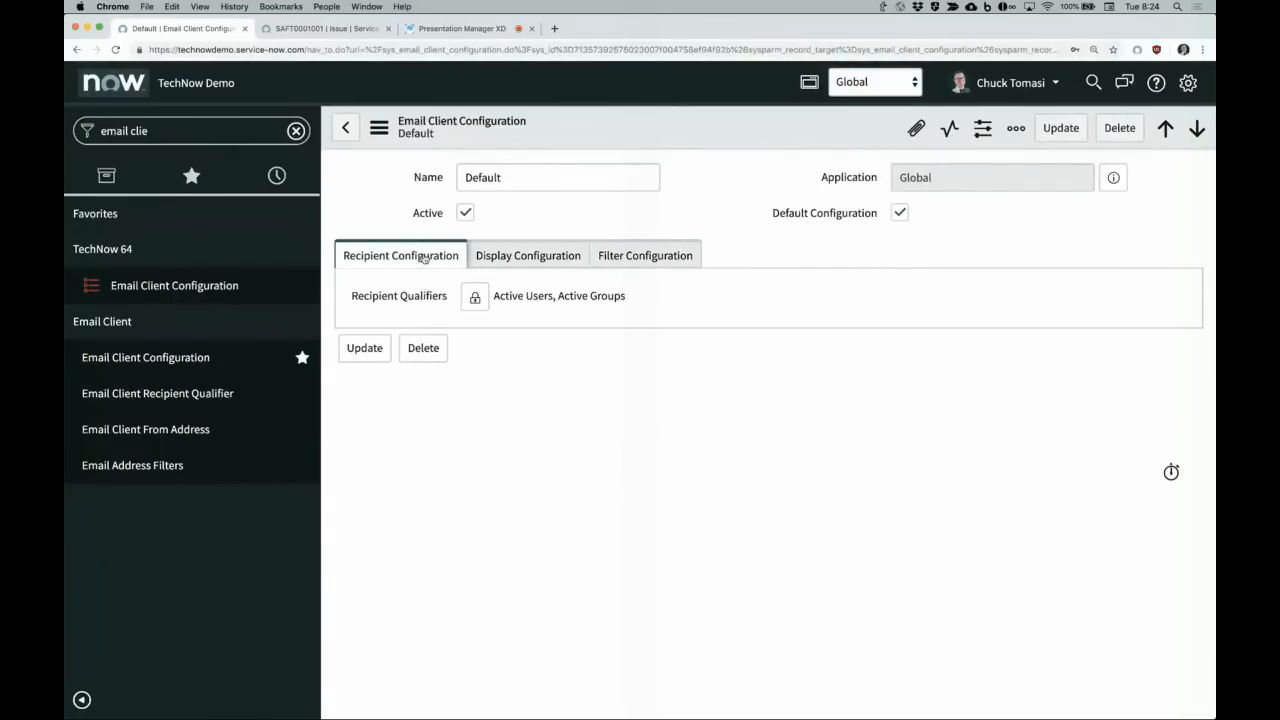
Step: Start a new email client configuration named Safety Issues for the table Issue [x_163438_safety_issue]
click(184, 288)
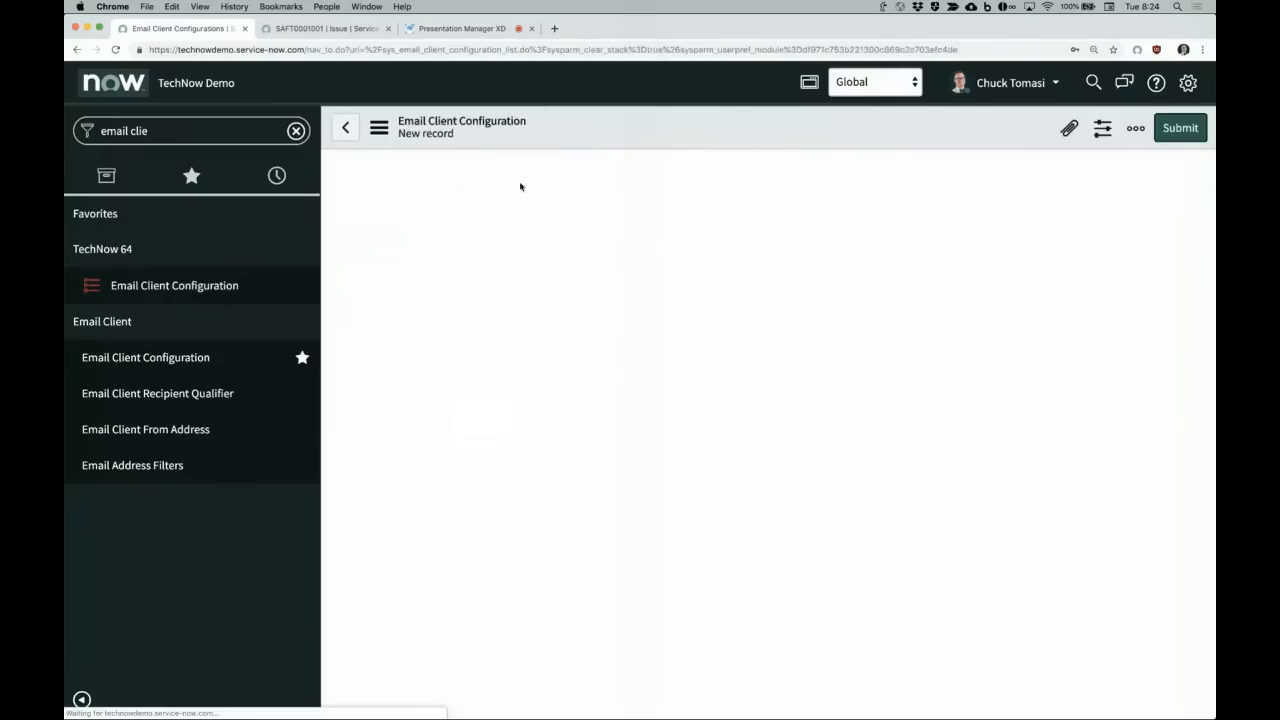
click(518, 180)
text(Safety Issues)
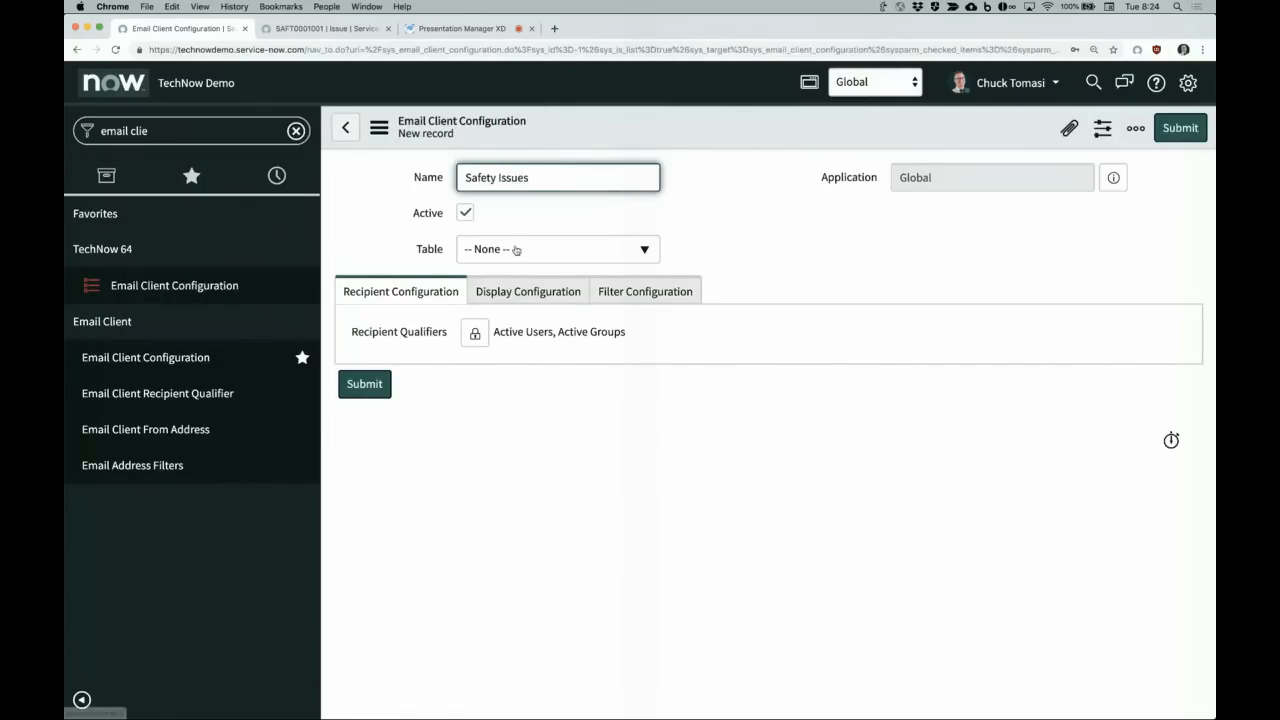
click(516, 250)
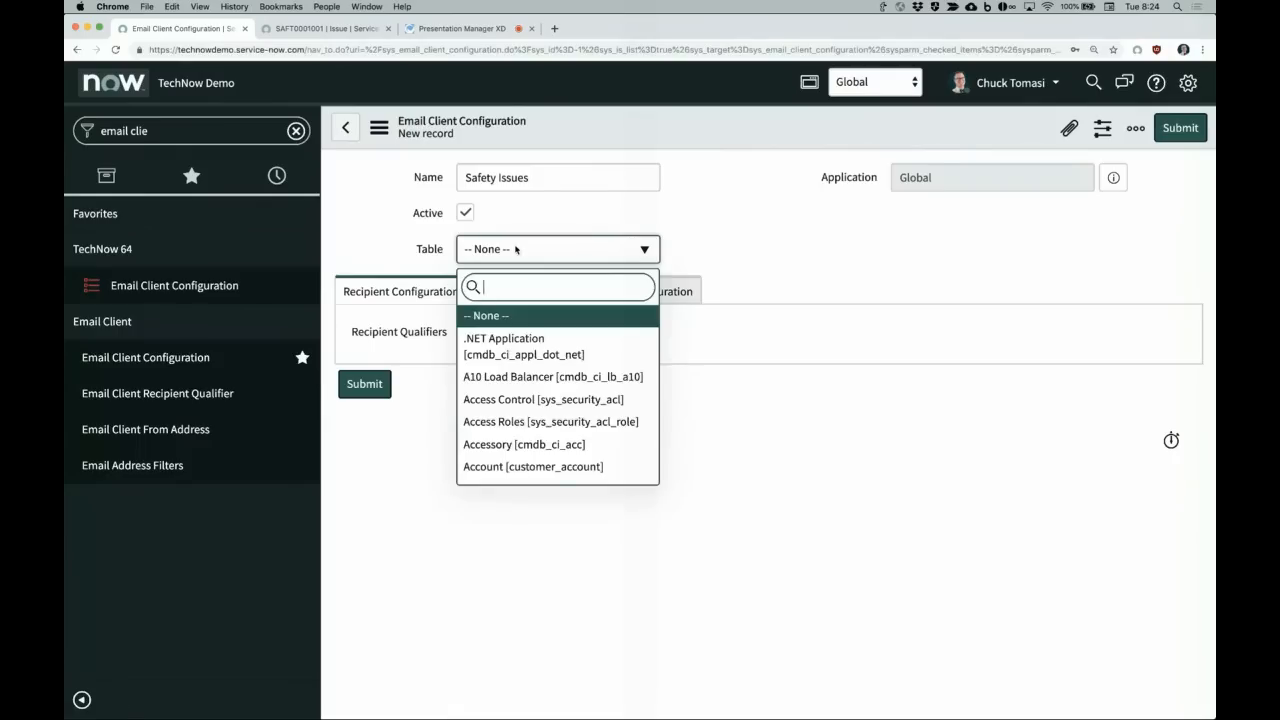
text(issue)
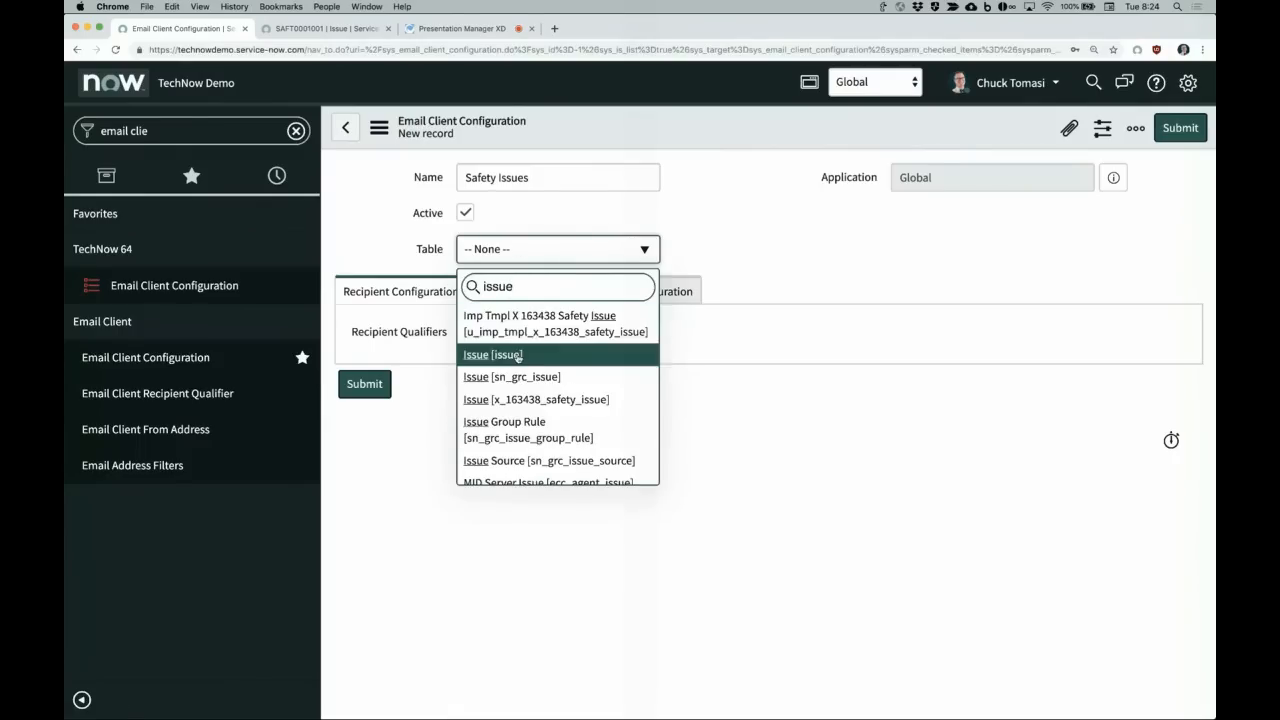
scroll(553, 447, down, 2)
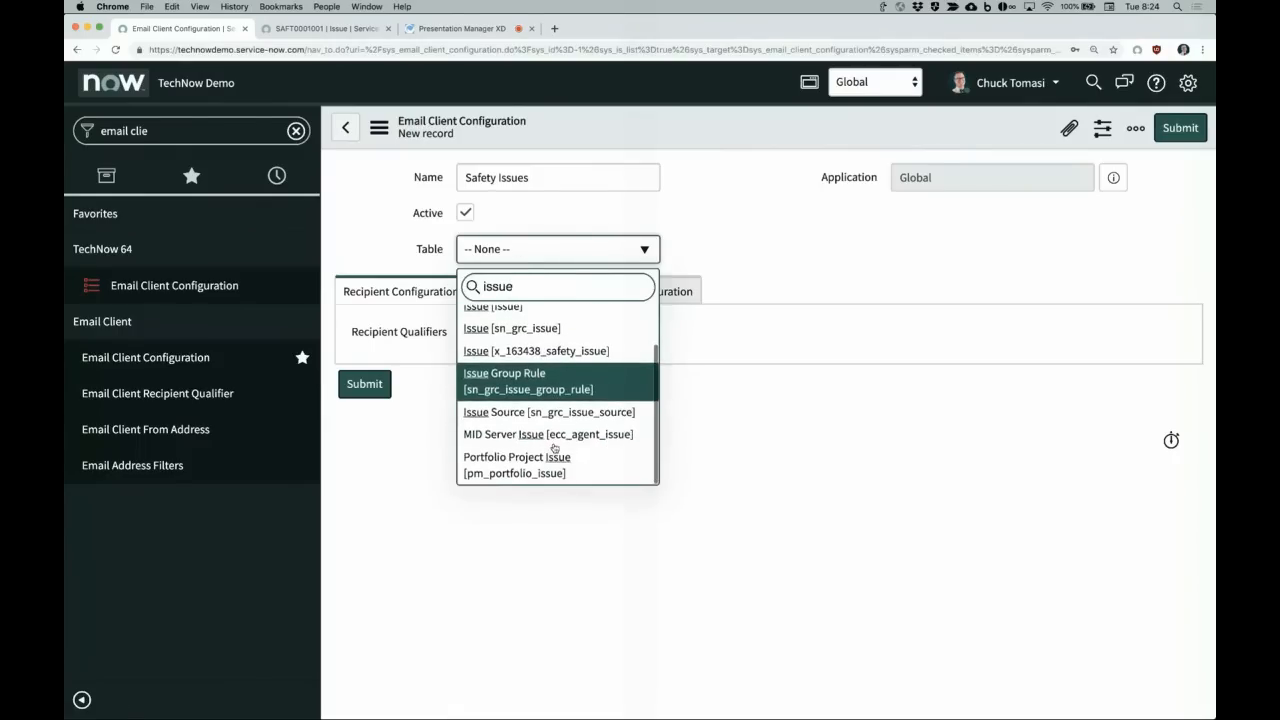
click(563, 353)
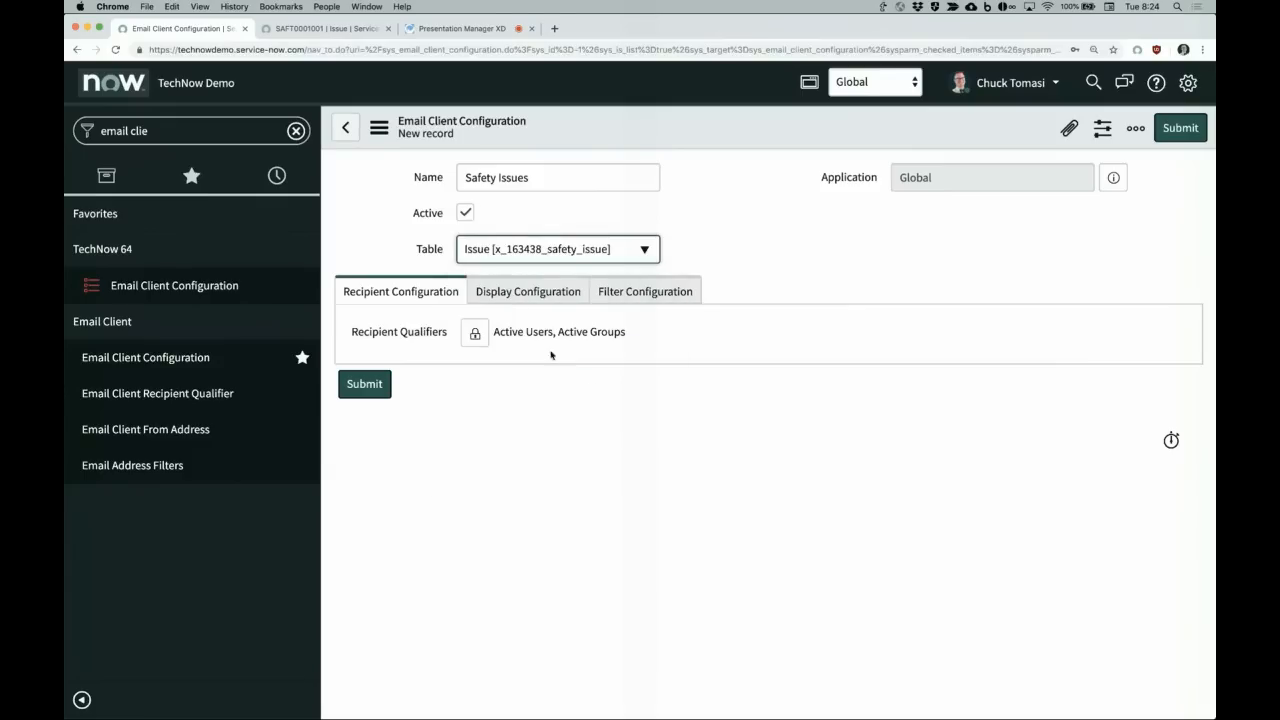
Step: Remove the Active Users and Active Groups recipient qualifiers from the Safety Issues configuration
click(476, 336)
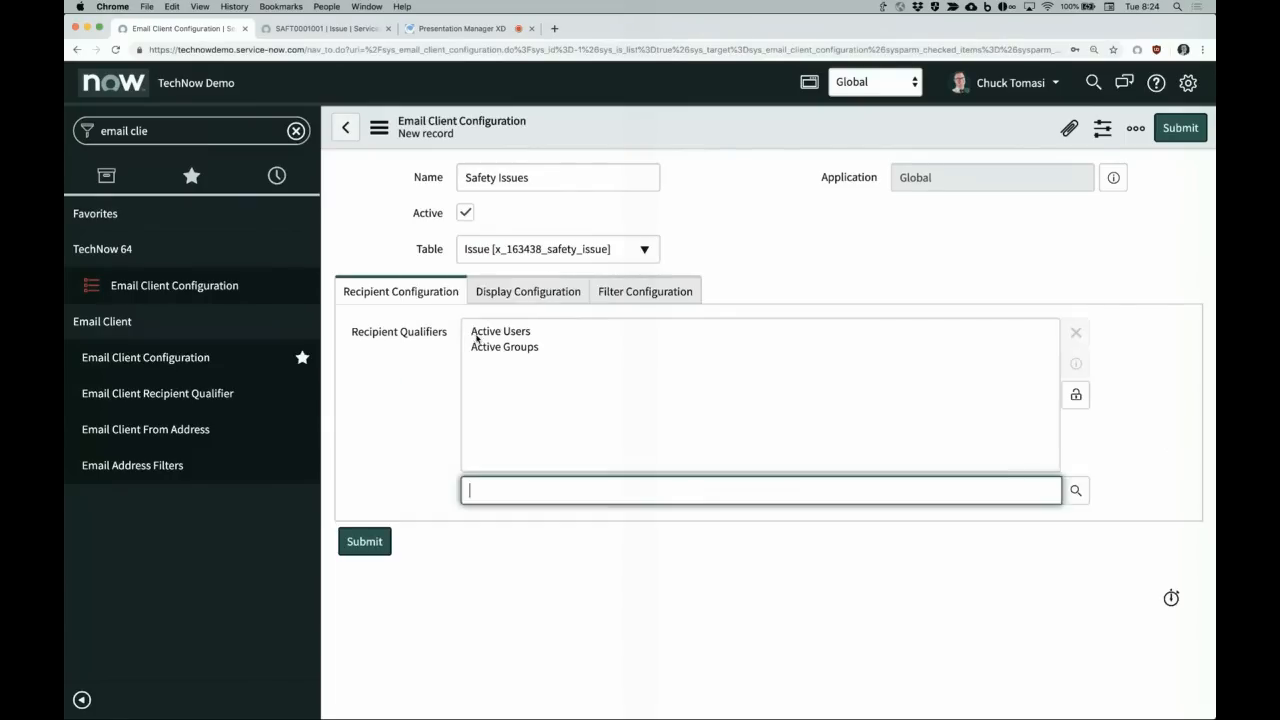
click(519, 338)
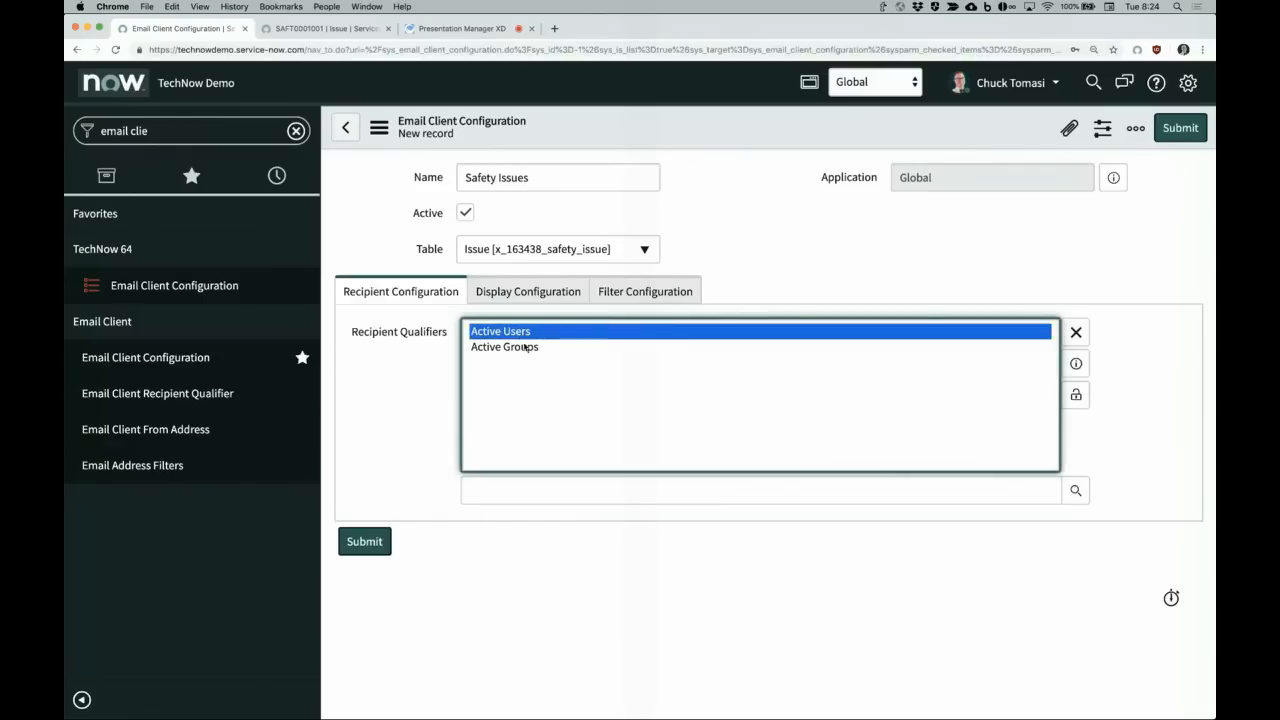
shift+click(521, 347)
click(1077, 334)
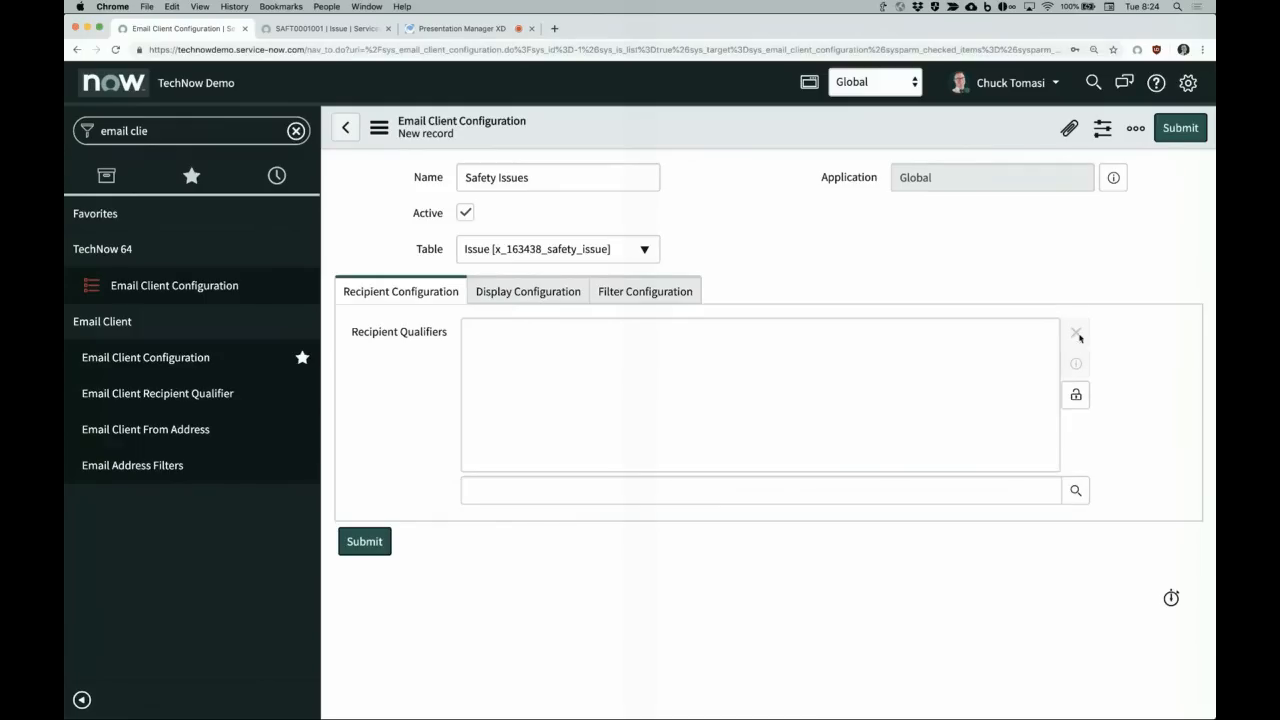
Step: Add All users as the recipient qualifier and save the Safety Issues configuration, staying on the record
click(1006, 494)
text(w)
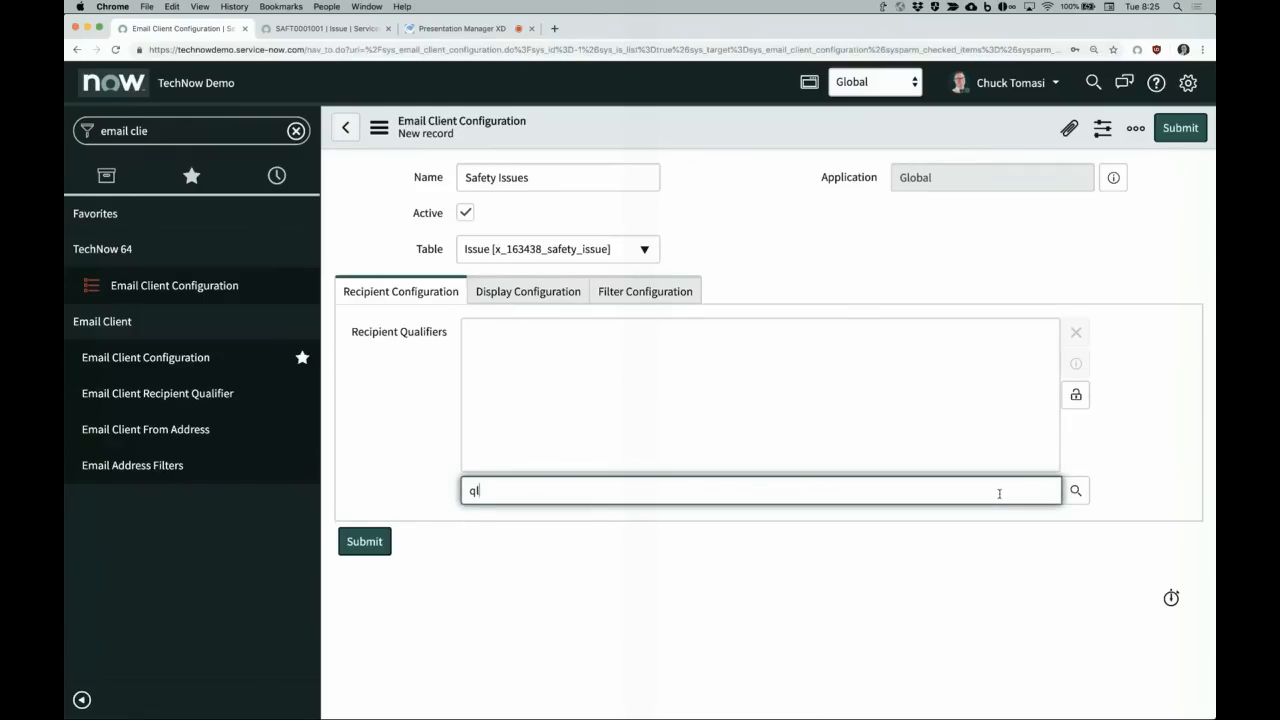
key(BackSpace)
text(ll)
click(960, 516)
right_click(608, 125)
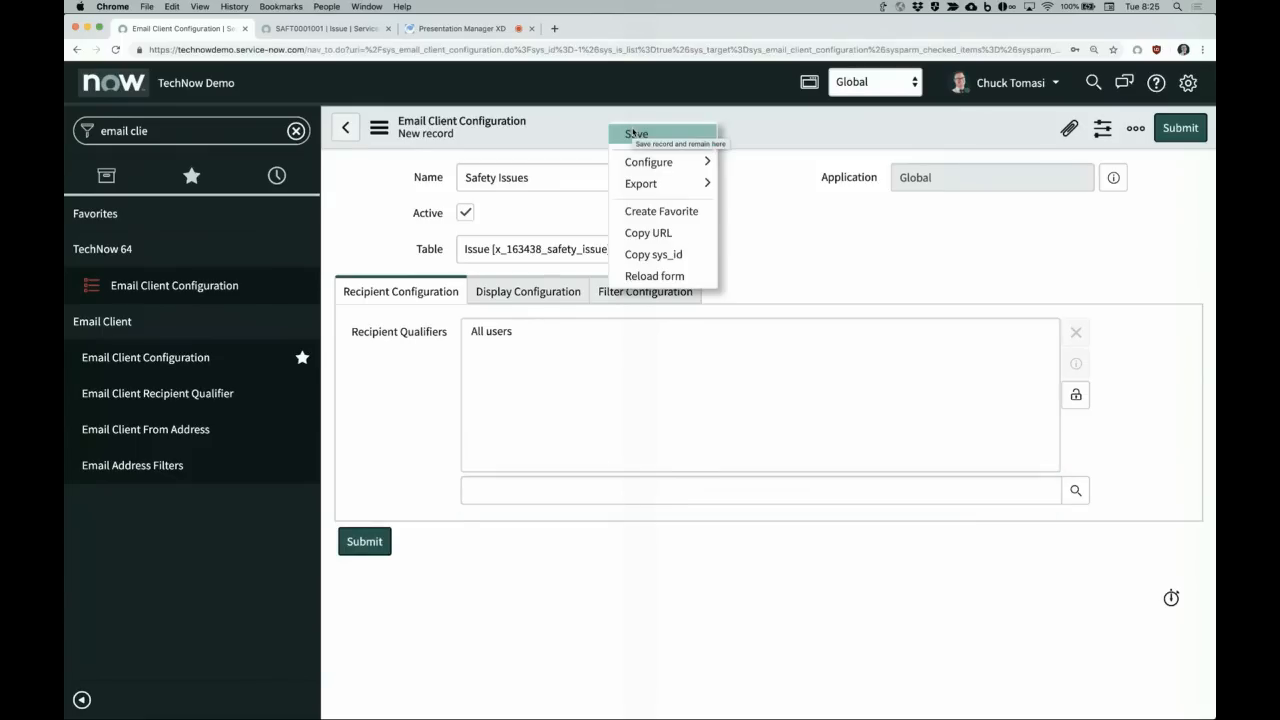
click(632, 136)
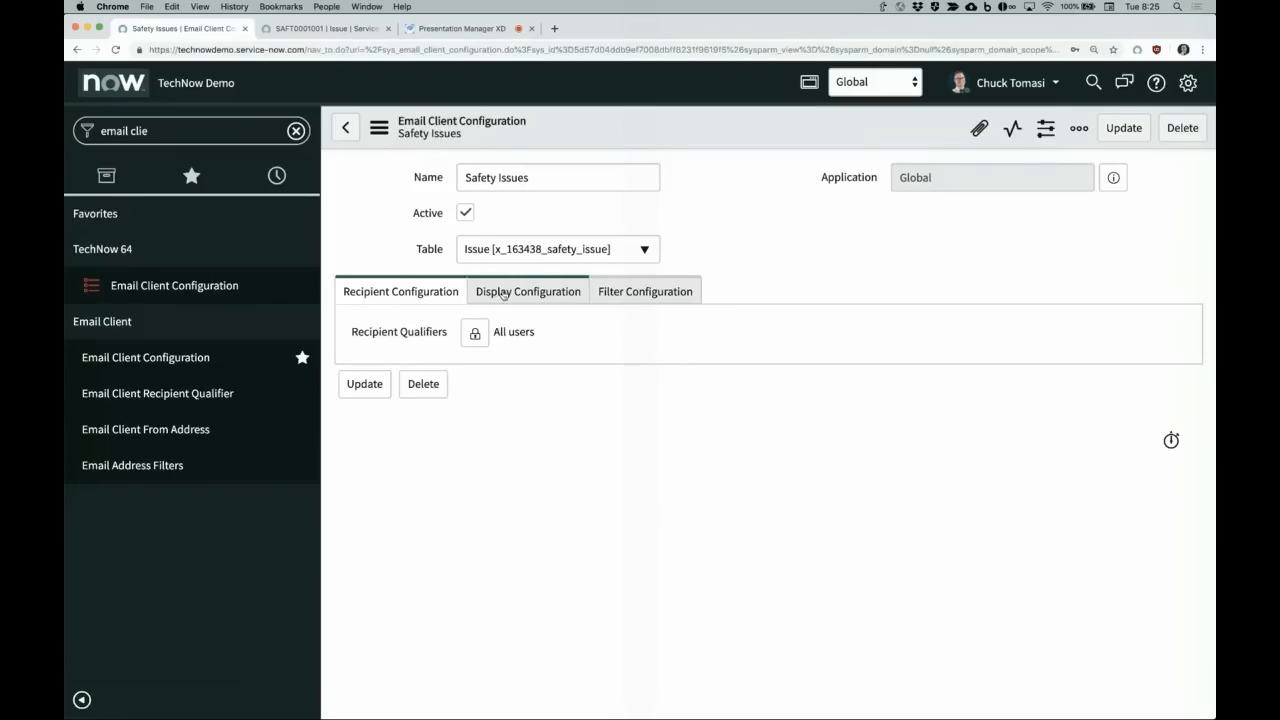
Step: Enable Display From in the Safety Issues display configuration and save the record
click(503, 292)
click(469, 332)
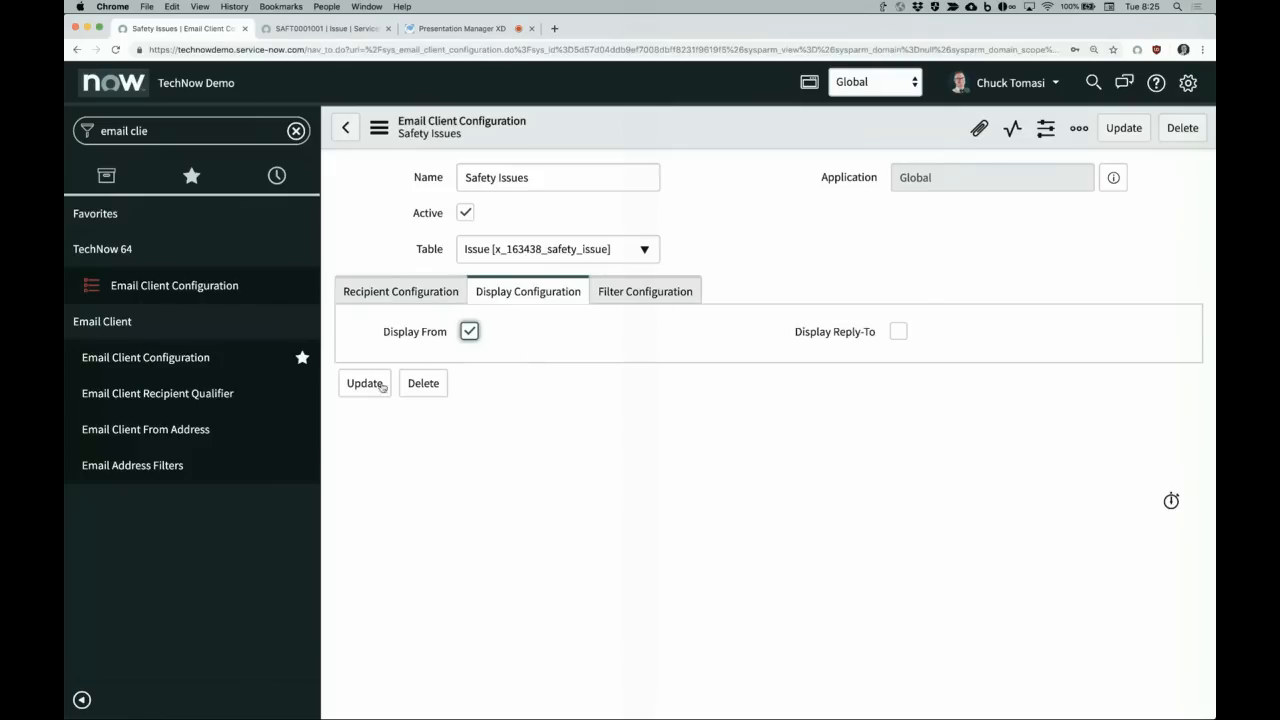
right_click(557, 125)
click(581, 133)
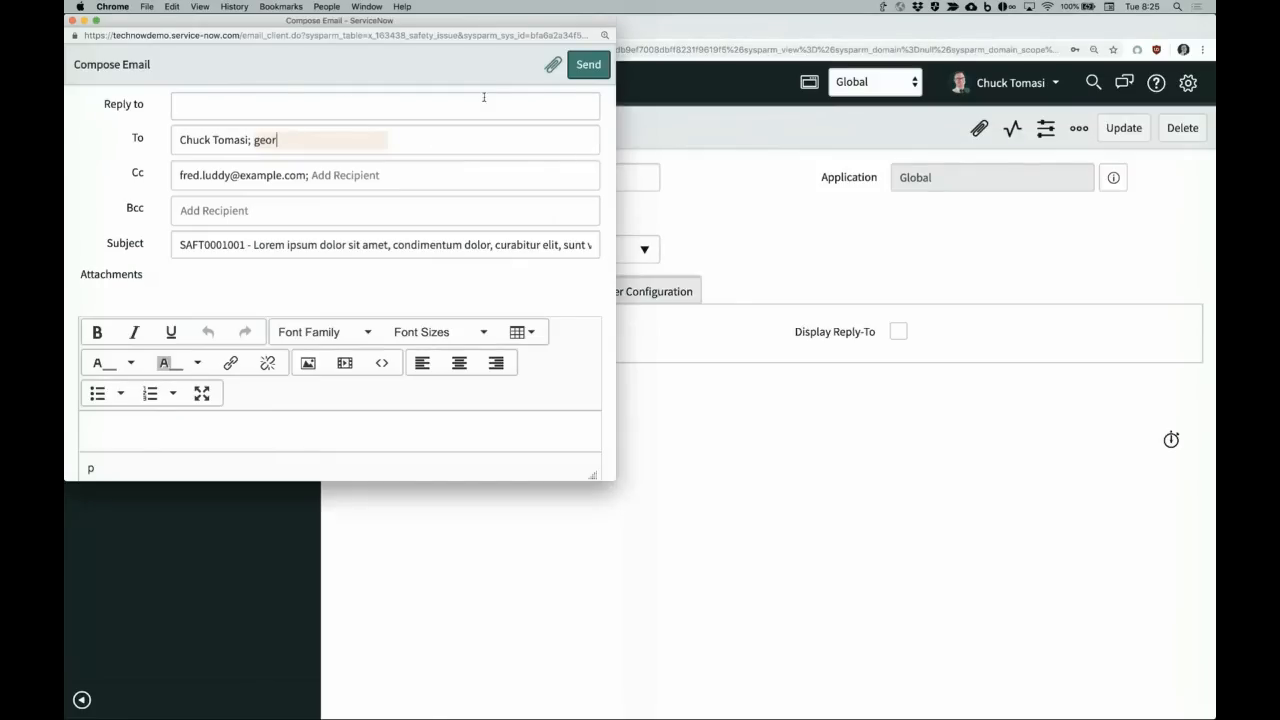
Step: Clear the partial second recipient from the To field of the open email draft and reload the compose window
key(BackSpace)
key(BackSpace)
key(BackSpace)
key(BackSpace)
right_click(191, 67)
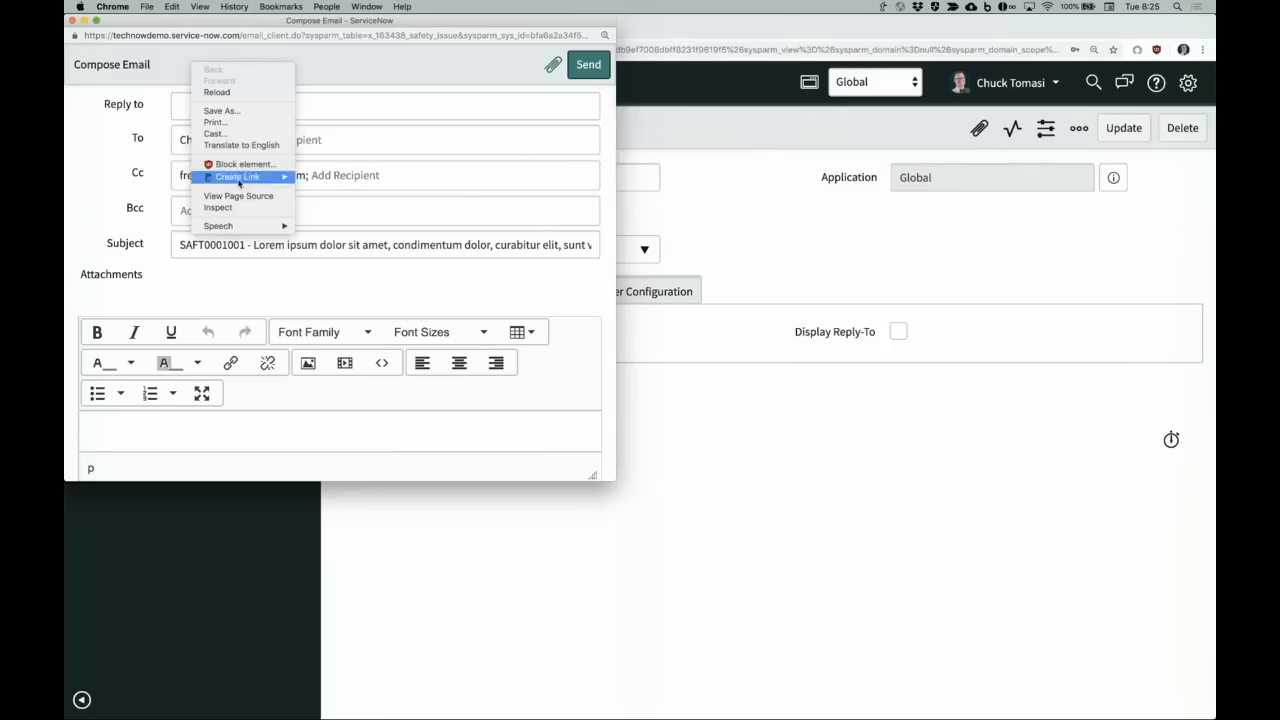
click(236, 92)
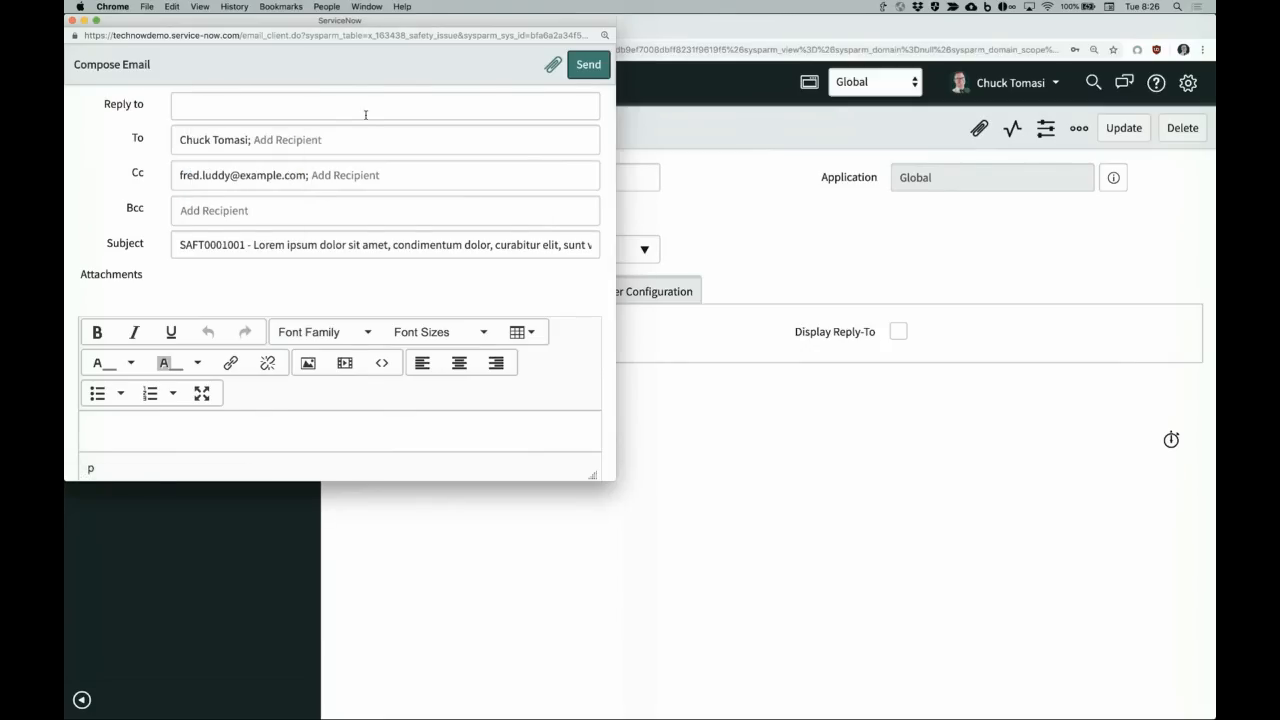
Step: Address the open email draft to George Washington and Abraham Lincoln, and close the compose window without sending
drag(119, 104, 157, 106)
click(243, 140)
text(george)
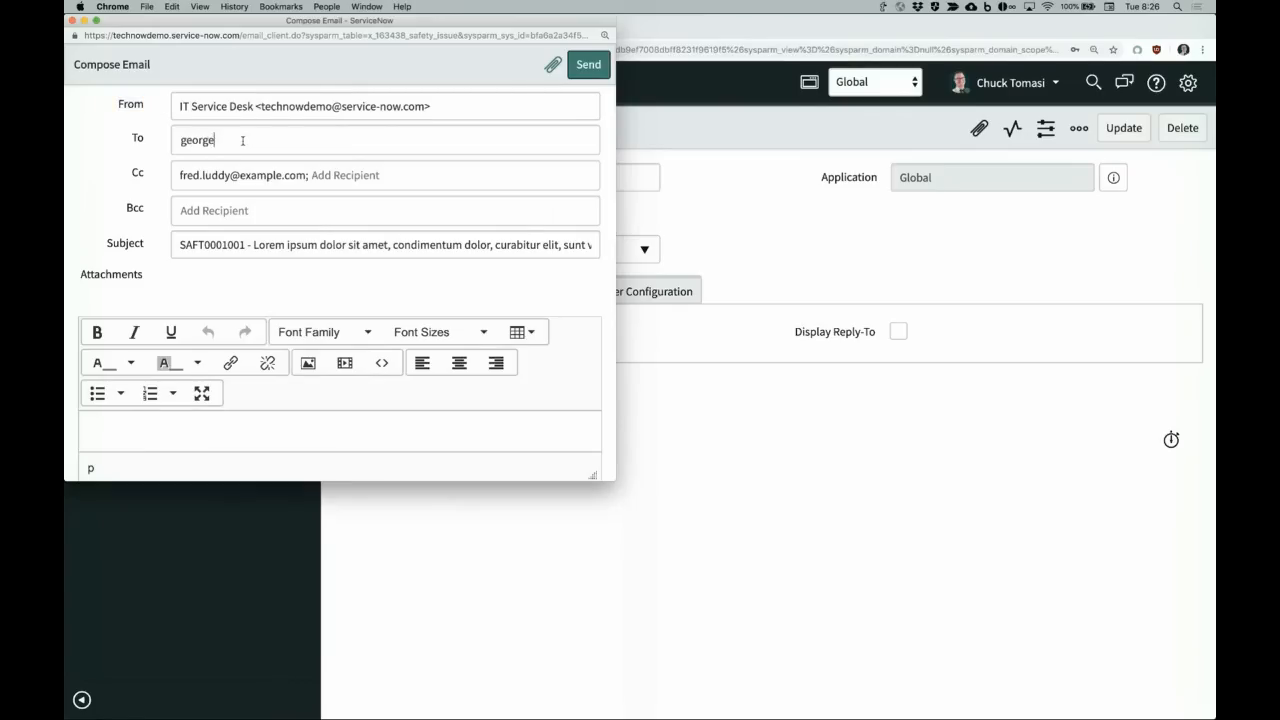
key(Down)
key(Down)
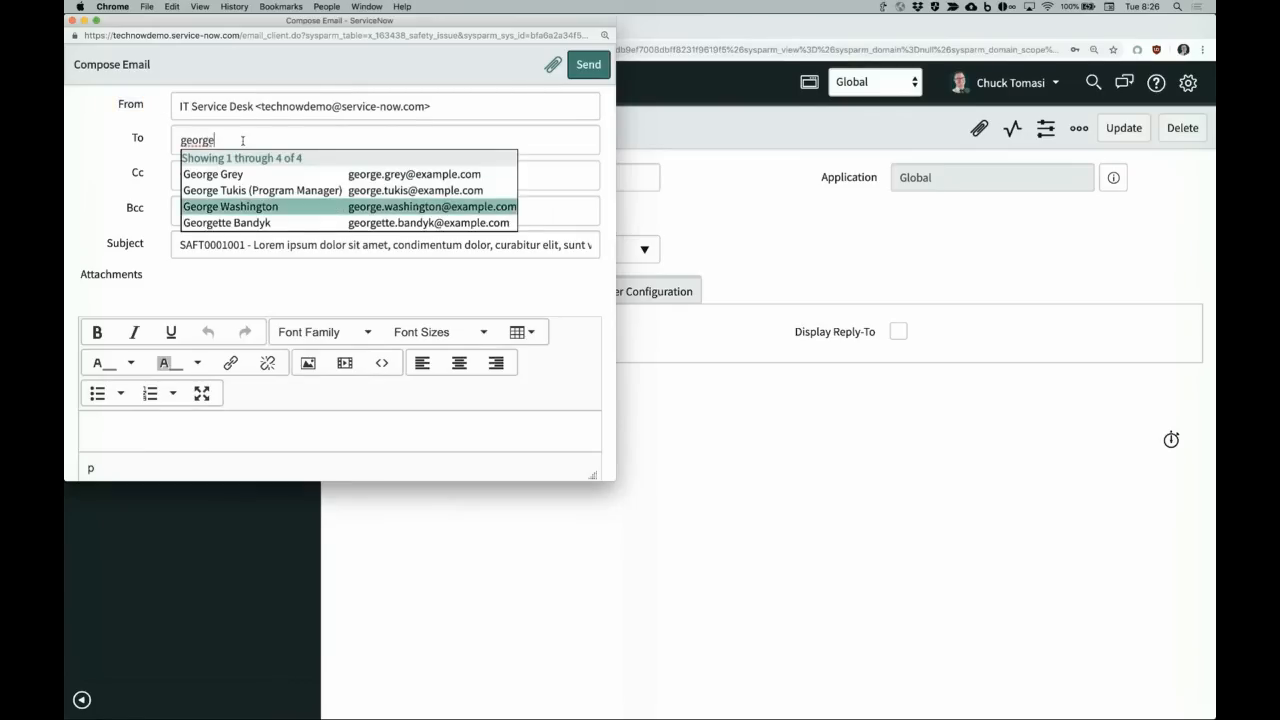
key(Return)
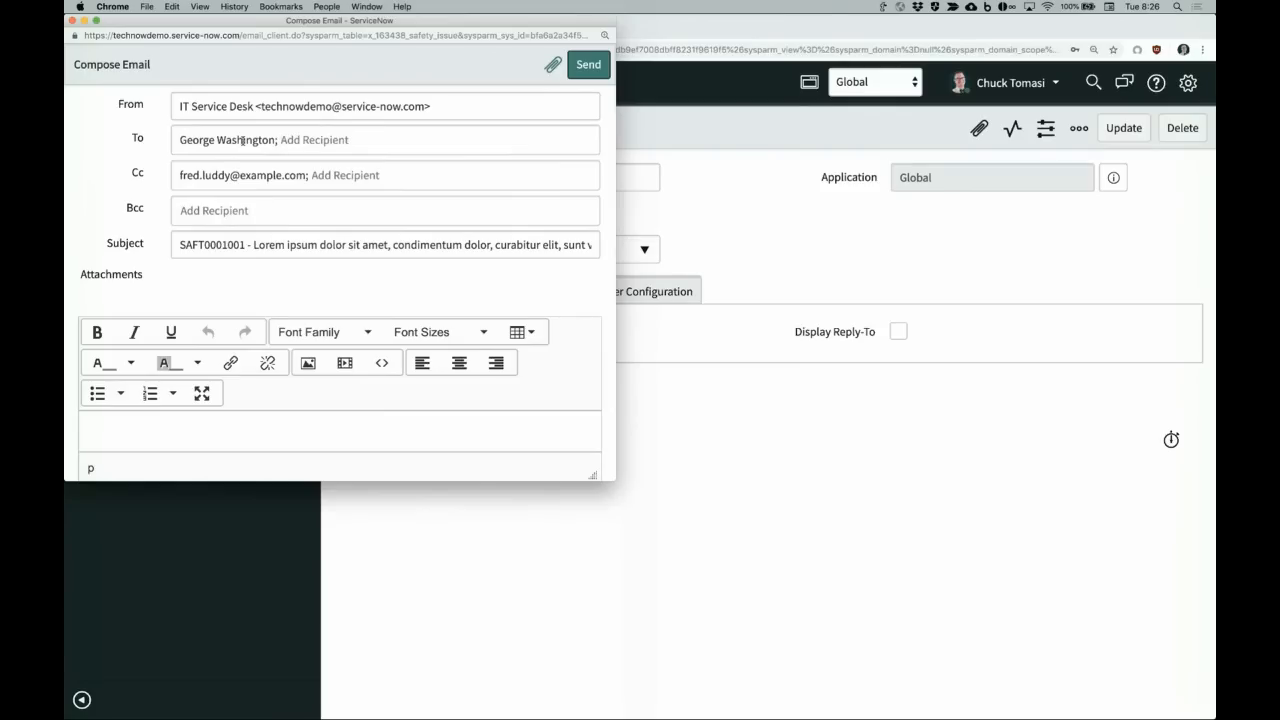
text(abra)
key(Return)
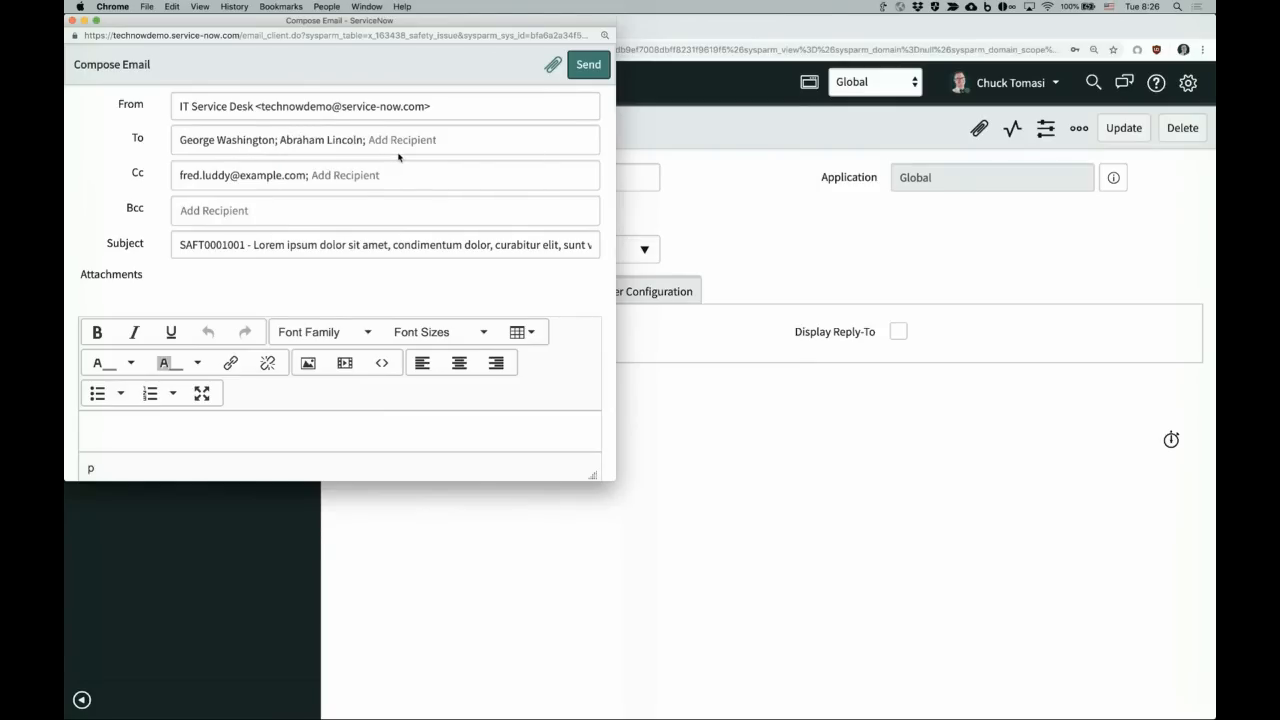
scroll(331, 255, down, 2)
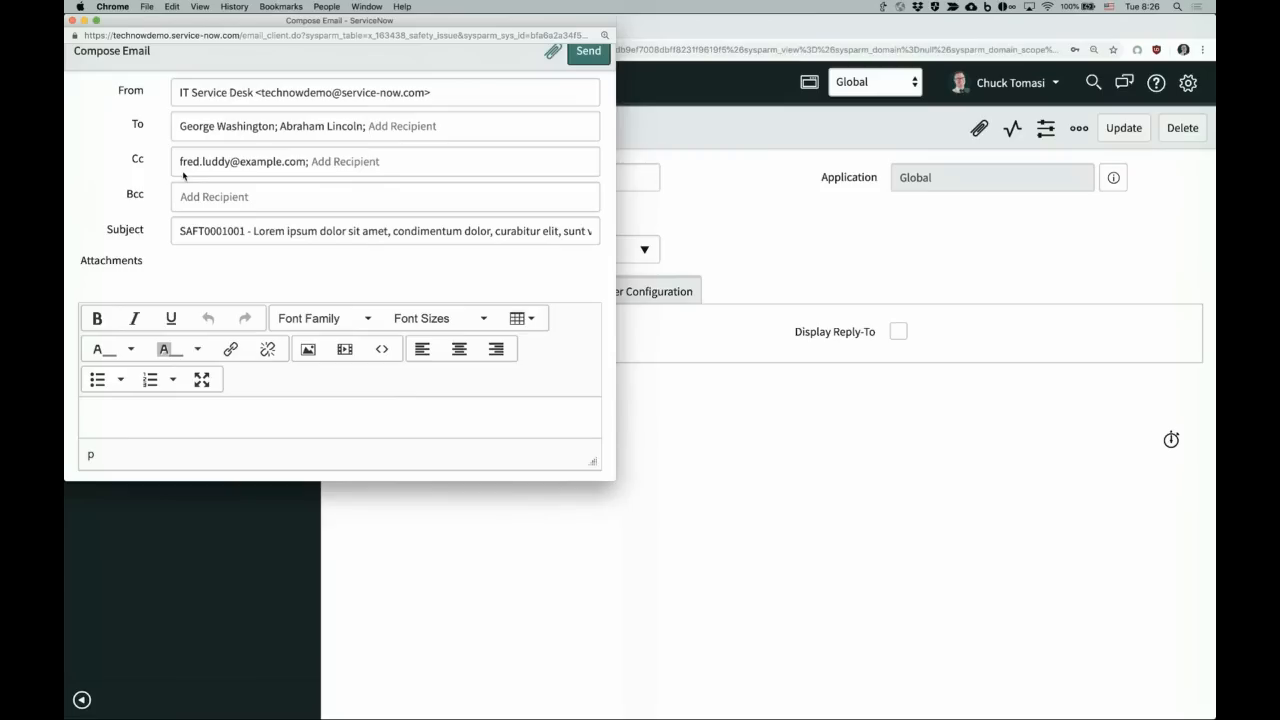
click(71, 21)
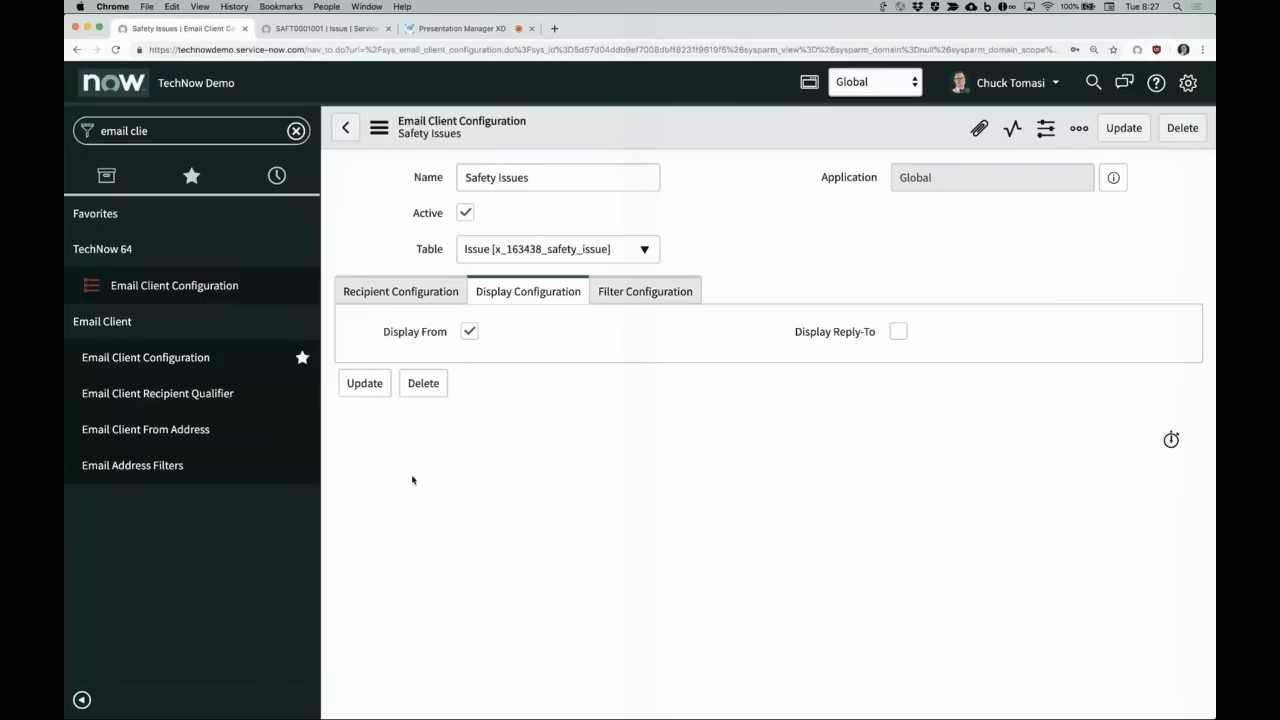
Step: Start a new email client template record from the client templates list and switch the application scope to Safety
click(191, 177)
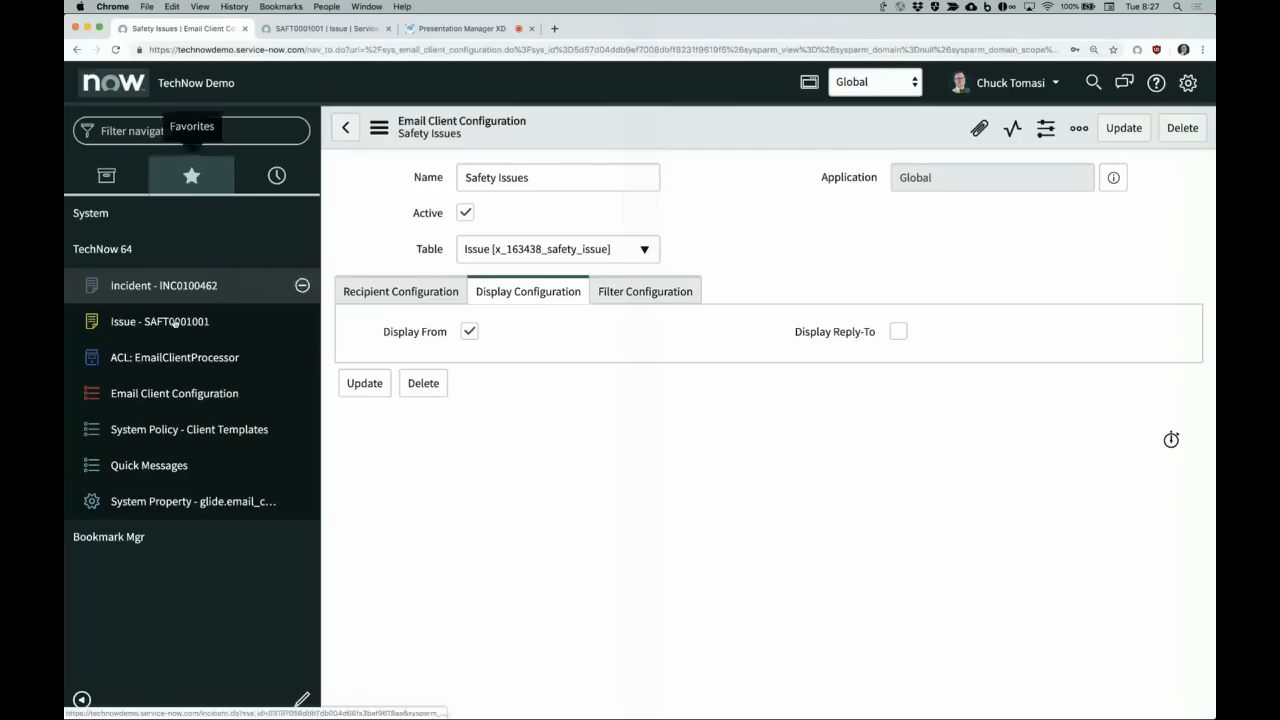
click(178, 430)
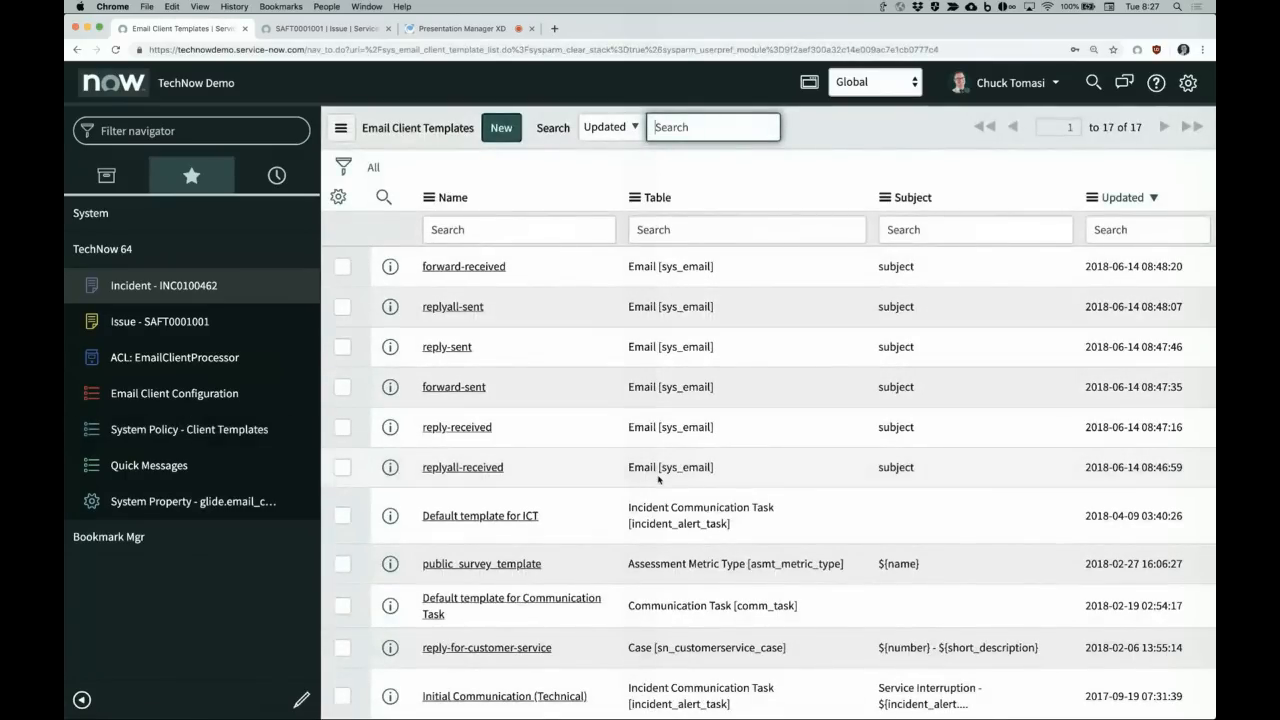
scroll(658, 480, down, 3)
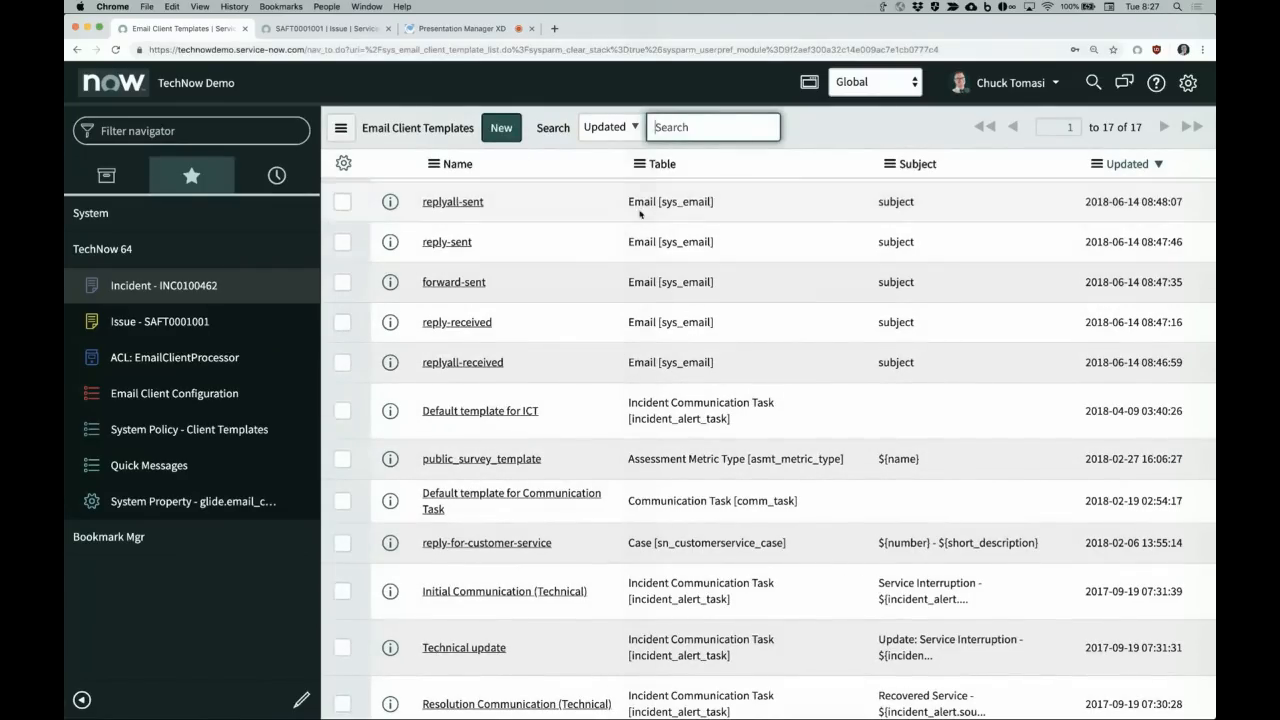
click(499, 129)
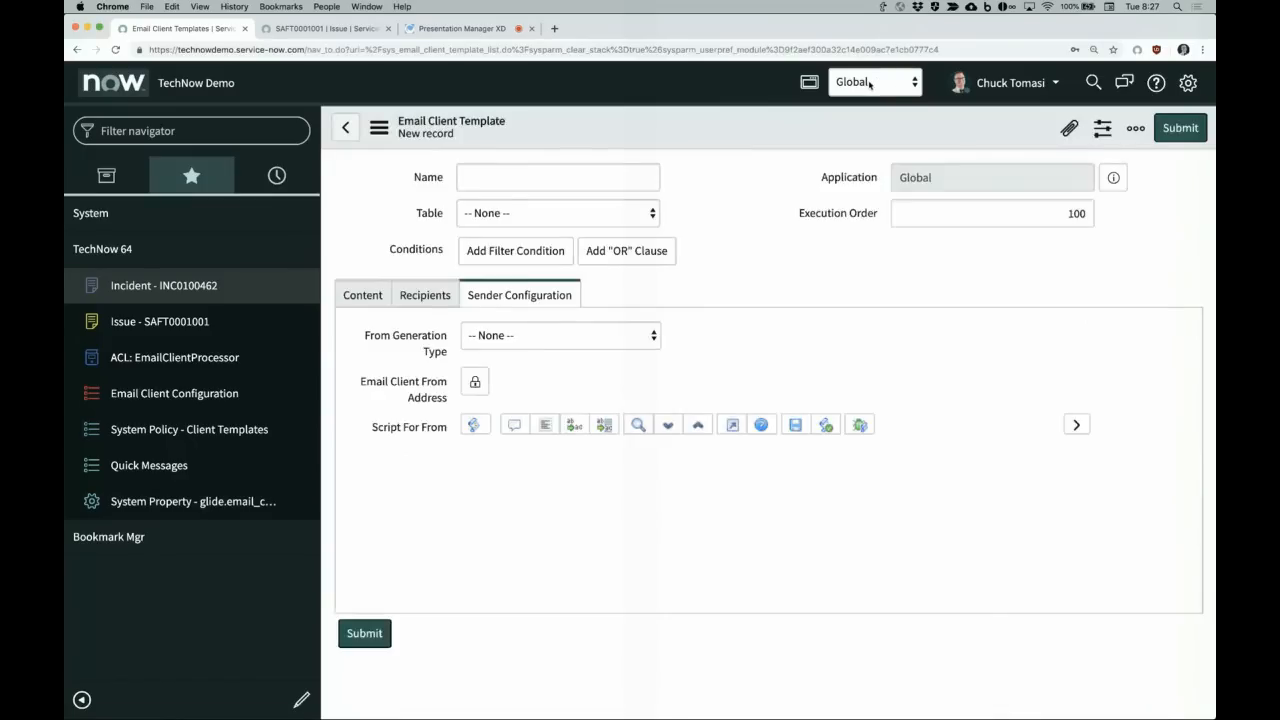
click(878, 85)
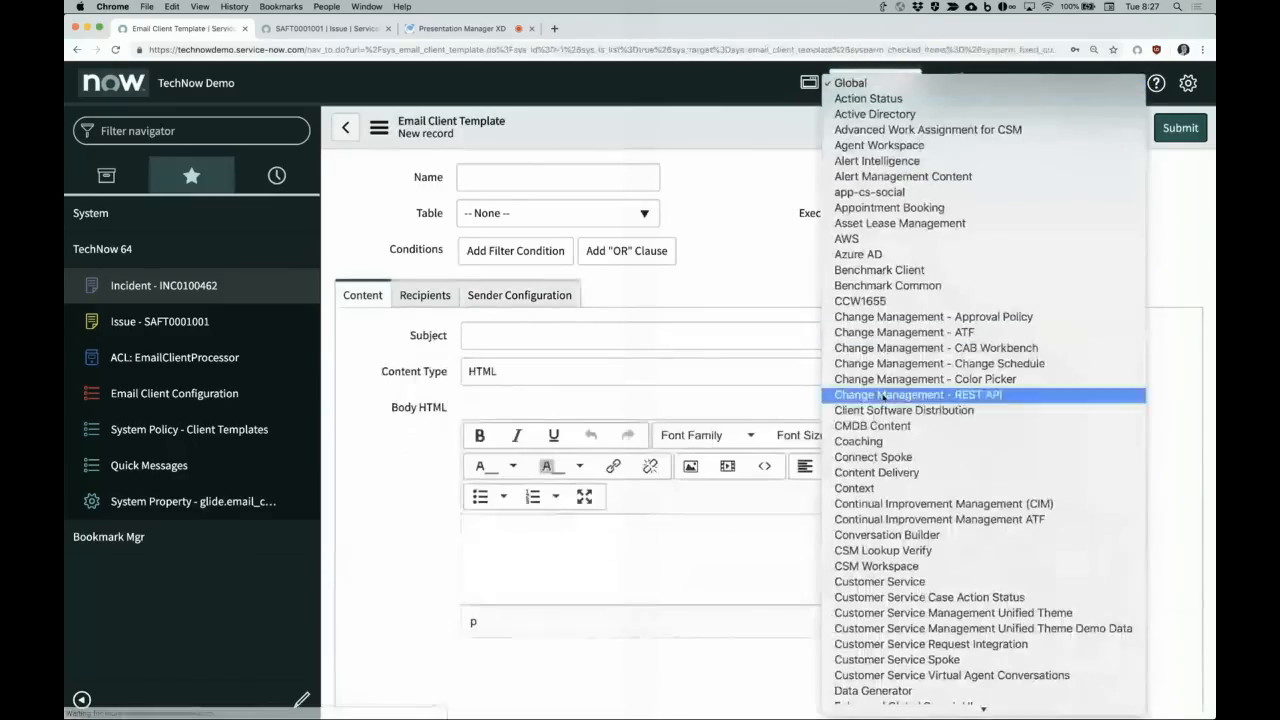
scroll(880, 510, down, 10)
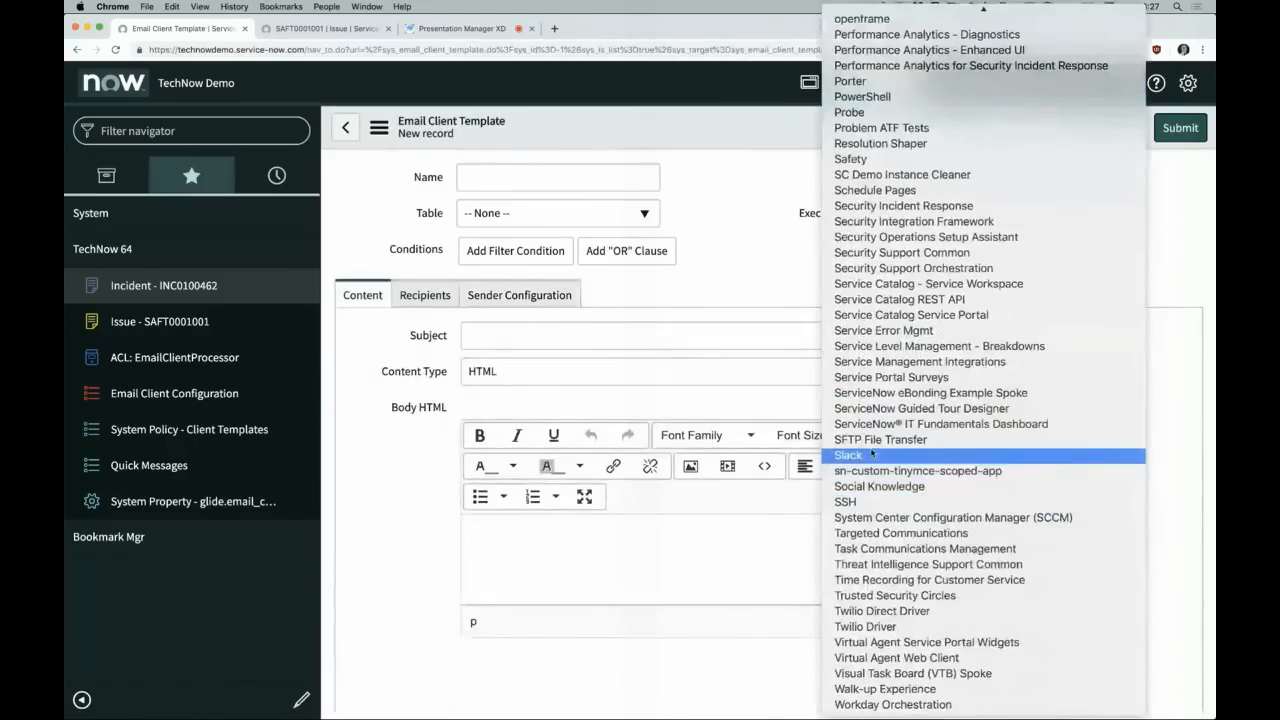
click(879, 158)
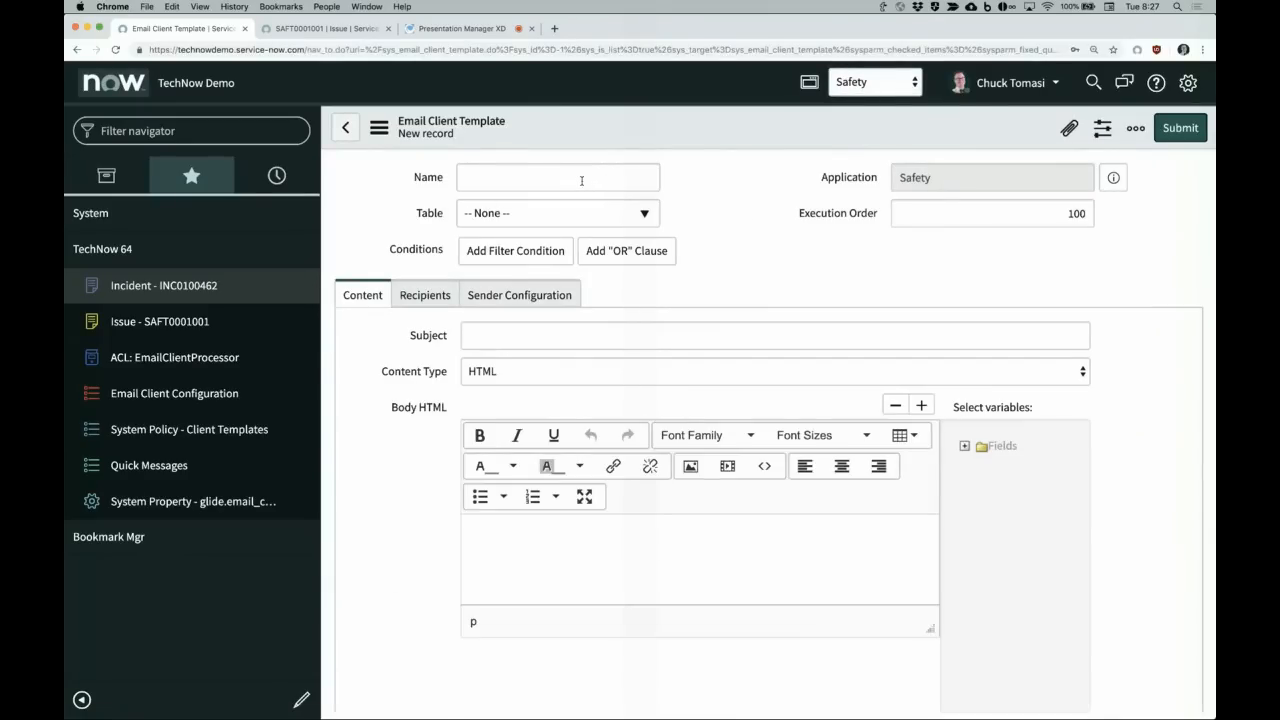
Step: Name the template Default Safety Issue and set its table to Issue [x_163438_safety_issue]
click(581, 181)
text(Default SaFETY)
key(BackSpace)
key(BackSpace)
key(BackSpace)
key(BackSpace)
text(fety Issue)
click(578, 216)
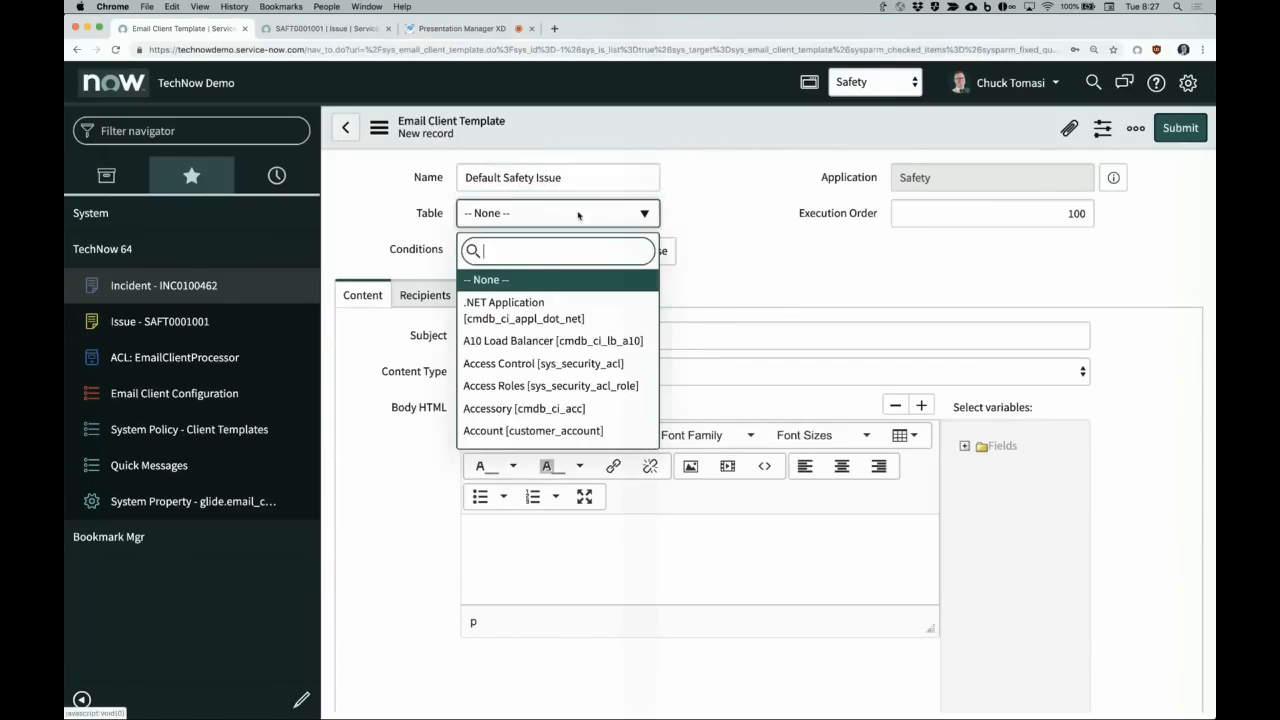
text(issue)
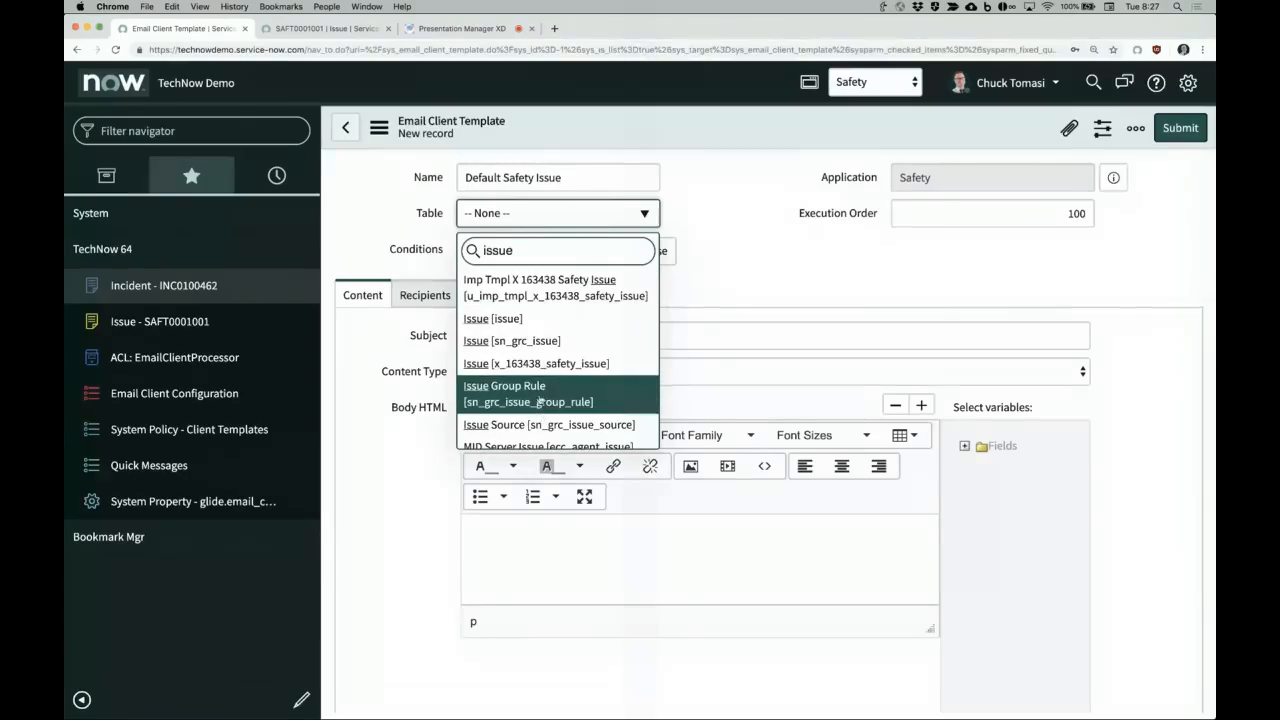
click(540, 364)
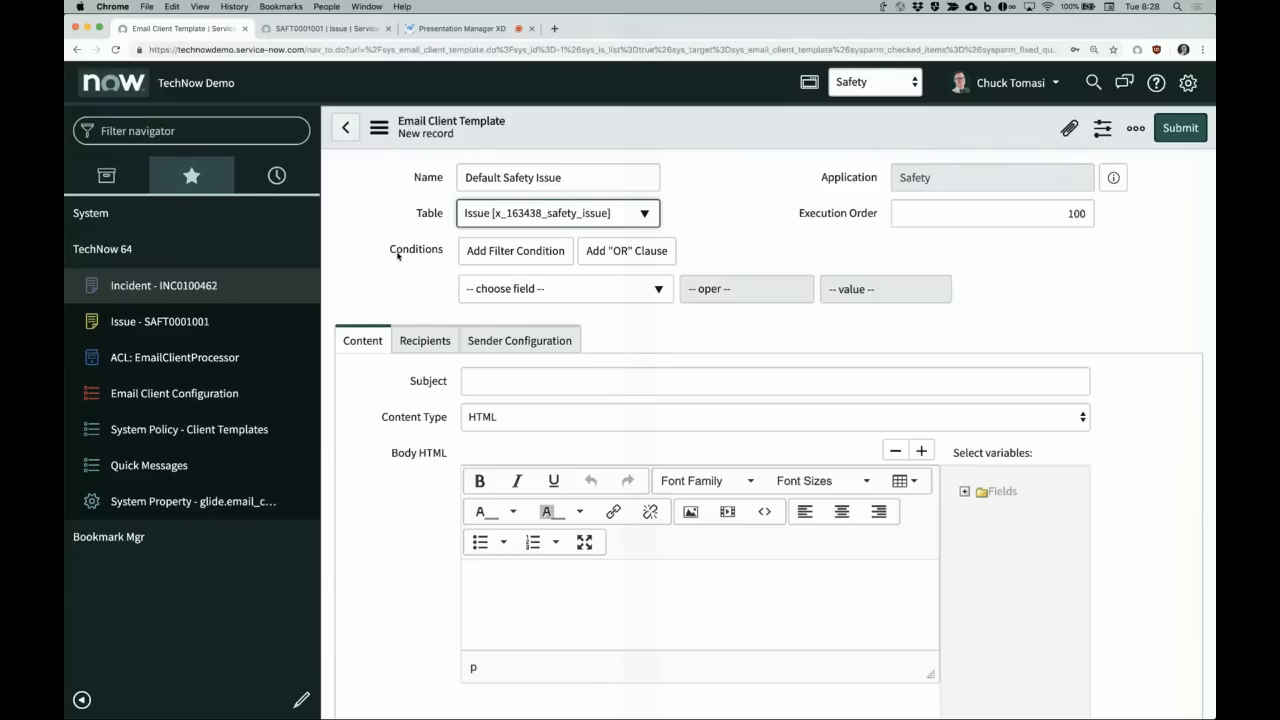
drag(389, 249, 449, 251)
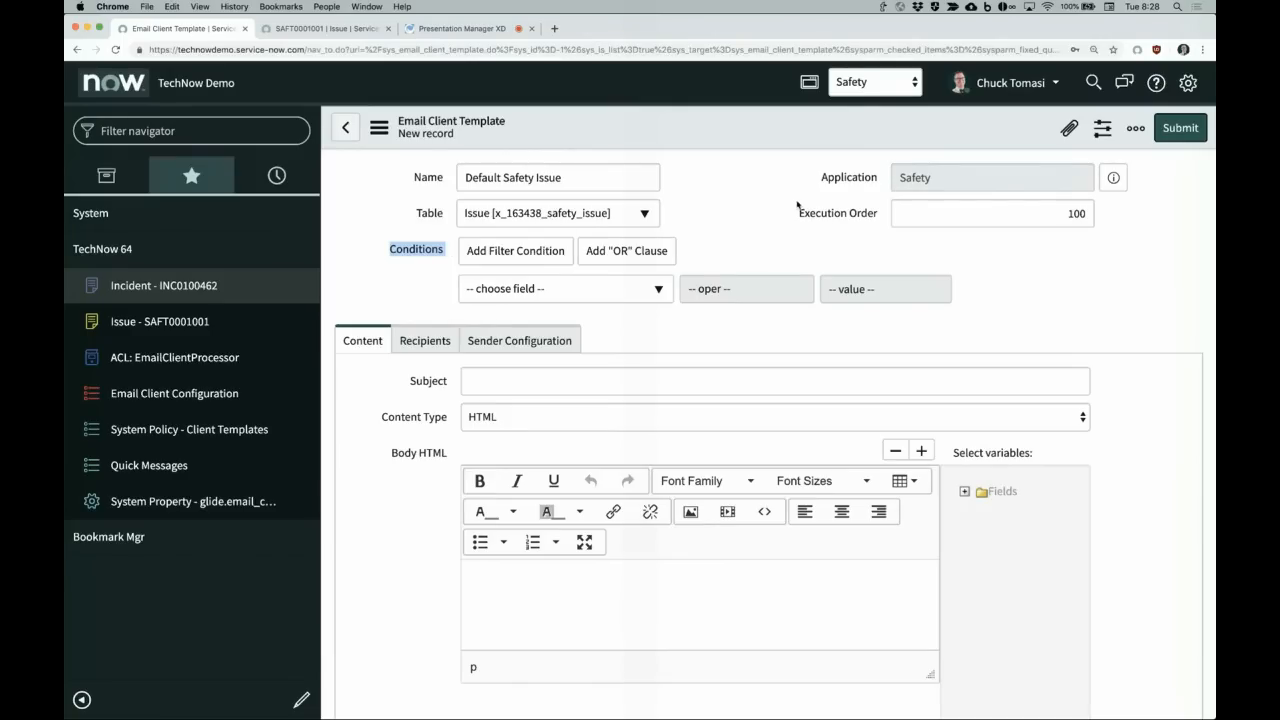
drag(800, 214, 876, 211)
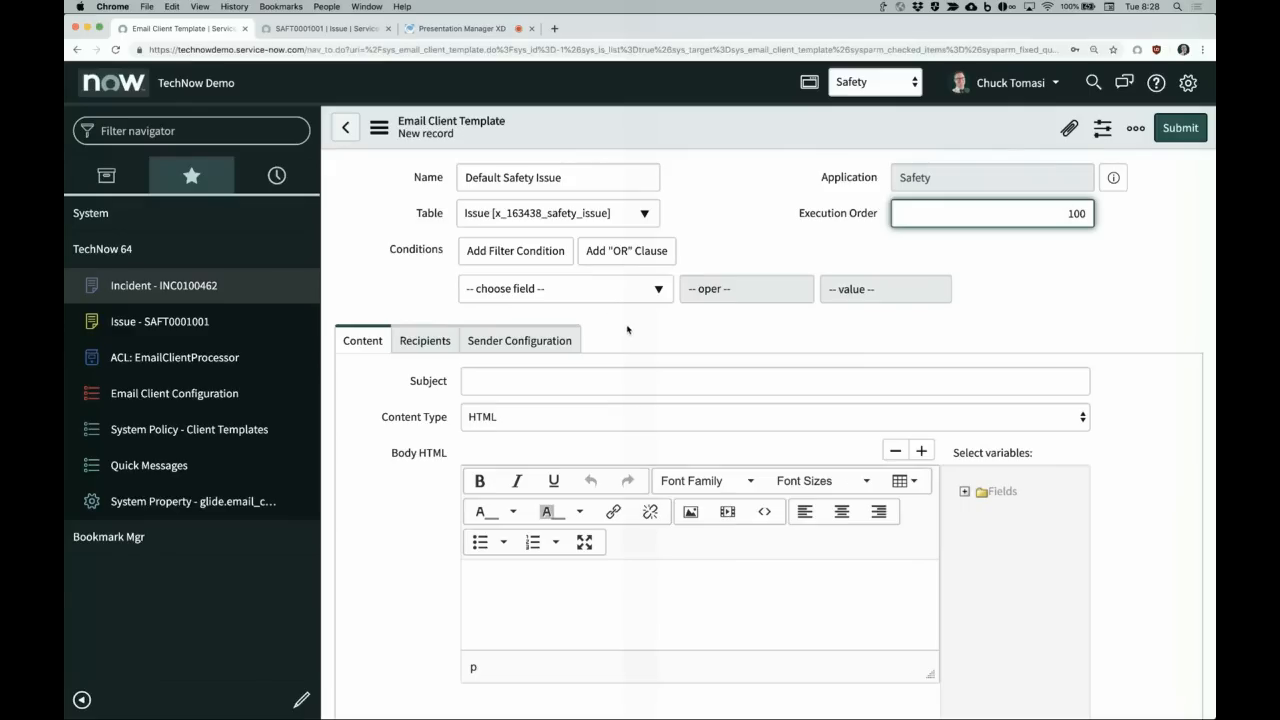
Step: Set the template's subject to "You've got an update on ${number}"
scroll(626, 330, down, 1)
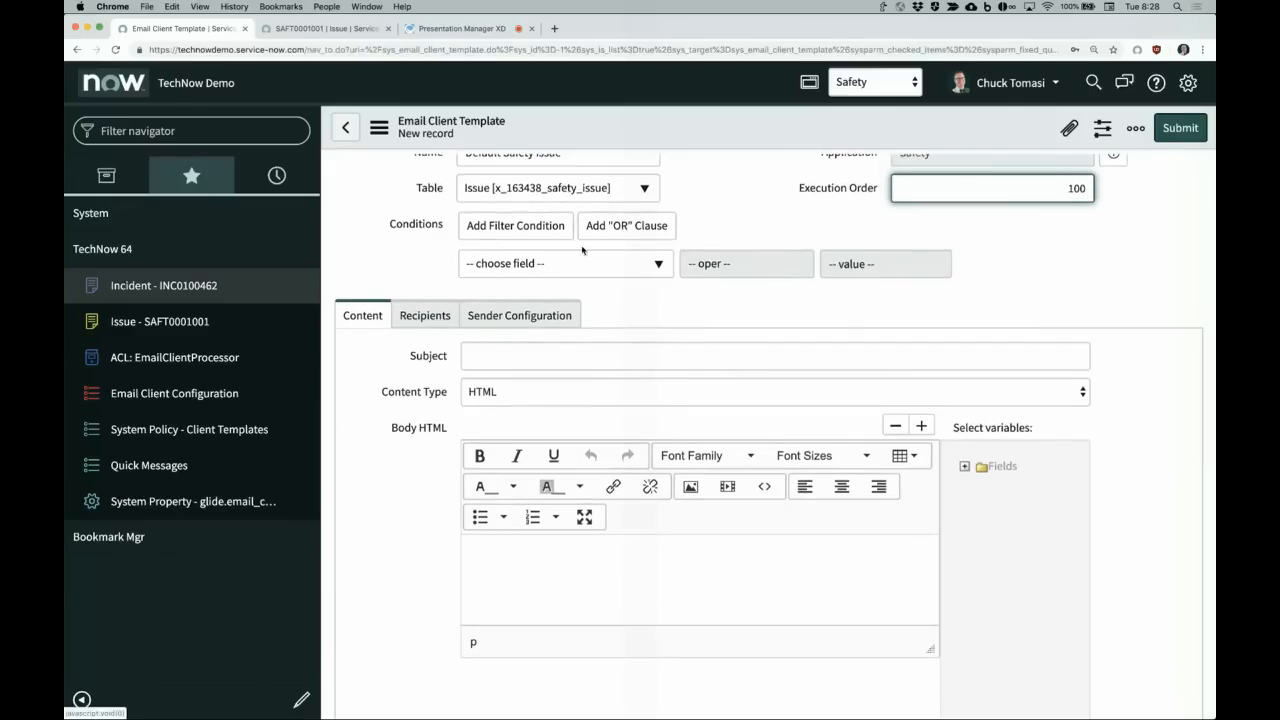
click(554, 356)
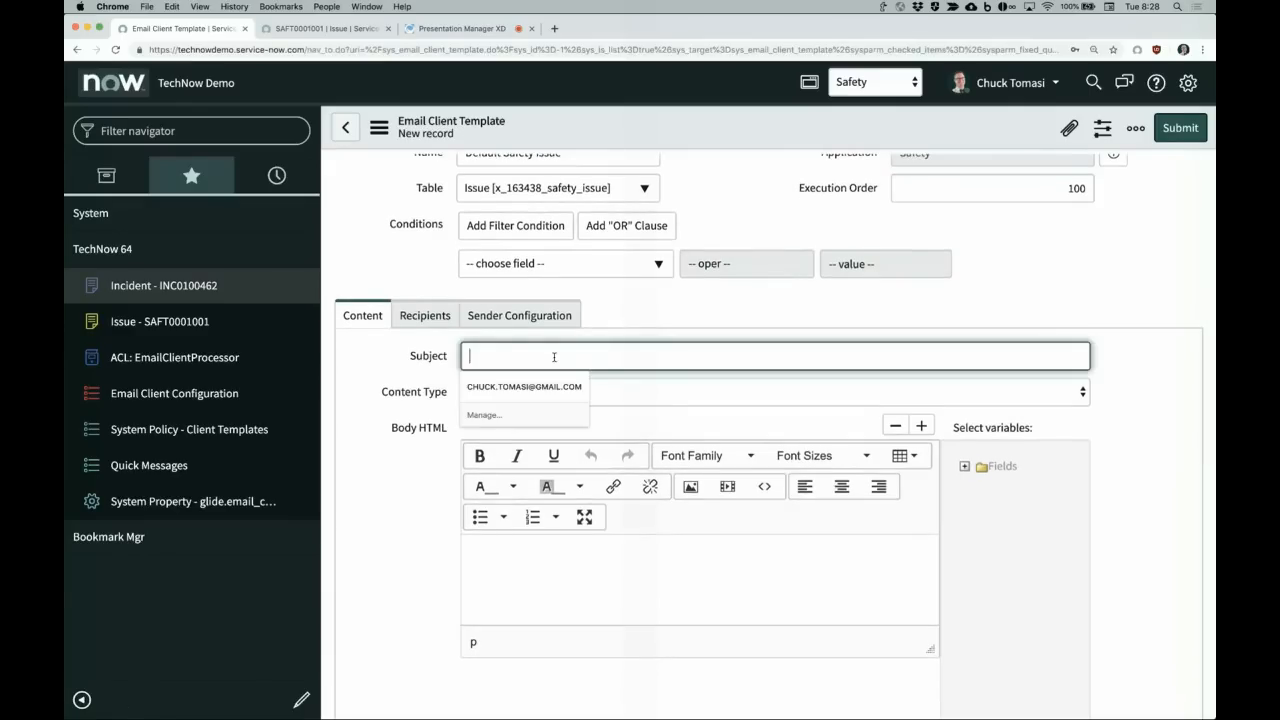
text(You've got an upda)
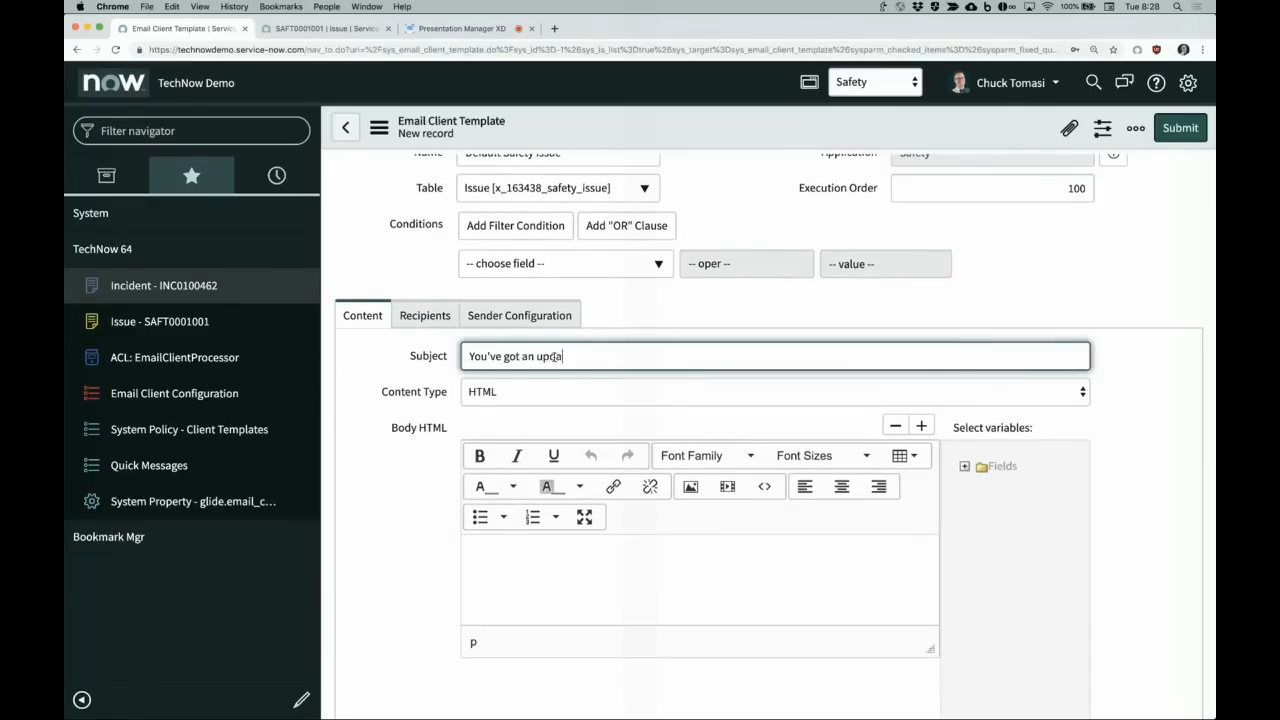
text(te on ${number})
Step: Write the HTML body as "Thank you for reporting. Your issue ${short_description} has been updated."
scroll(553, 356, down, 1)
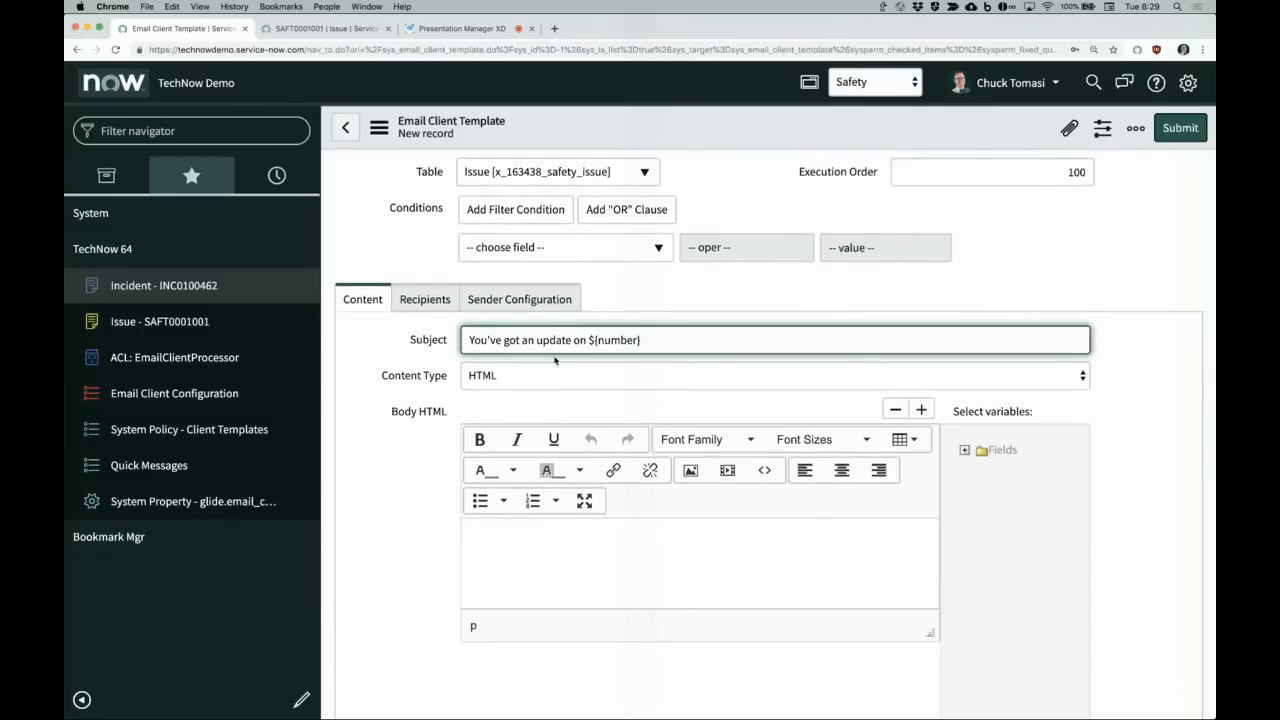
click(505, 534)
text(Thank you for your)
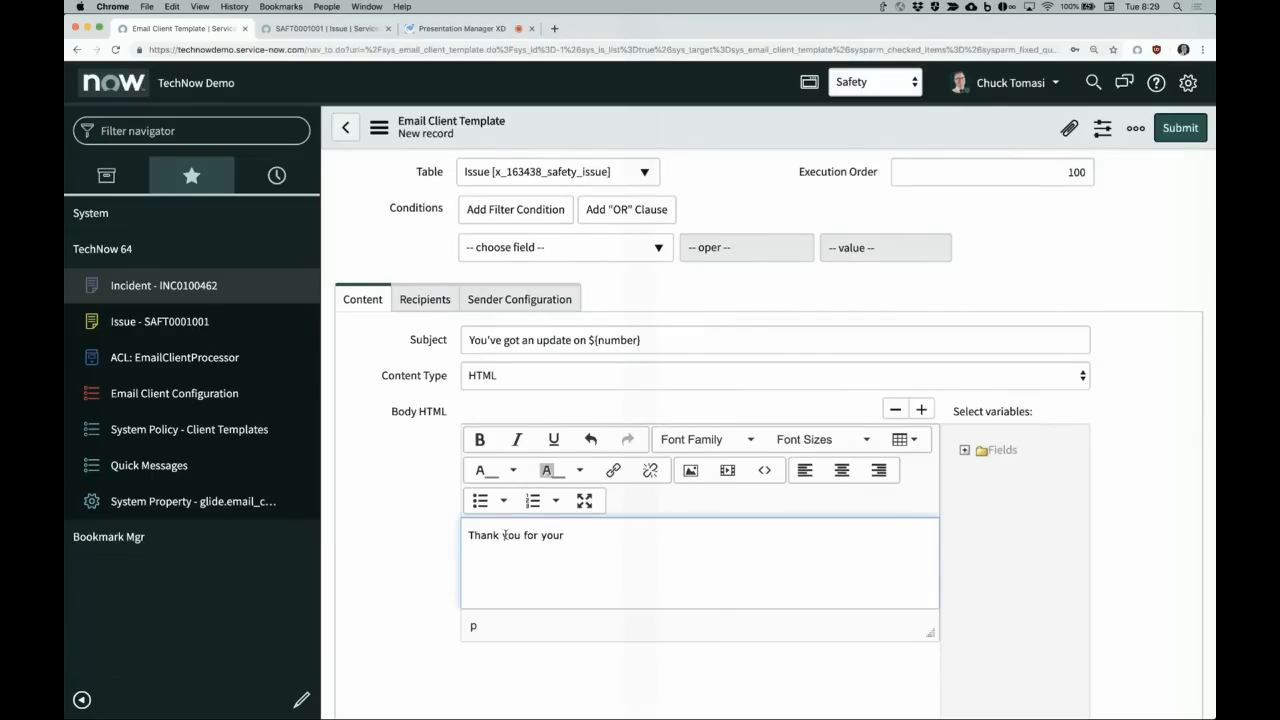
key(BackSpace)
key(BackSpace)
key(BackSpace)
key(BackSpace)
key(BackSpace)
text(reporting. Your issue ${s)
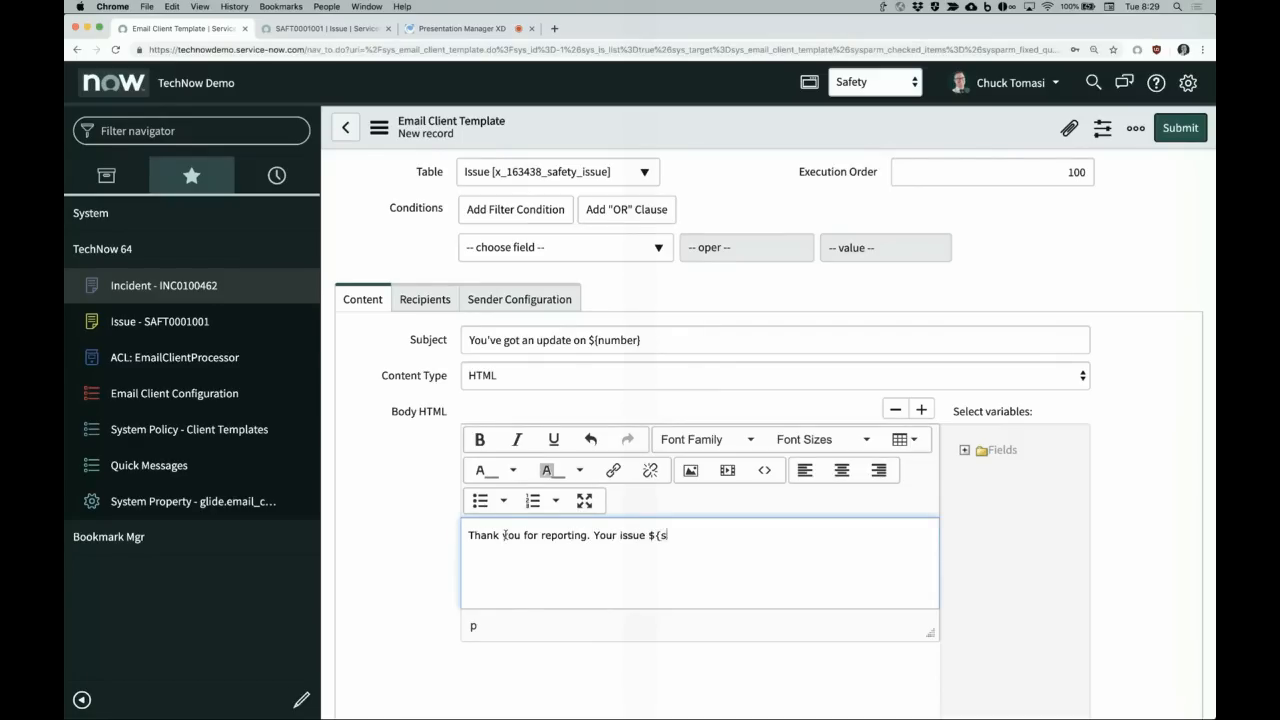
text(hort_description} has been updated.)
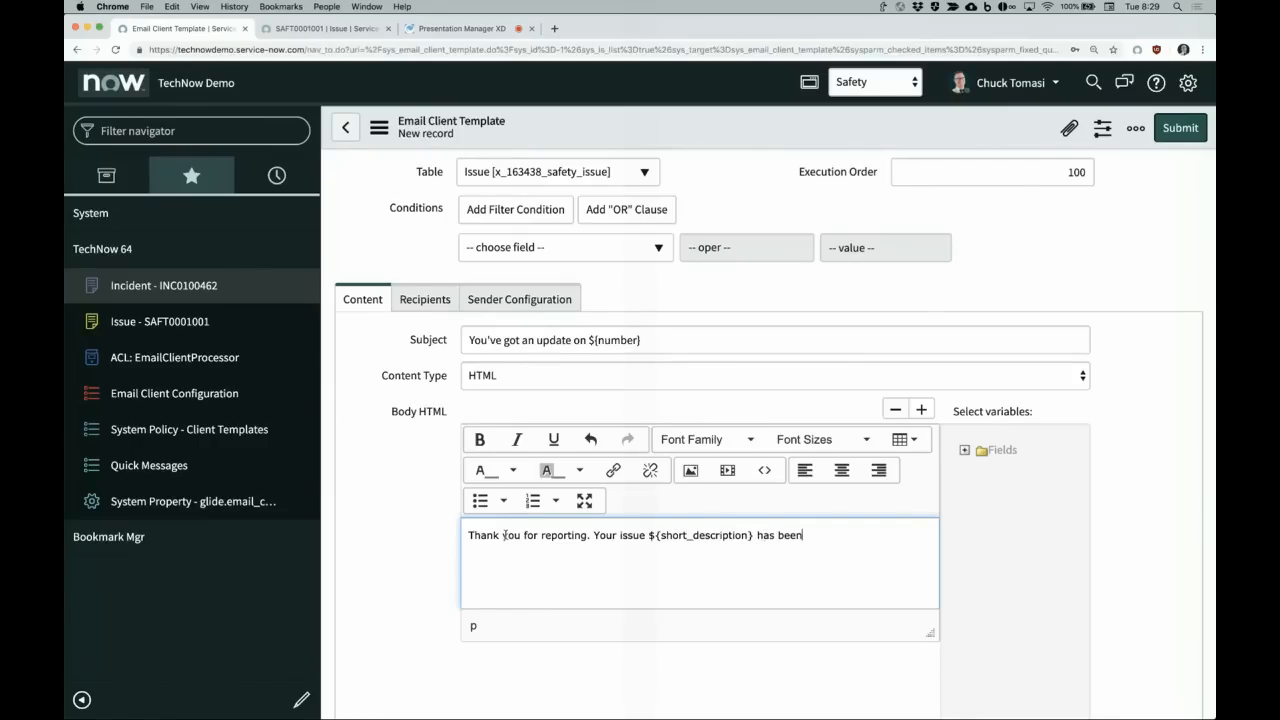
Step: Set the template's To recipient to opened_by, review the sender configuration without changing it, and submit the template
click(425, 300)
click(494, 344)
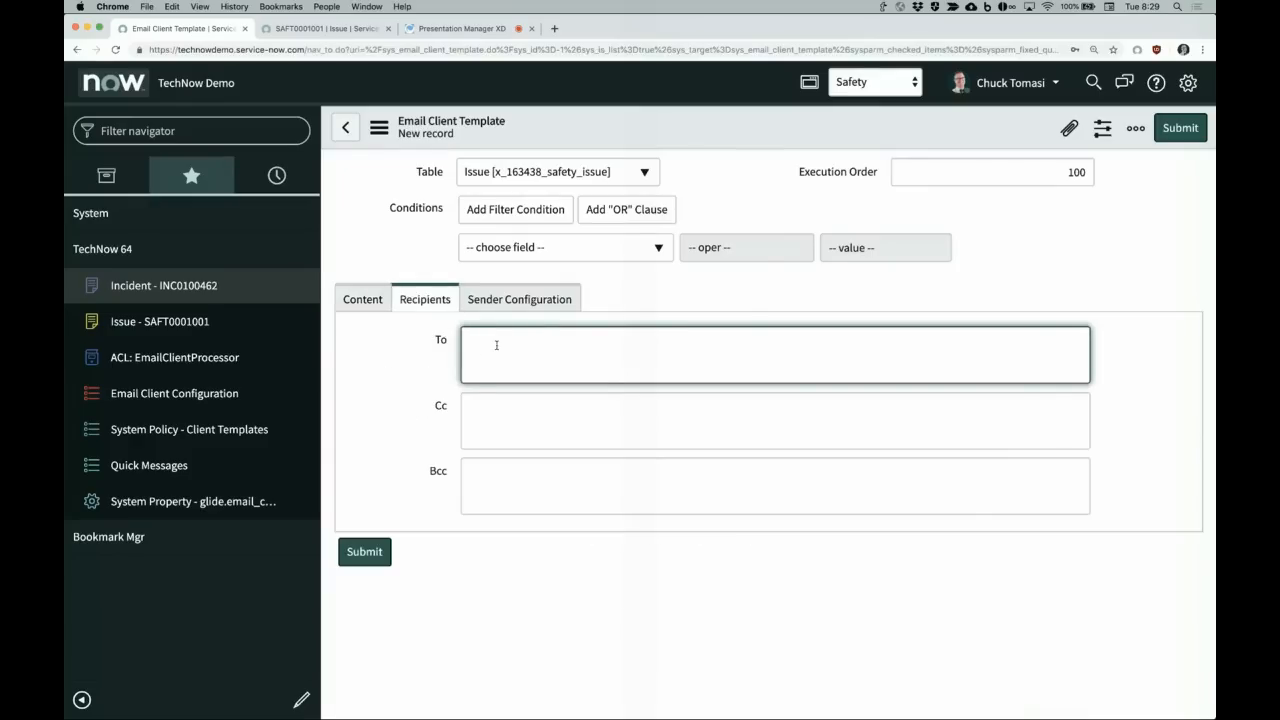
text(opened_by)
click(501, 300)
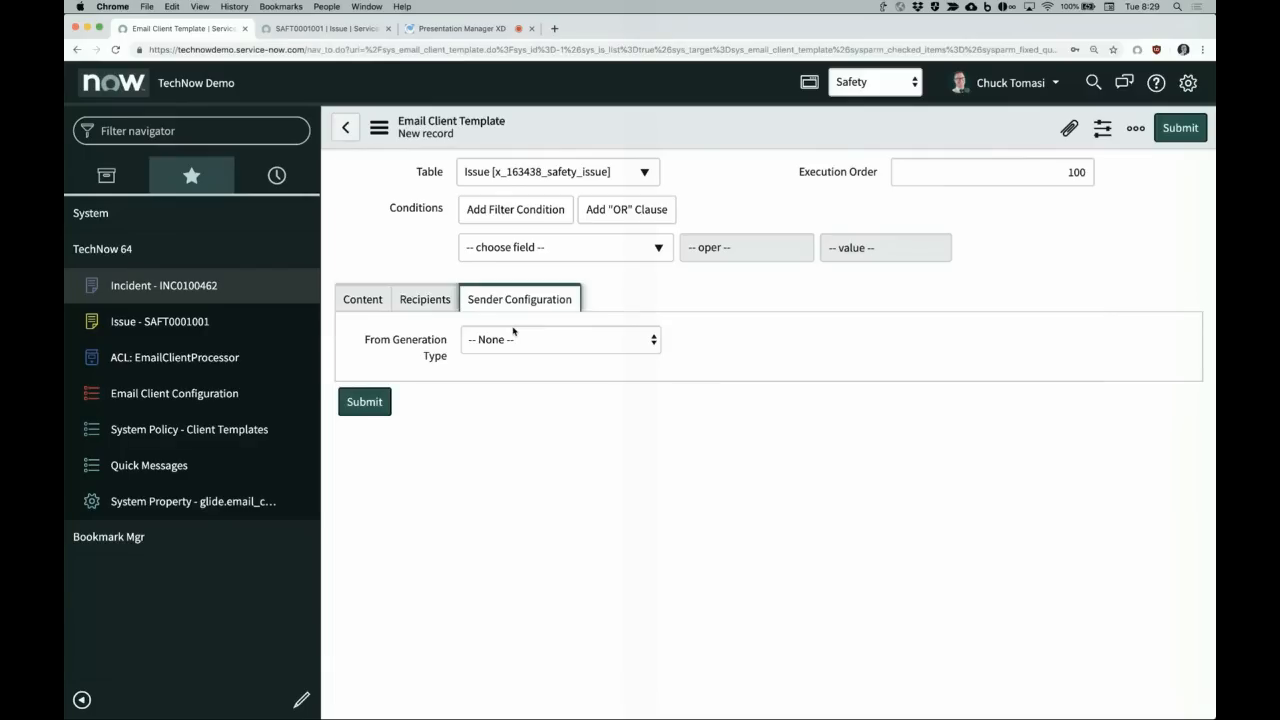
double_click(366, 340)
drag(409, 341, 454, 360)
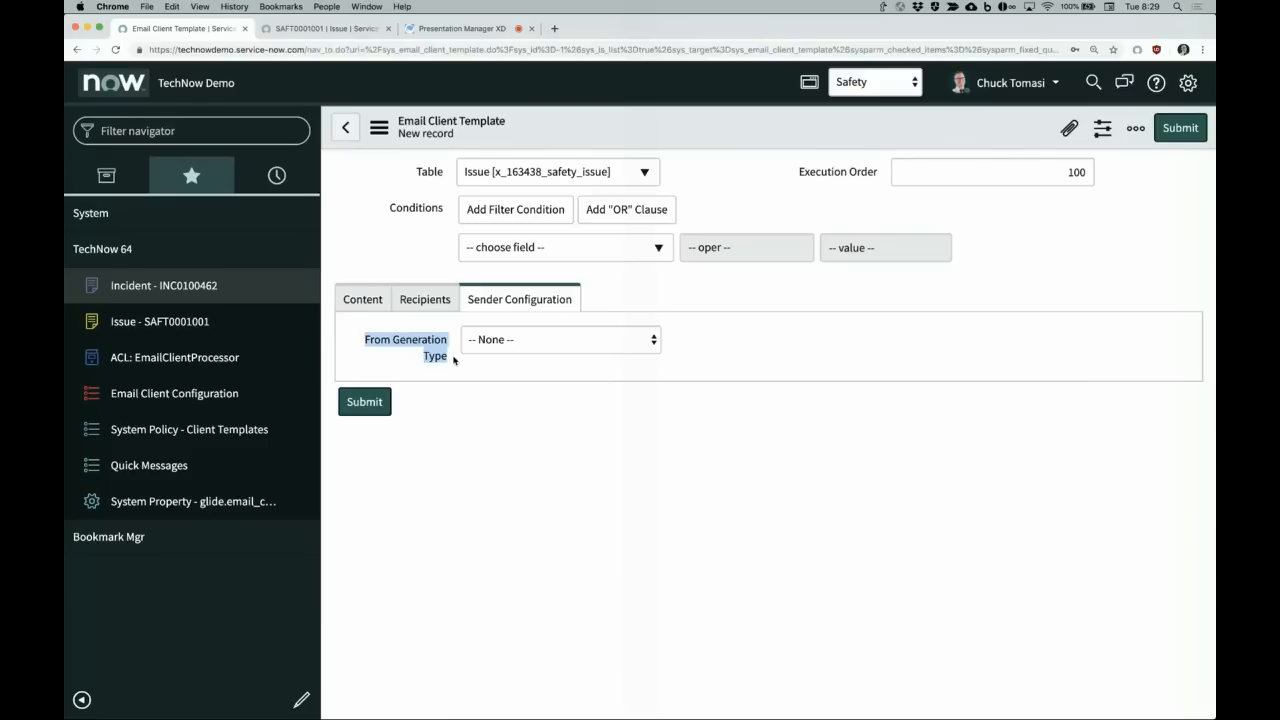
click(366, 403)
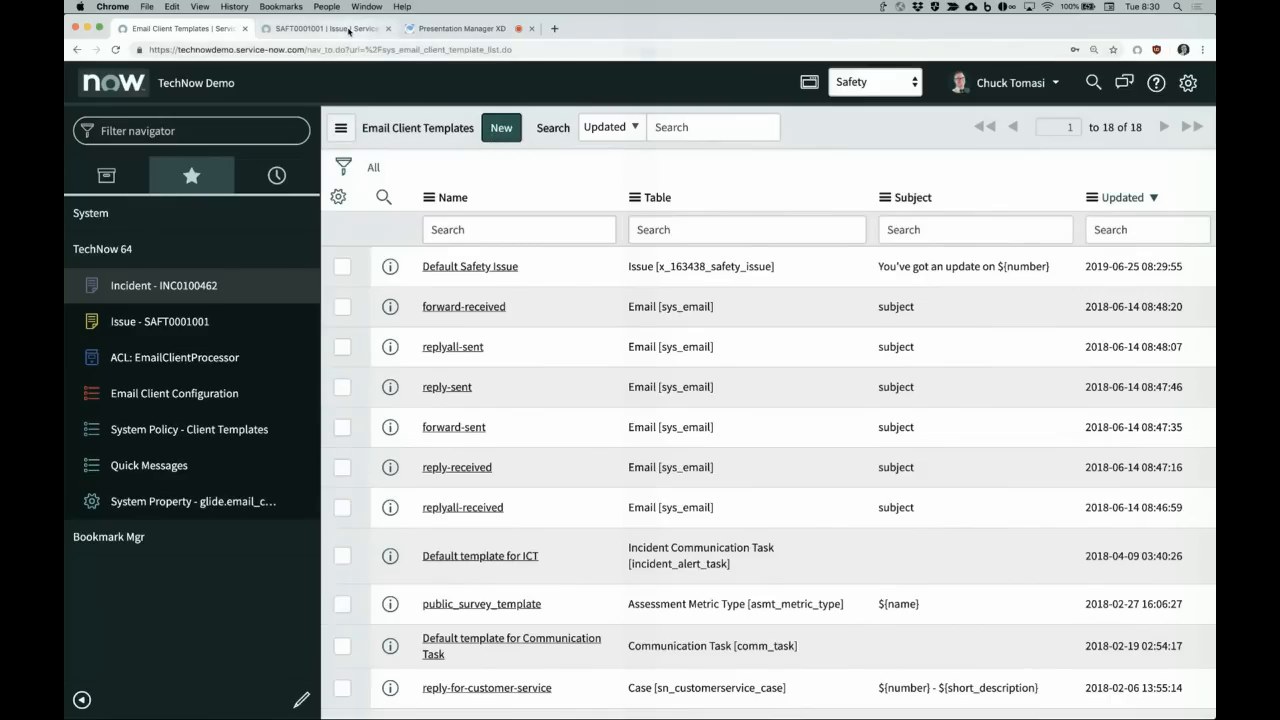
Step: Switch to the SAFT0001001 issue record and open a new email draft from it
click(348, 30)
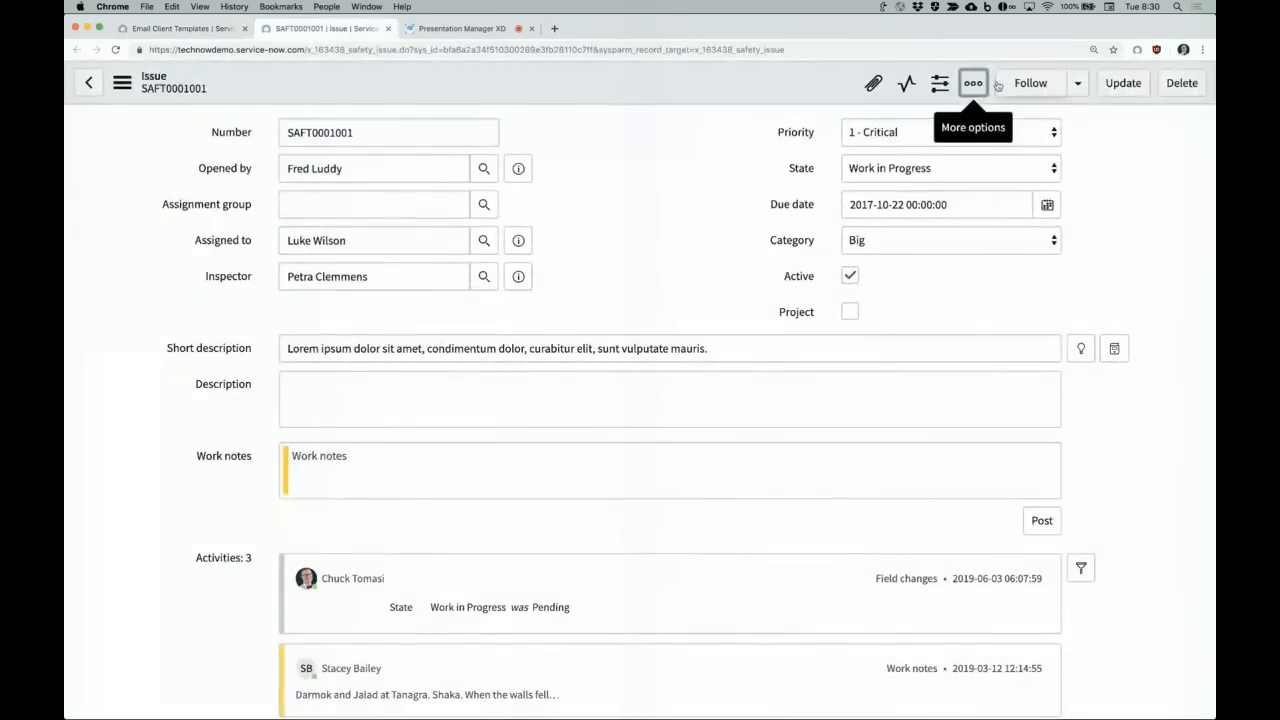
click(973, 83)
click(905, 129)
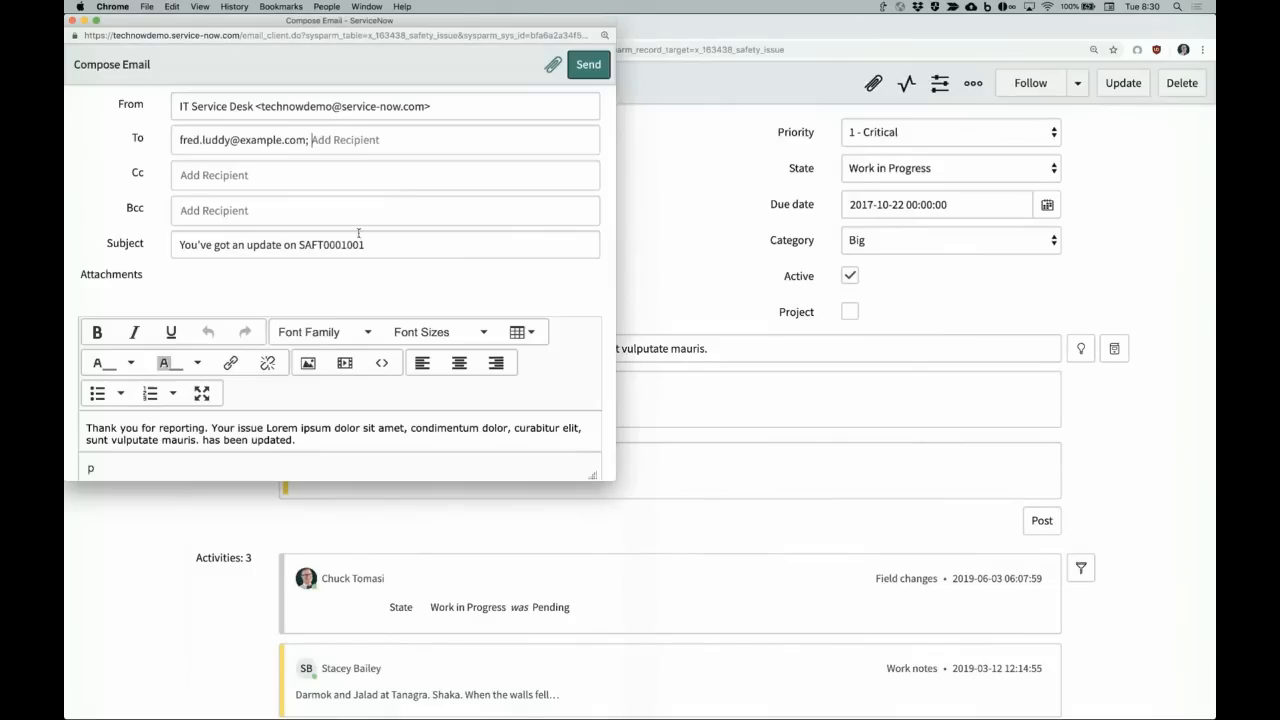
Step: Examine the subject, message body and From address that the template fills into the email draft
drag(376, 246, 212, 245)
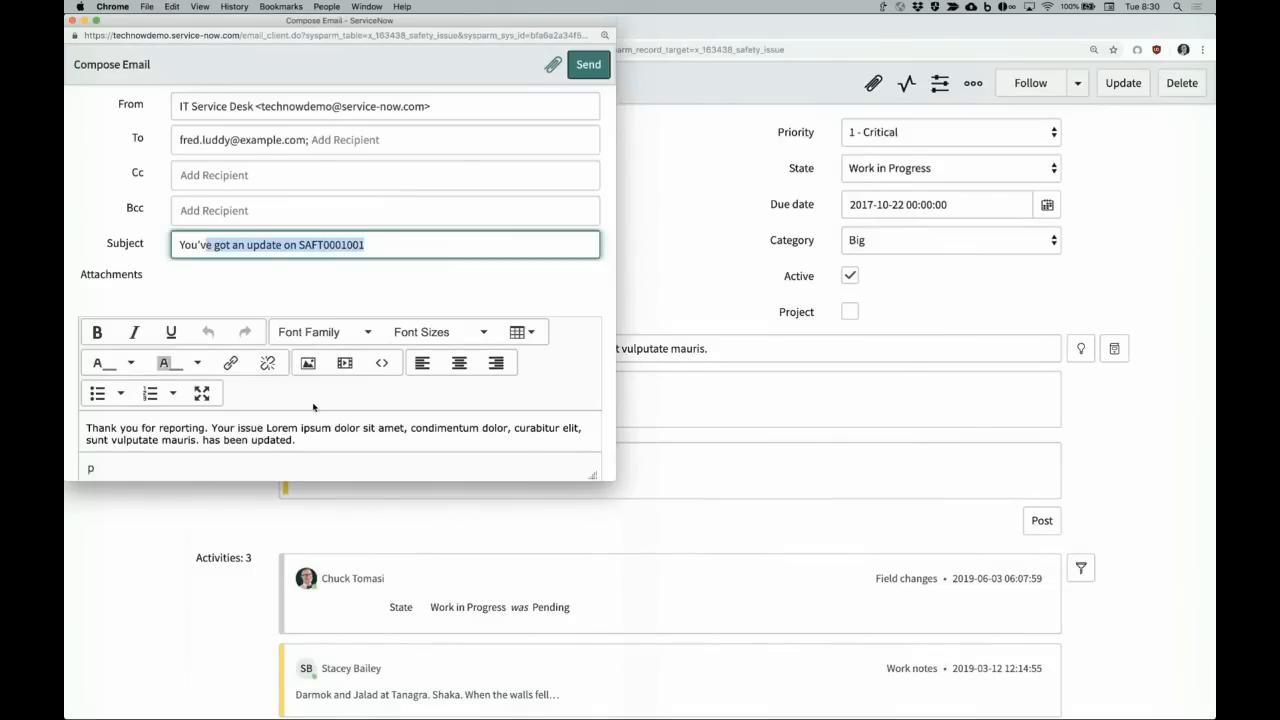
drag(298, 441, 150, 415)
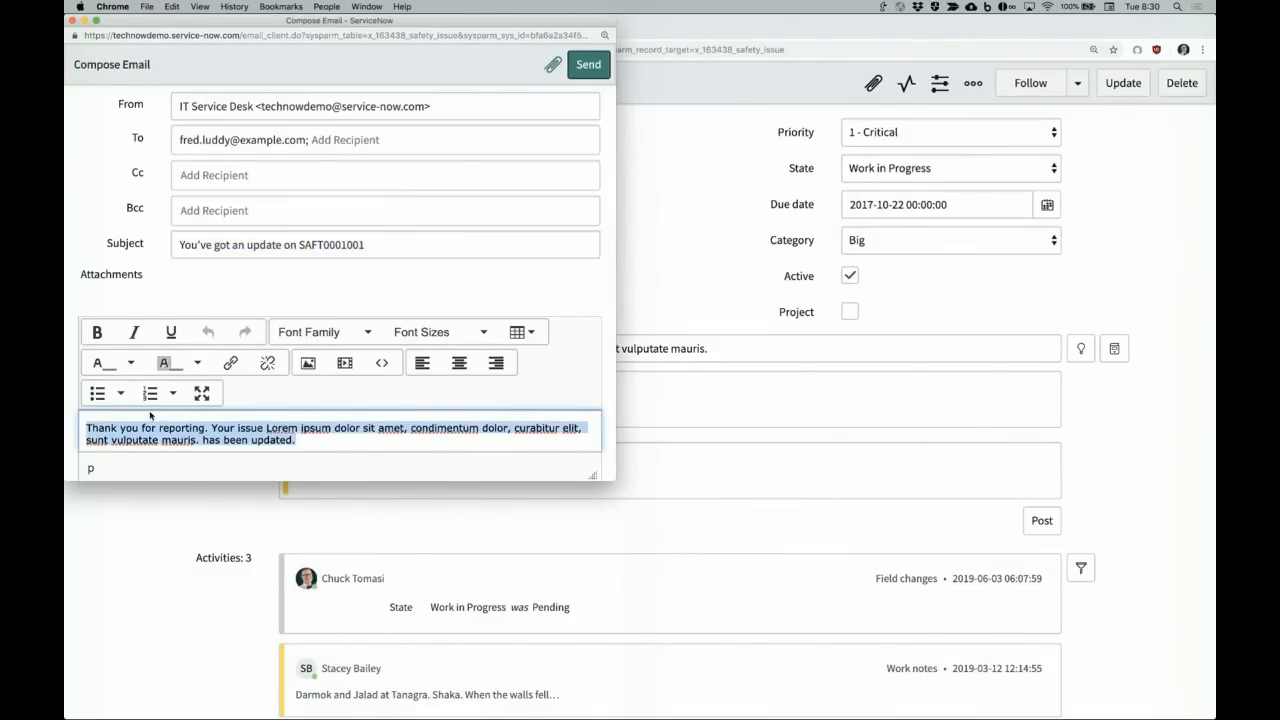
click(243, 288)
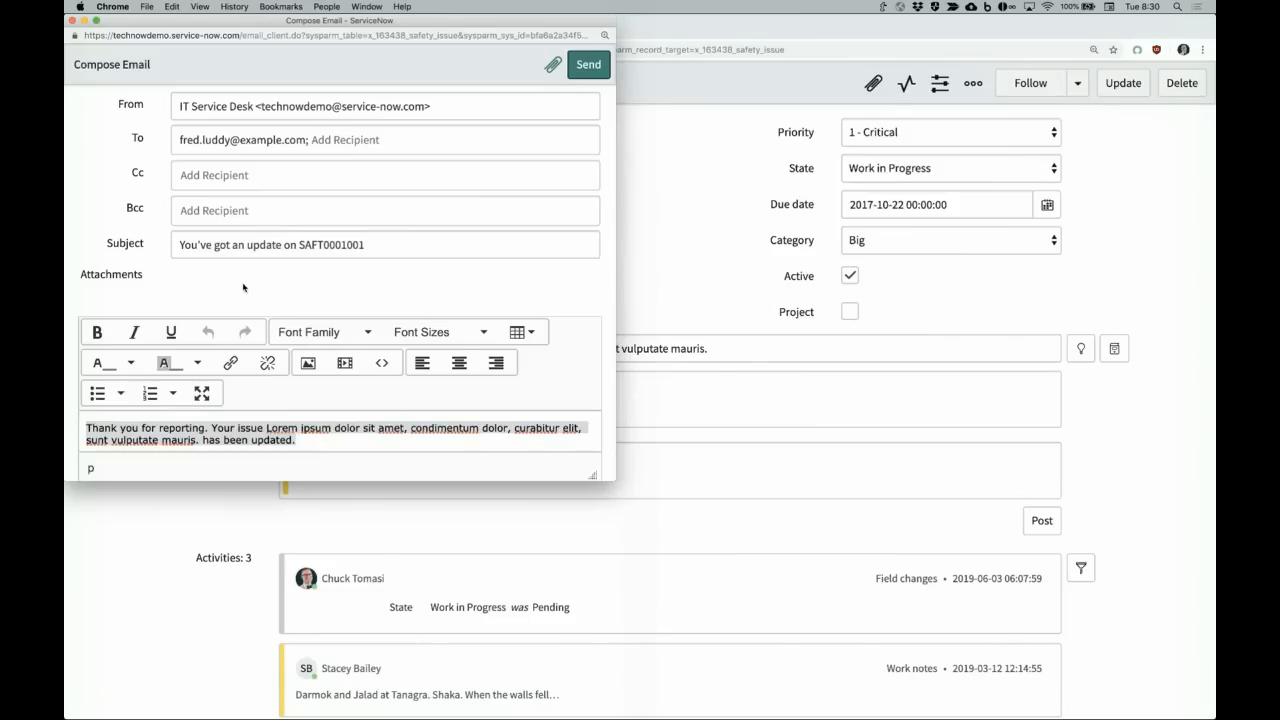
scroll(243, 288, down, 1)
scroll(243, 288, up, 1)
click(197, 106)
triple_click(427, 100)
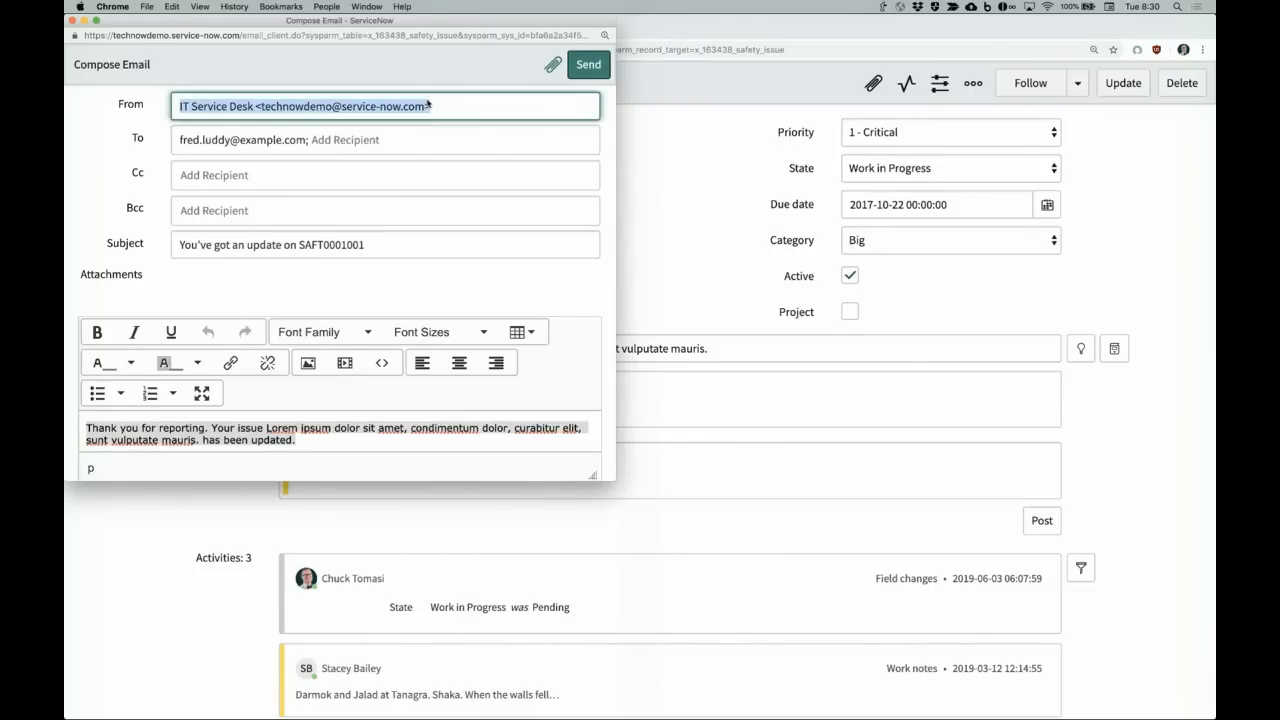
Step: Close the email draft, find the system Email Properties page in the navigator and open it
key(super+w)
click(221, 36)
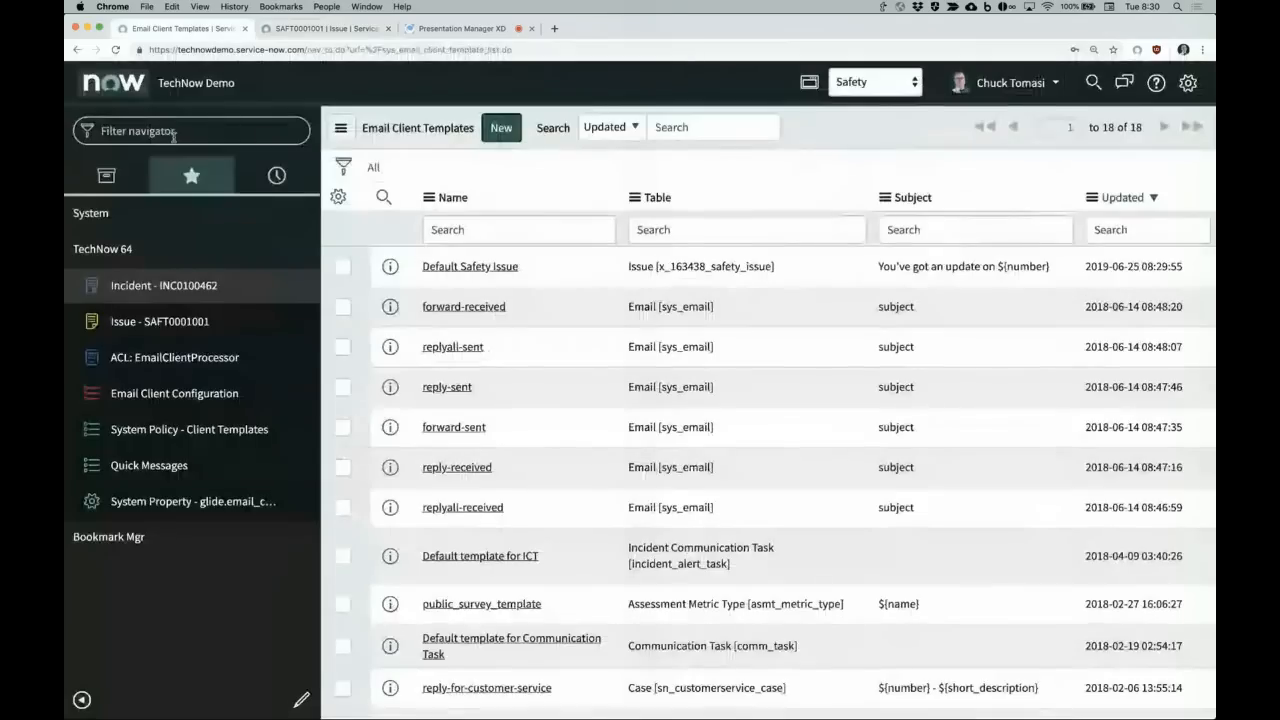
text(email pro)
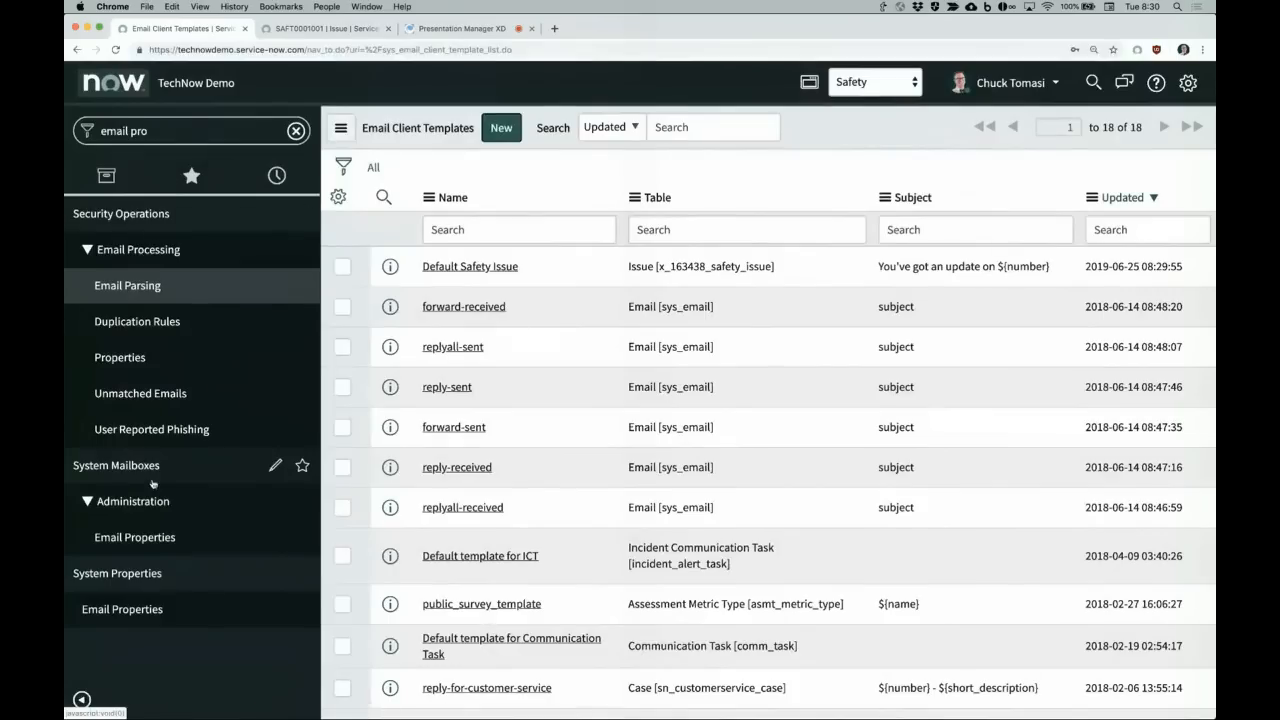
click(122, 609)
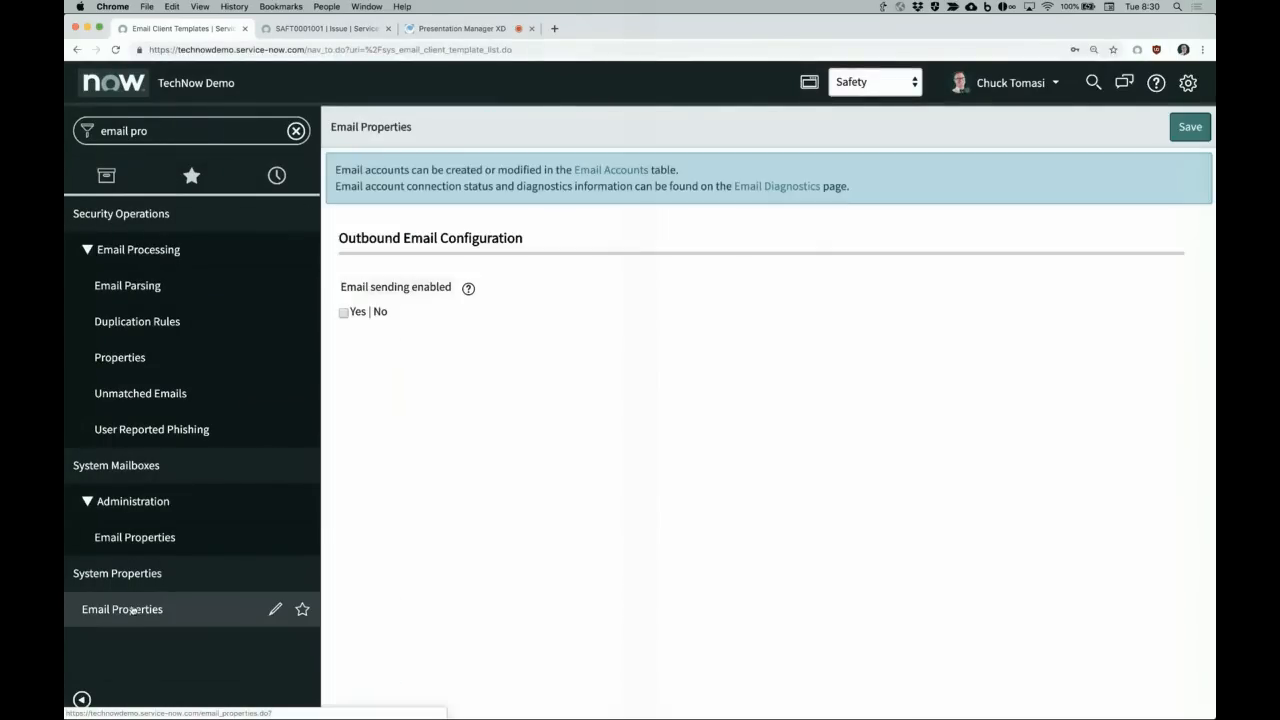
Step: Open the ServiceNow SMTP record in Email Accounts and examine its Email user label and From fields
click(255, 133)
text(email acc)
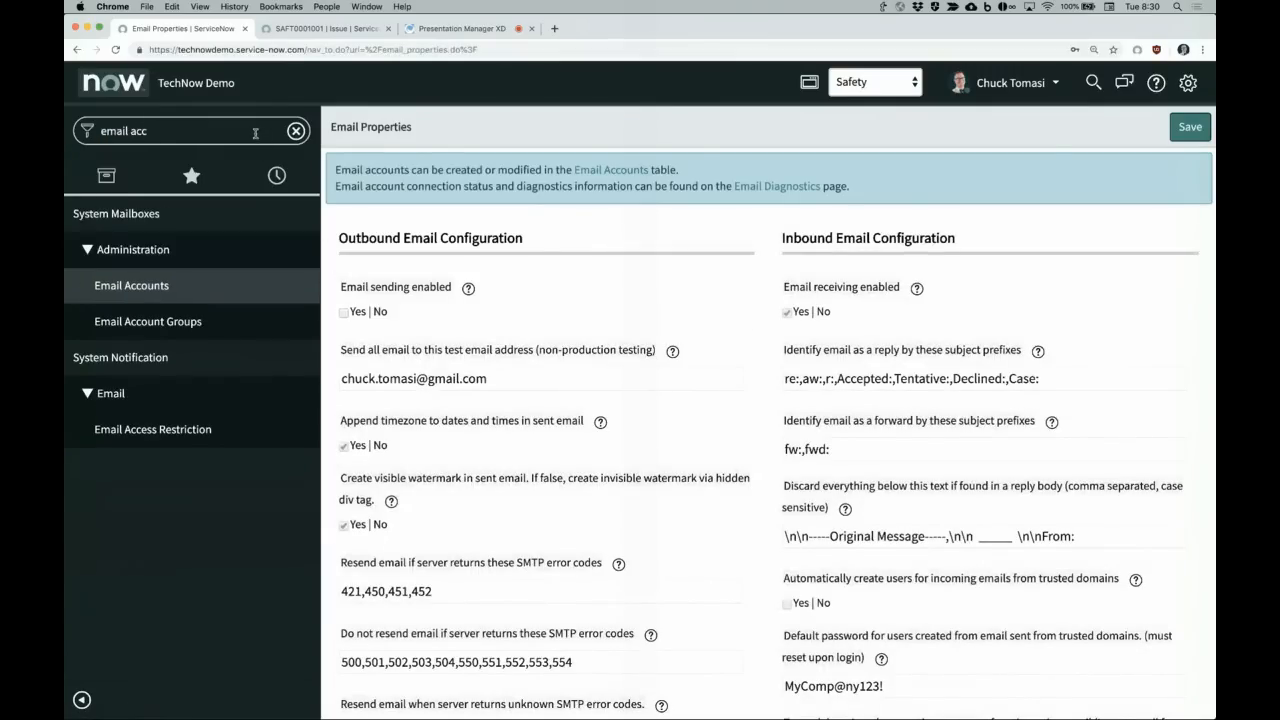
click(140, 286)
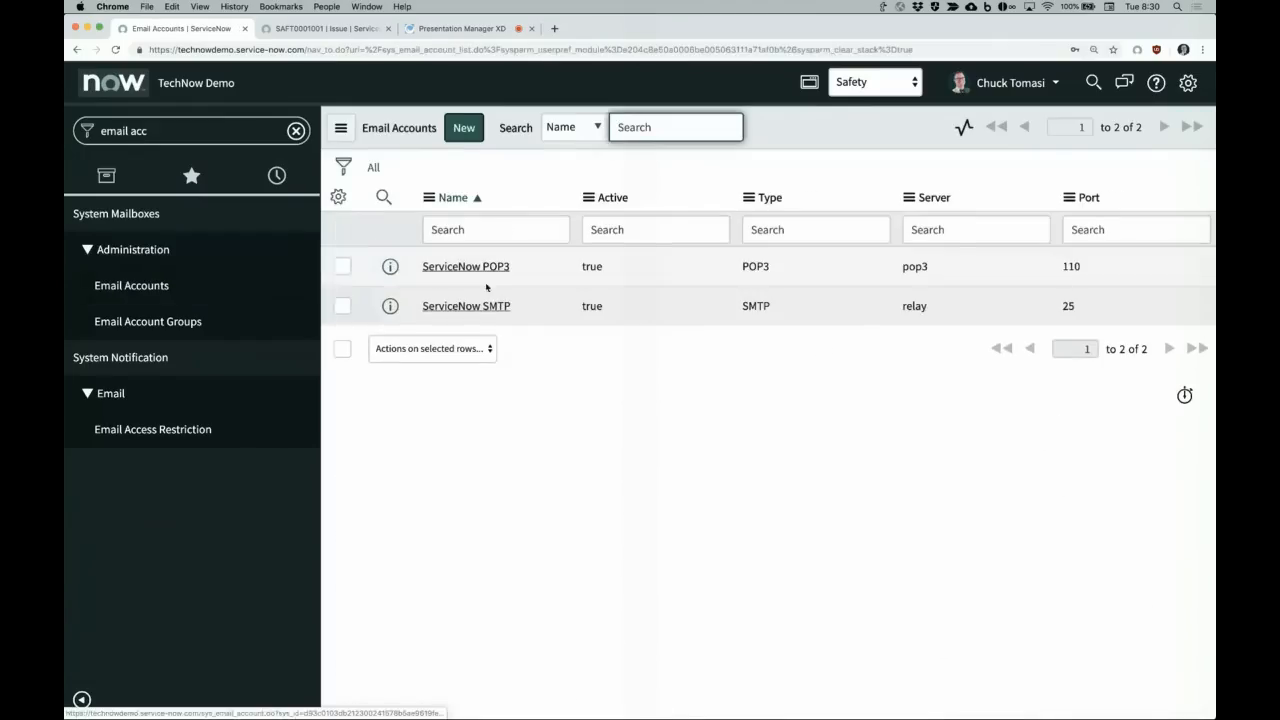
click(489, 307)
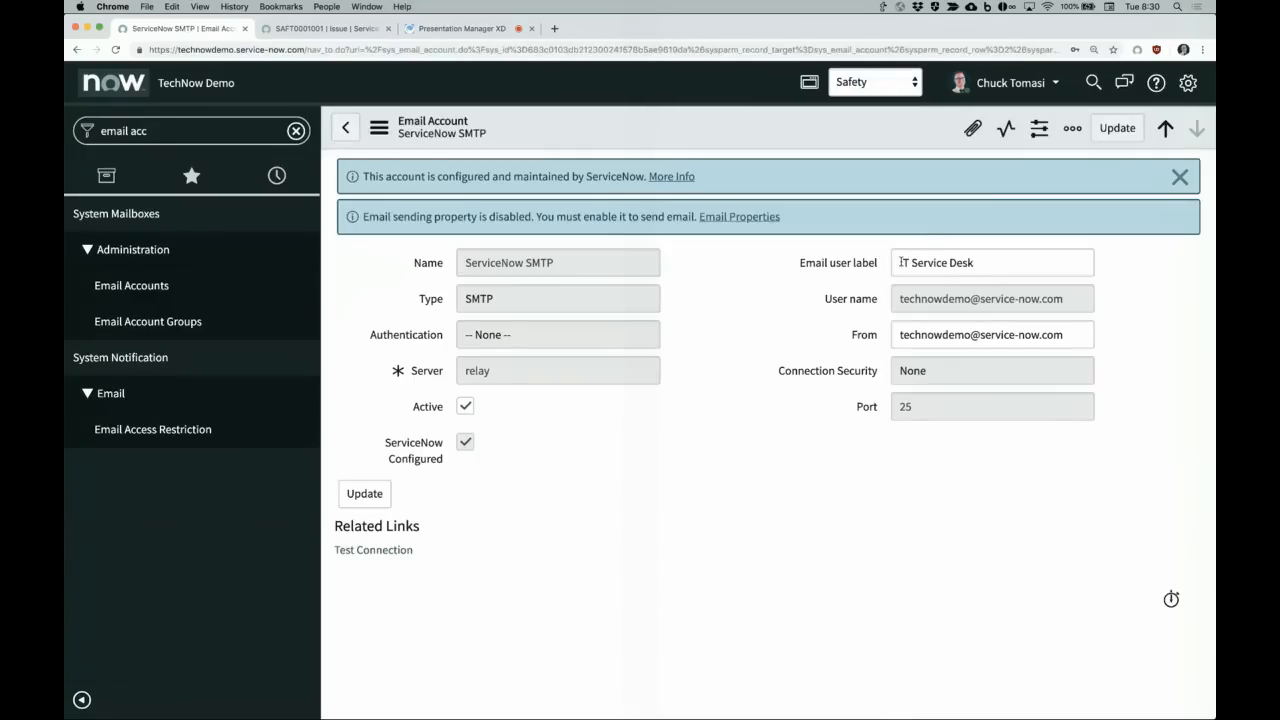
drag(900, 262, 1004, 263)
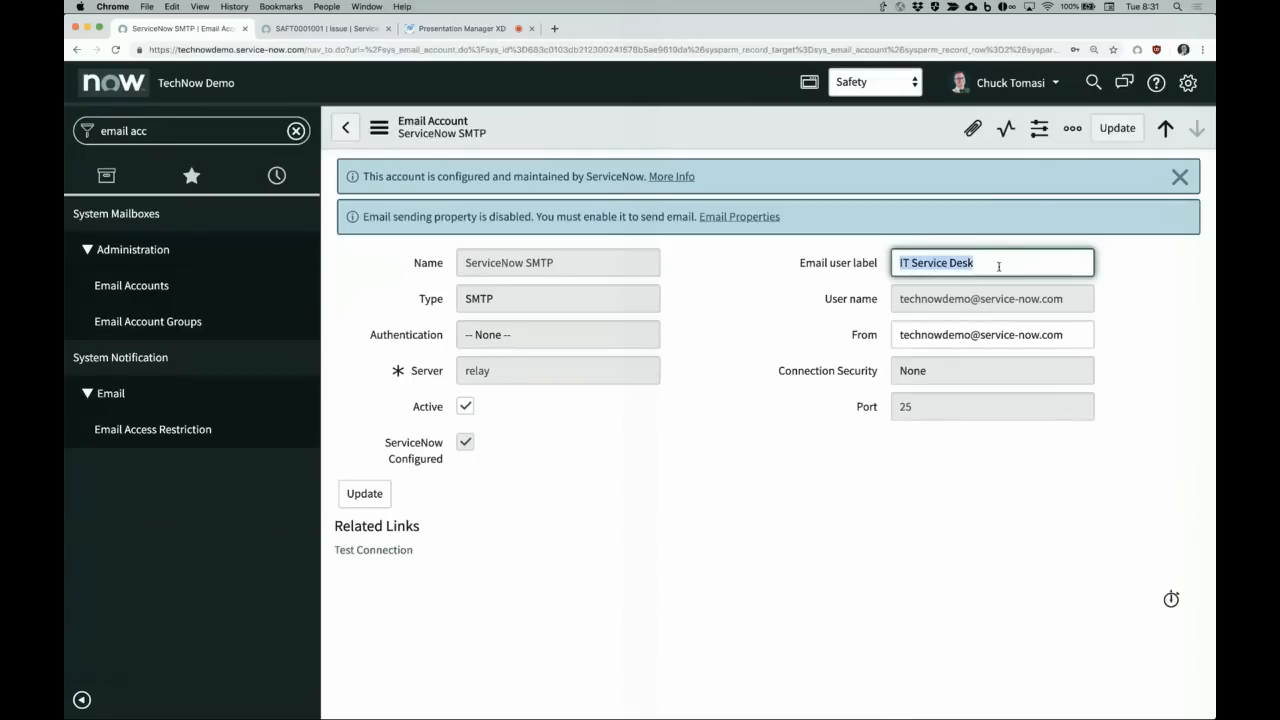
drag(902, 334, 1094, 336)
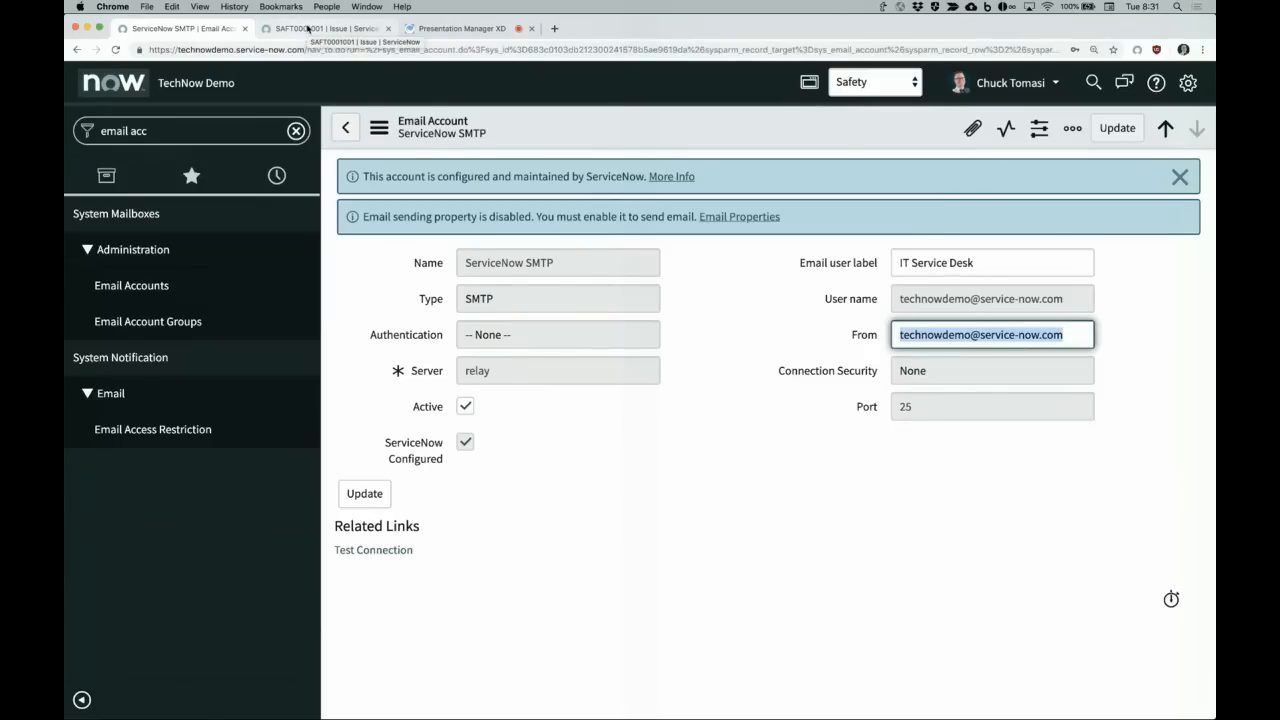
Step: Open an email draft from the SAFT0001001 issue, compare its From address with the SMTP account record, and close the draft
click(308, 28)
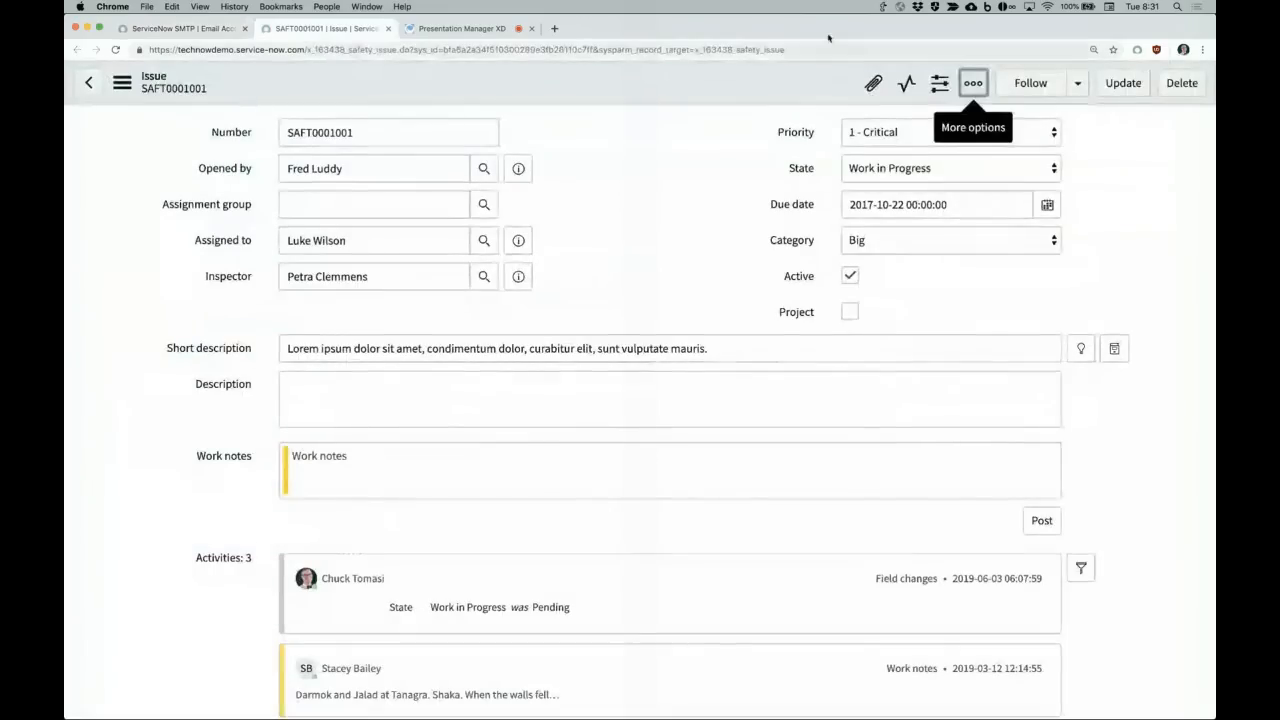
click(973, 83)
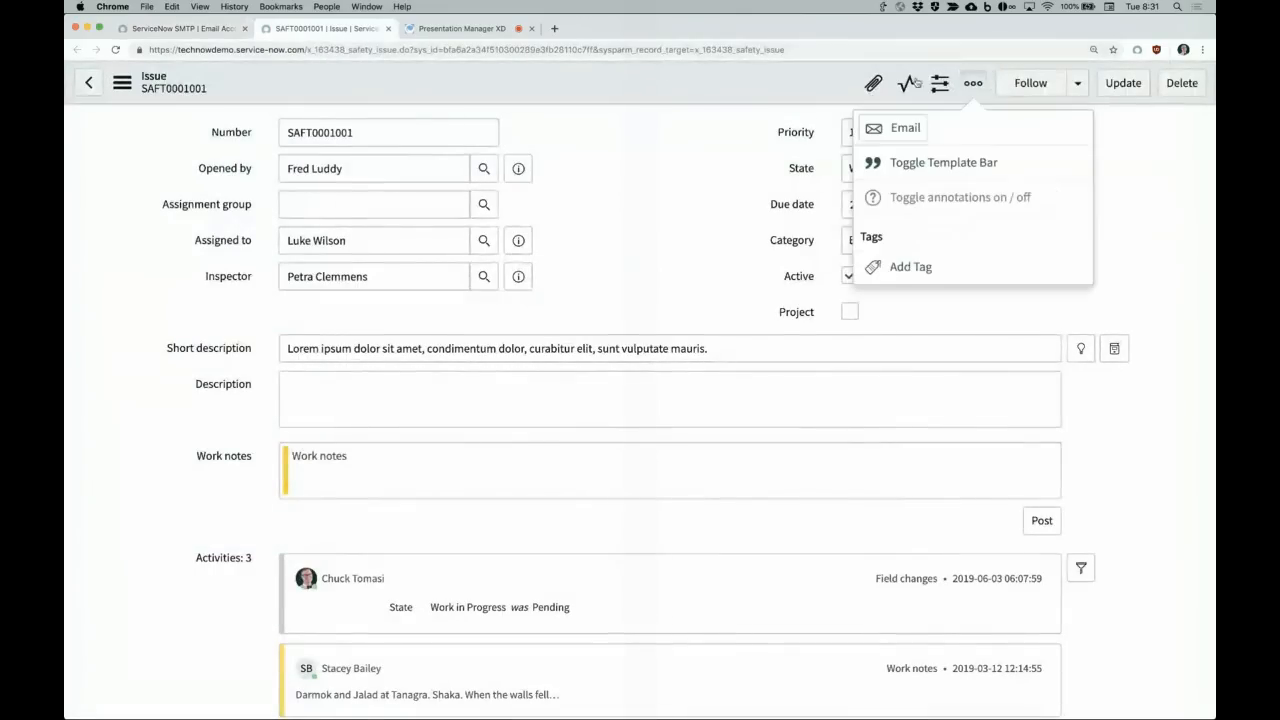
click(880, 126)
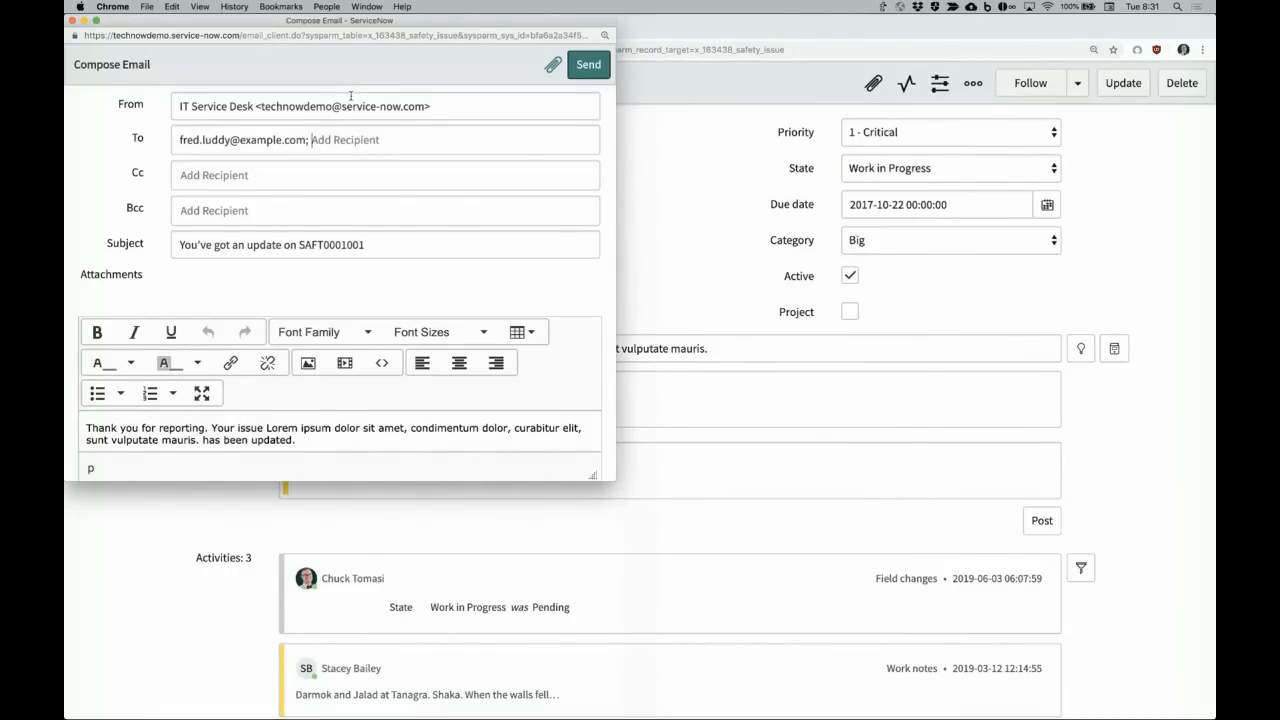
key(super+w)
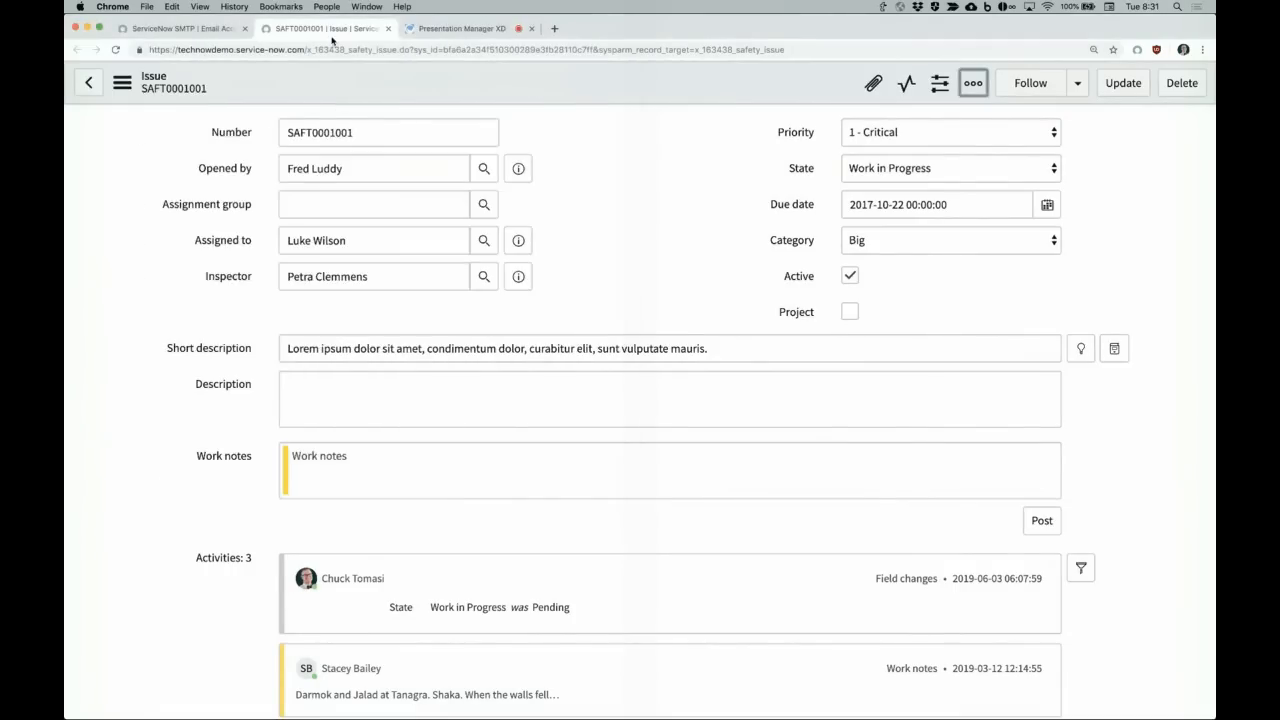
click(210, 33)
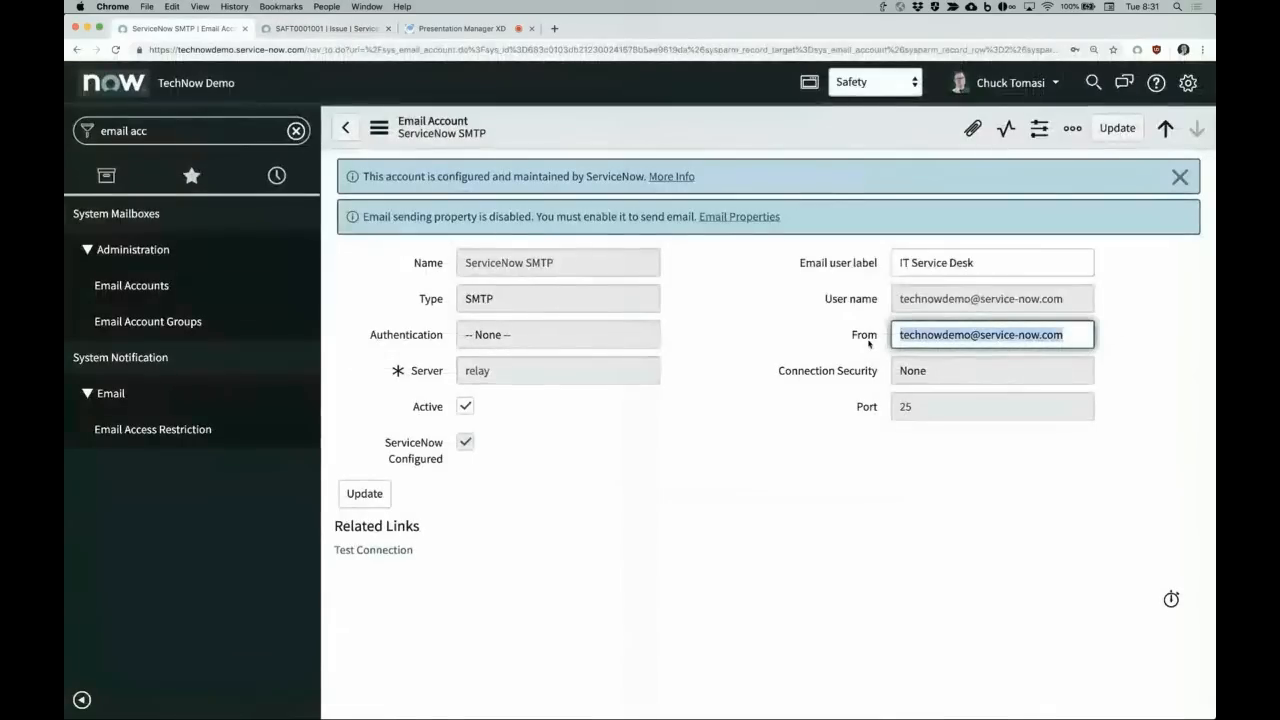
mouse_move(869, 343)
Step: In the Default Safety Issue client template, set From Generation Type to Text, enter Safety Department with its e-mail address as From, and update
click(192, 178)
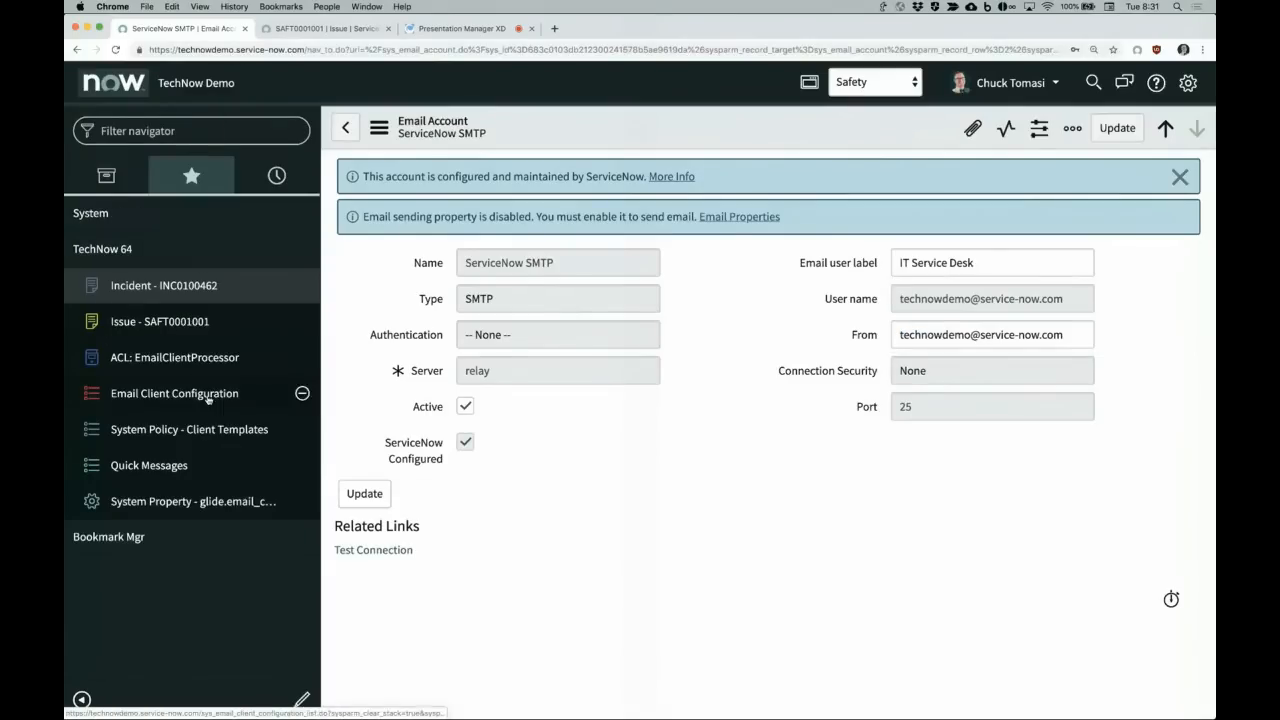
click(212, 430)
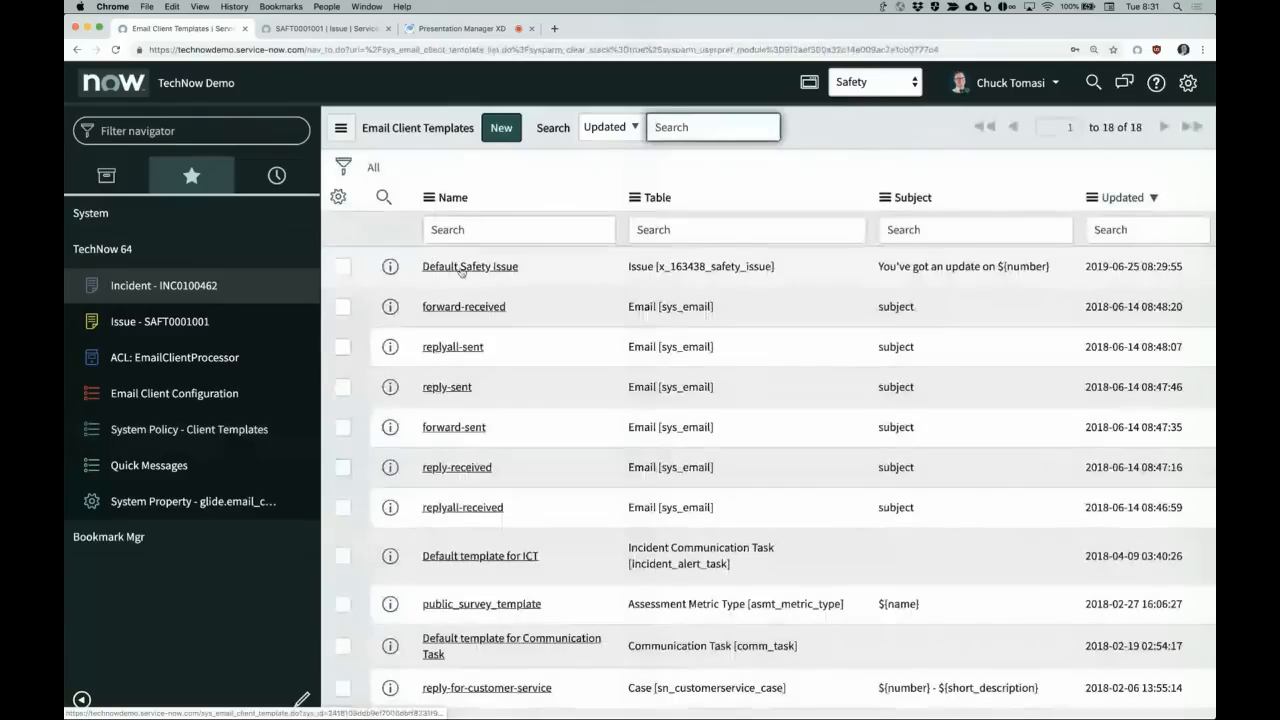
click(461, 268)
click(461, 268)
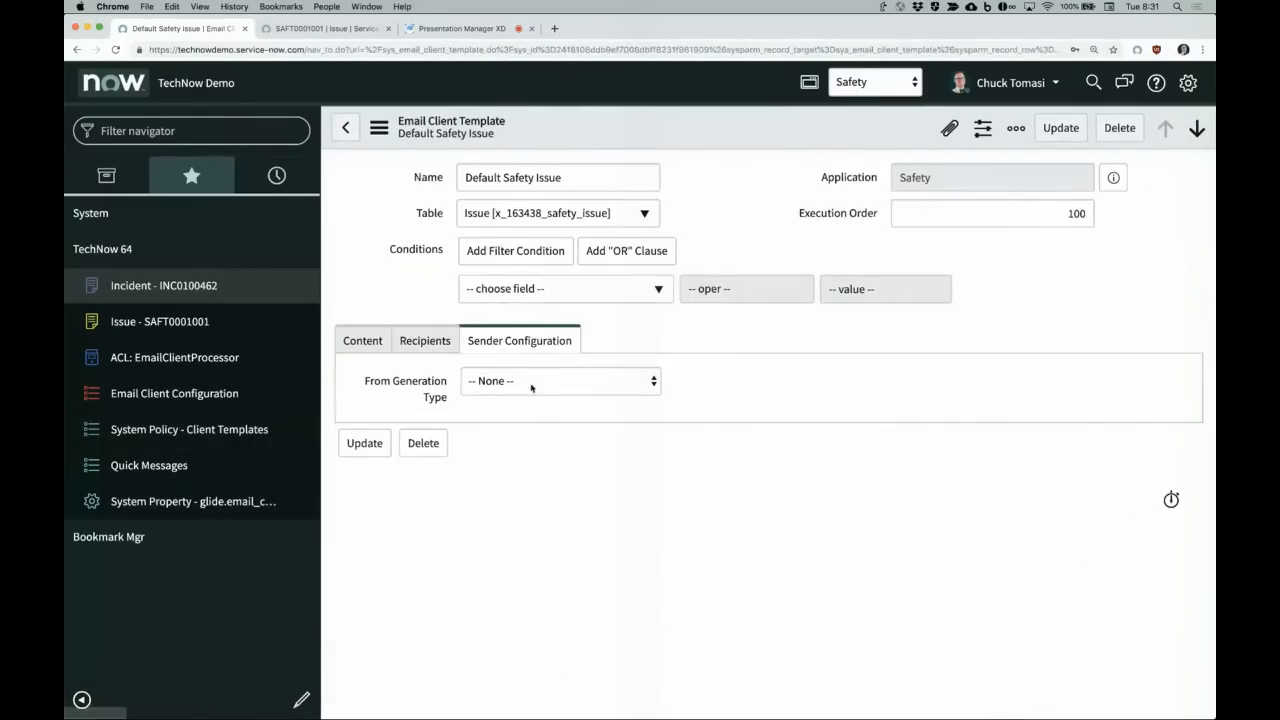
click(531, 384)
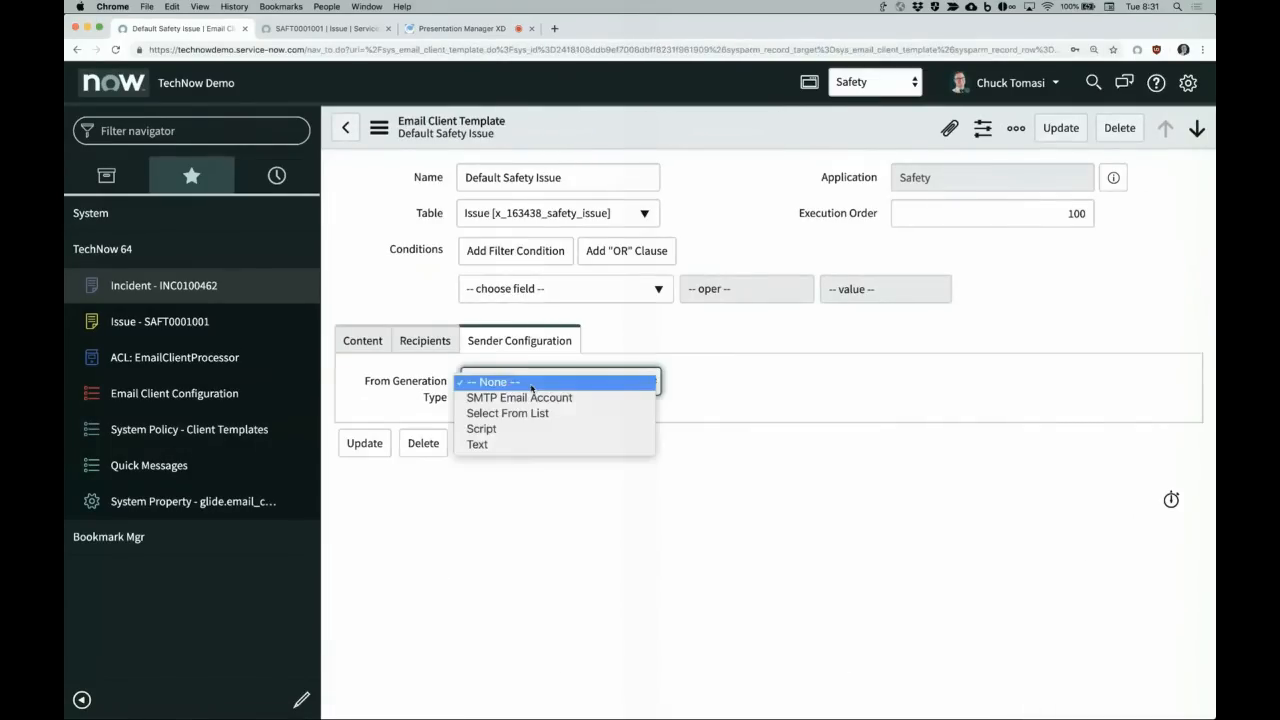
click(516, 444)
click(514, 431)
text(Safety D)
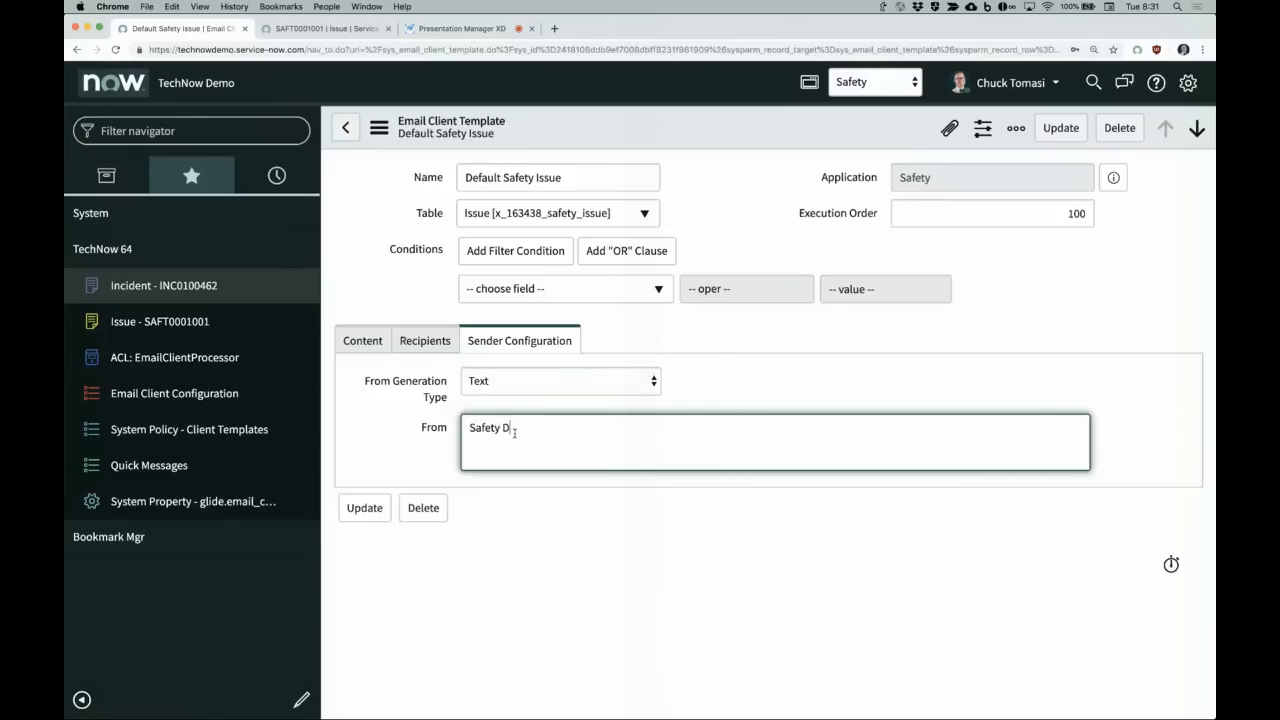
text(epartment <safety@example.com>)
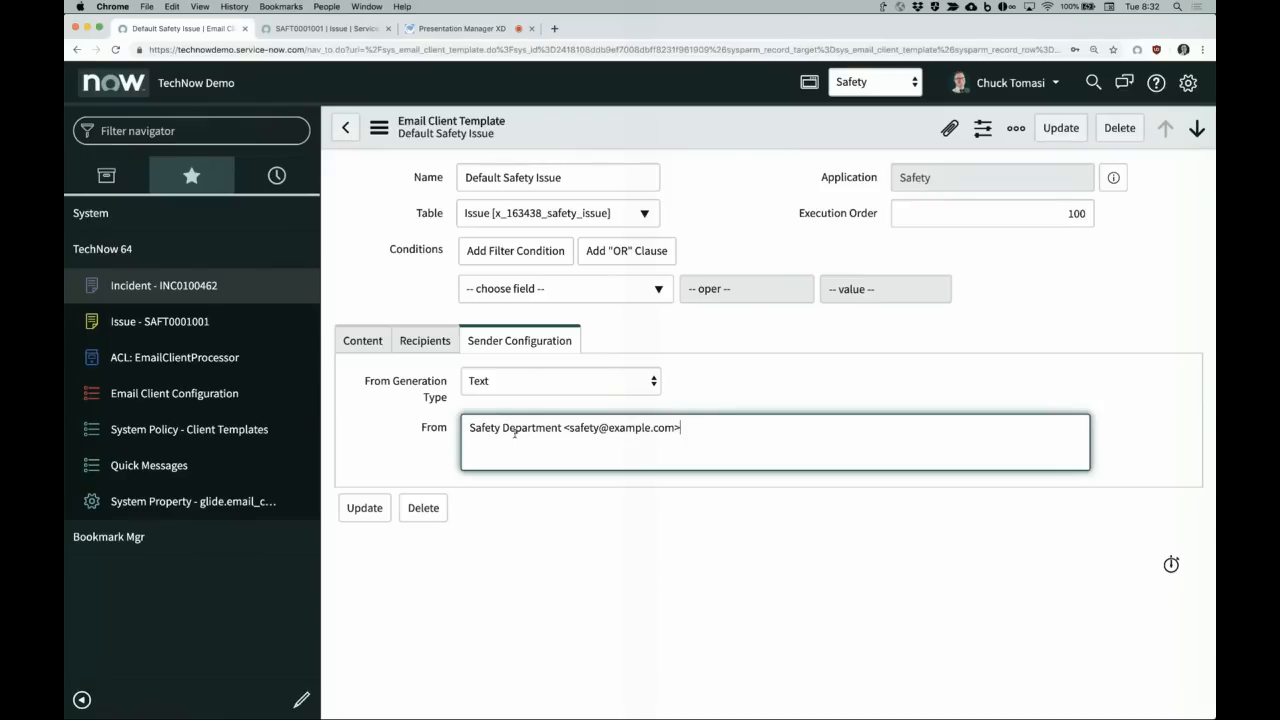
click(362, 508)
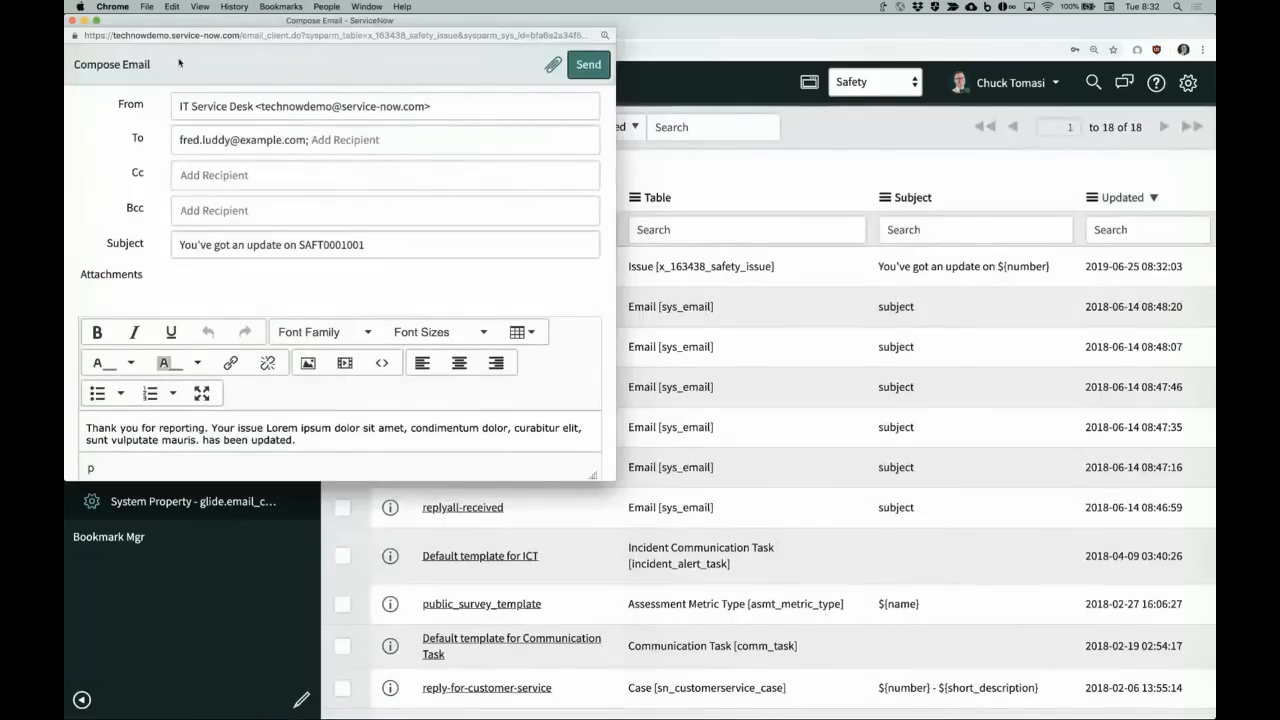
Step: Reload the open email draft, check its From field against the template's sender configuration, and close the draft
right_click(181, 62)
click(205, 87)
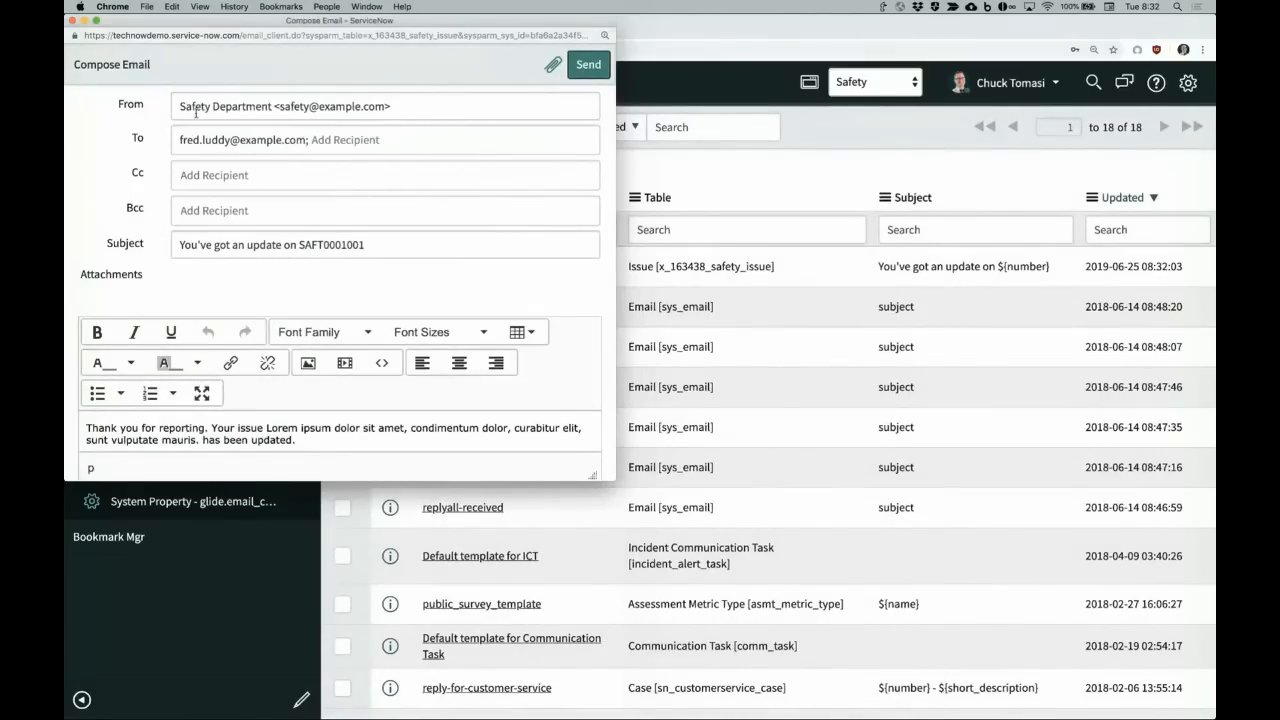
drag(178, 106, 414, 106)
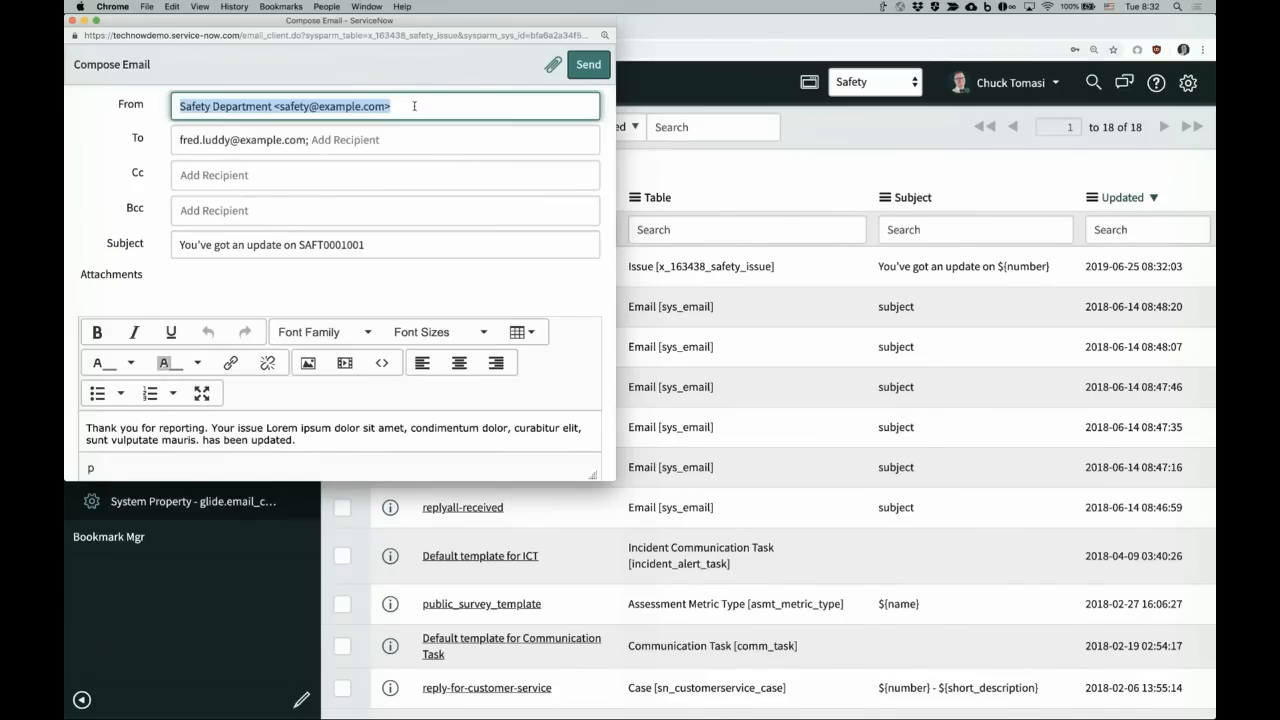
key(super+w)
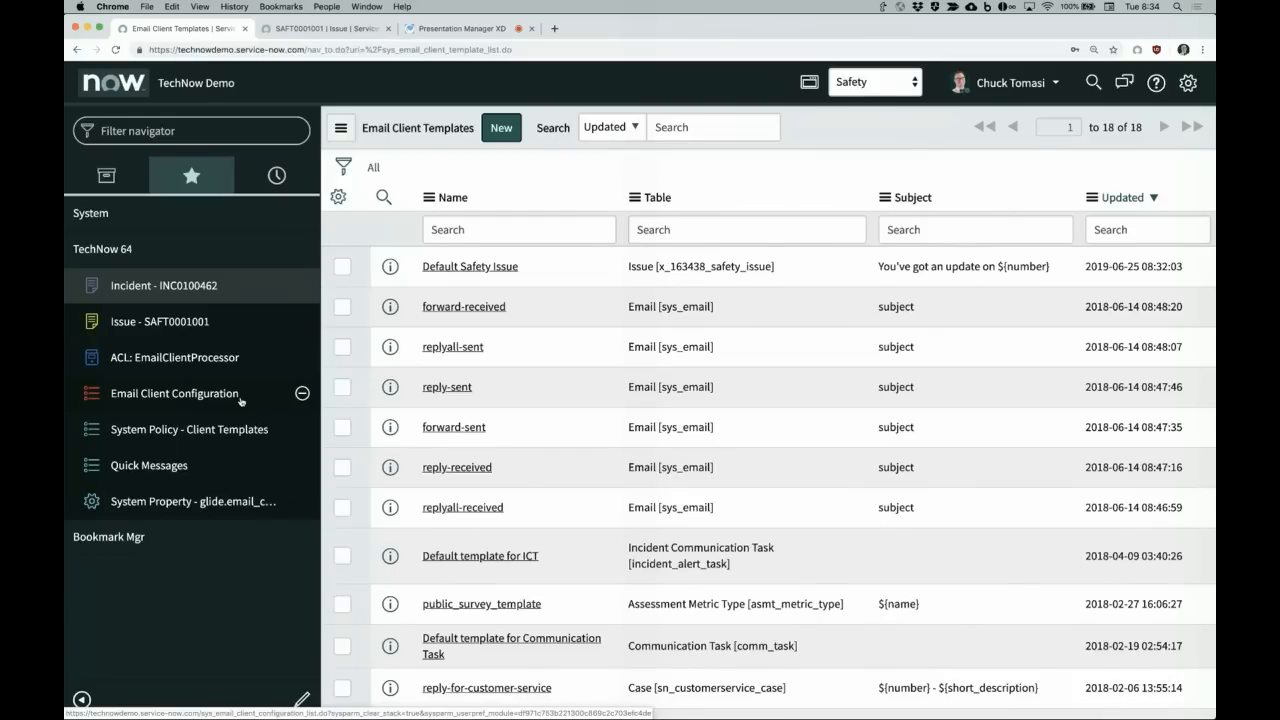
Step: Find and open the Quick Messages list, selecting the Active values of the Standard Response and Global Signature messages
click(197, 134)
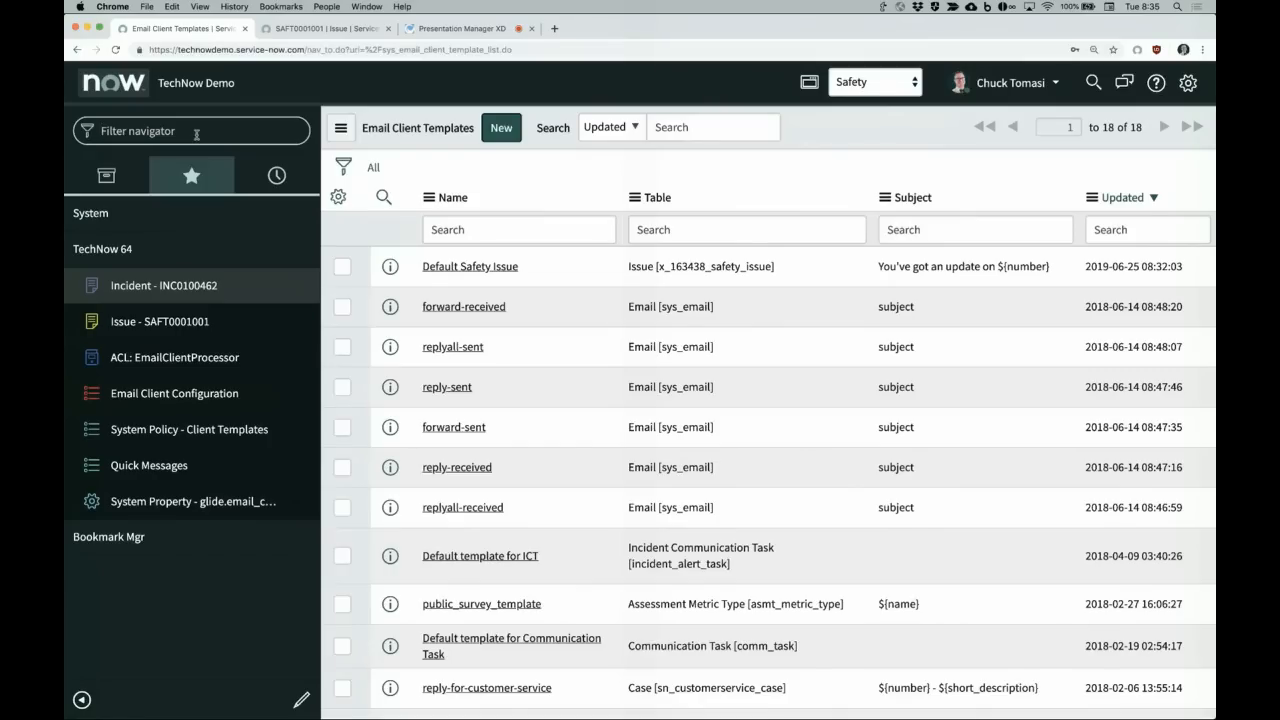
text(quick me)
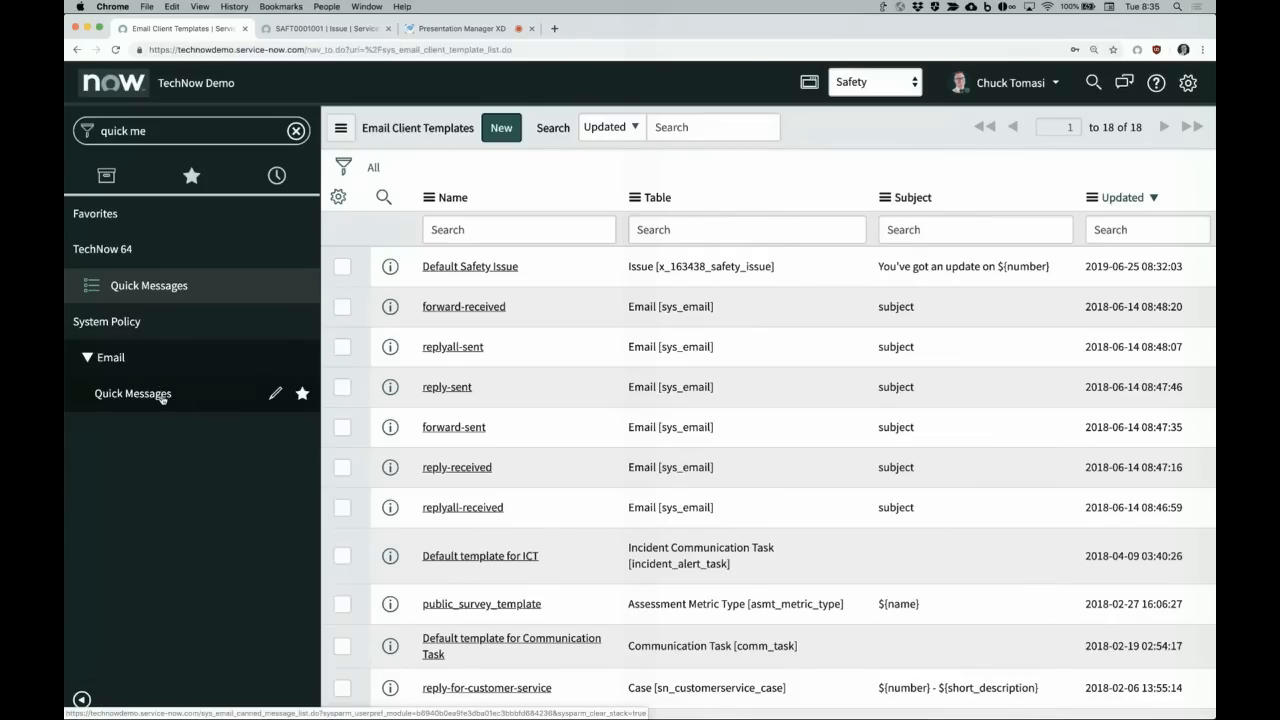
click(161, 396)
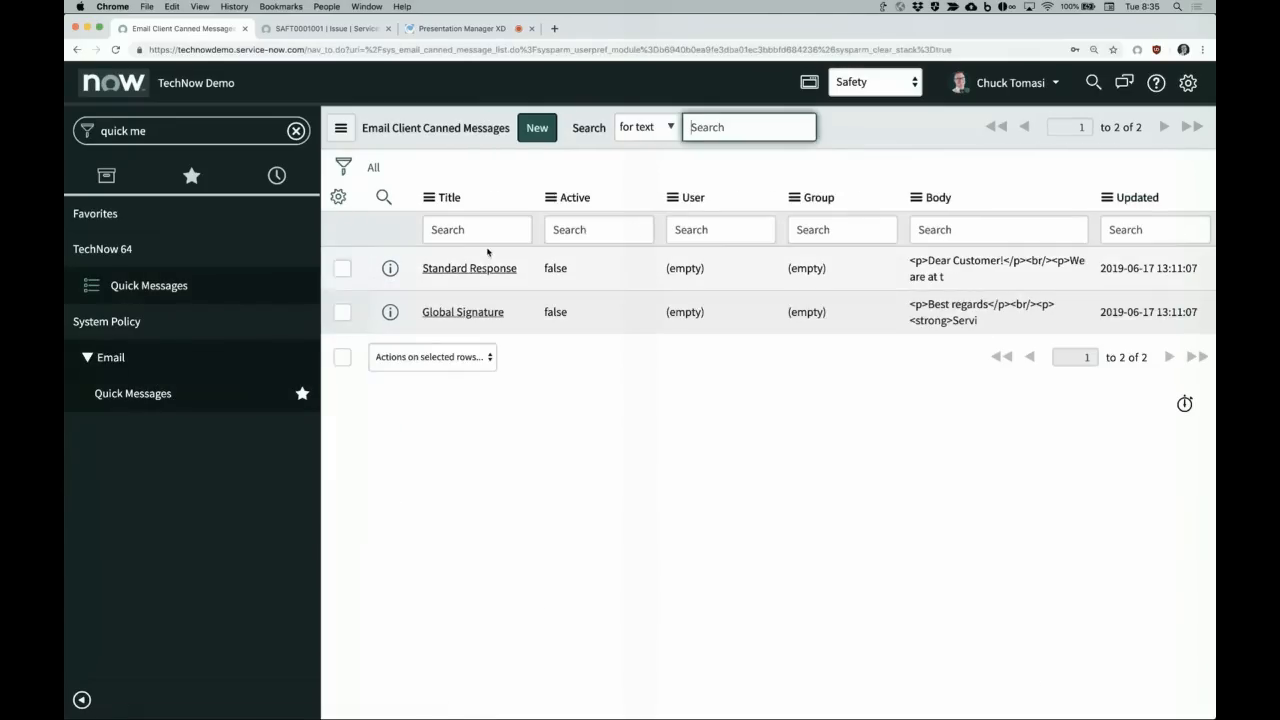
click(579, 317)
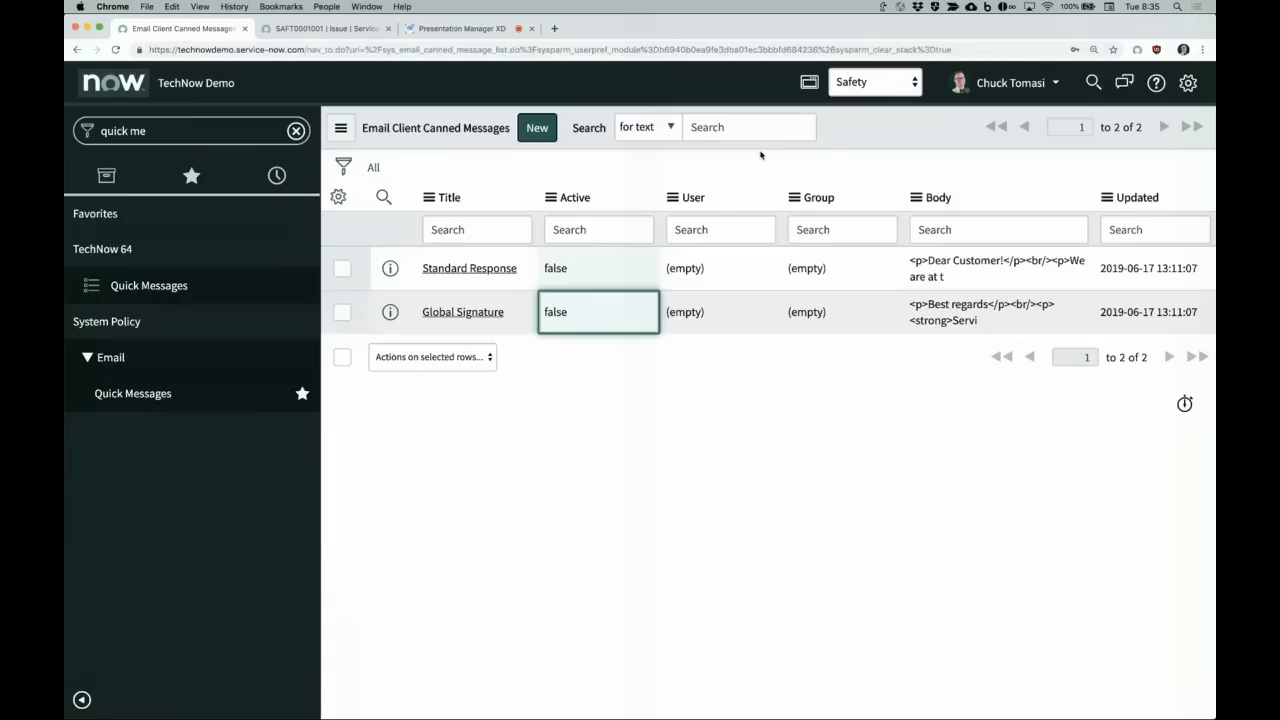
Step: Switch the current application scope to Global
click(880, 83)
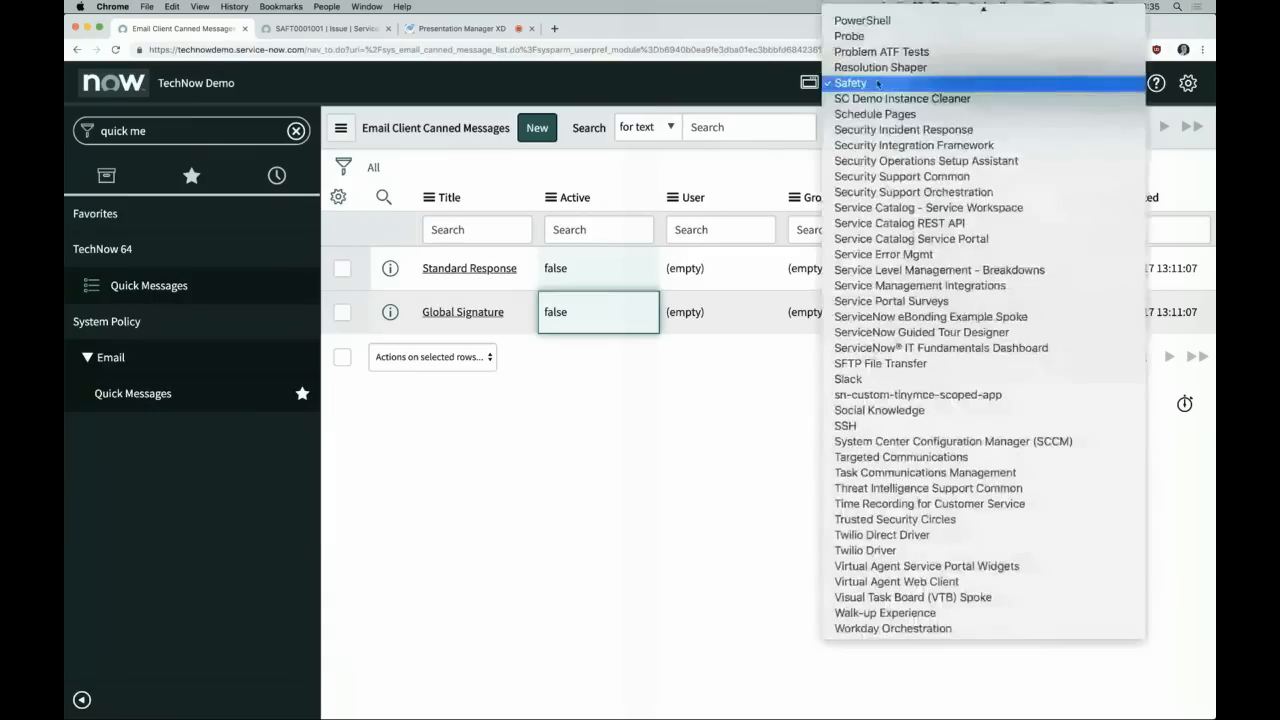
scroll(878, 80, up, 5)
scroll(878, 83, up, 8)
click(867, 14)
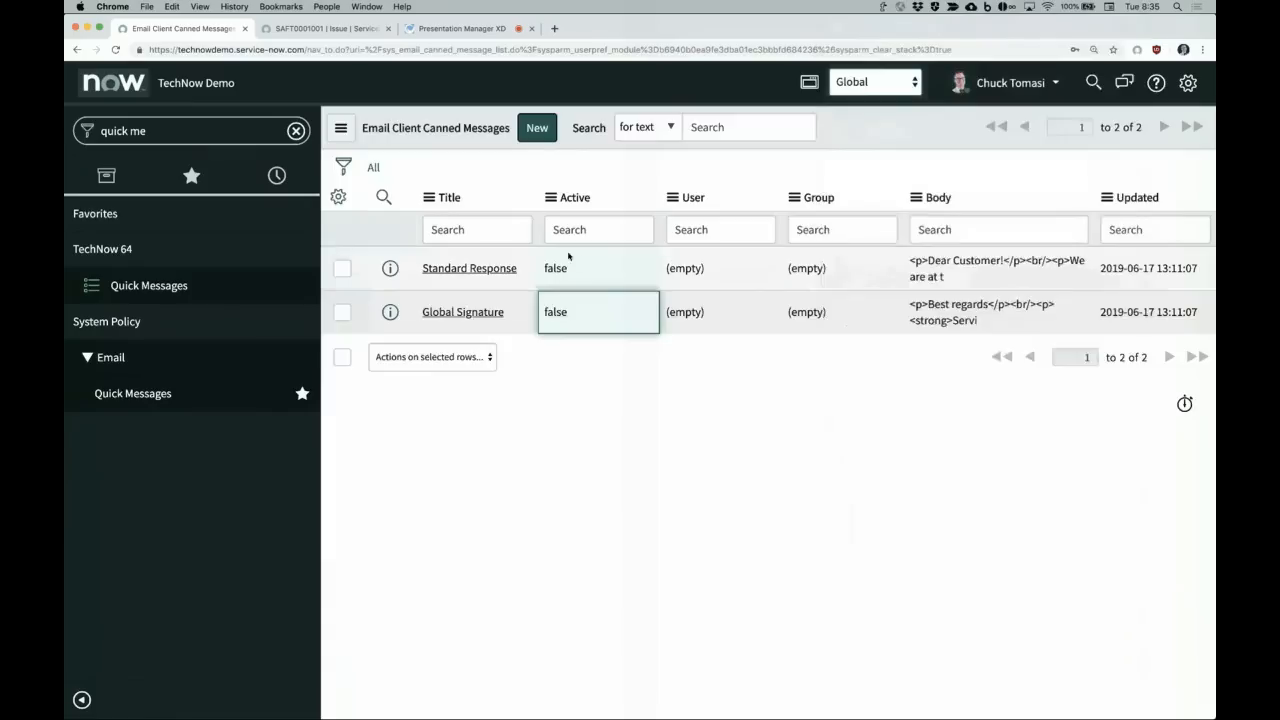
Step: Set Active to true for both the Standard Response and Global Signature quick messages and save the change
click(577, 322)
double_click(577, 322)
click(580, 317)
click(570, 300)
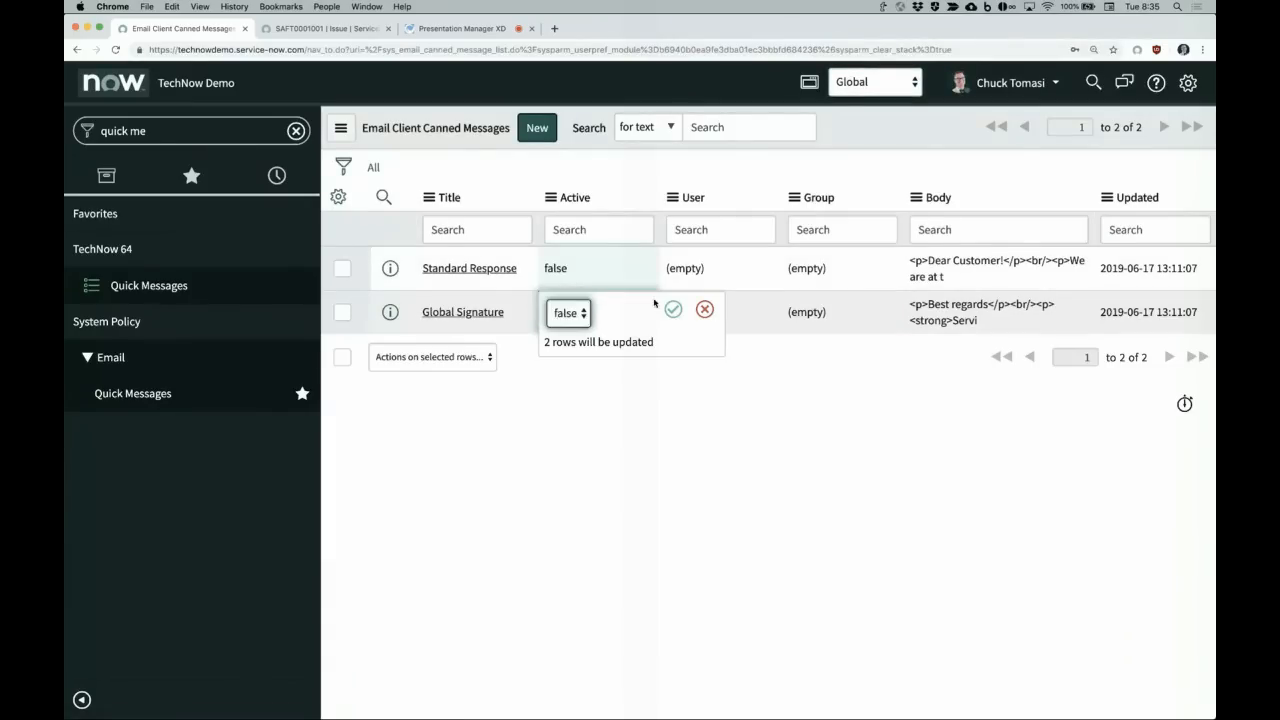
click(674, 310)
Step: Switch the current application scope back to Safety
click(880, 82)
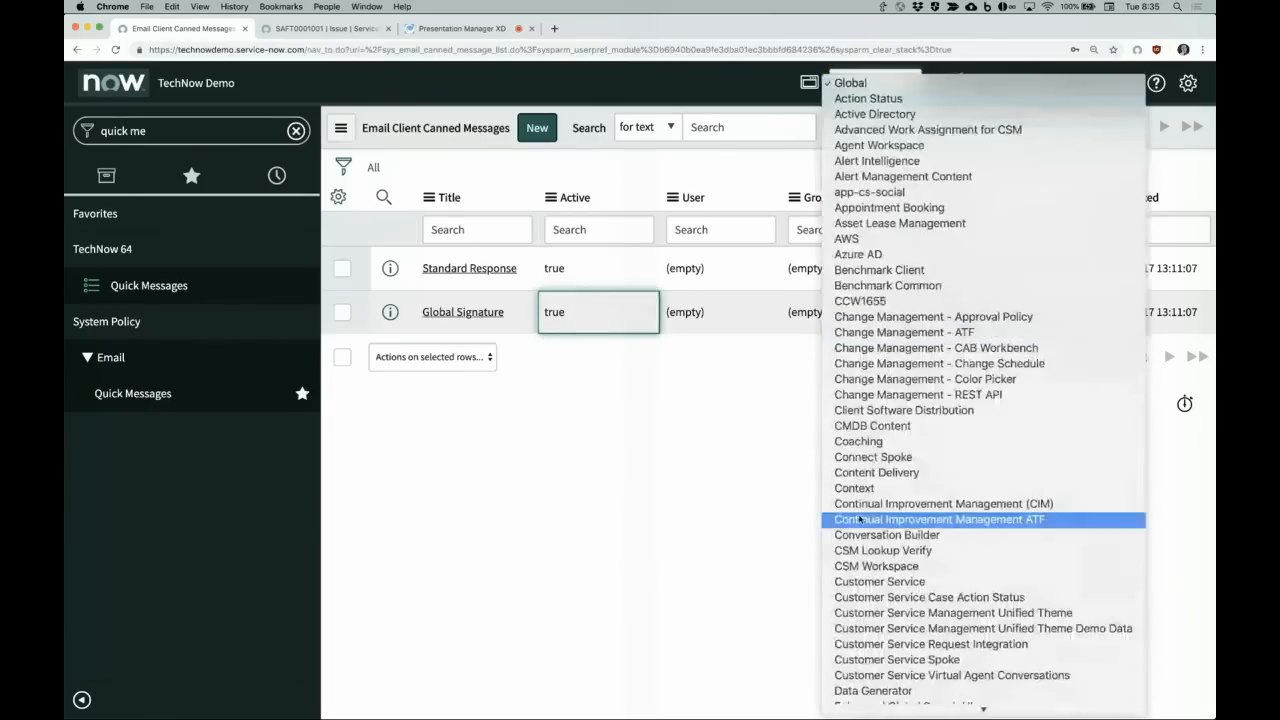
scroll(858, 500, down, 10)
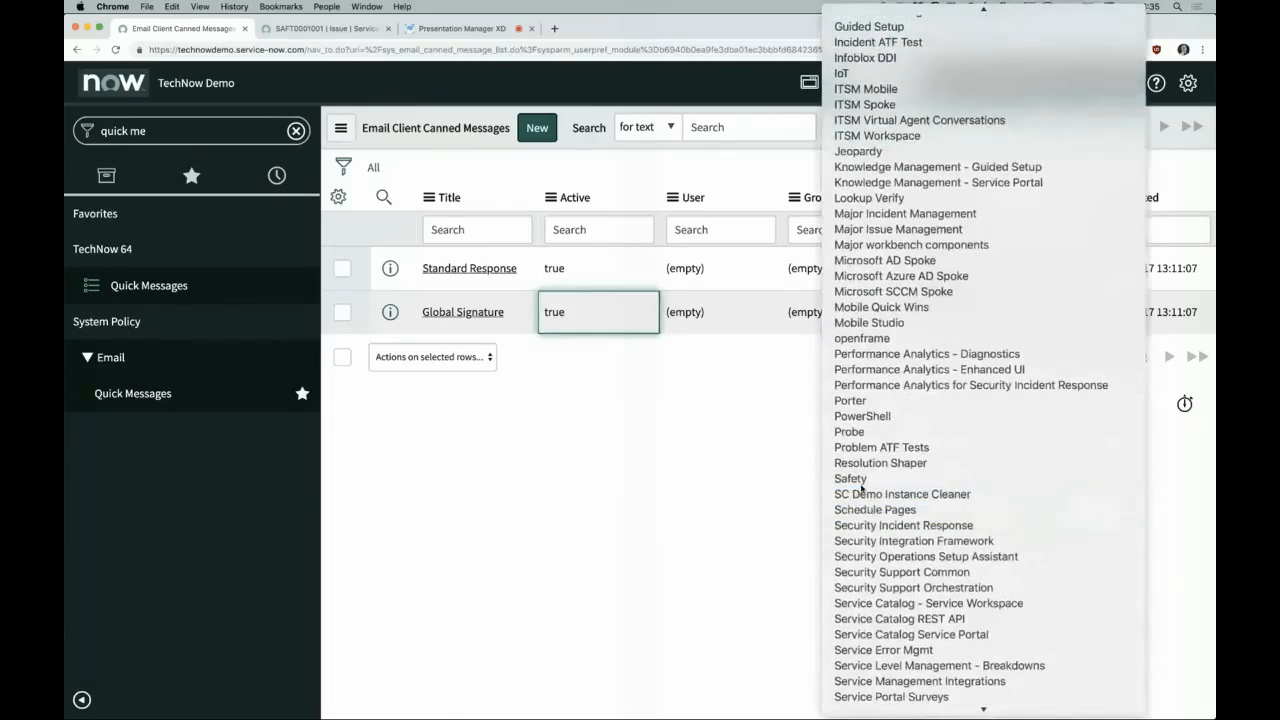
click(851, 478)
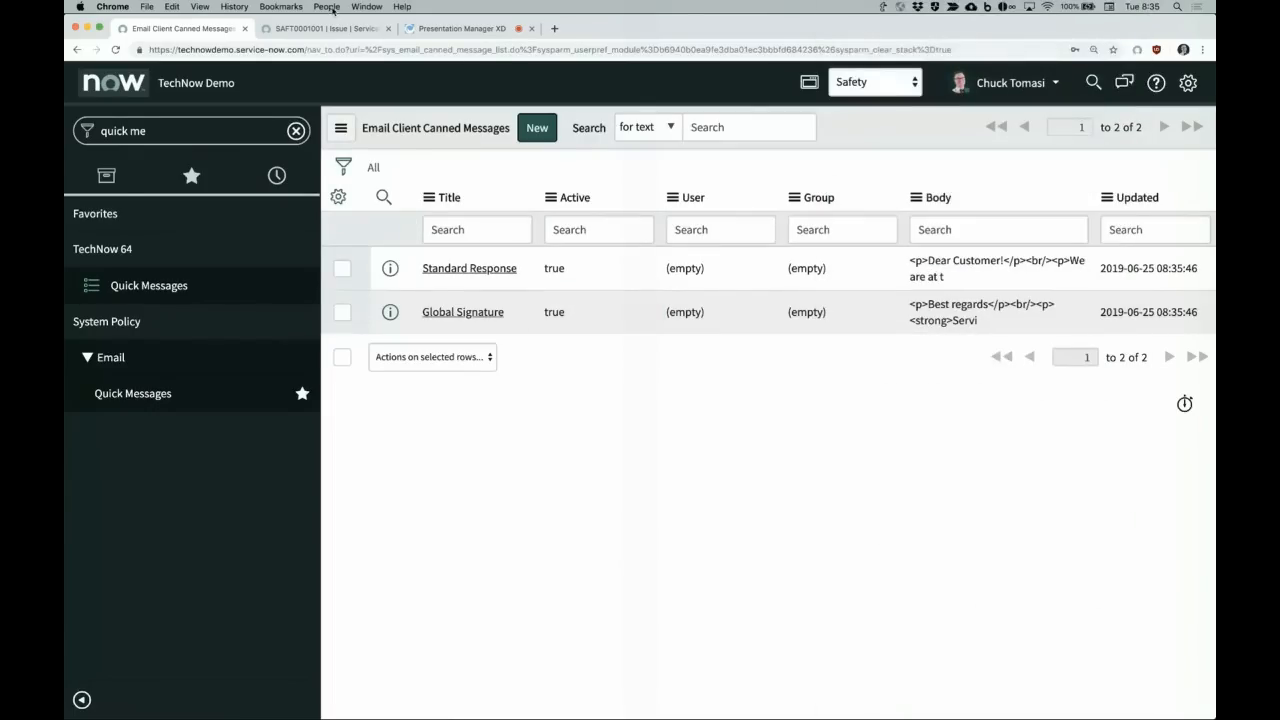
Step: Return to the SAFT0001001 issue record and open a fresh email draft to check for Quick Messages
click(335, 28)
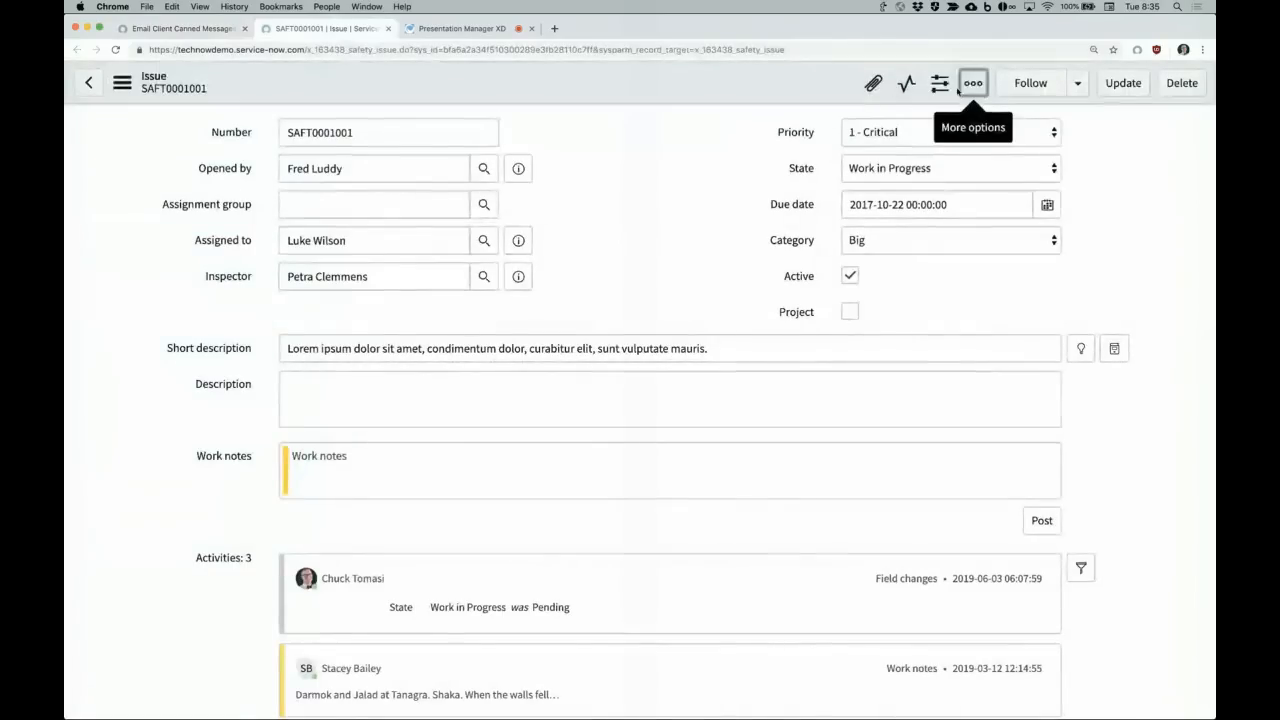
click(973, 83)
click(905, 128)
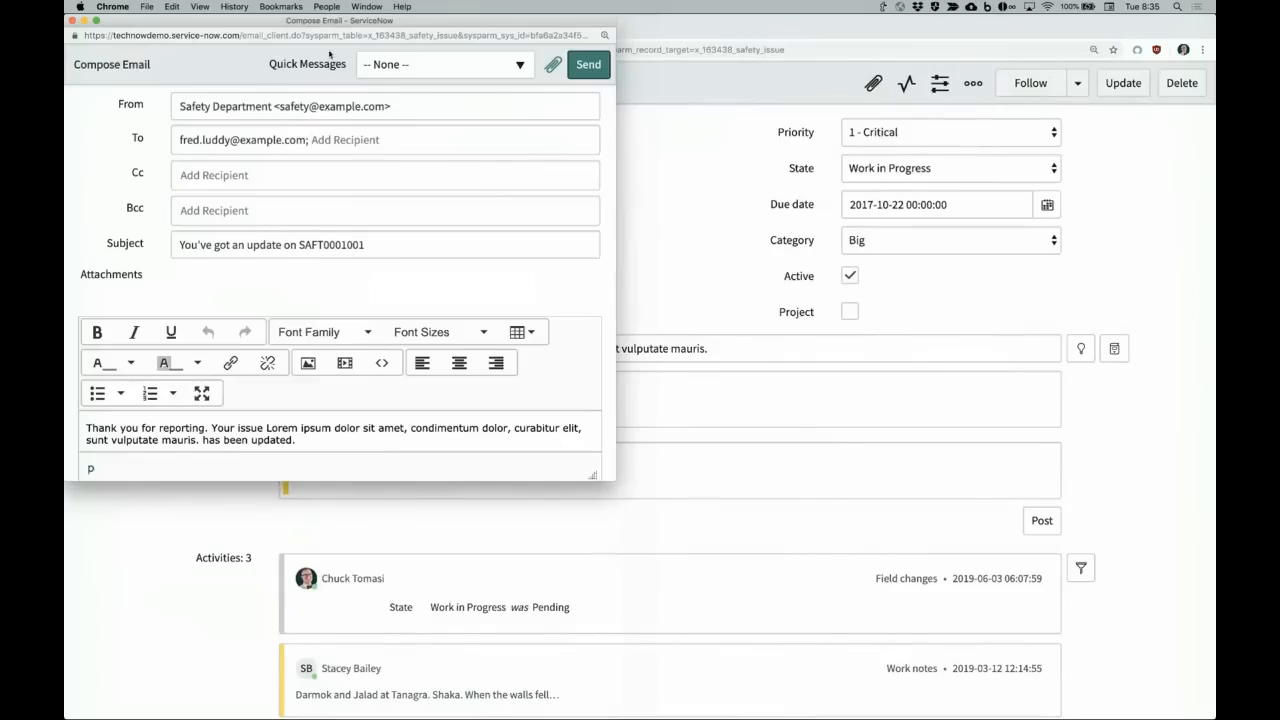
Step: Insert the Standard Response quick message into the email draft and check the resulting body text
click(416, 65)
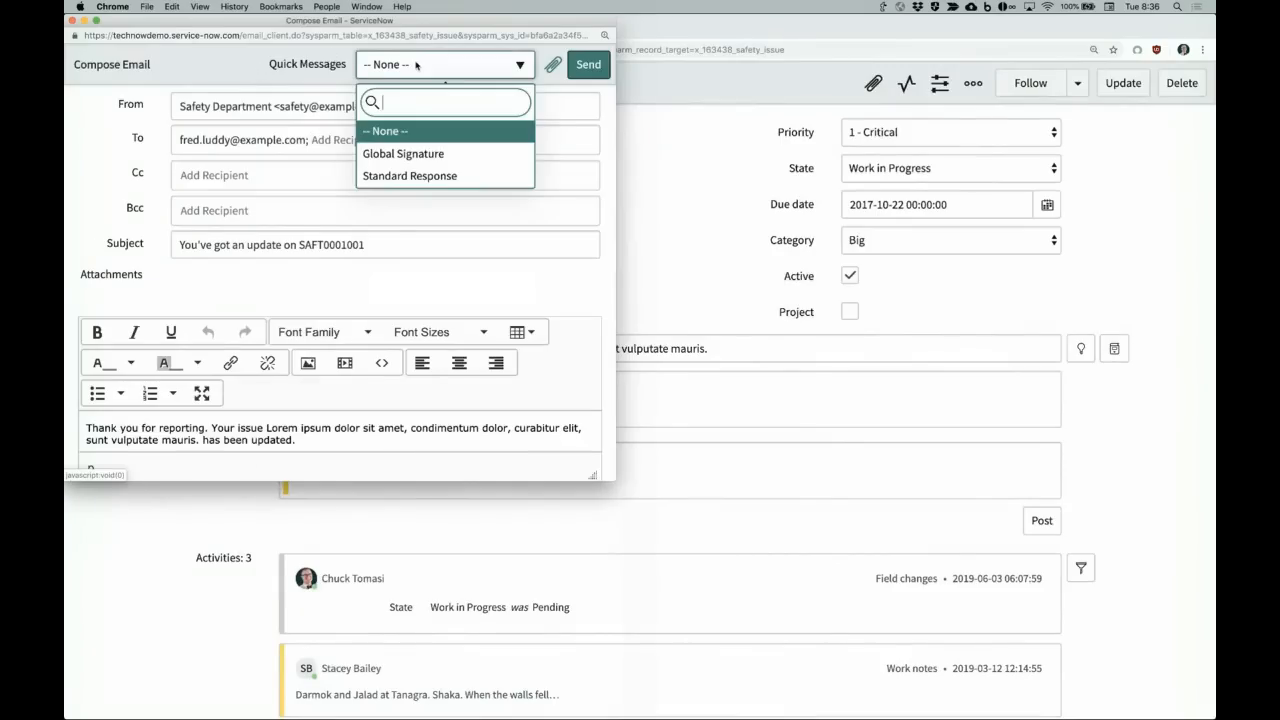
click(410, 175)
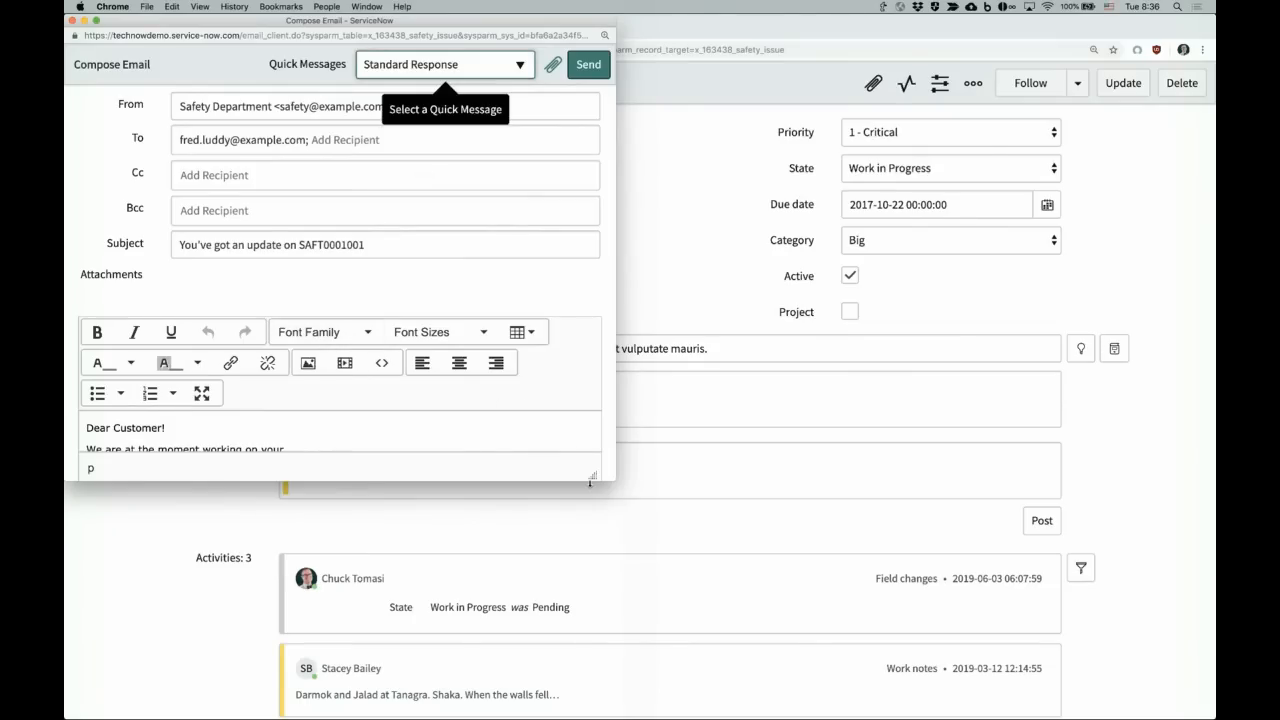
click(537, 455)
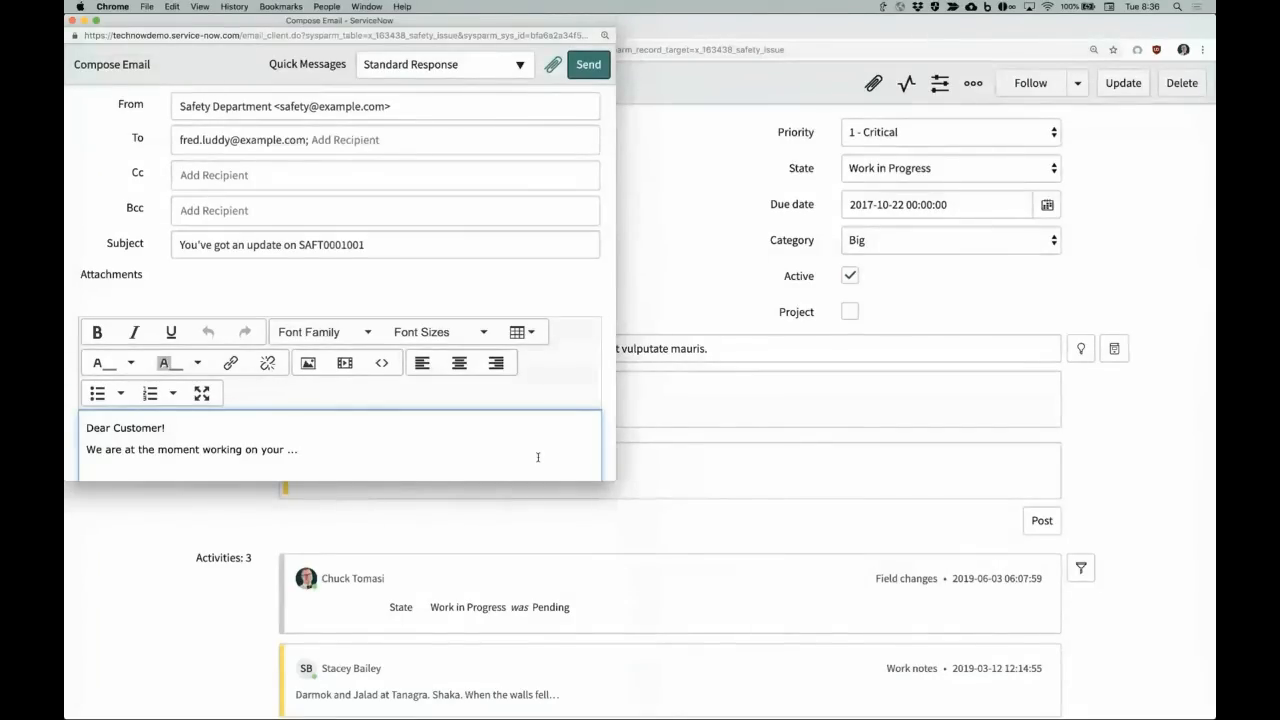
Step: Change the draft's quick message to Global Signature, enlarge the window to review the signature, and close the draft
click(490, 68)
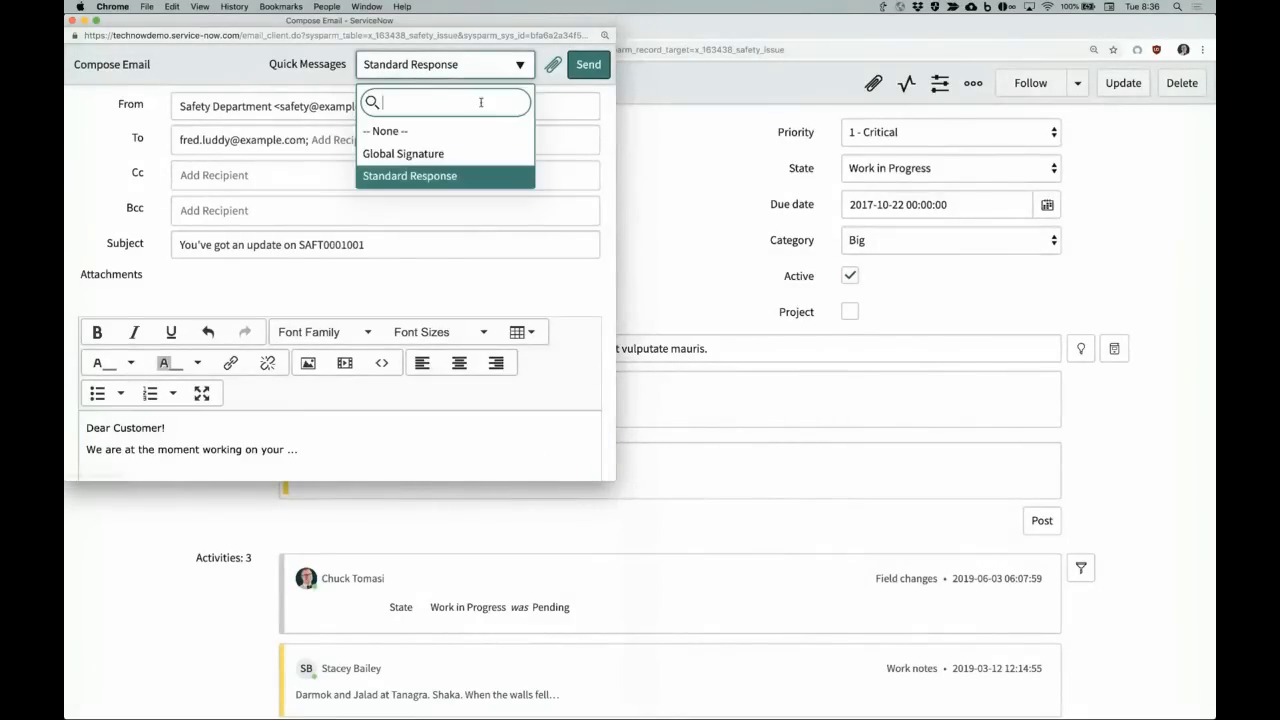
click(465, 158)
scroll(447, 432, down, 1)
drag(608, 478, 692, 606)
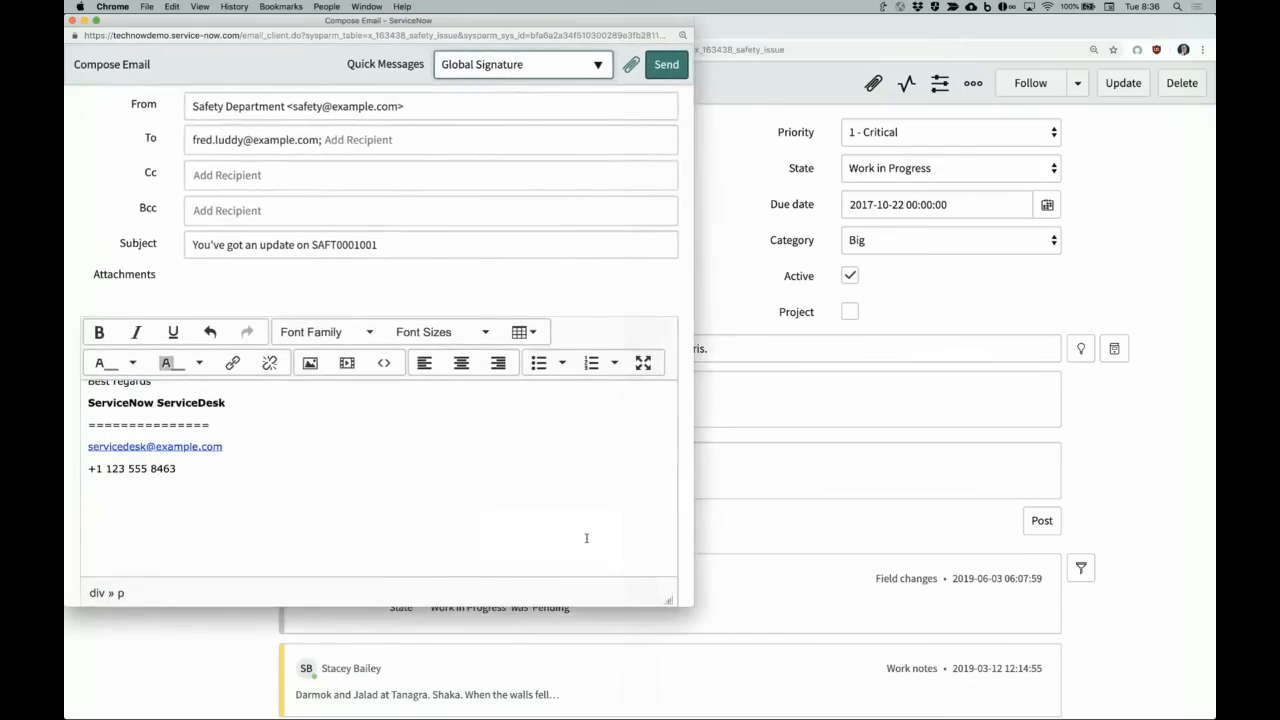
click(71, 20)
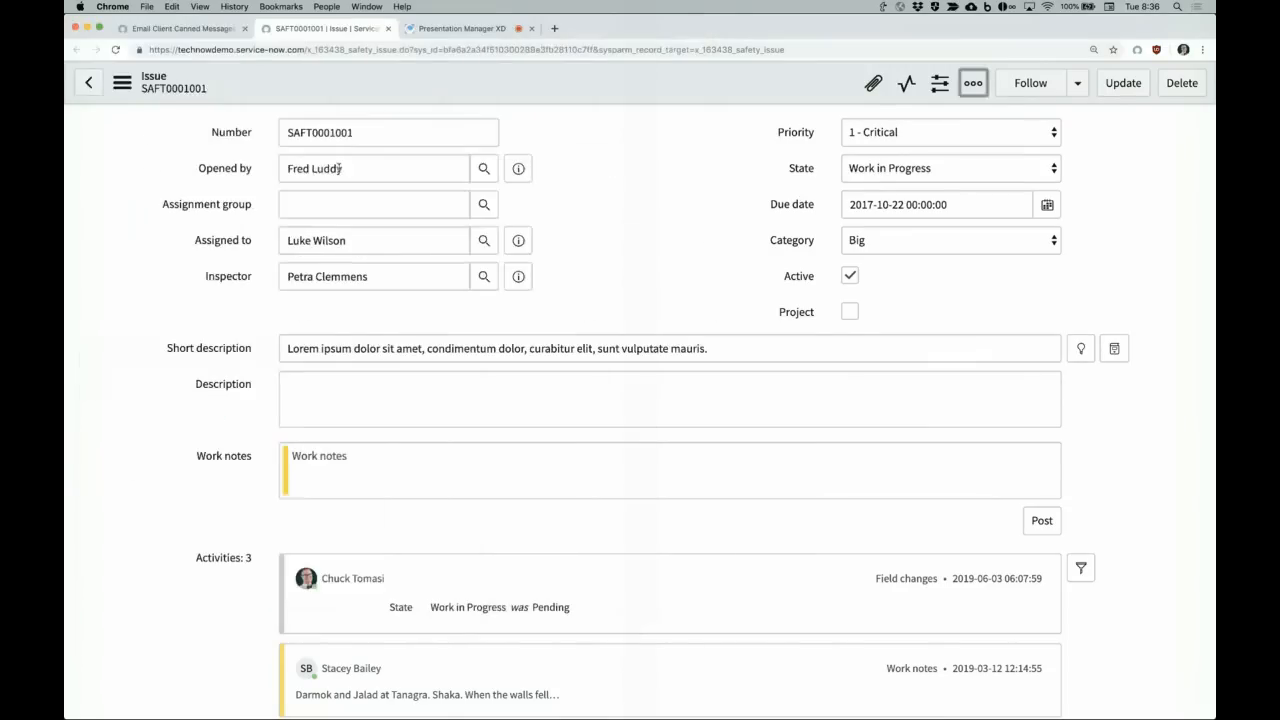
Step: Open the Global Signature quick message under the Global application scope and examine its User and Group fields
click(216, 30)
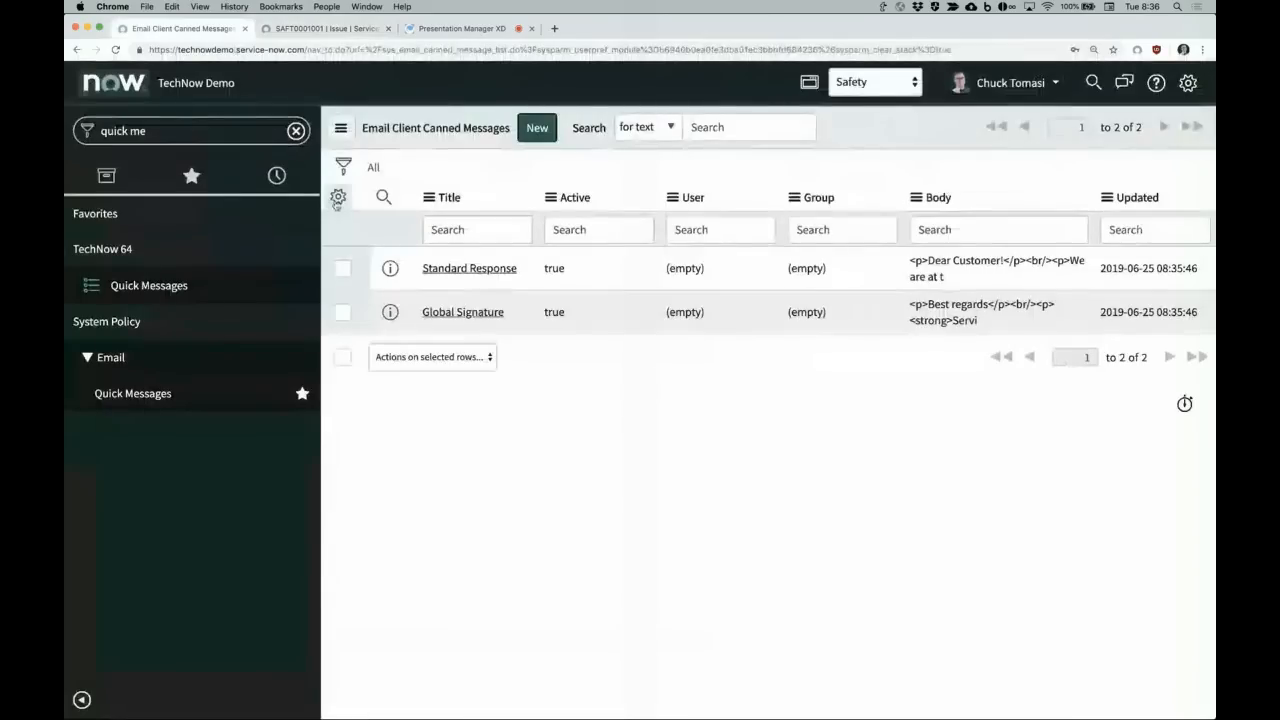
click(474, 313)
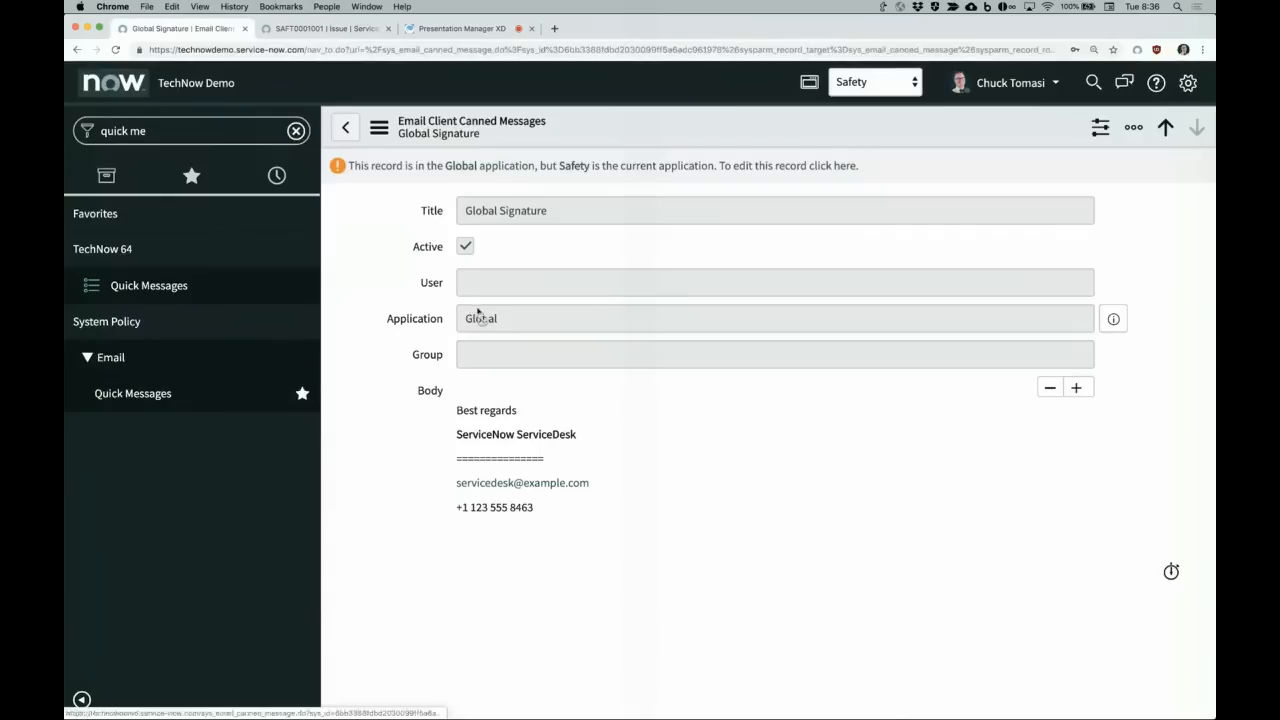
click(889, 85)
scroll(889, 88, up, 15)
click(864, 16)
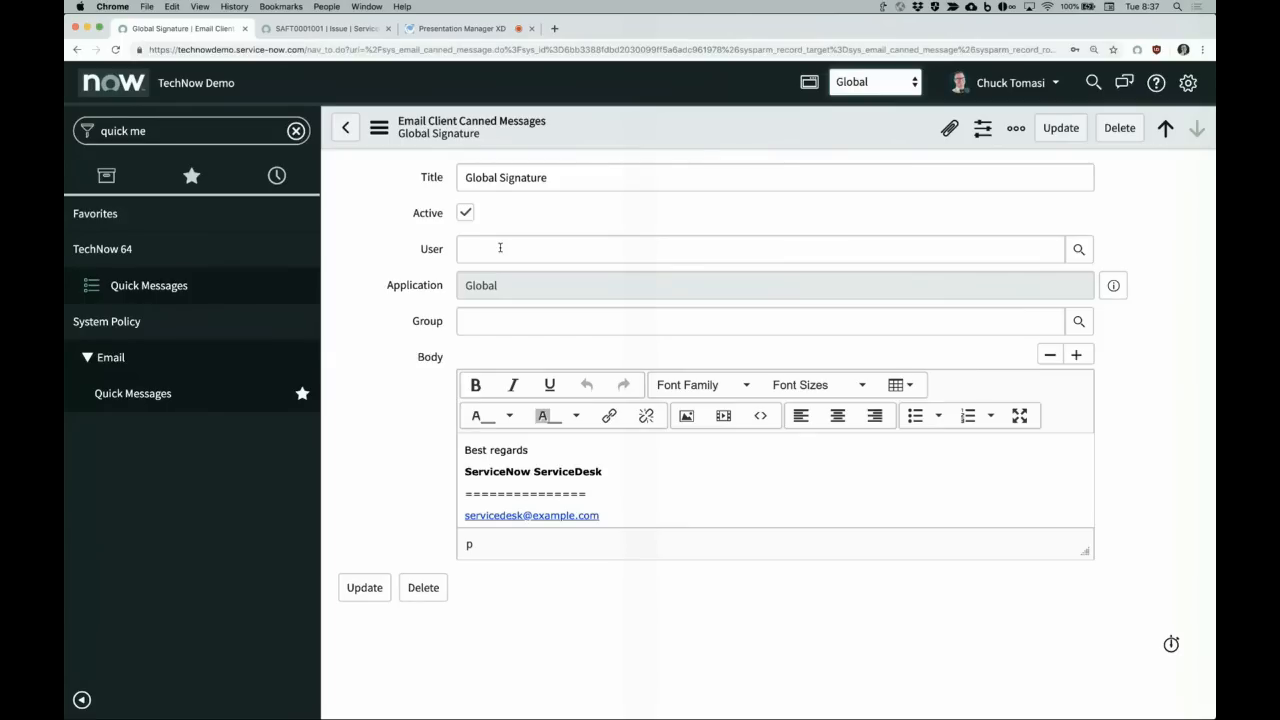
click(435, 249)
drag(412, 322, 452, 328)
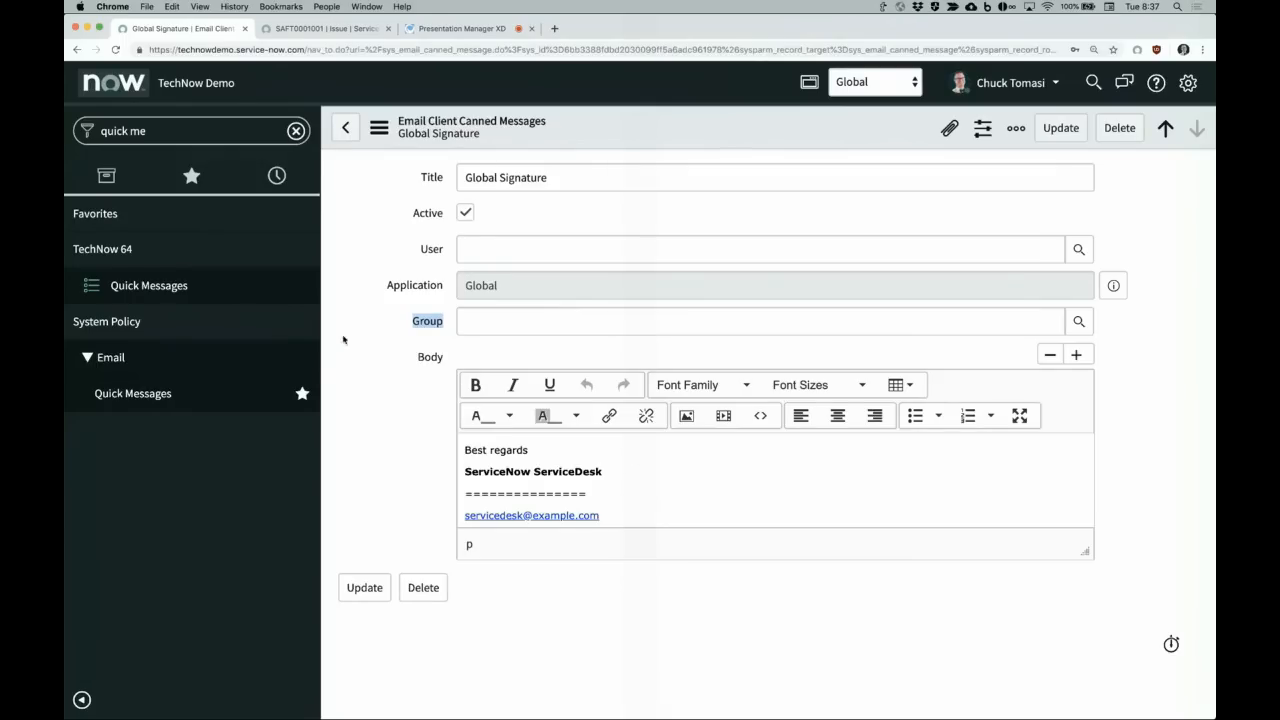
Step: Switch the current application scope from Global back to Safety
click(888, 87)
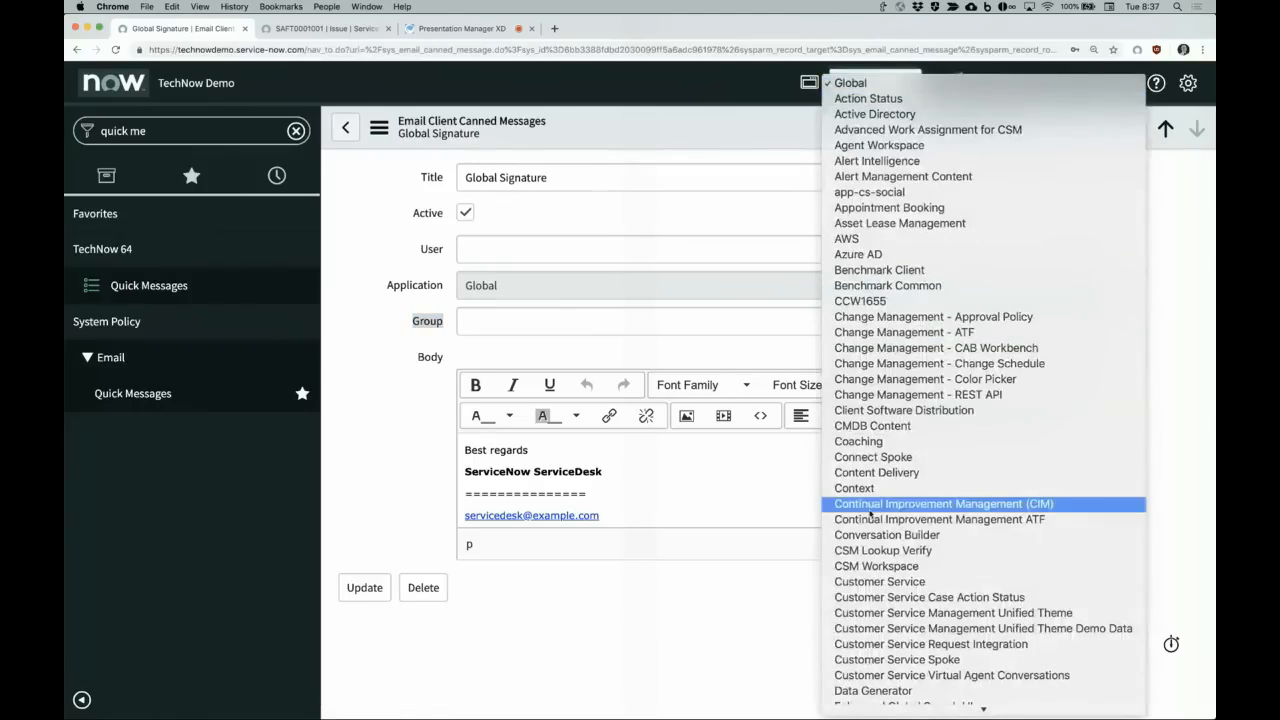
scroll(870, 510, down, 15)
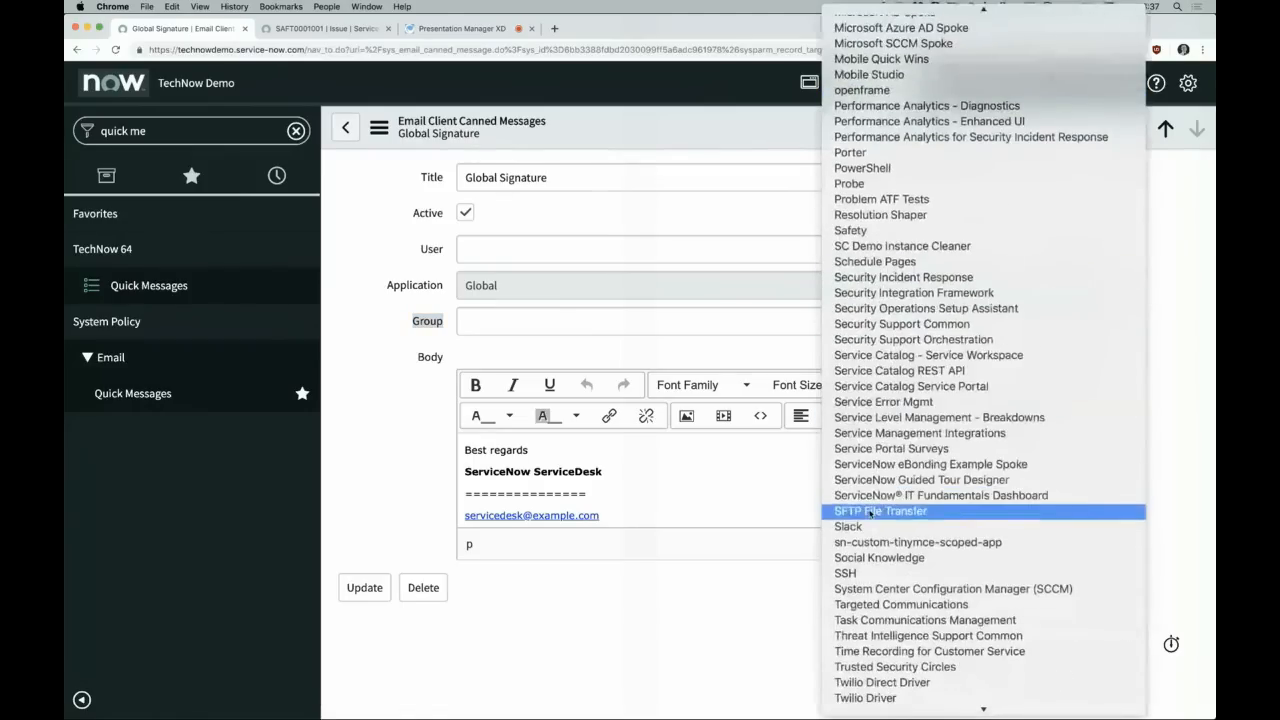
click(872, 231)
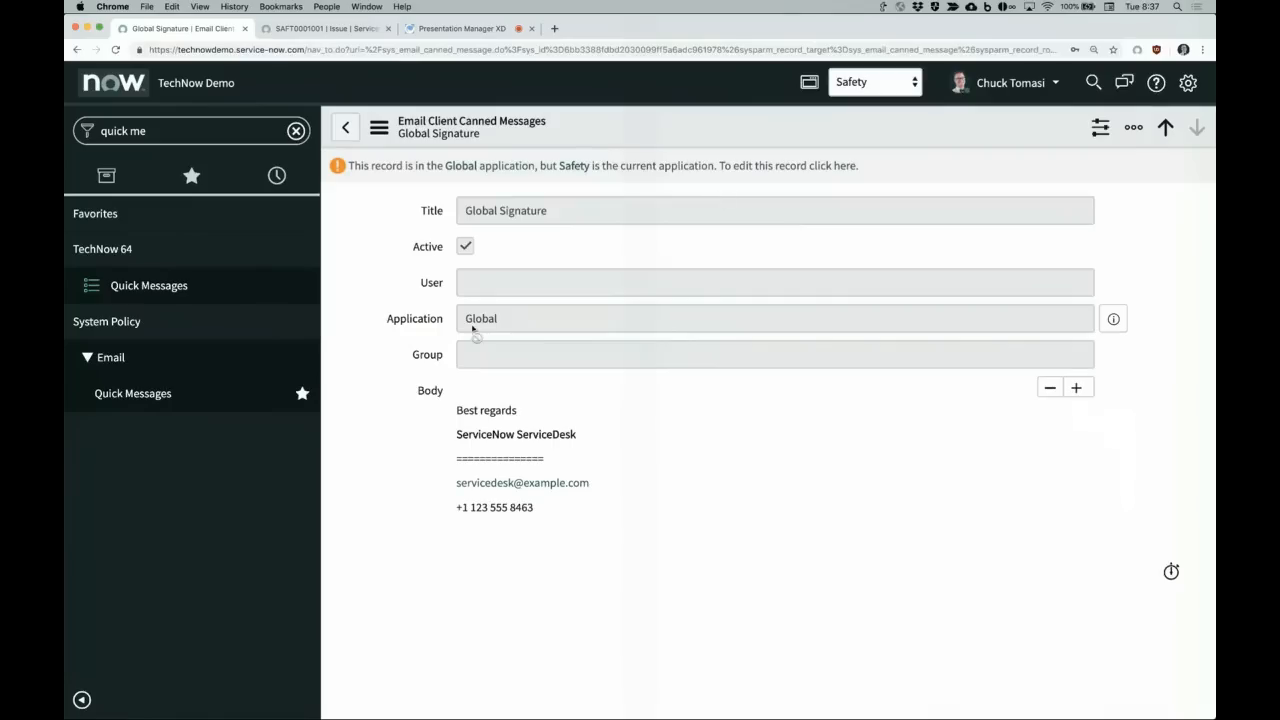
Step: Start a new quick message in the Safety scope, titled "Thank you", and mark it active
click(162, 288)
click(540, 129)
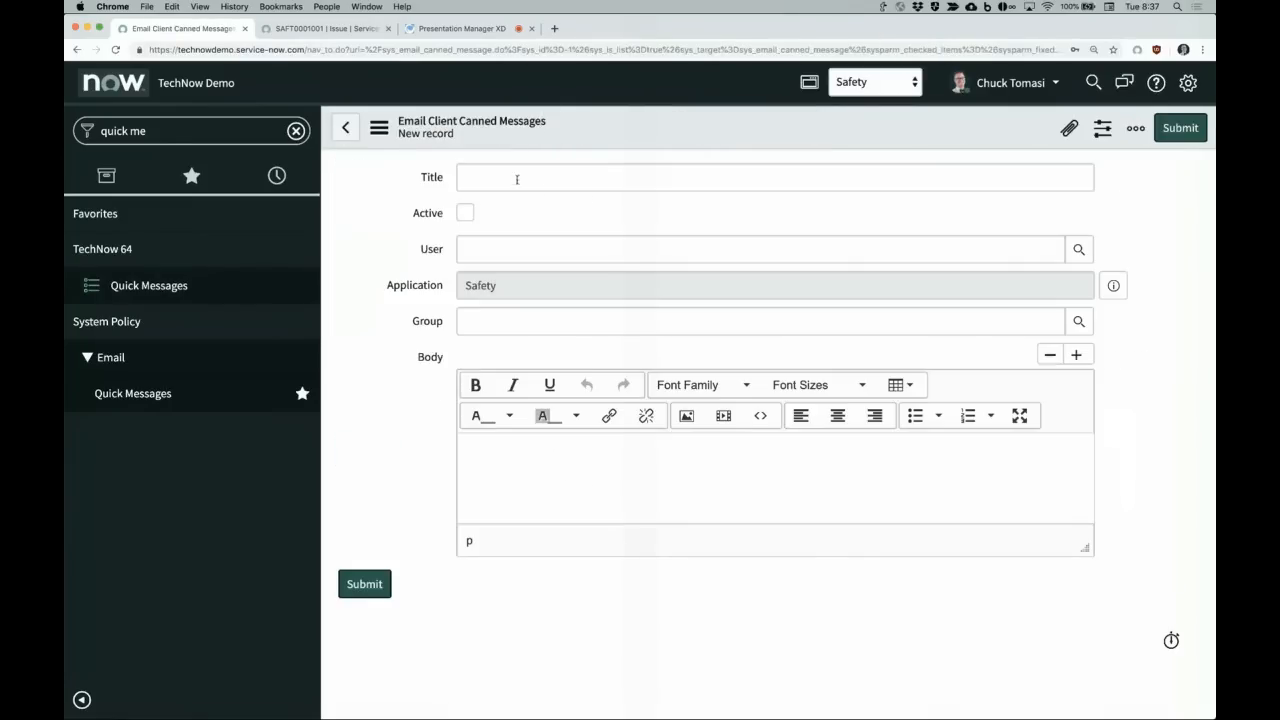
click(516, 176)
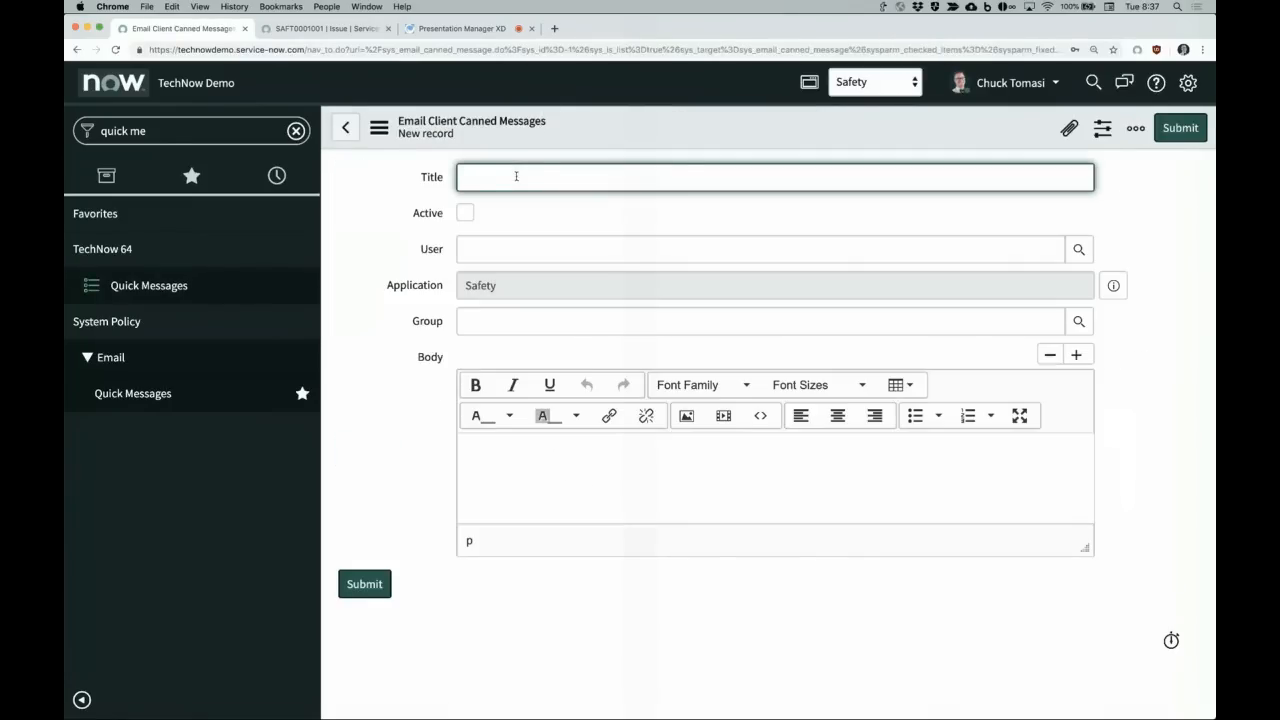
text(Thank you)
click(465, 212)
Step: Enter the body "Thank you for your involvement. The police will be in contact soon." with ${URI_REF} on a new line, and submit the quick message
click(518, 461)
text(Thank )
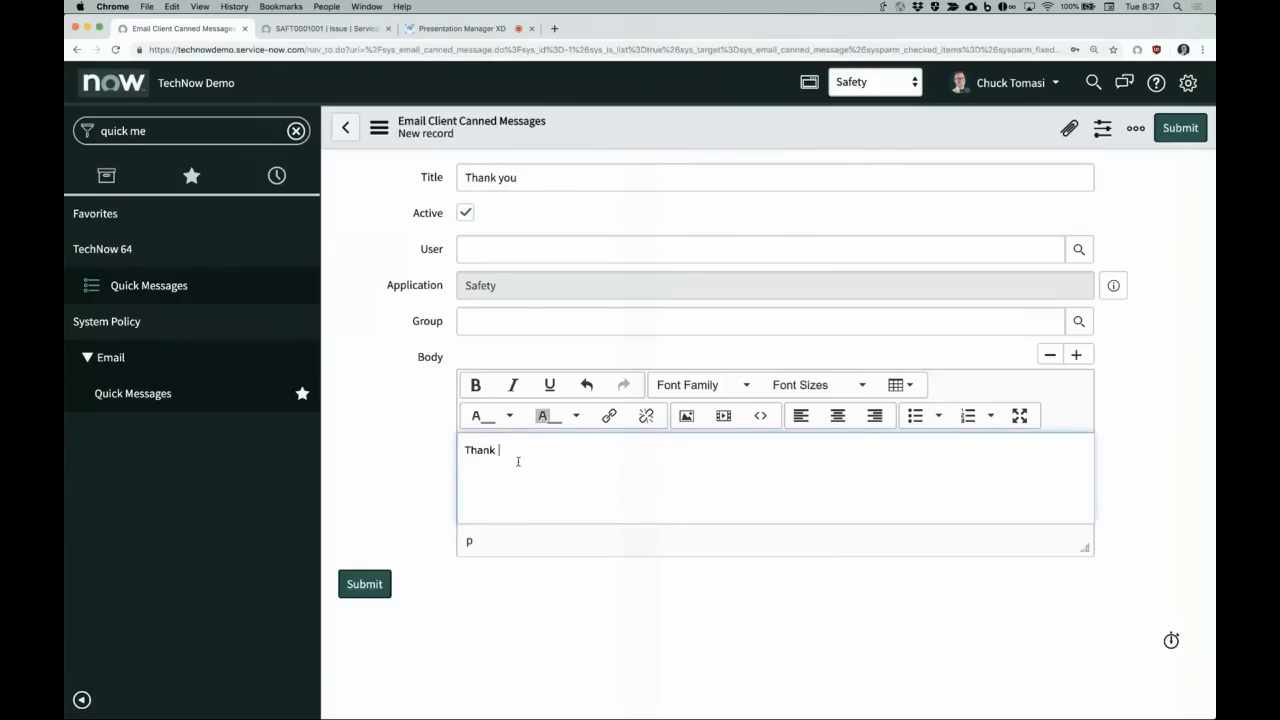
text(you for yoru re)
key(BackSpace)
key(BackSpace)
key(BackSpace)
key(BackSpace)
key(BackSpace)
text(iur)
key(BackSpace)
key(BackSpace)
key(BackSpace)
key(BackSpace)
text(ur involvement. The police will be in contact soon.)
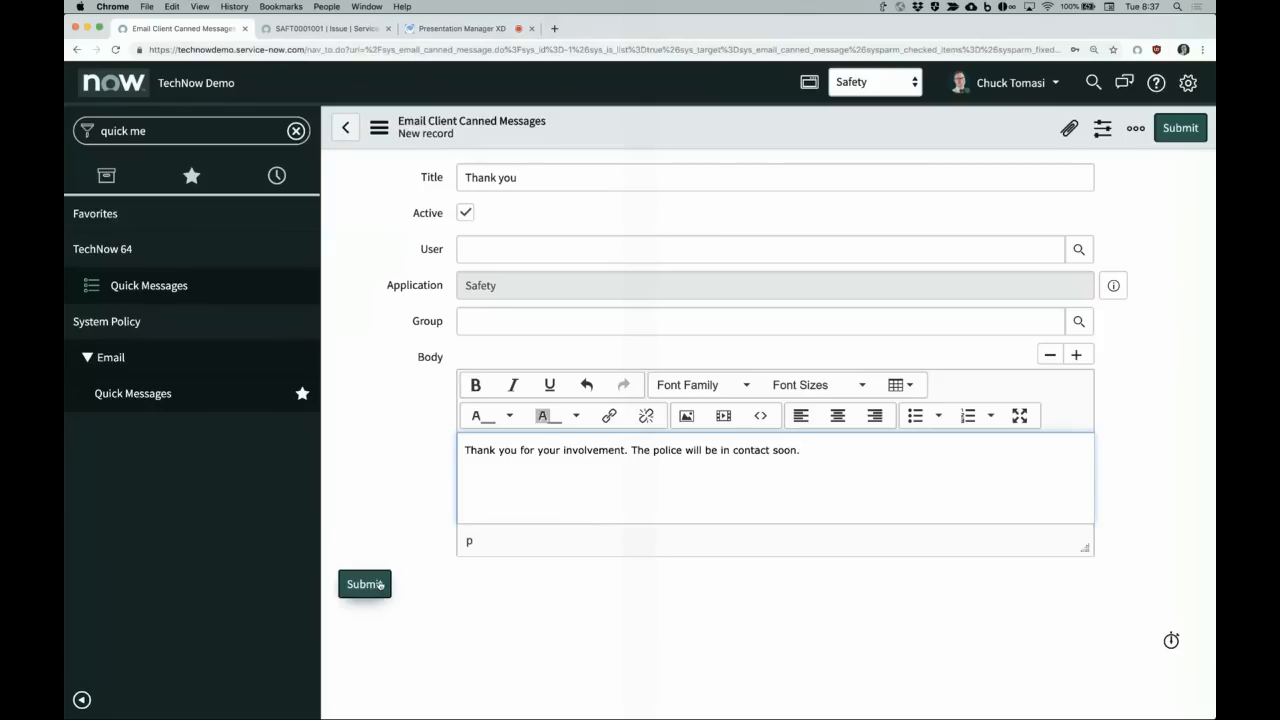
key(Return)
text(${URI_REF})
click(377, 585)
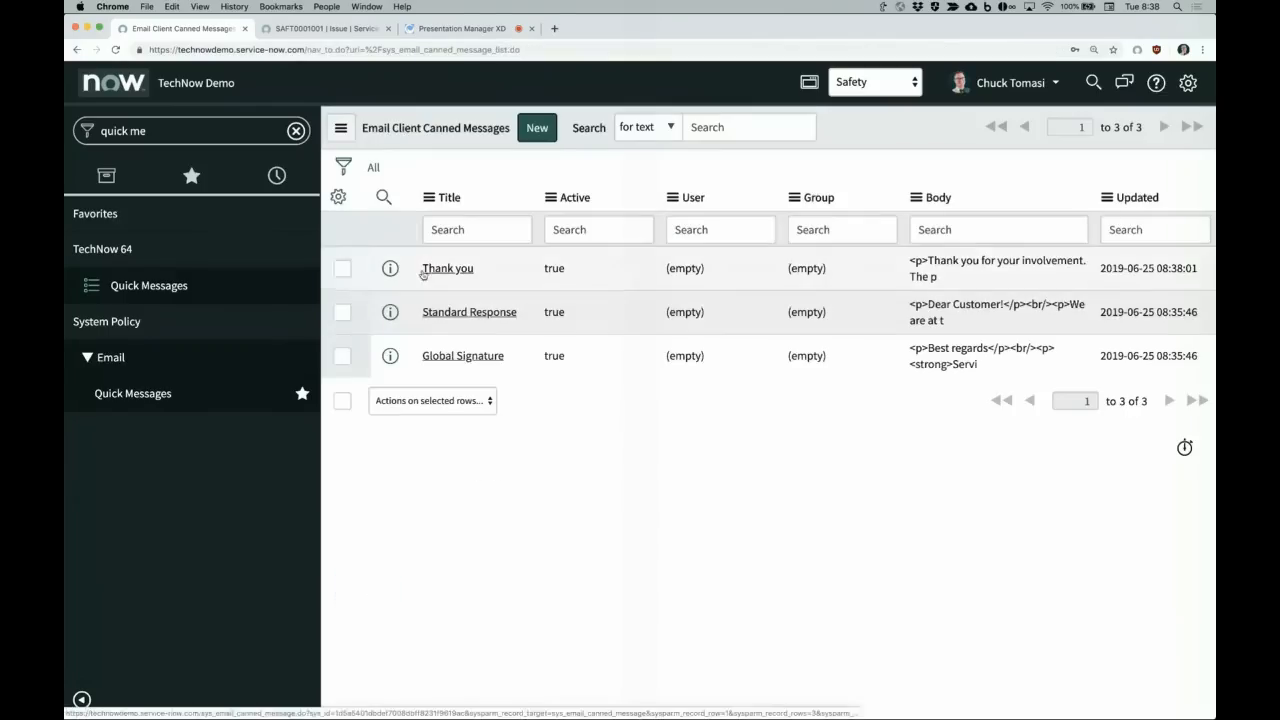
Step: Open a fresh email draft from issue SAFT0001001, insert the Thank you quick message to check its record link, and close the draft
click(336, 29)
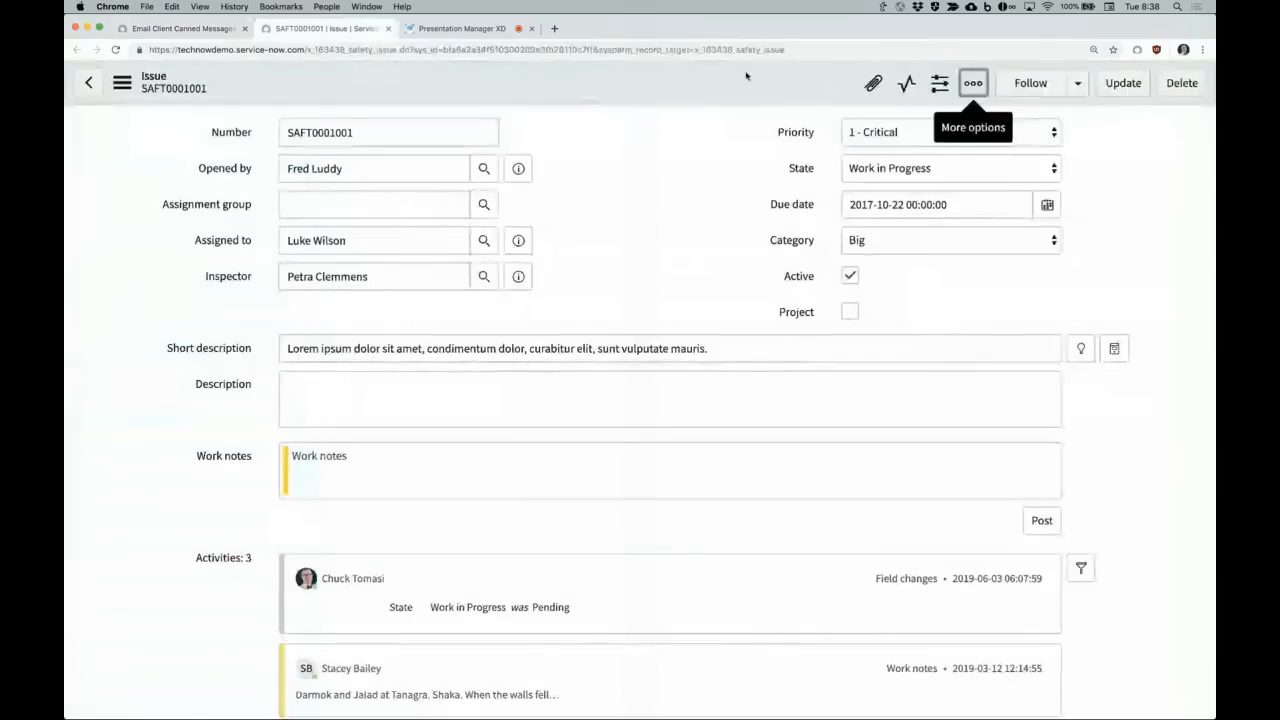
click(973, 83)
click(905, 129)
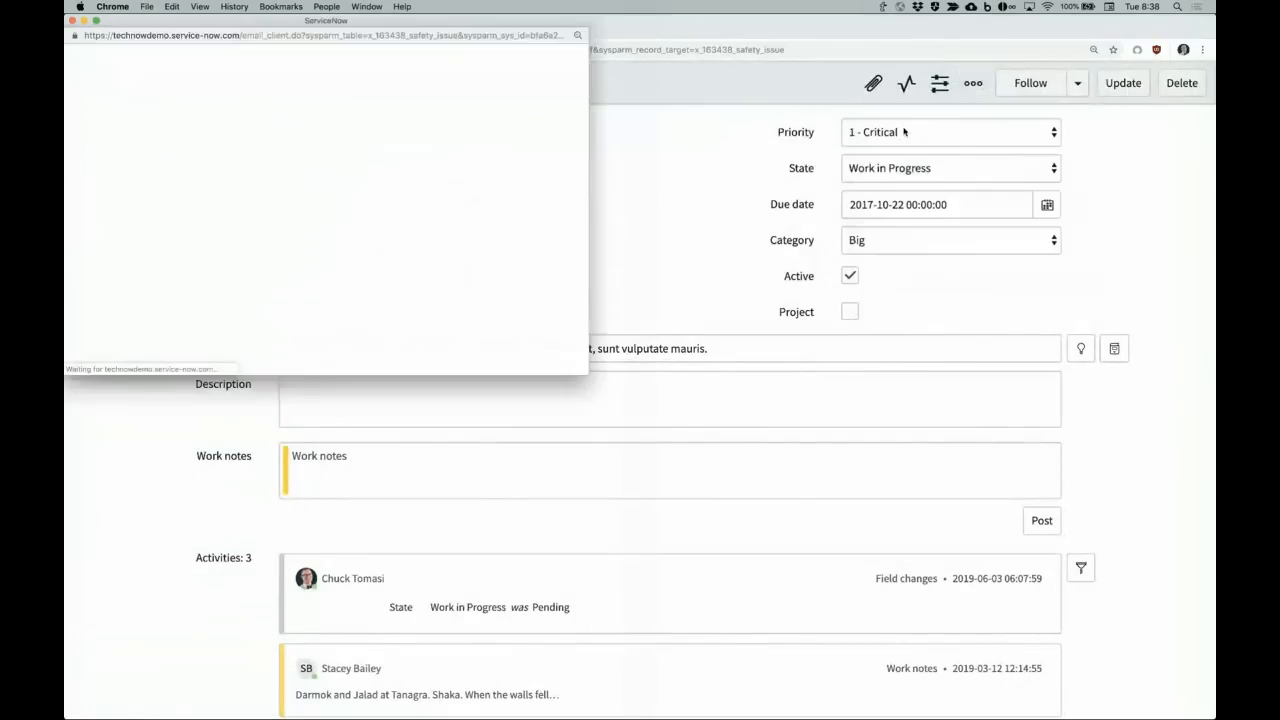
click(973, 83)
click(905, 127)
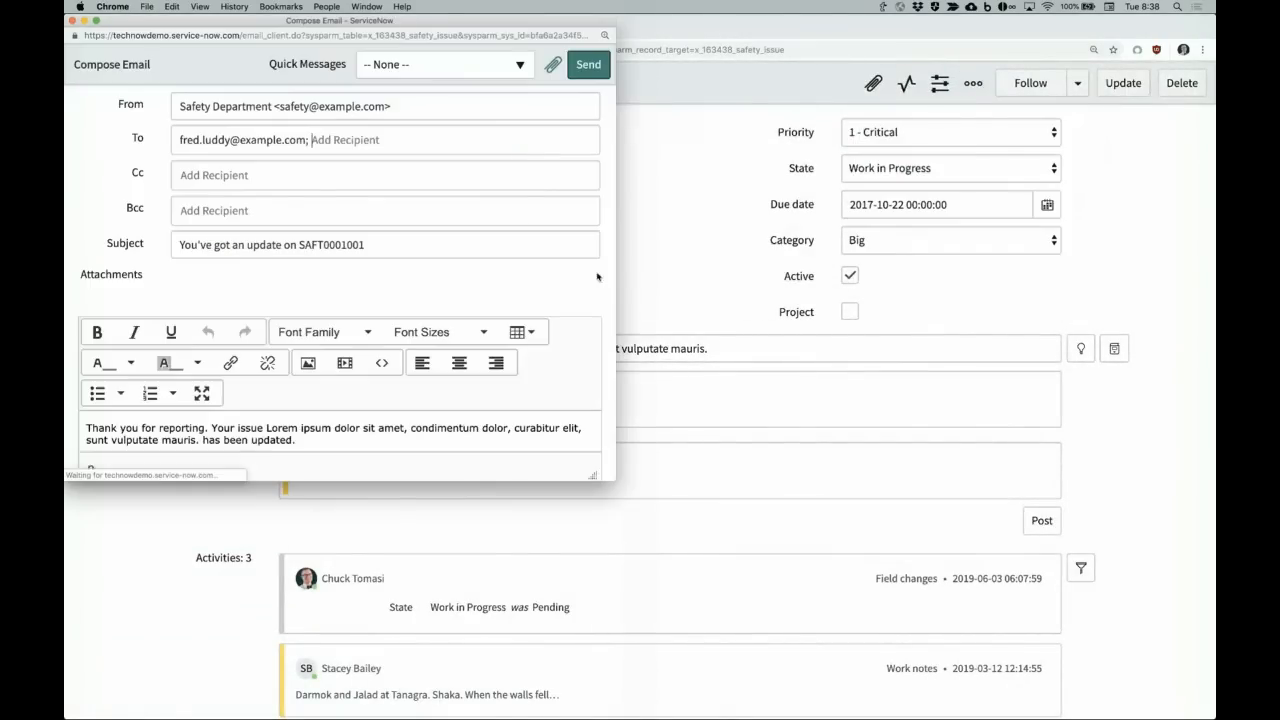
drag(610, 478, 730, 574)
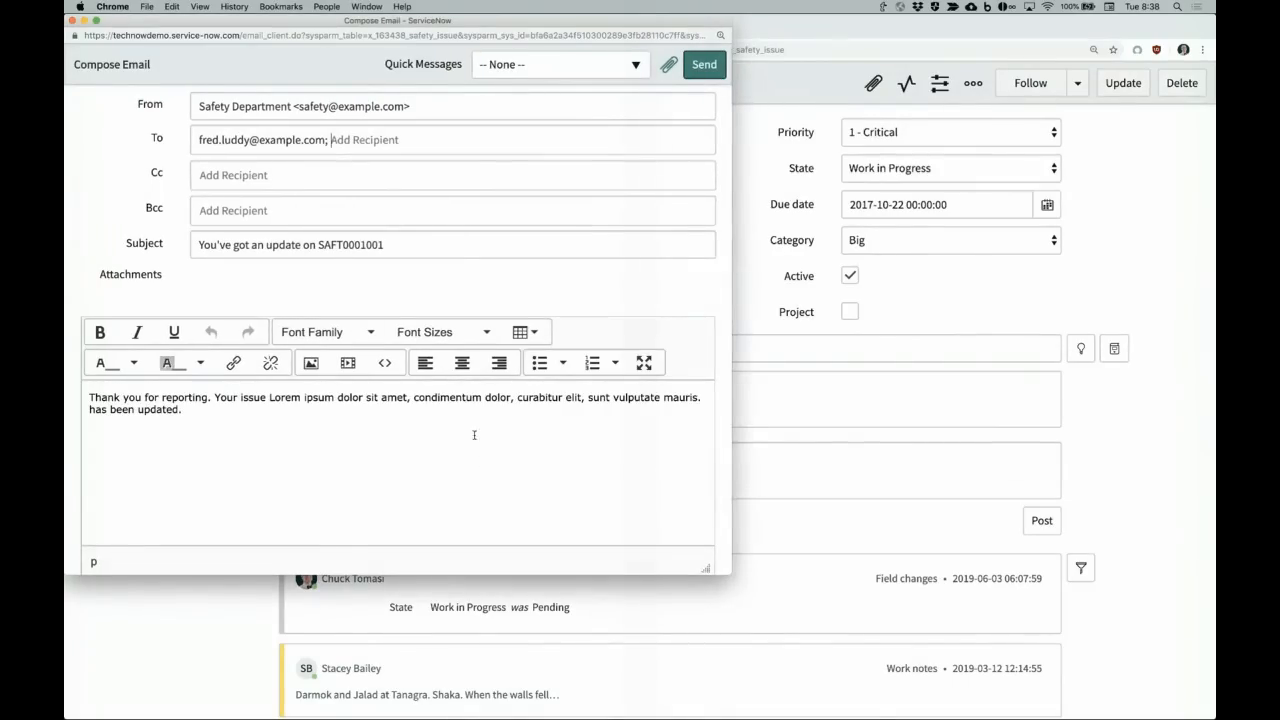
key(super+w)
click(973, 84)
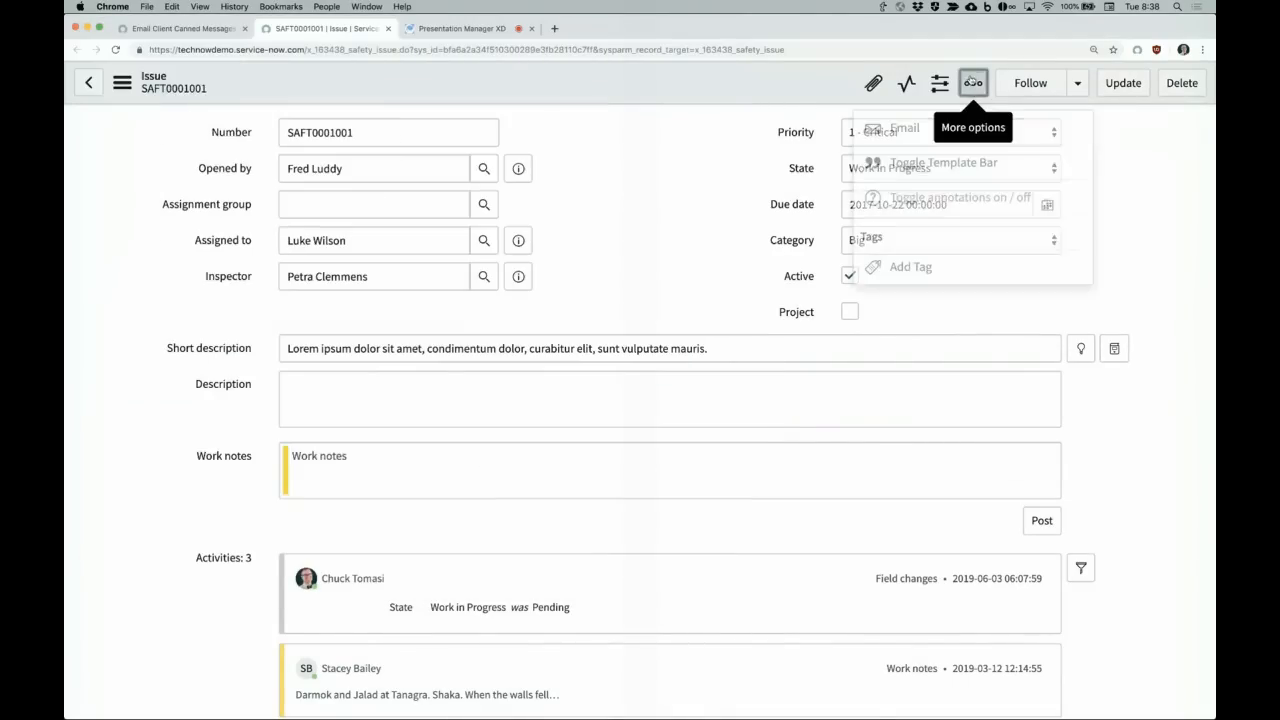
click(905, 127)
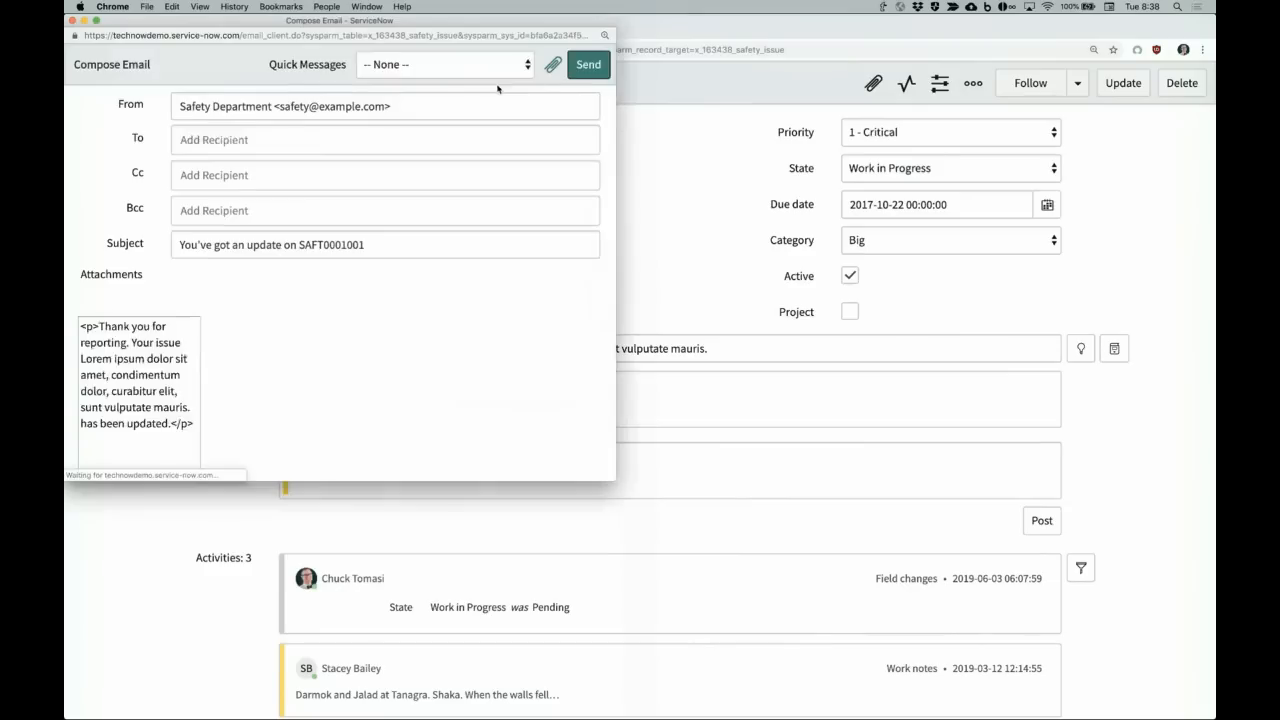
click(445, 64)
click(408, 199)
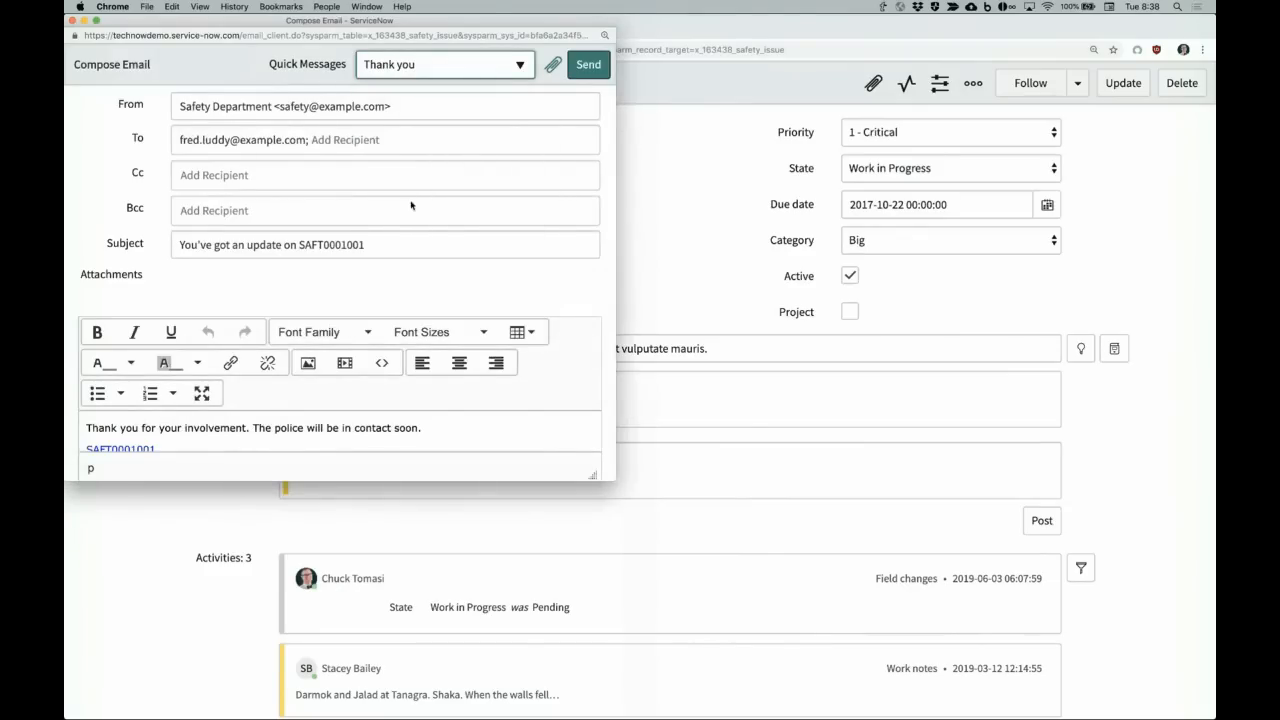
click(329, 441)
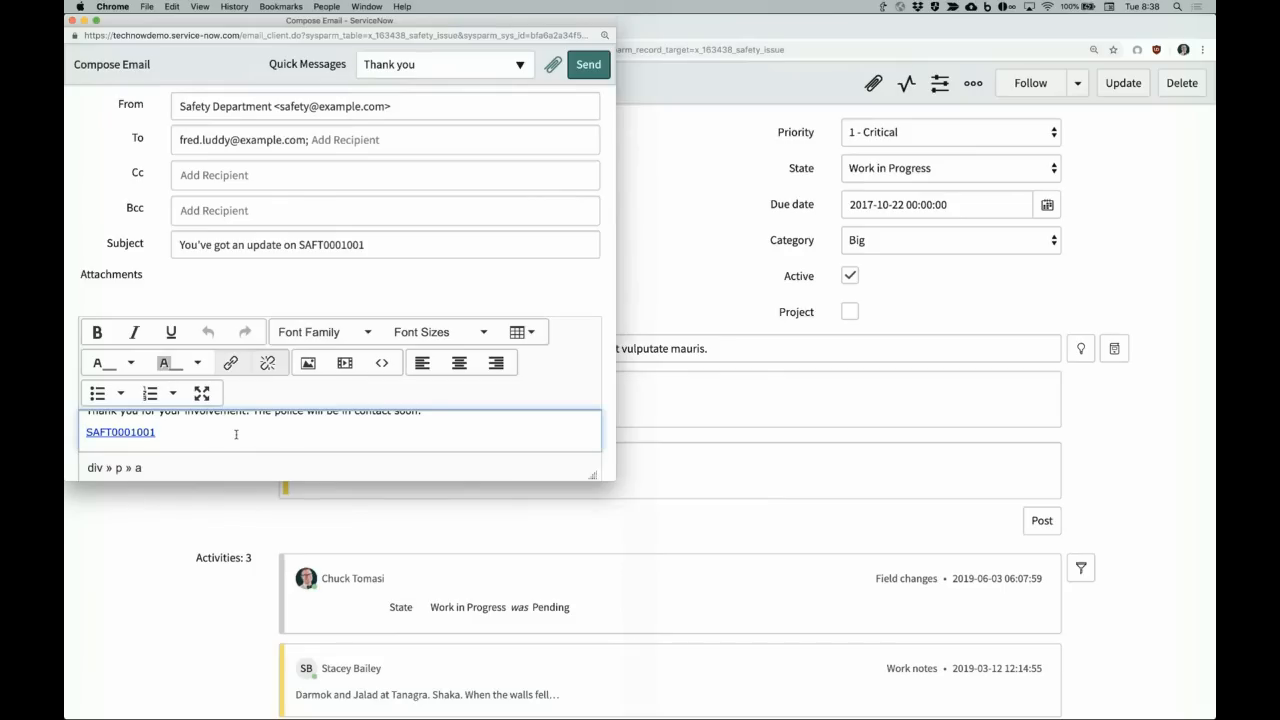
click(73, 21)
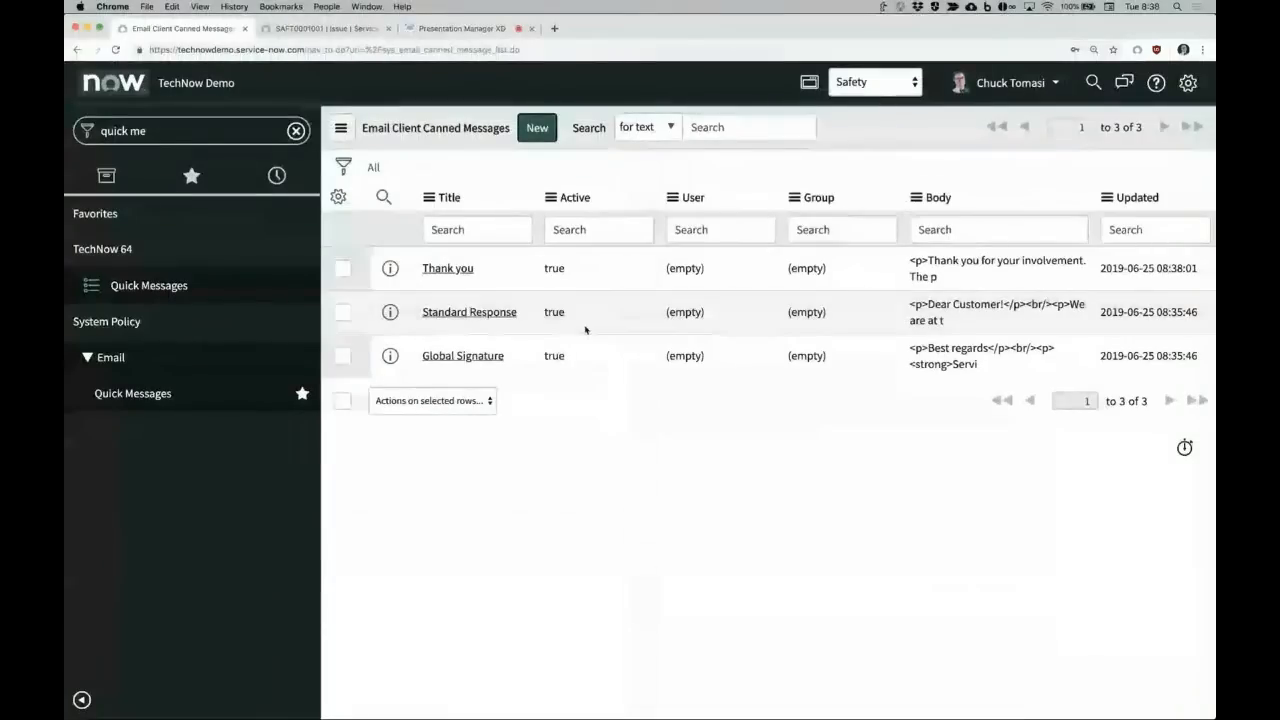
Step: Append "yours truly" and ${u_governer} on separate lines to the Thank you quick message body and save the update
click(465, 268)
click(587, 475)
key(Return)
key(BackSpace)
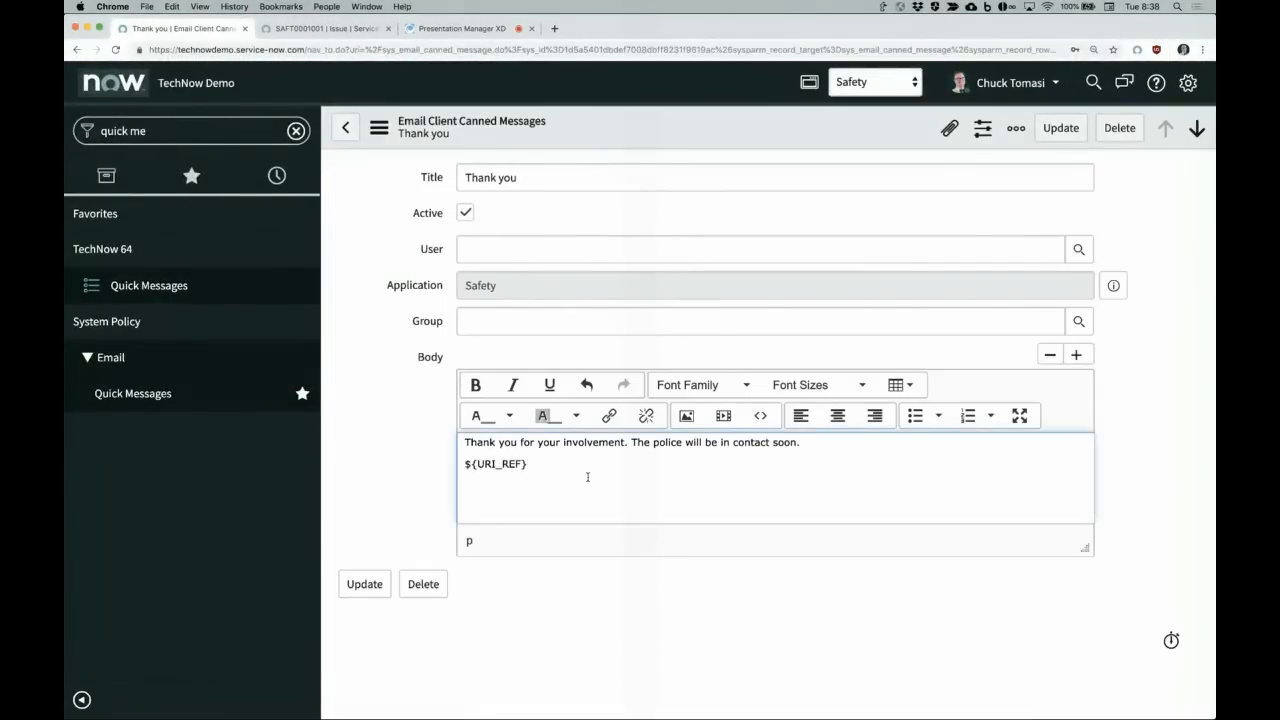
text(you're)
key(BackSpace)
key(BackSpace)
key(BackSpace)
text(rs truly )
text(${)
text(u_governe)
text(r})
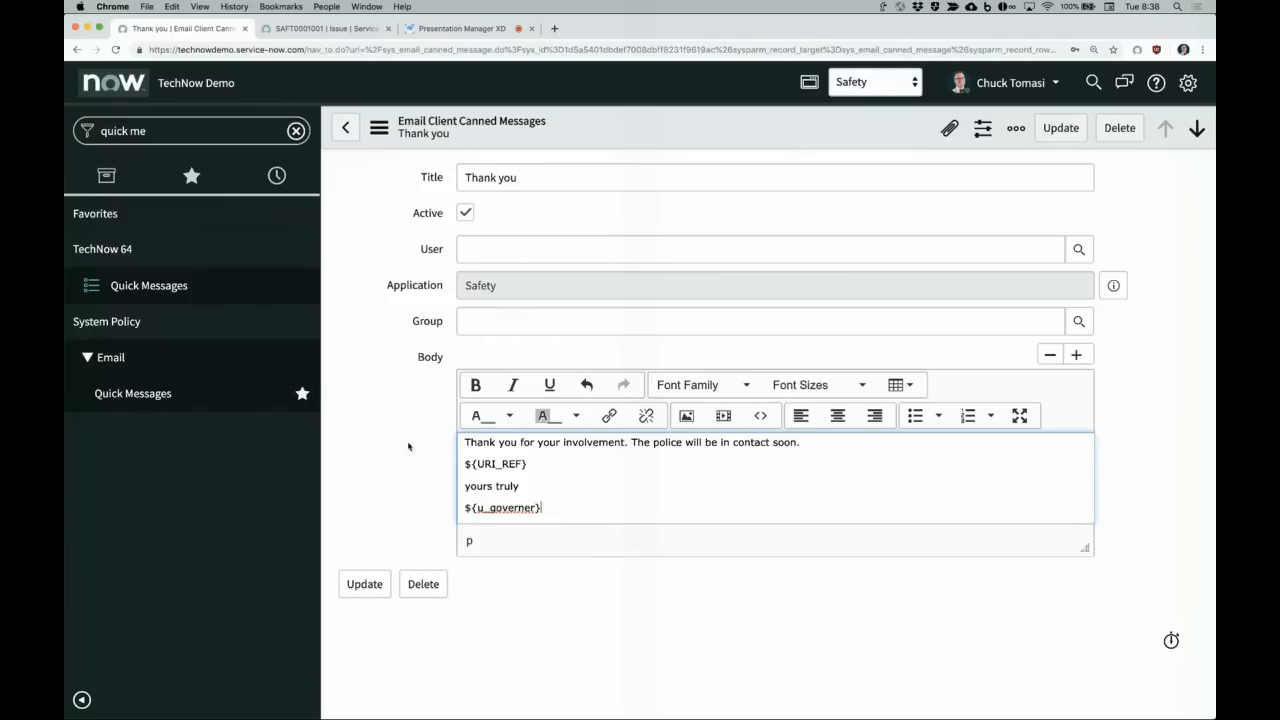
click(370, 592)
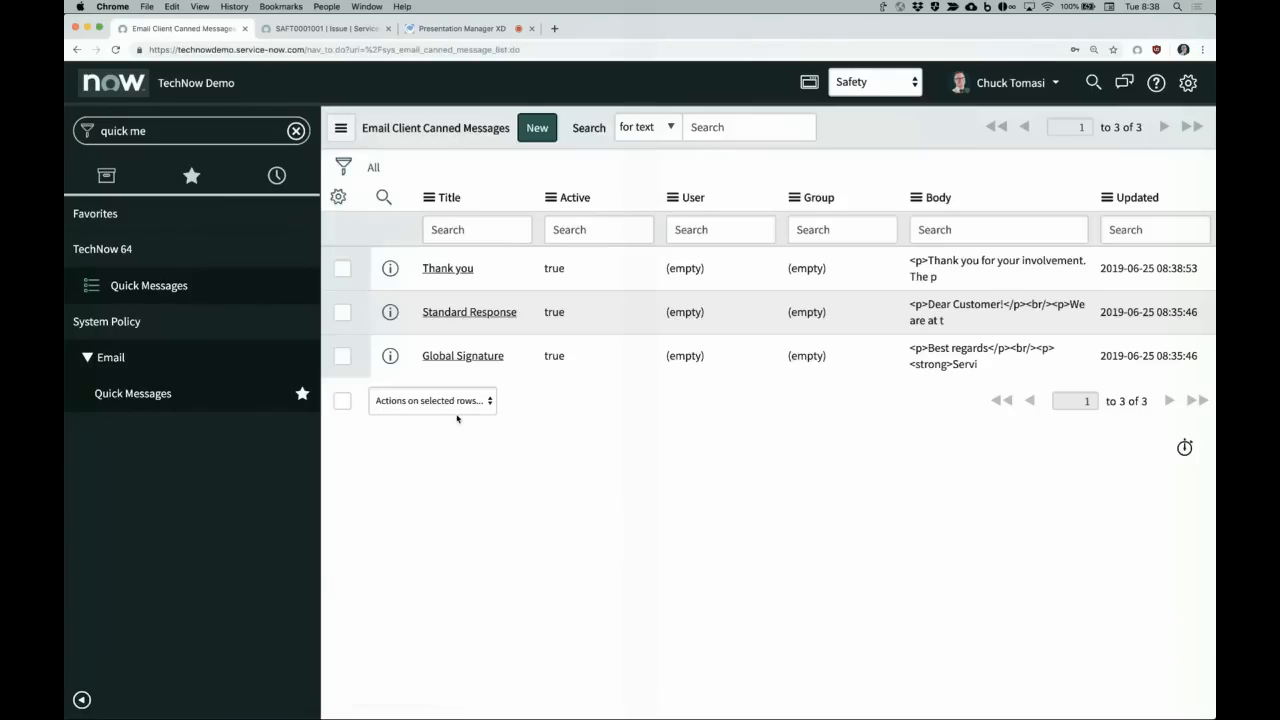
Step: Insert the updated Thank you quick message into a new email draft from the SAFT0001001 issue and check the end of its body
key(ctrl+Tab)
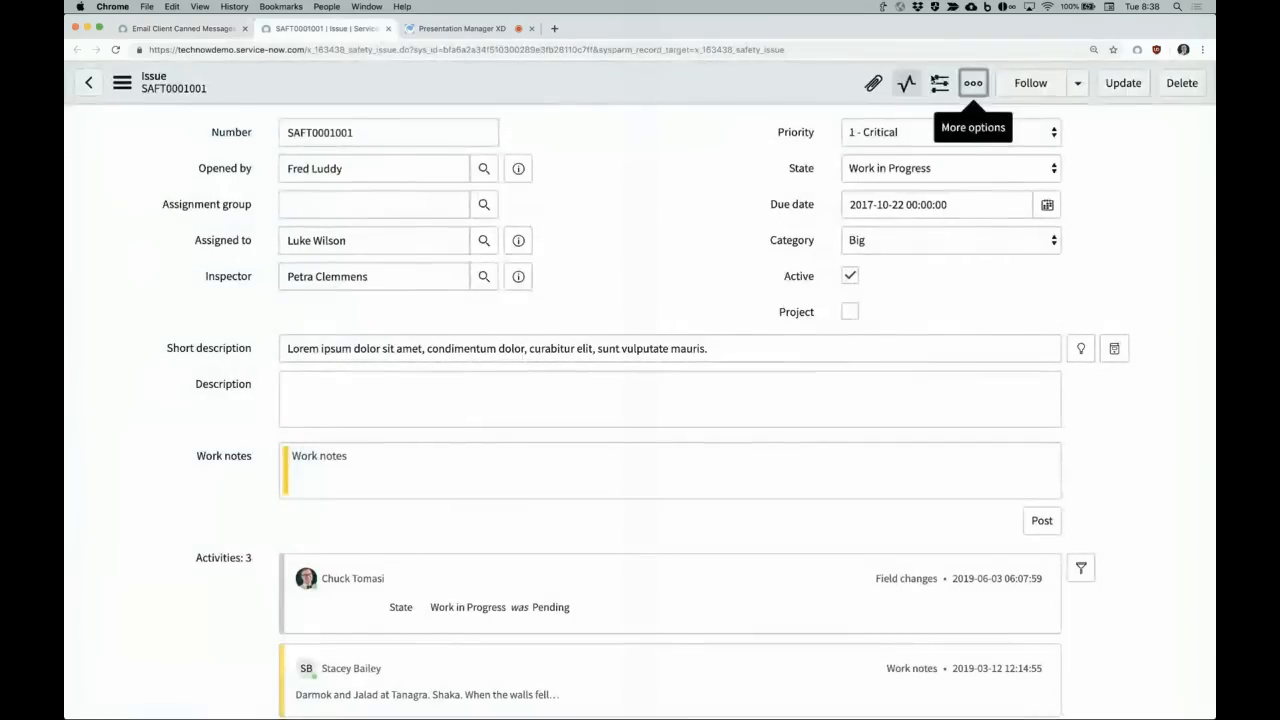
click(973, 83)
click(903, 129)
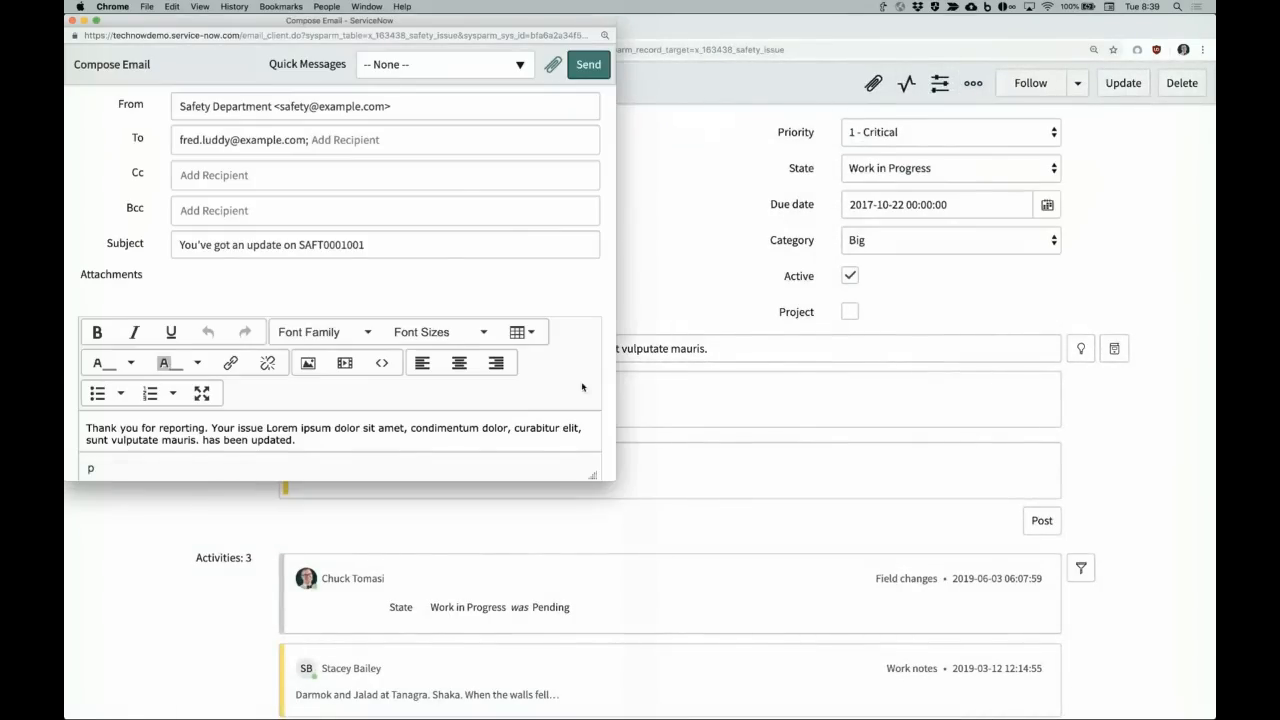
click(464, 70)
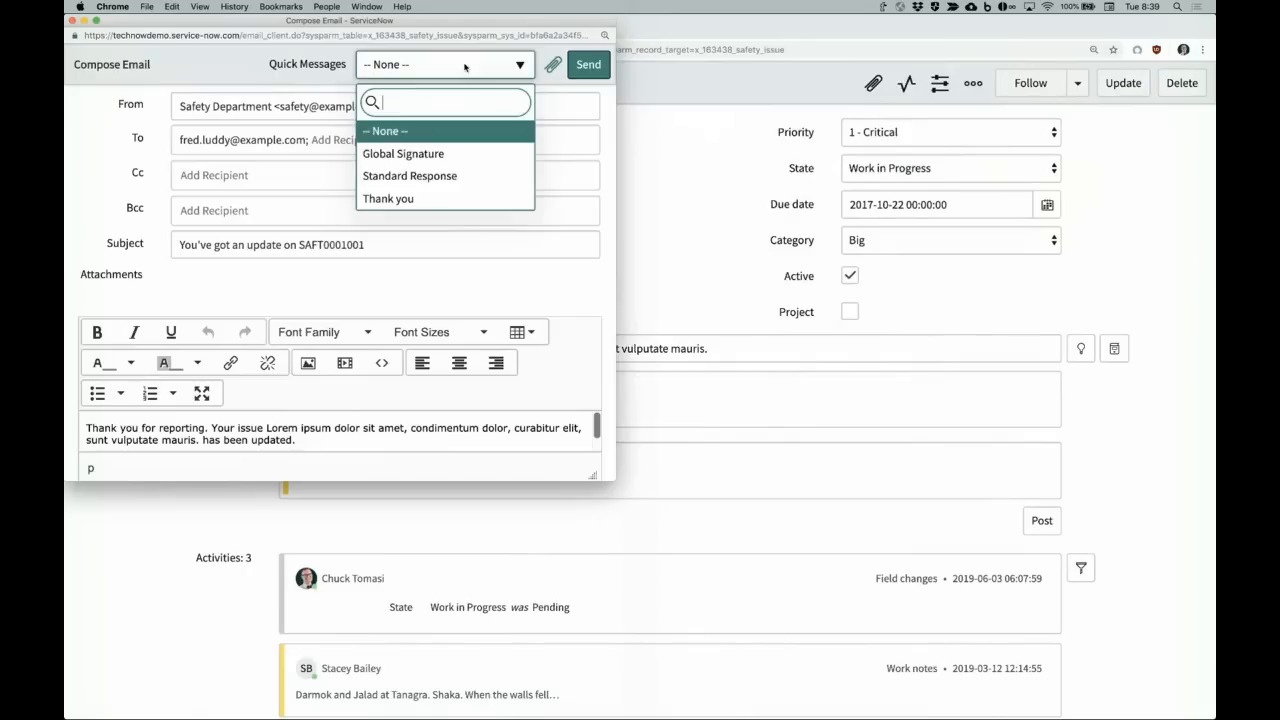
click(427, 199)
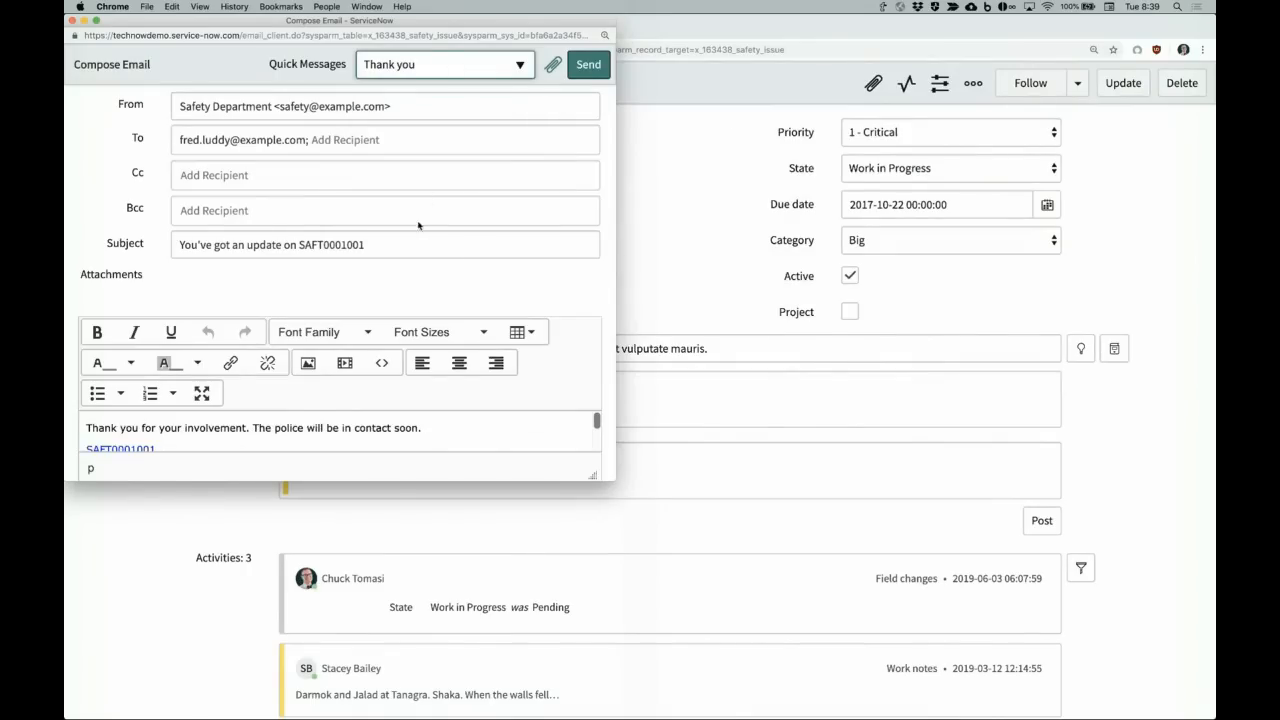
scroll(510, 418, down, 5)
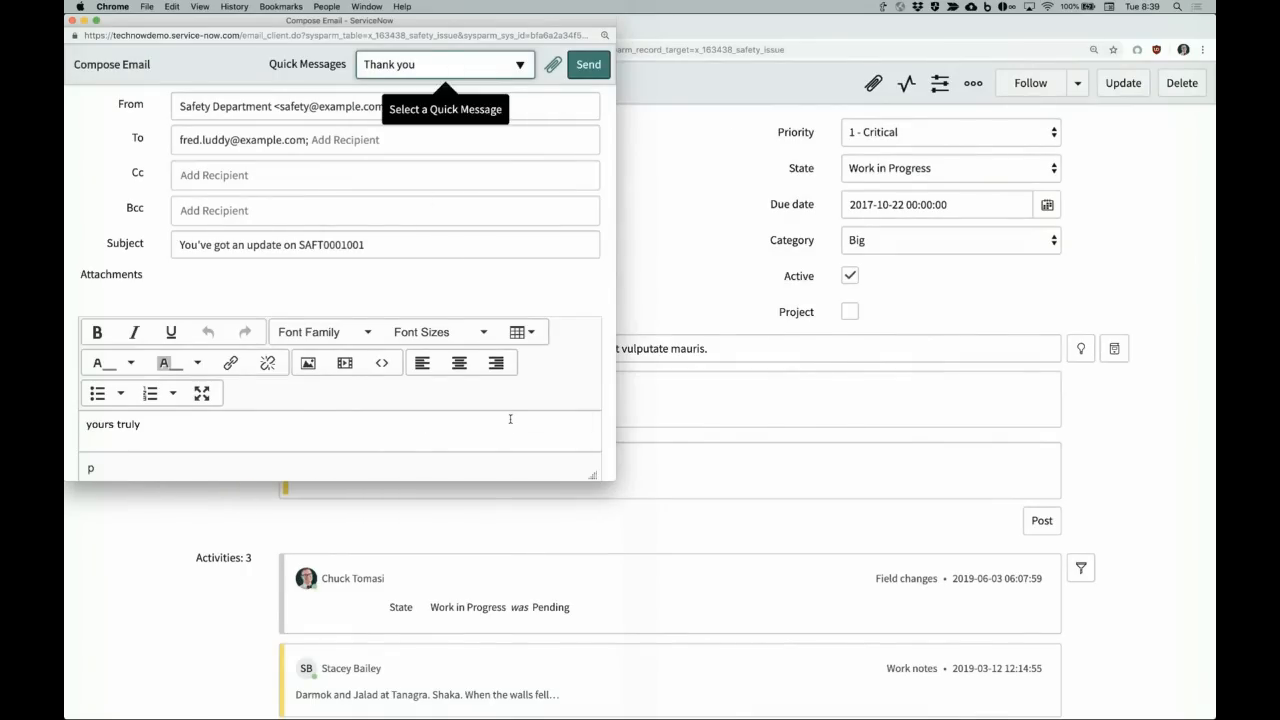
Step: Enlarge the email draft to review the whole inserted Thank you message, clear its body, and close the draft
drag(611, 478, 773, 632)
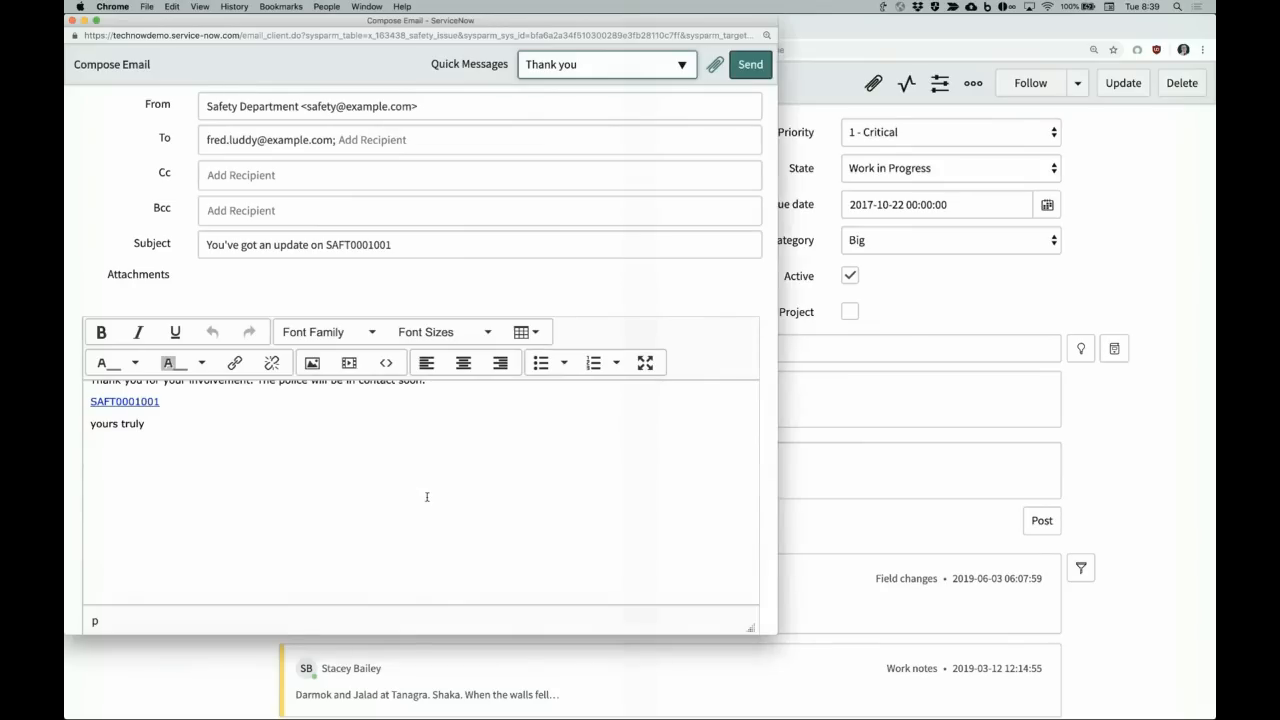
scroll(426, 496, up, 1)
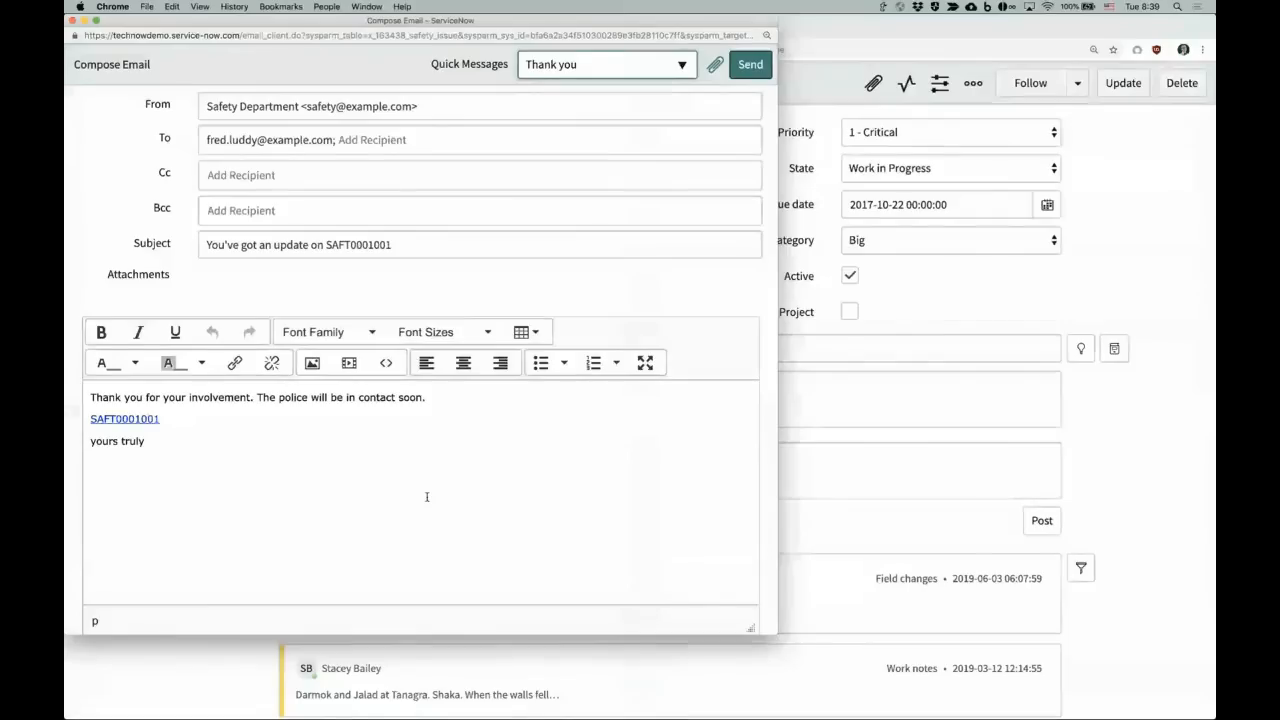
click(141, 458)
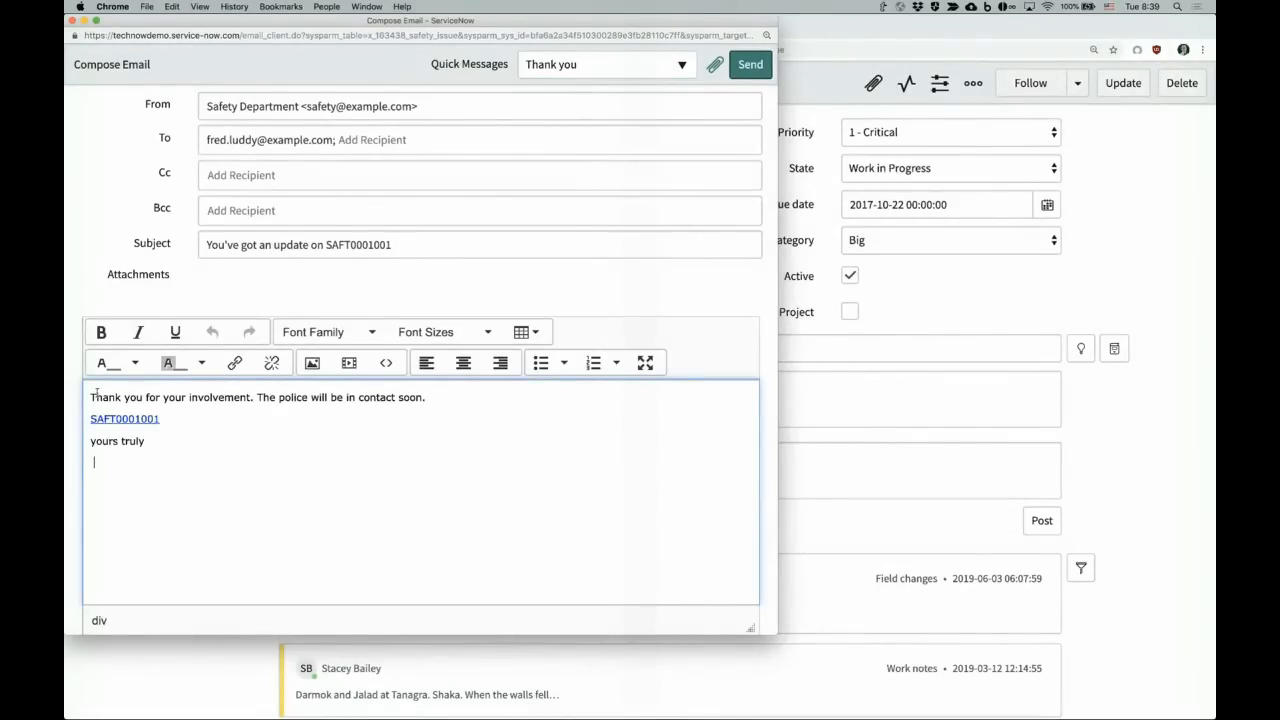
key(super+a)
key(BackSpace)
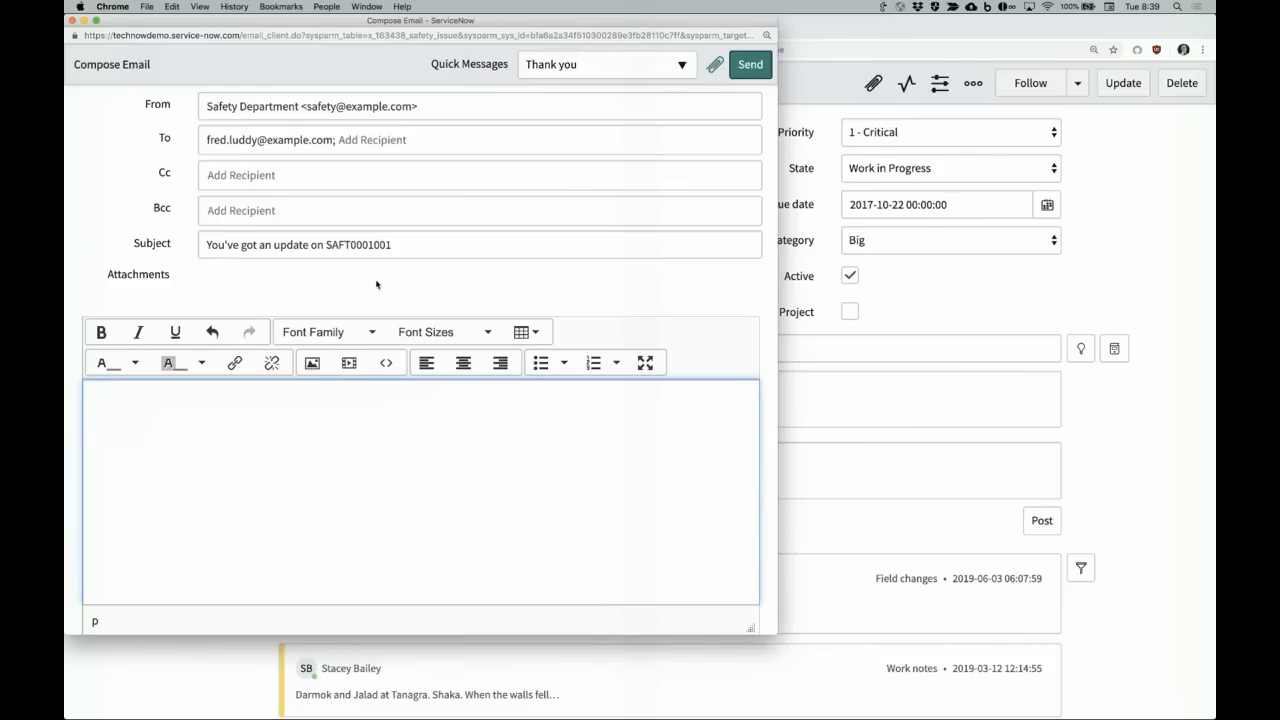
key(super+w)
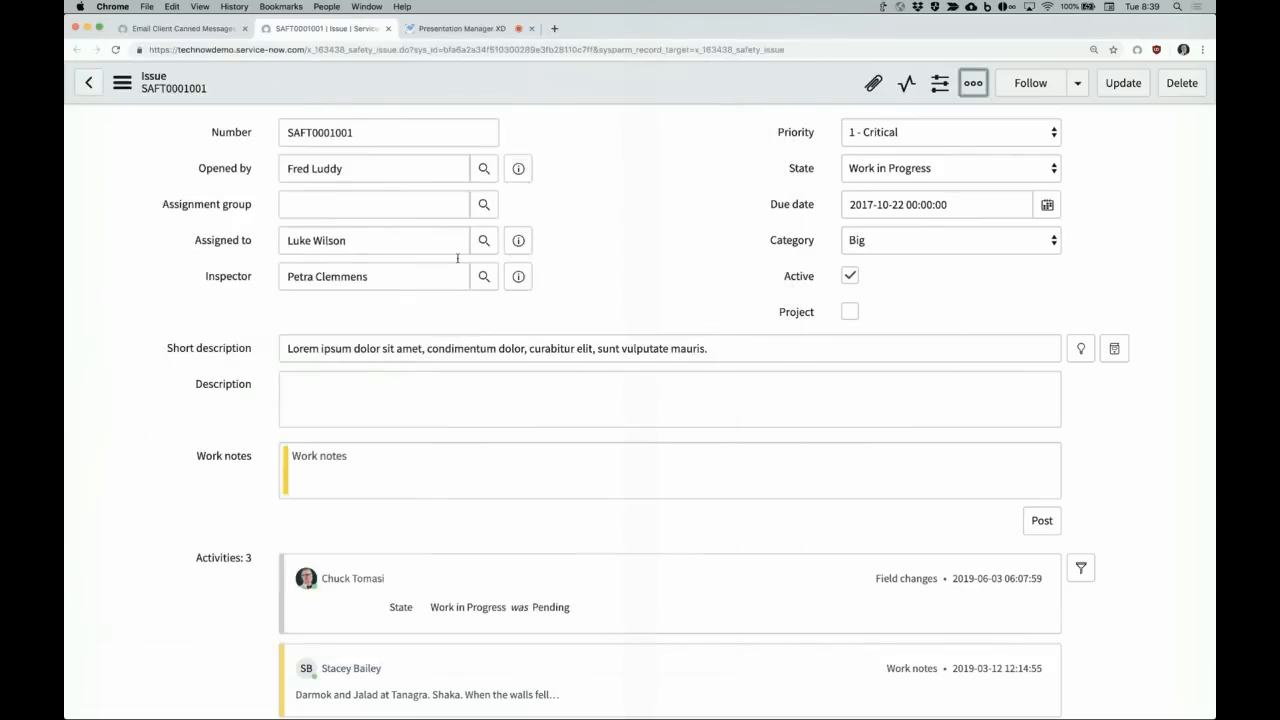
Step: Review the Thank you quick message record, open a fresh email draft from issue SAFT0001001 to check it, and close the draft
click(200, 29)
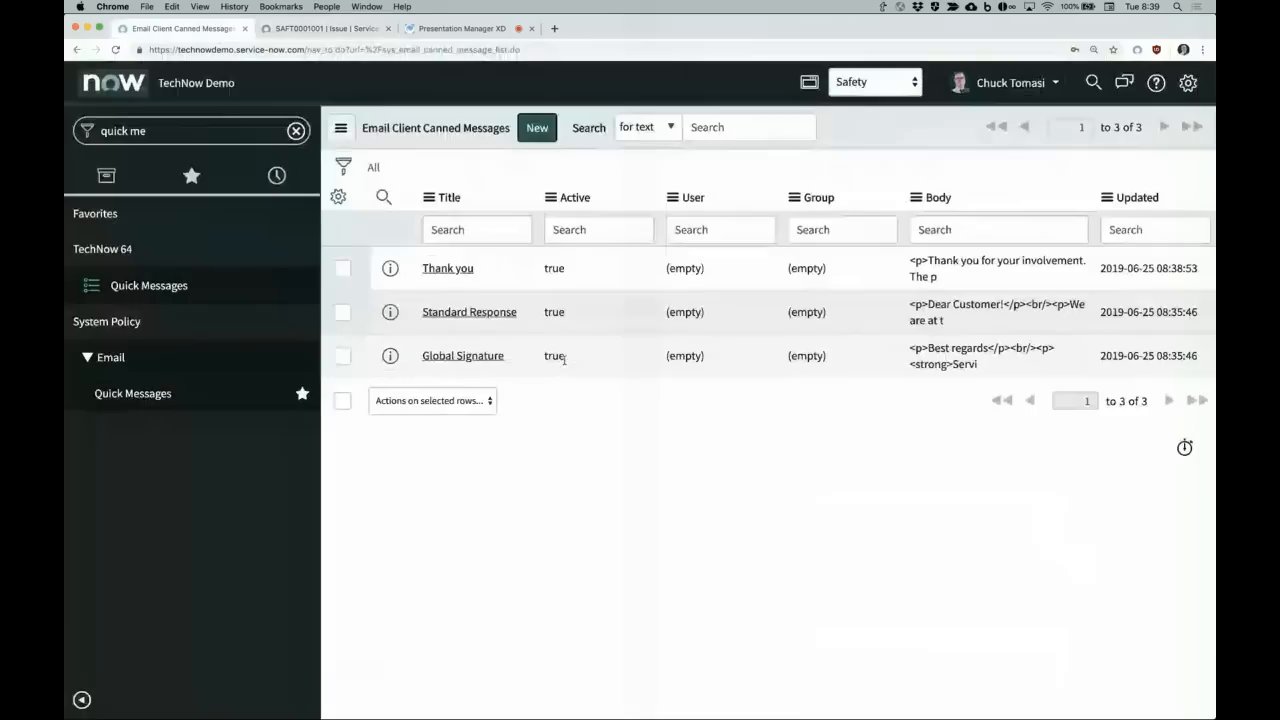
click(450, 265)
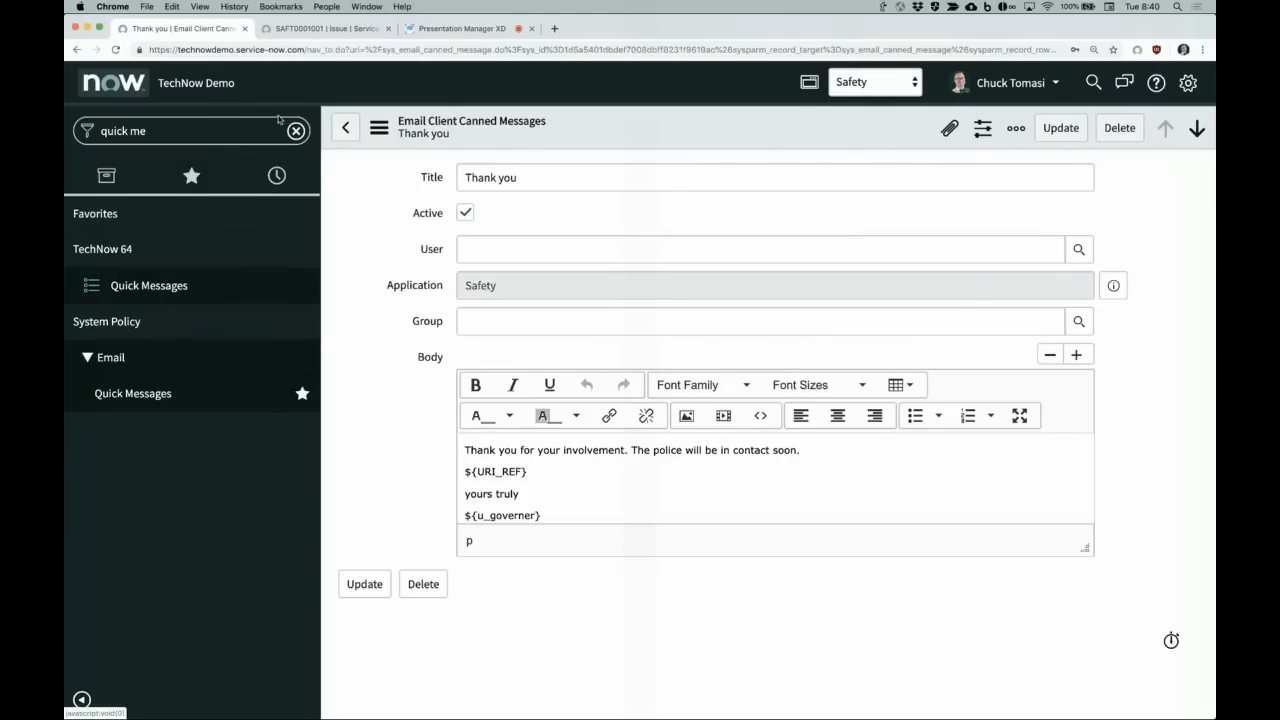
click(349, 28)
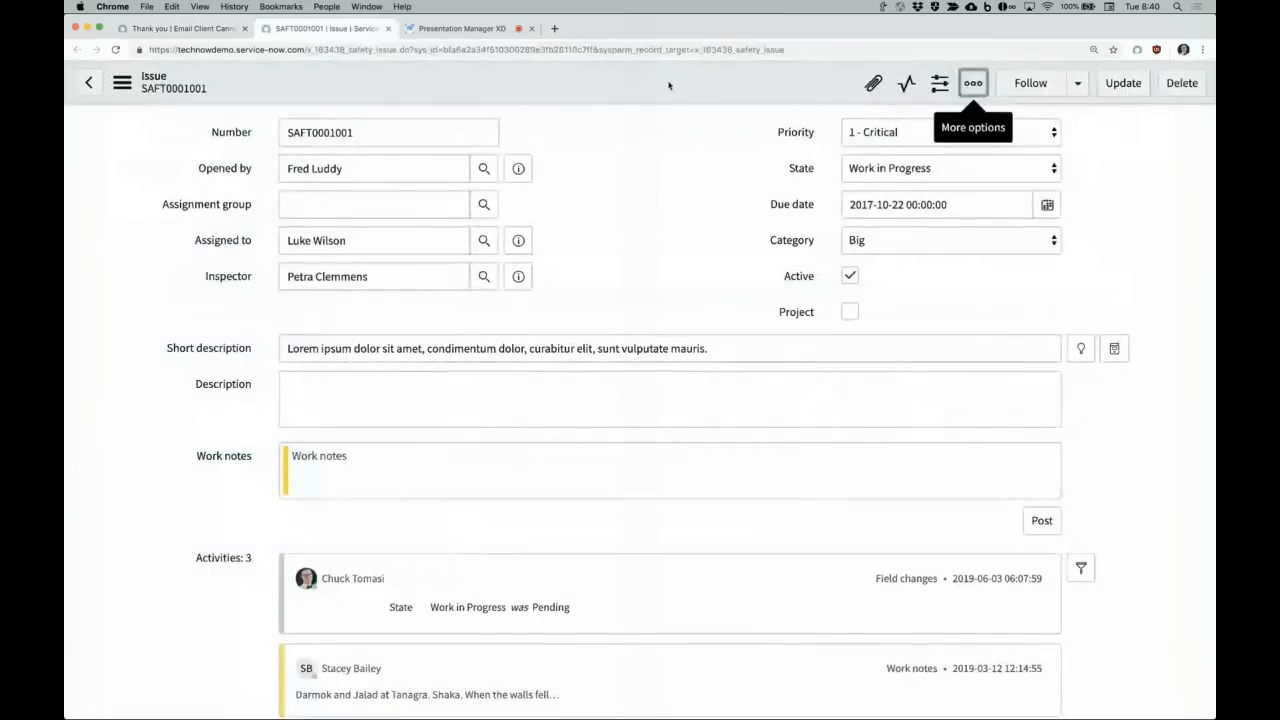
click(971, 86)
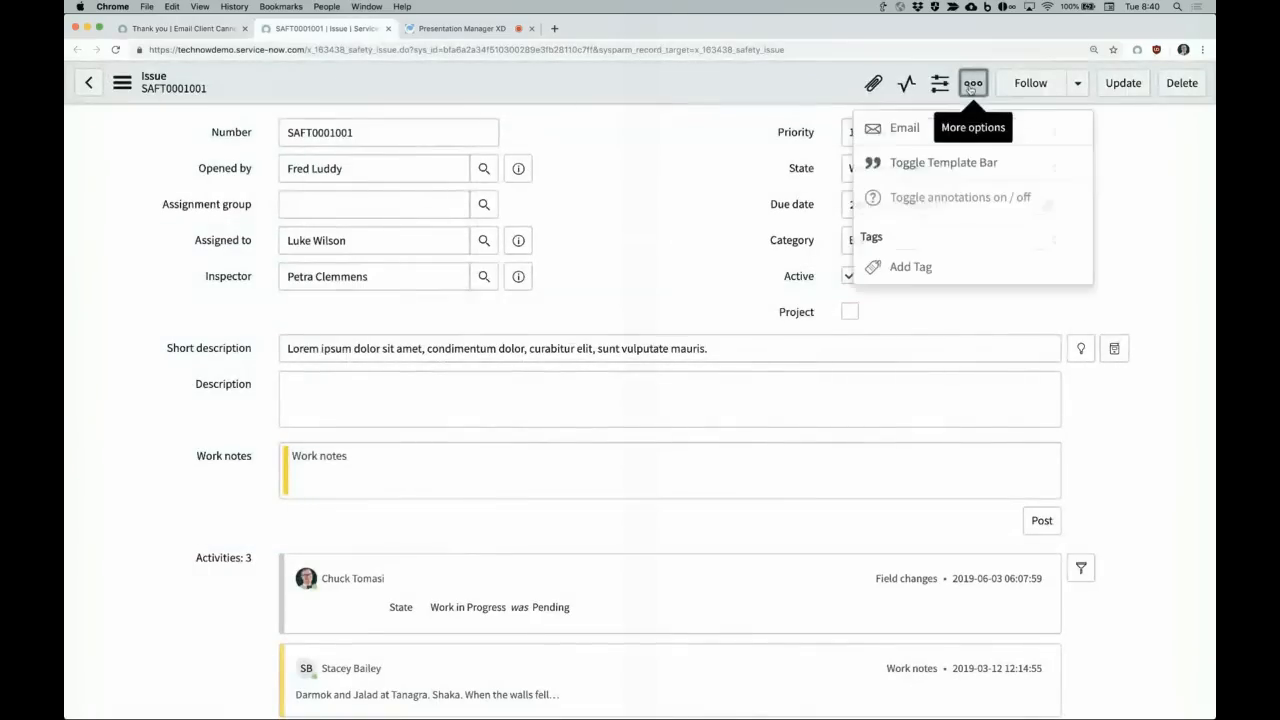
click(904, 130)
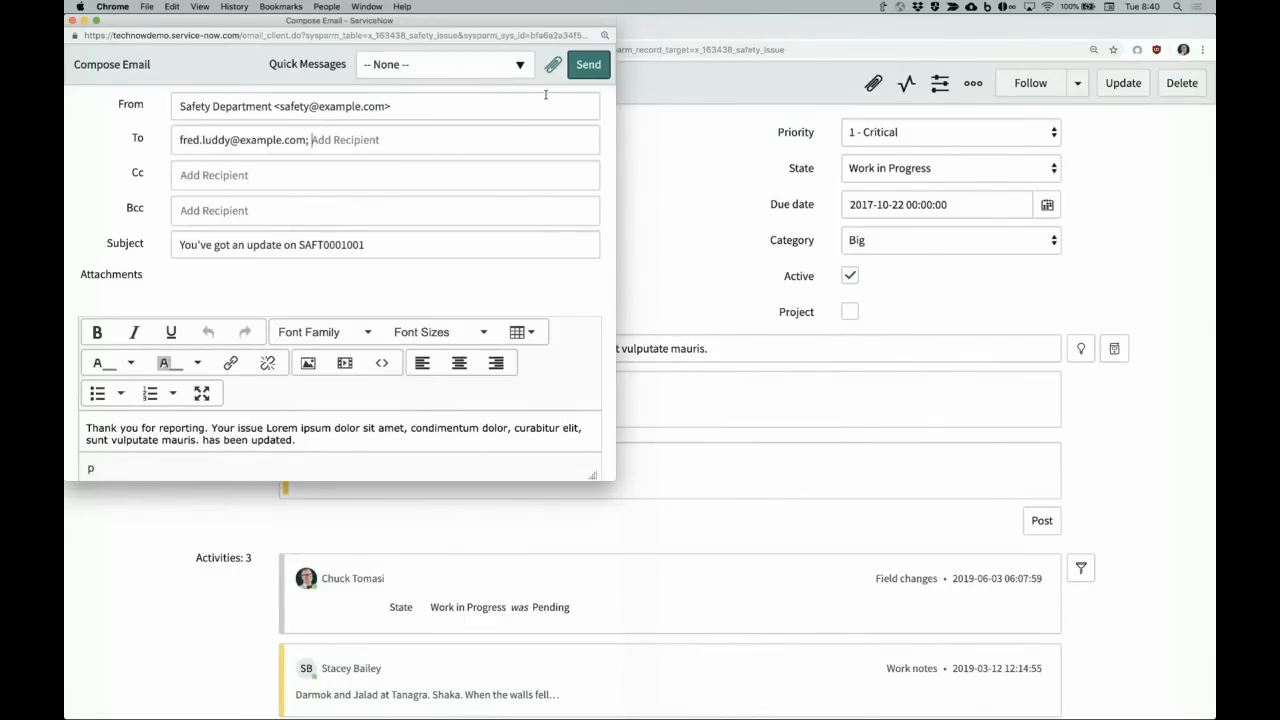
key(super+w)
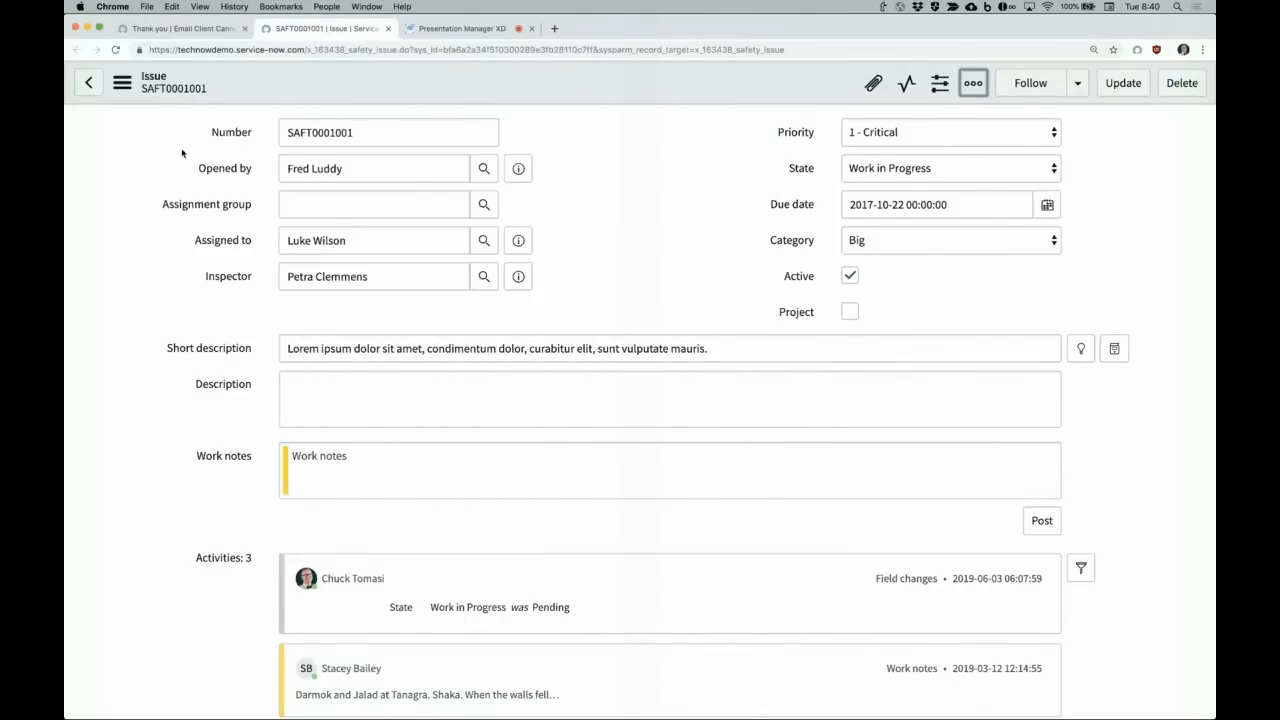
Step: Return to the Thank you quick message record and examine the notification channels in the system settings
click(206, 28)
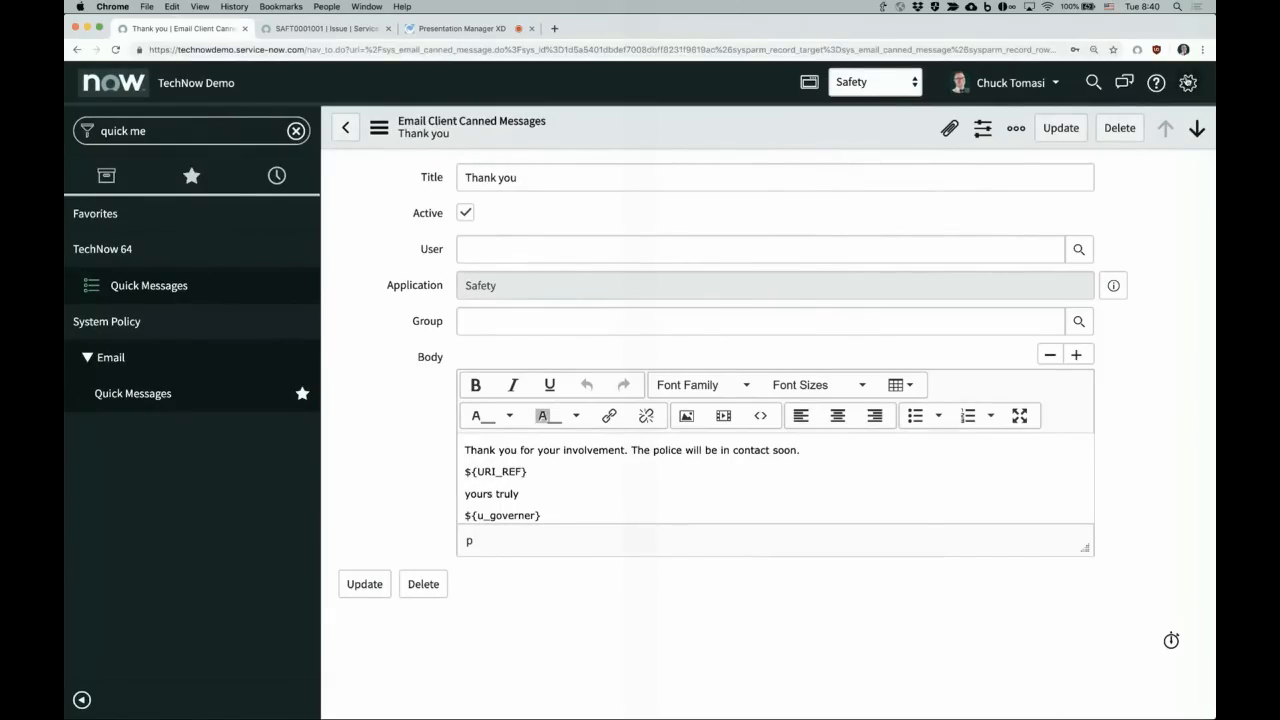
click(1188, 82)
click(318, 355)
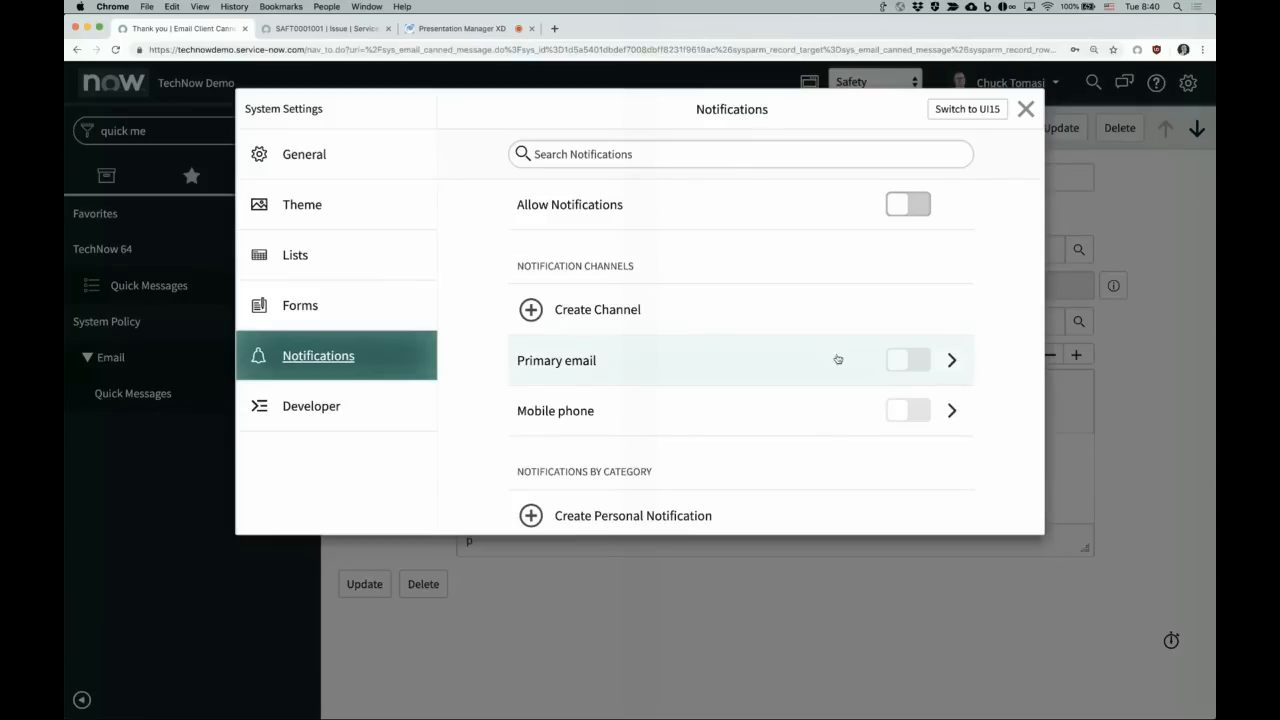
click(1026, 109)
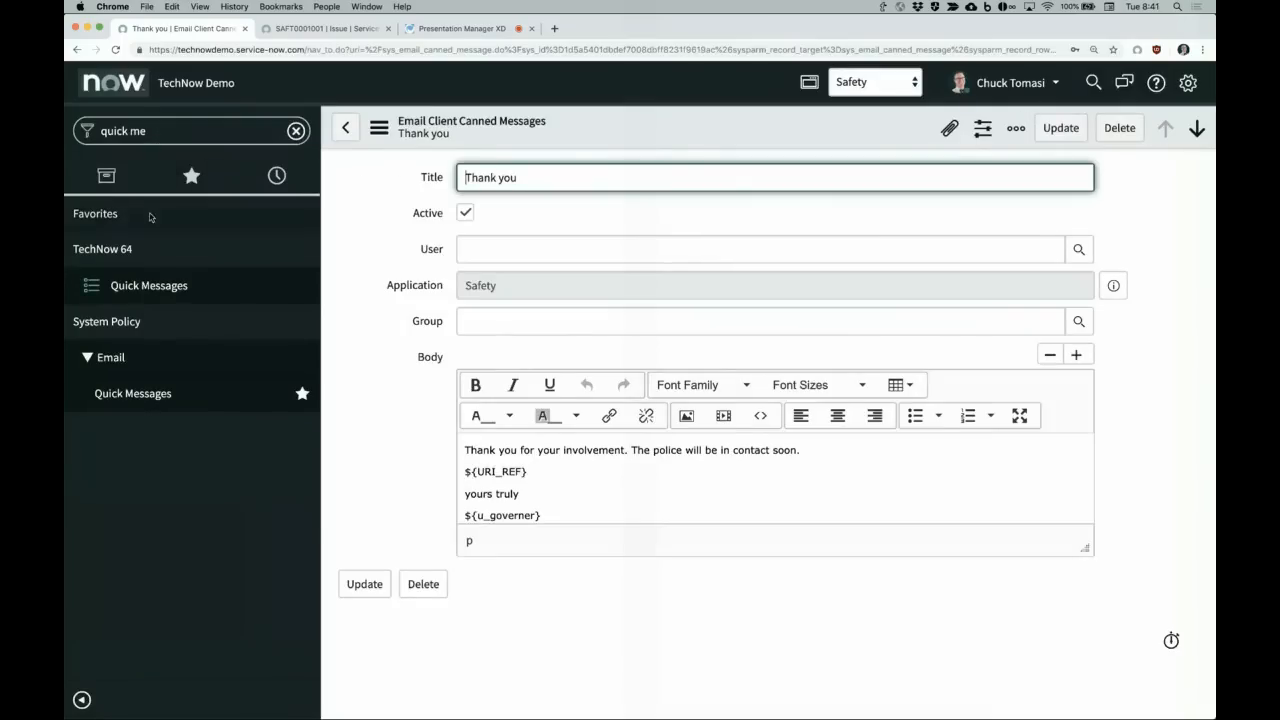
Step: Open the favorited glide.email_client.show_sms_option system property and switch the application scope to Global
click(178, 186)
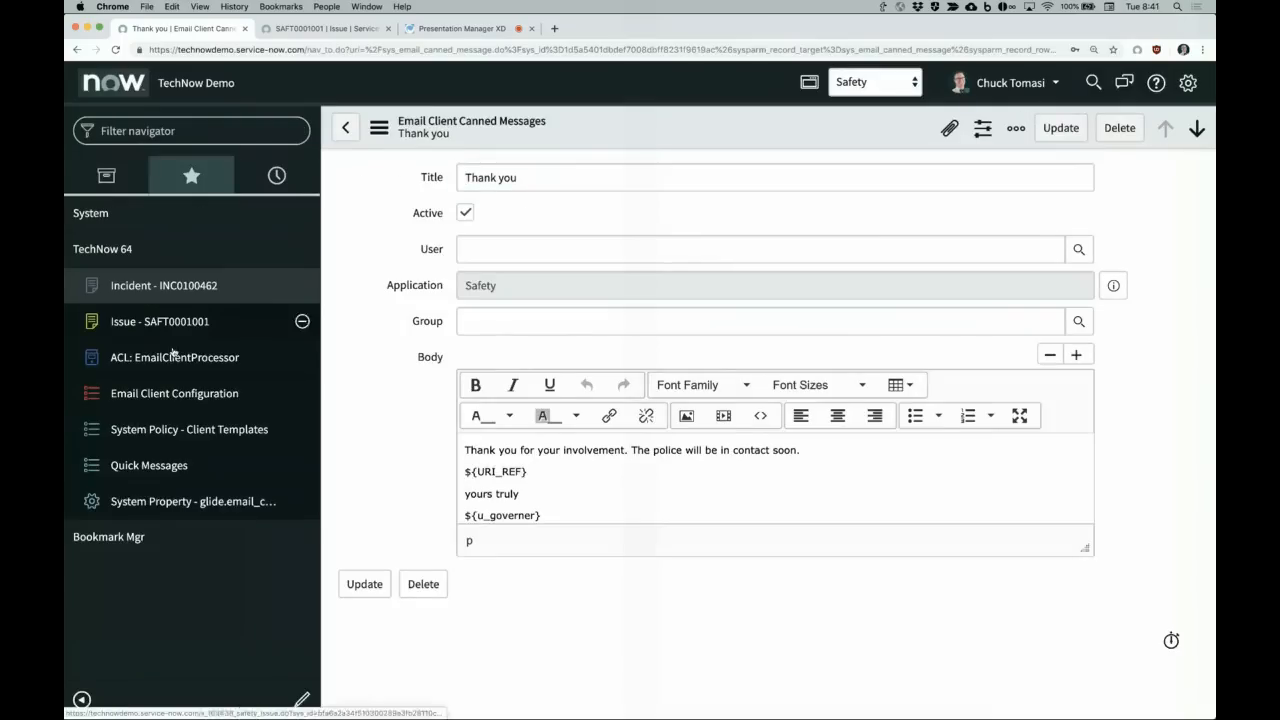
click(205, 501)
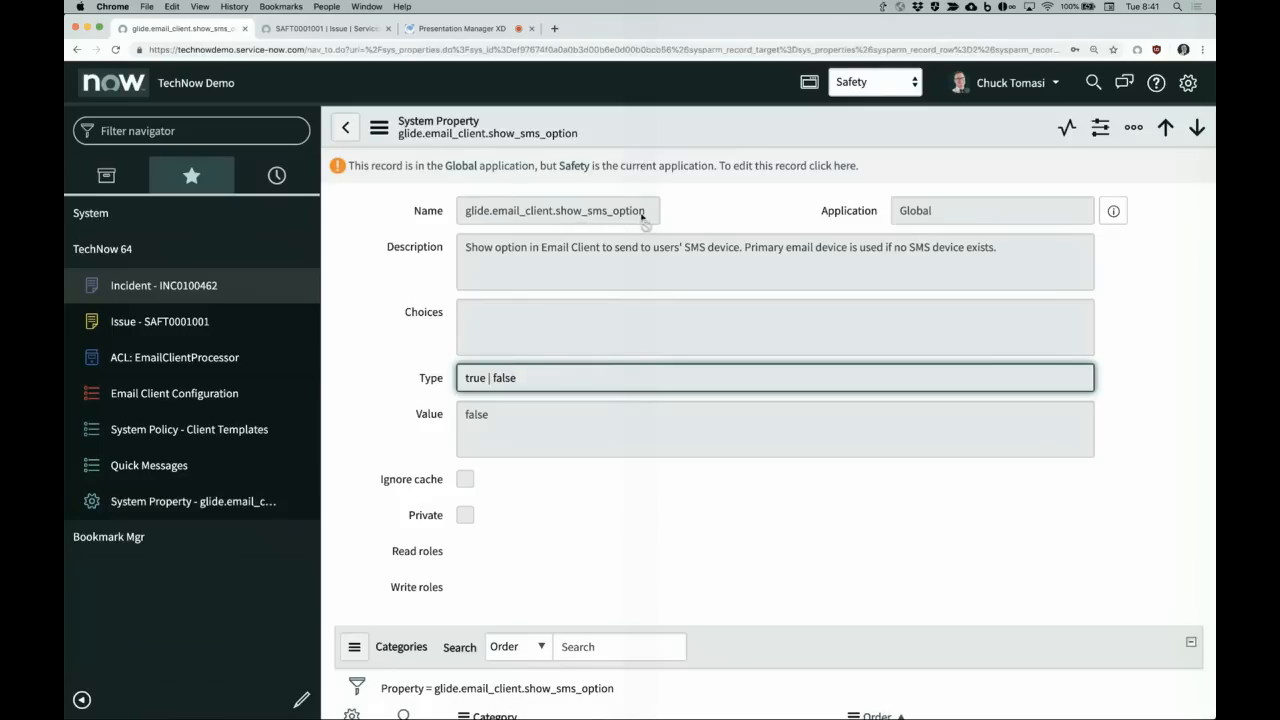
click(865, 83)
scroll(865, 83, up, 15)
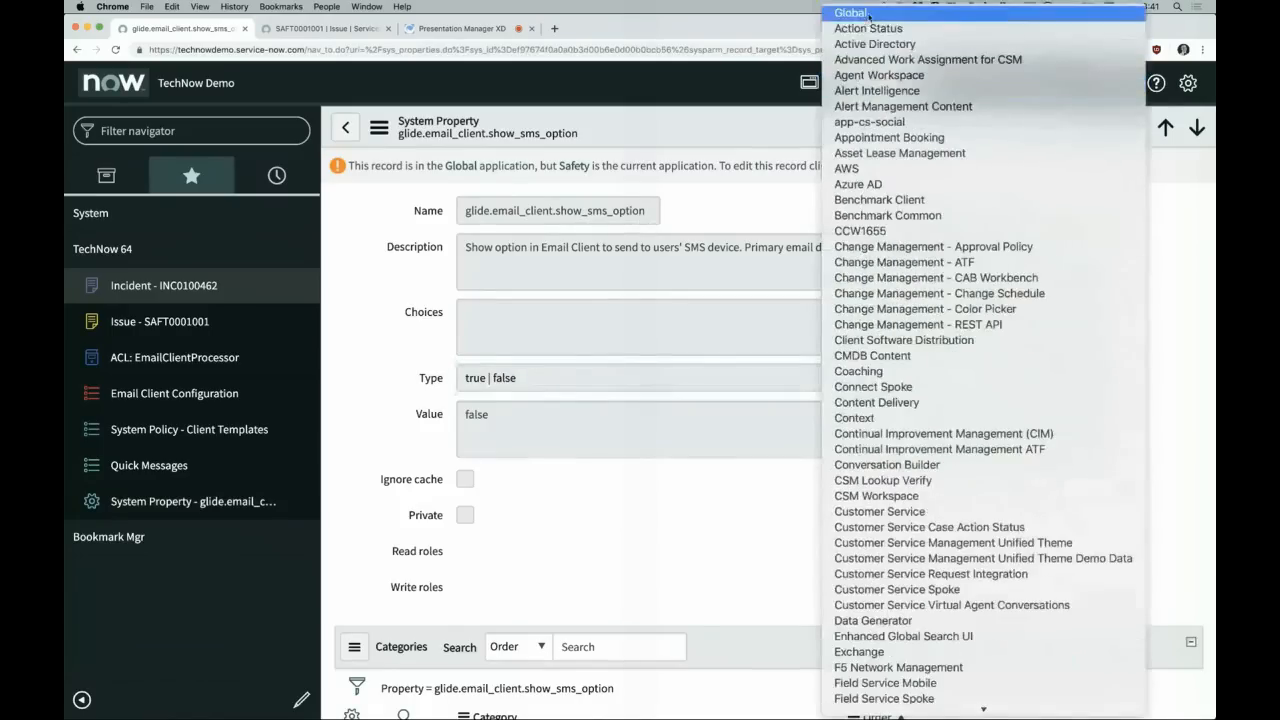
click(858, 10)
Step: Set the value of the SMS option system property to true and save the update
double_click(531, 377)
text(treu)
key(BackSpace)
key(BackSpace)
text(ue)
click(364, 595)
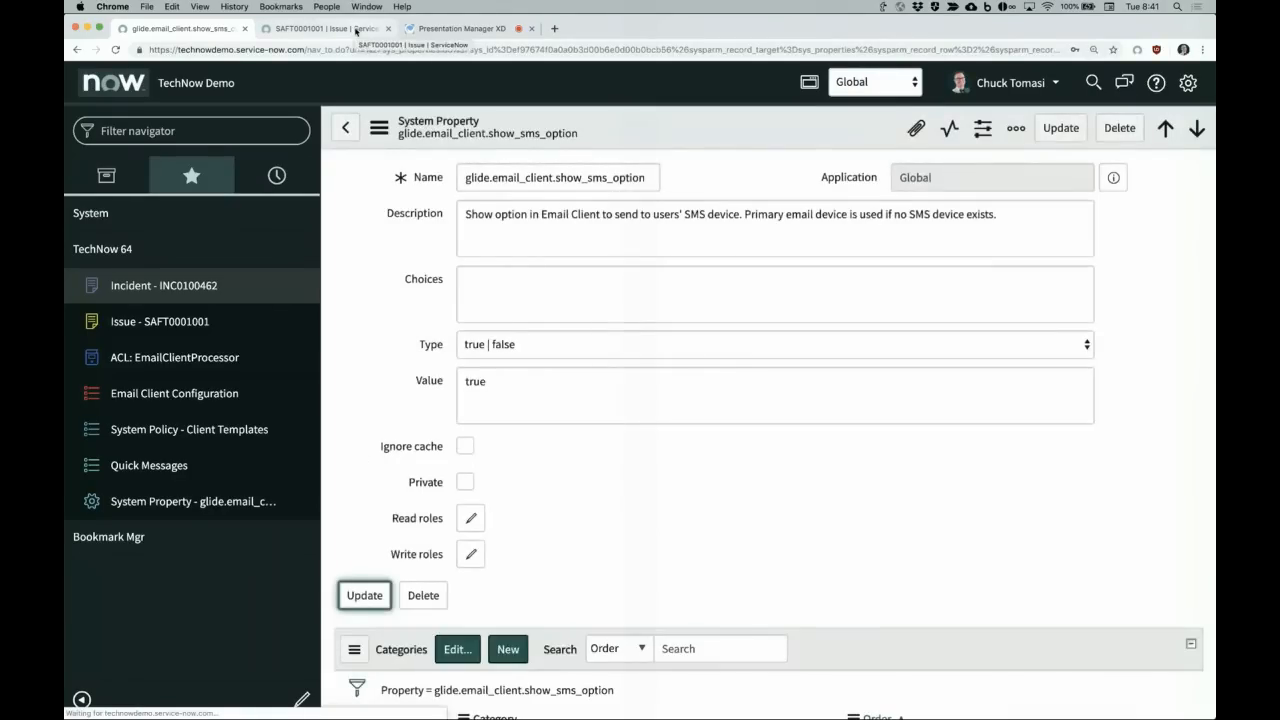
Step: Reload an email draft from issue SAFT0001001, try the "Send to each recipient's SMS device" option, and close the draft
click(356, 31)
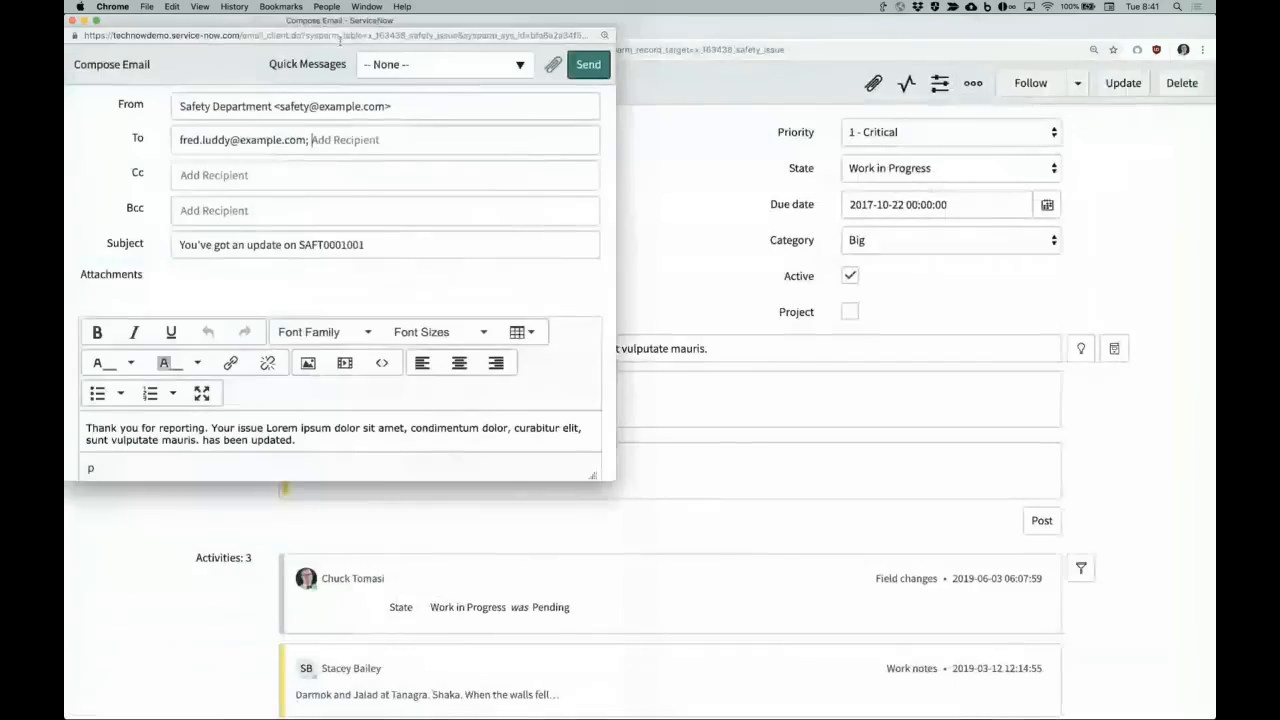
right_click(207, 72)
click(235, 97)
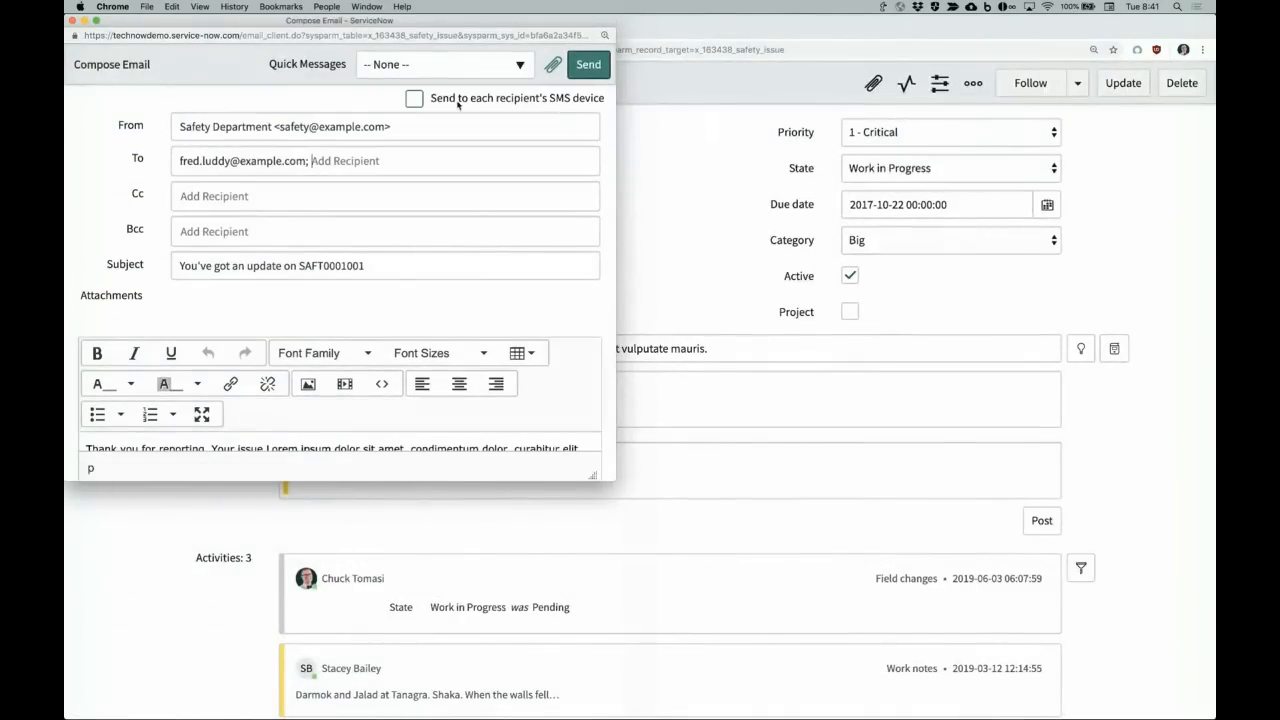
click(417, 101)
scroll(302, 446, down, 1)
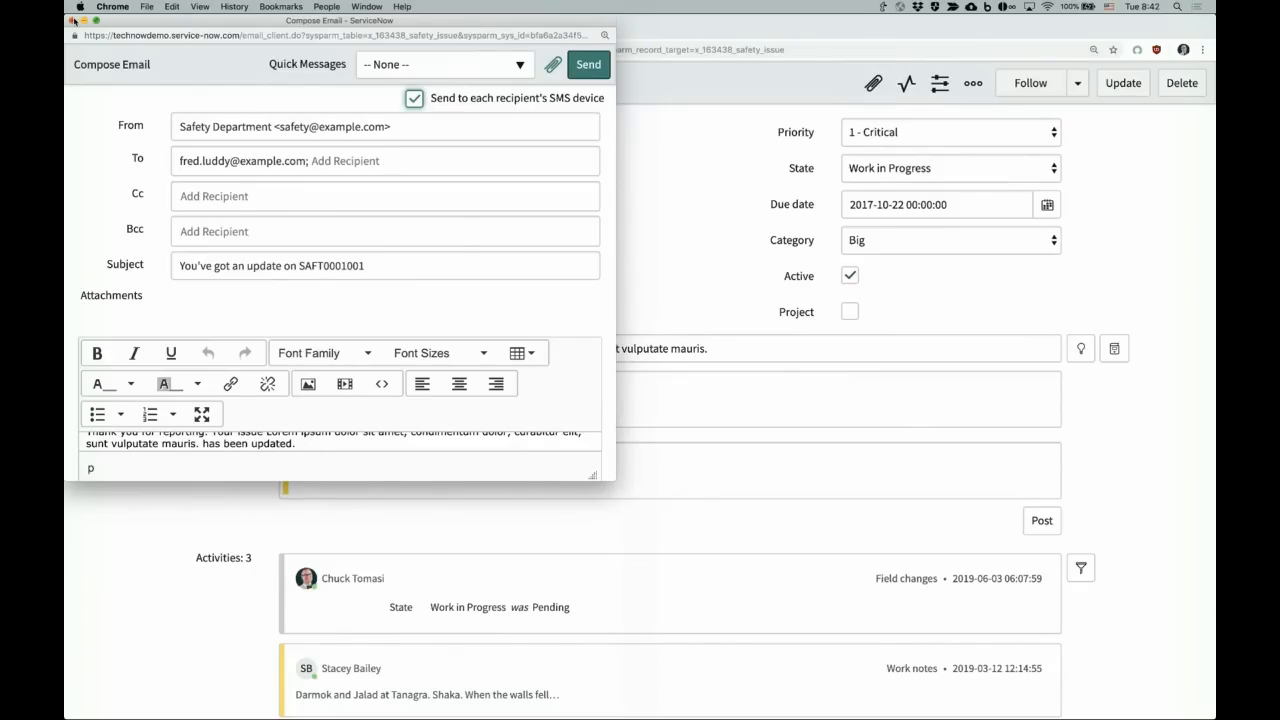
click(72, 20)
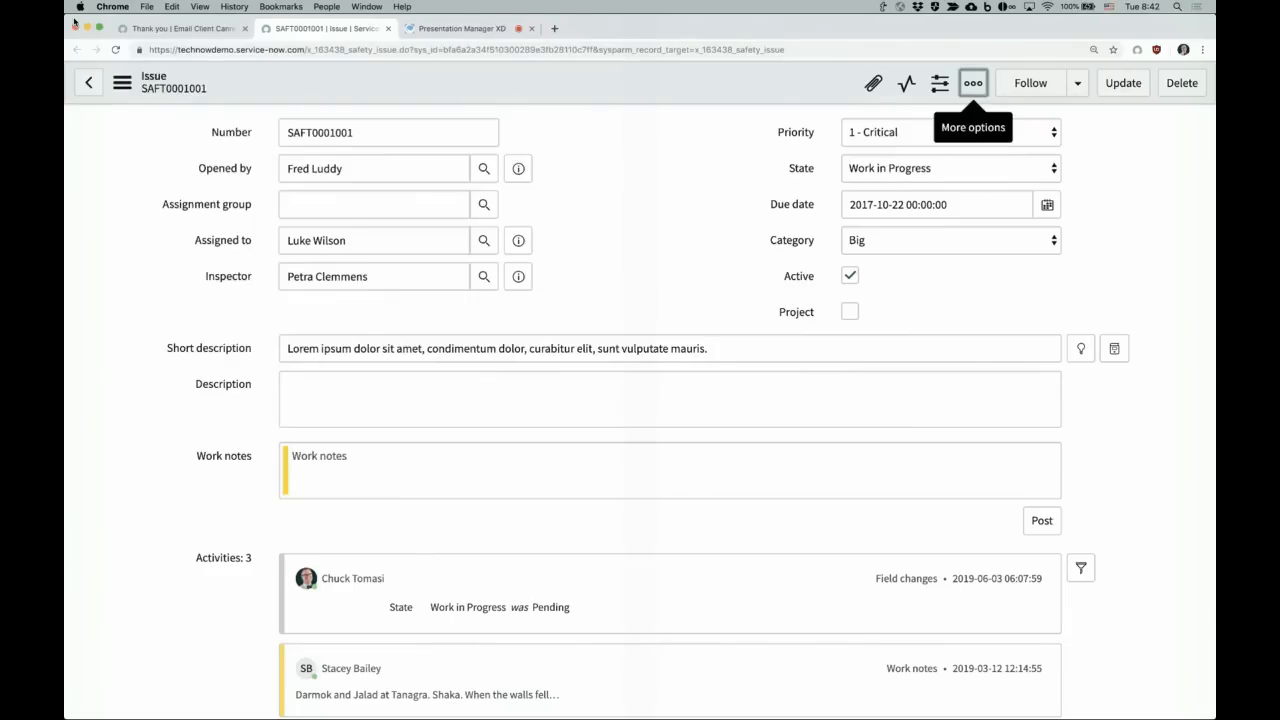
Step: Return to the Thank you quick message record and switch the application scope back to Safety
click(180, 28)
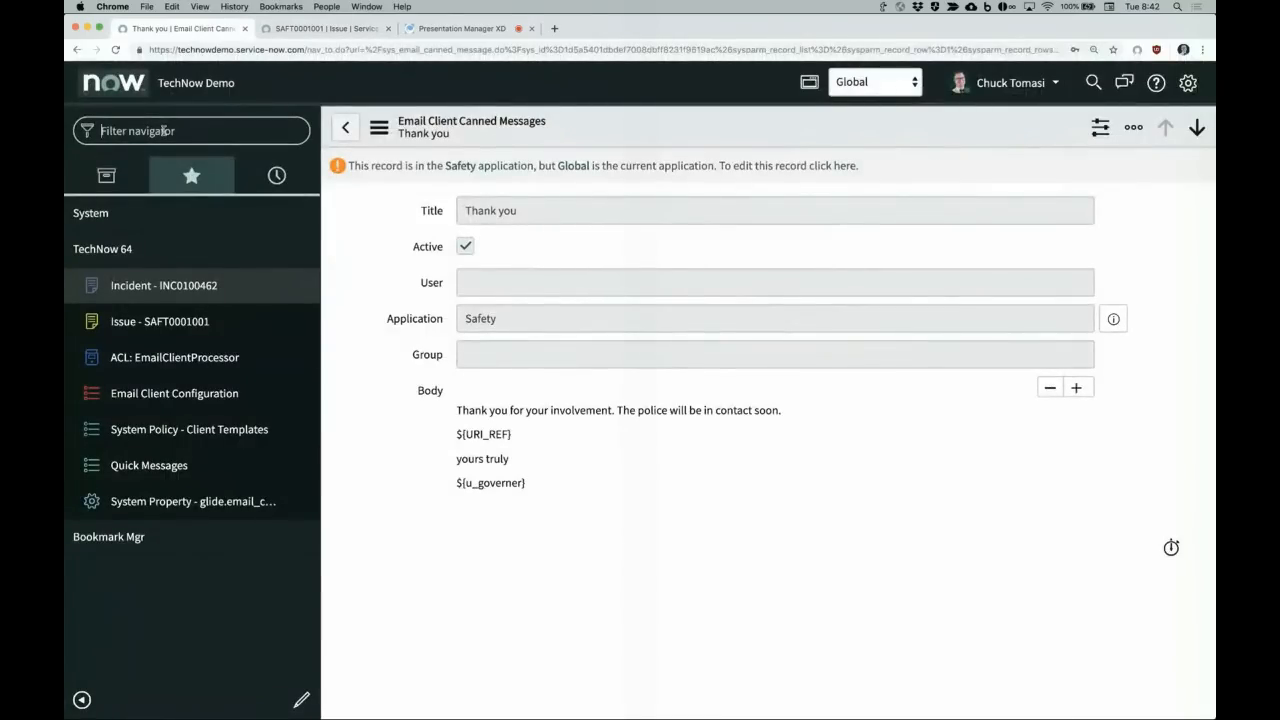
click(870, 84)
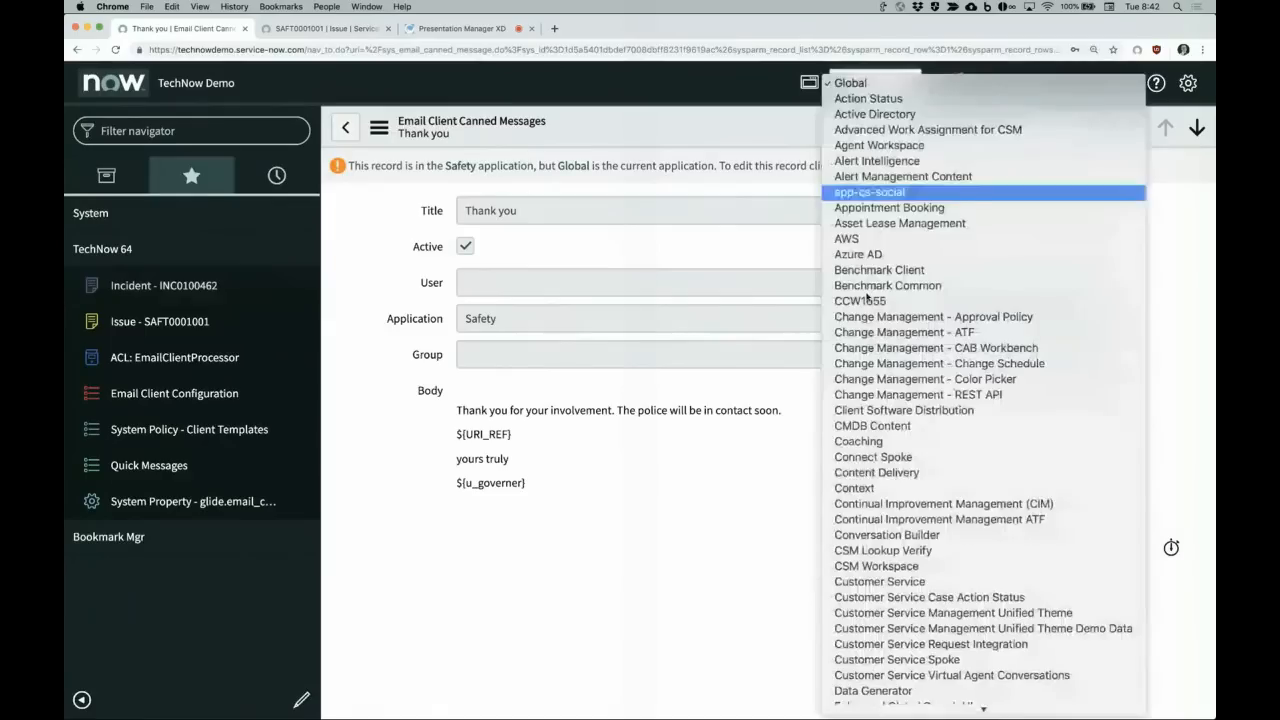
scroll(875, 472, down, 15)
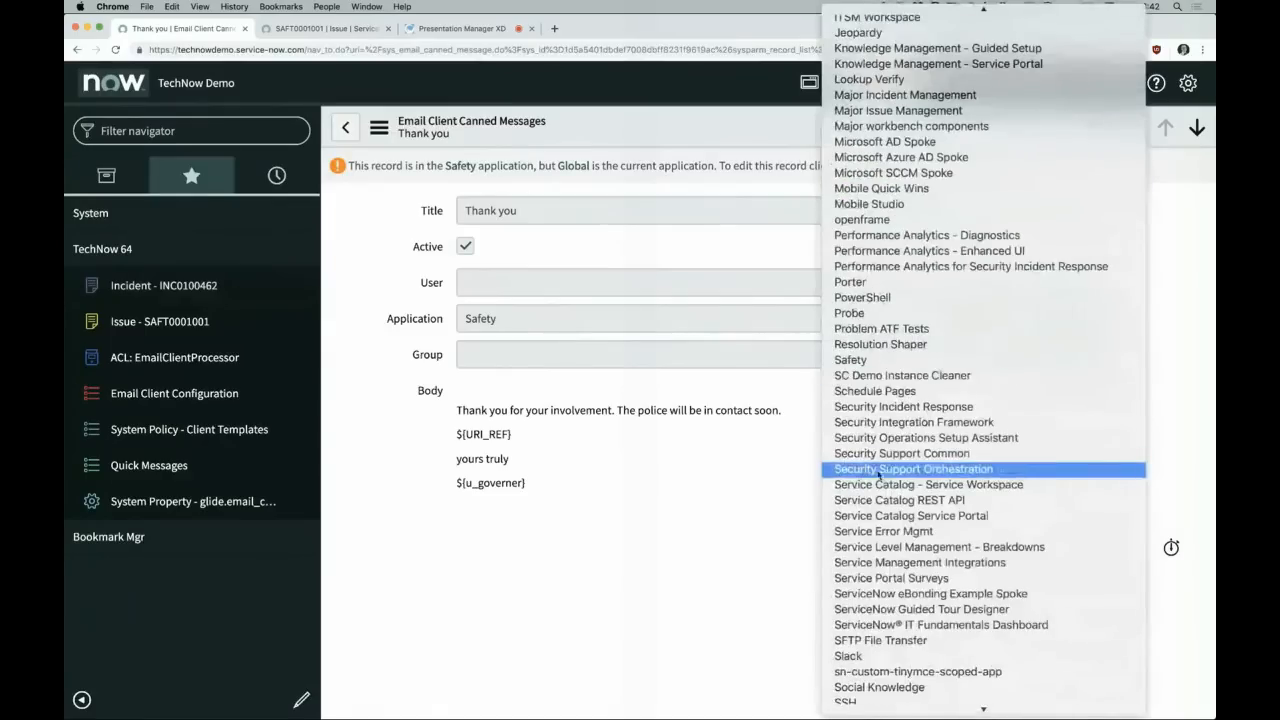
click(869, 362)
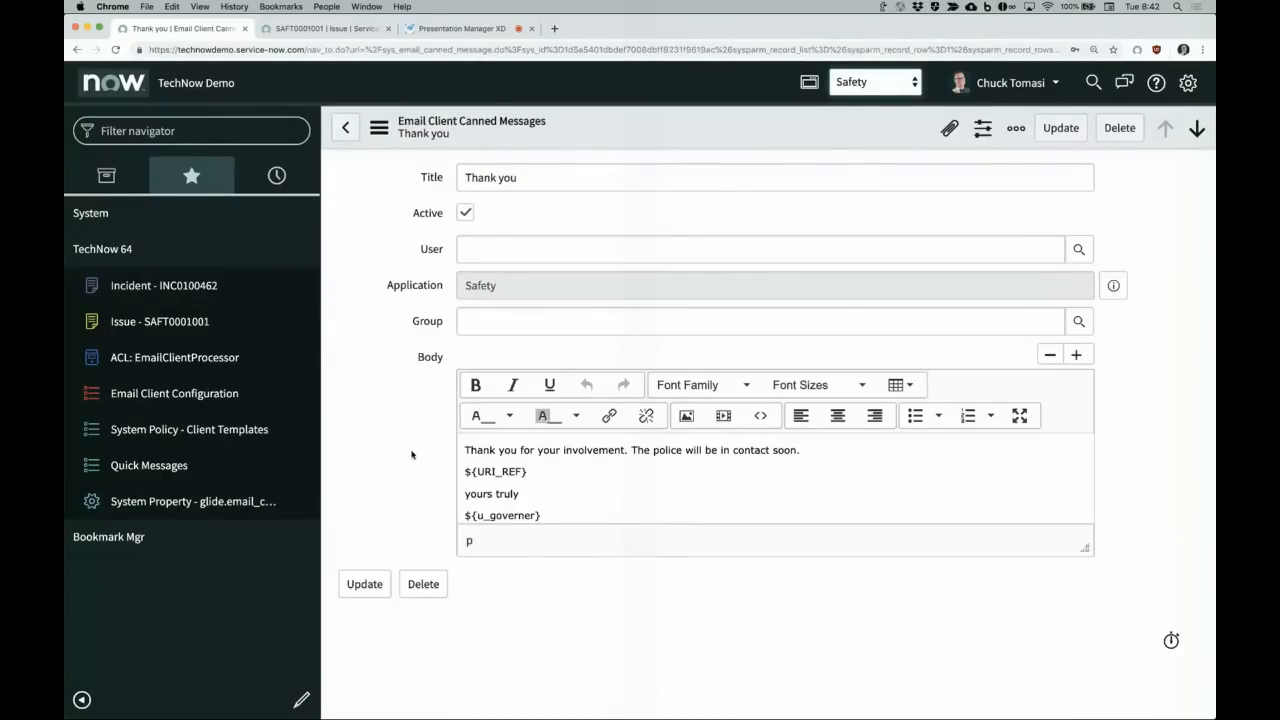
Step: Open the Safety Issues email client configuration, switch the application scope to Global, and delete the record
click(196, 395)
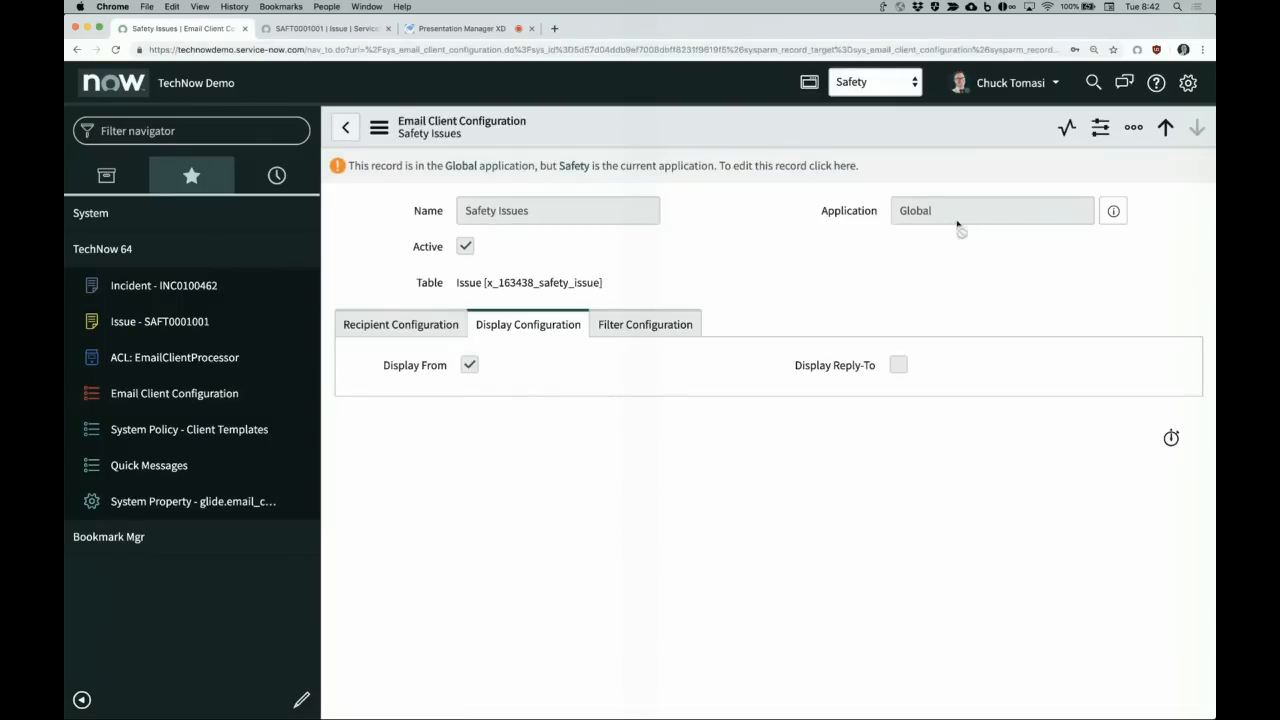
click(862, 82)
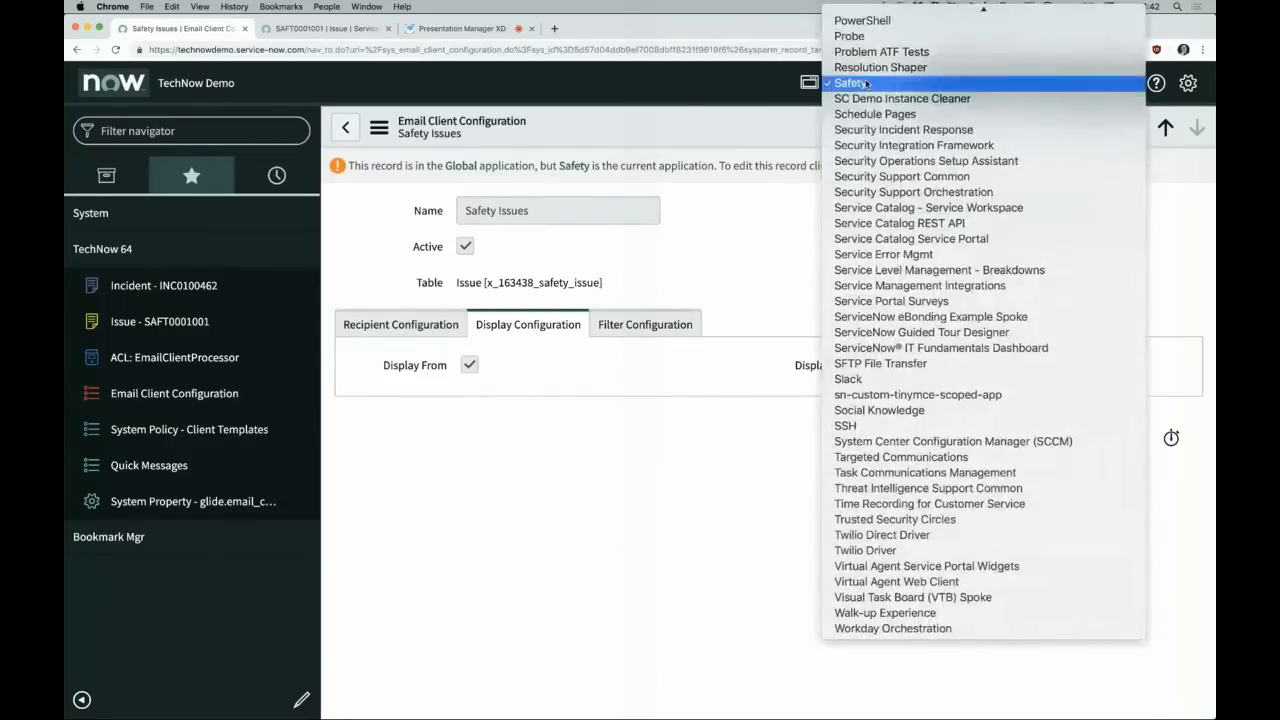
click(860, 8)
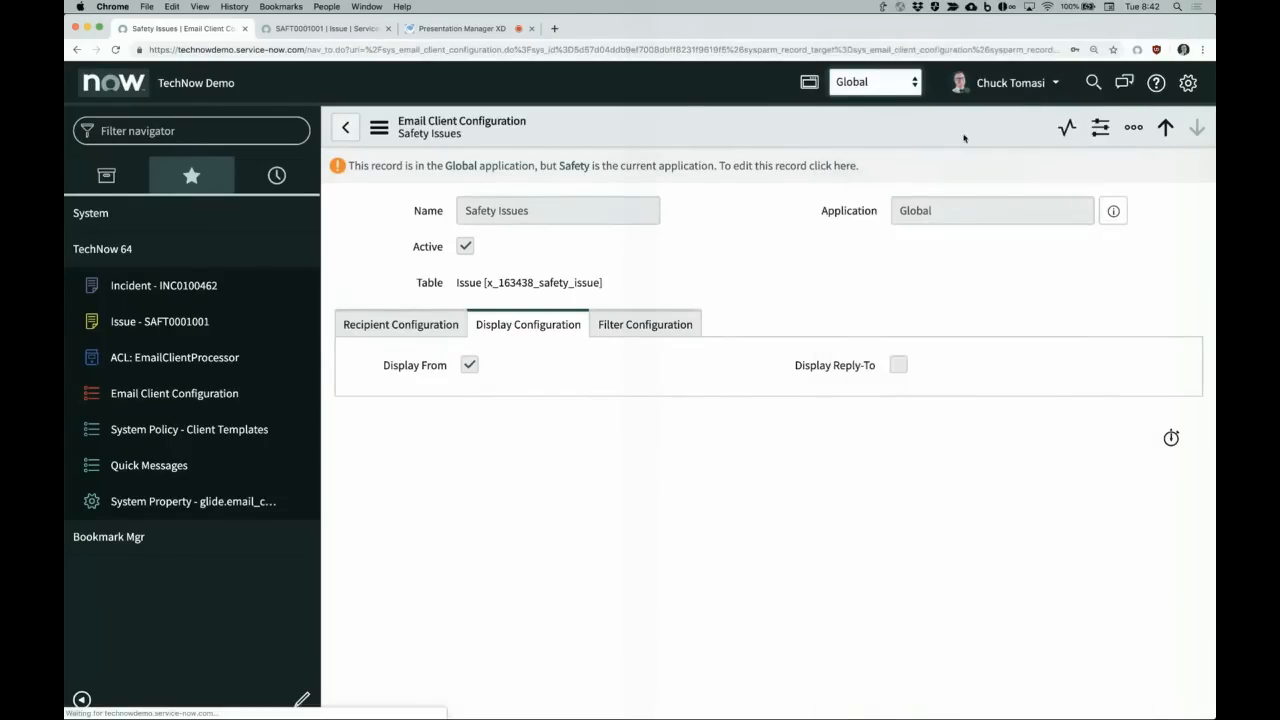
click(1120, 128)
click(864, 262)
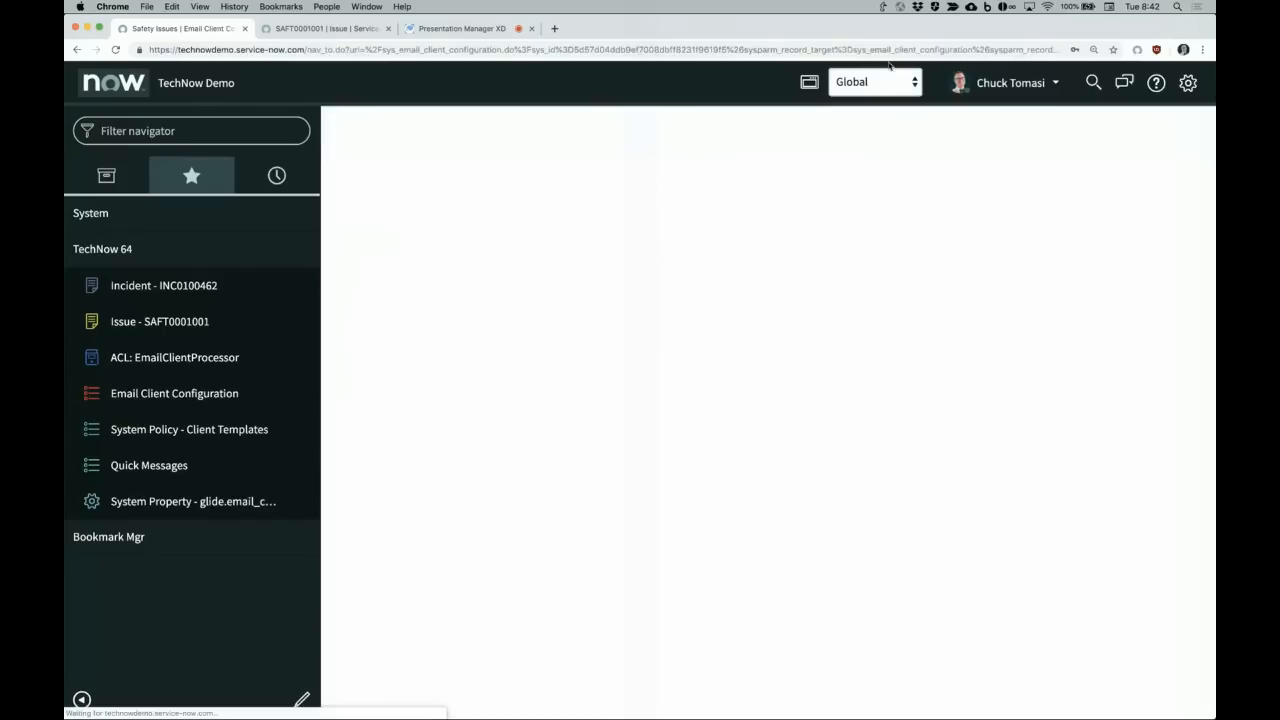
Step: Switch the application scope from Global to Safety
click(875, 82)
scroll(884, 522, down, 15)
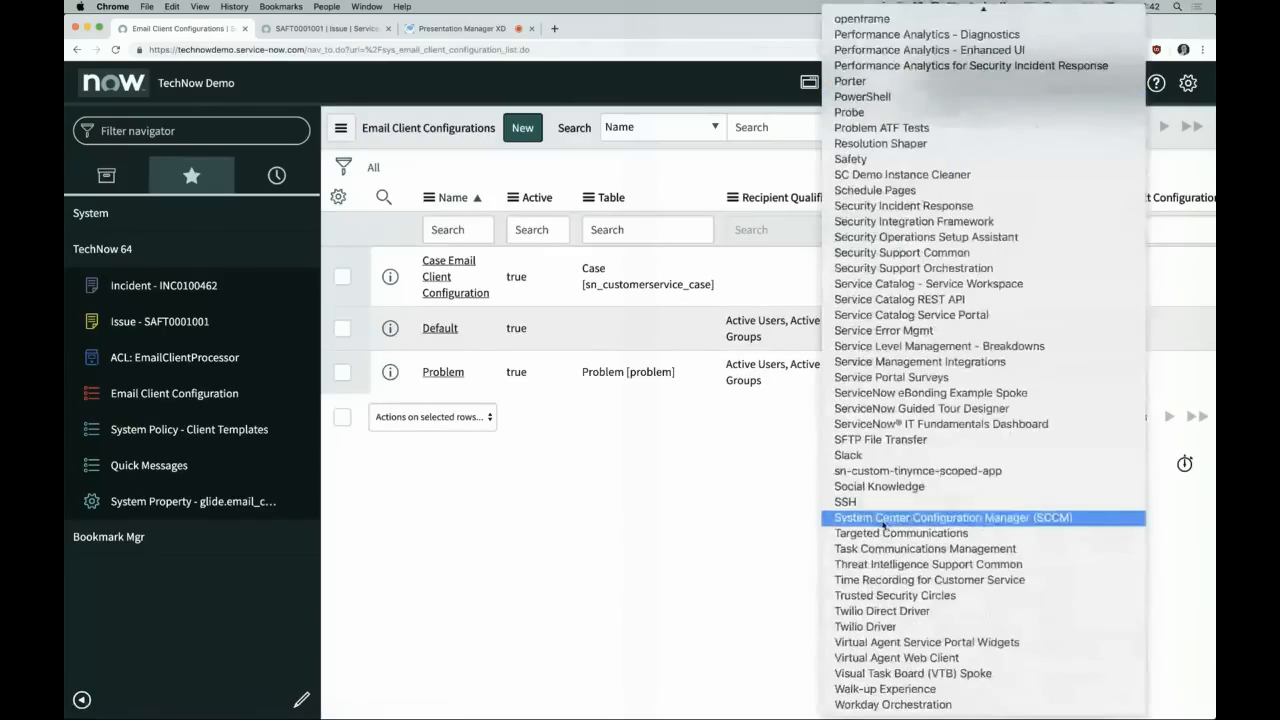
click(888, 160)
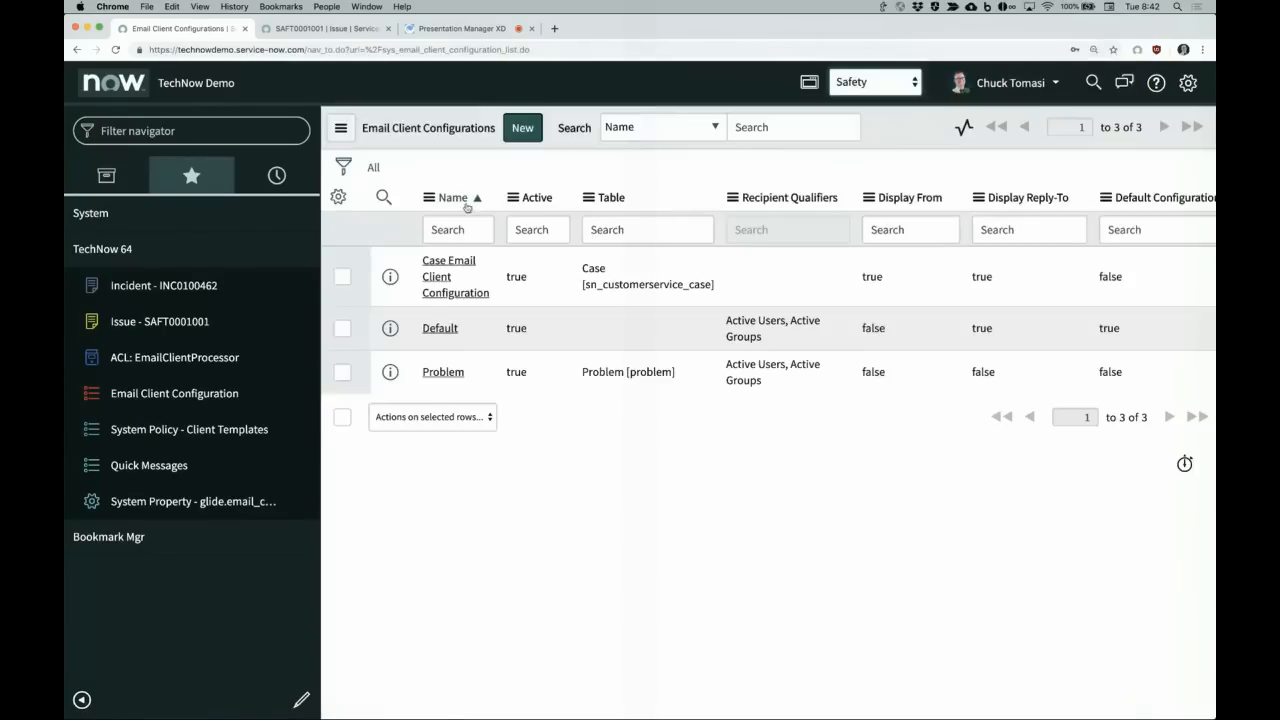
Step: Start a new email client configuration named "Default safety issue" for the Issue [x_163438_safety_issue] table
click(522, 128)
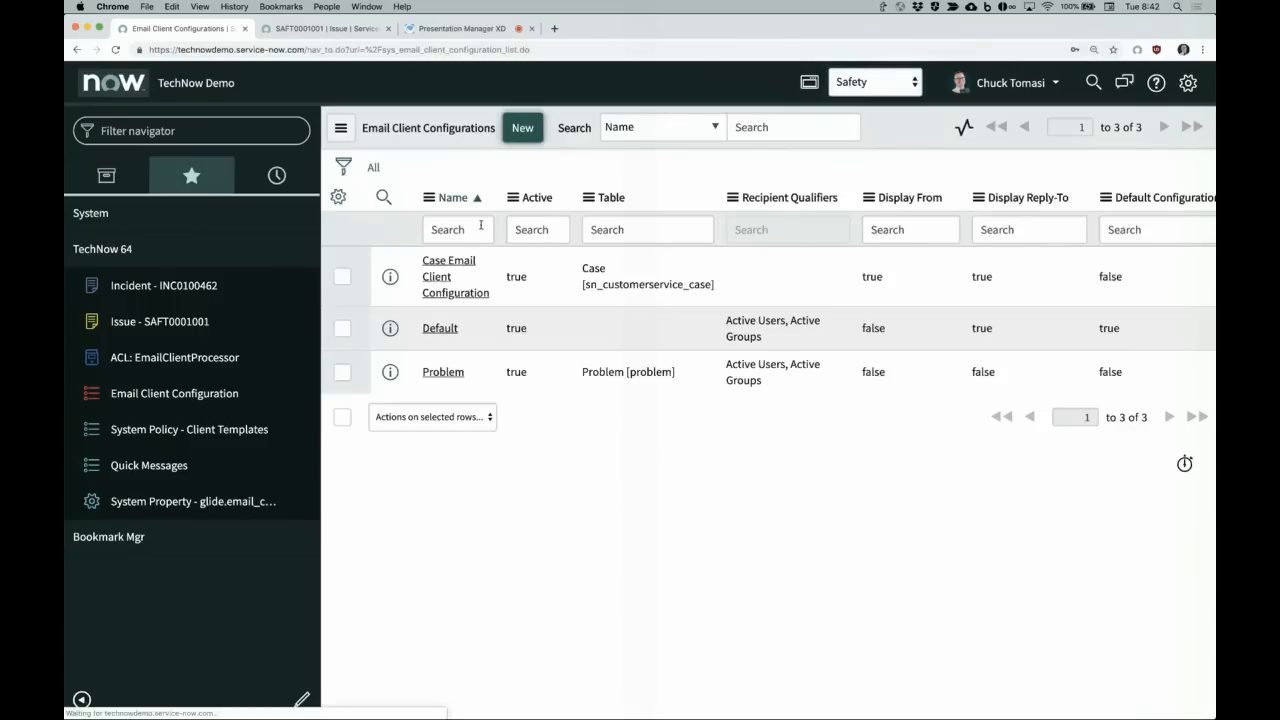
text(Default safety issue)
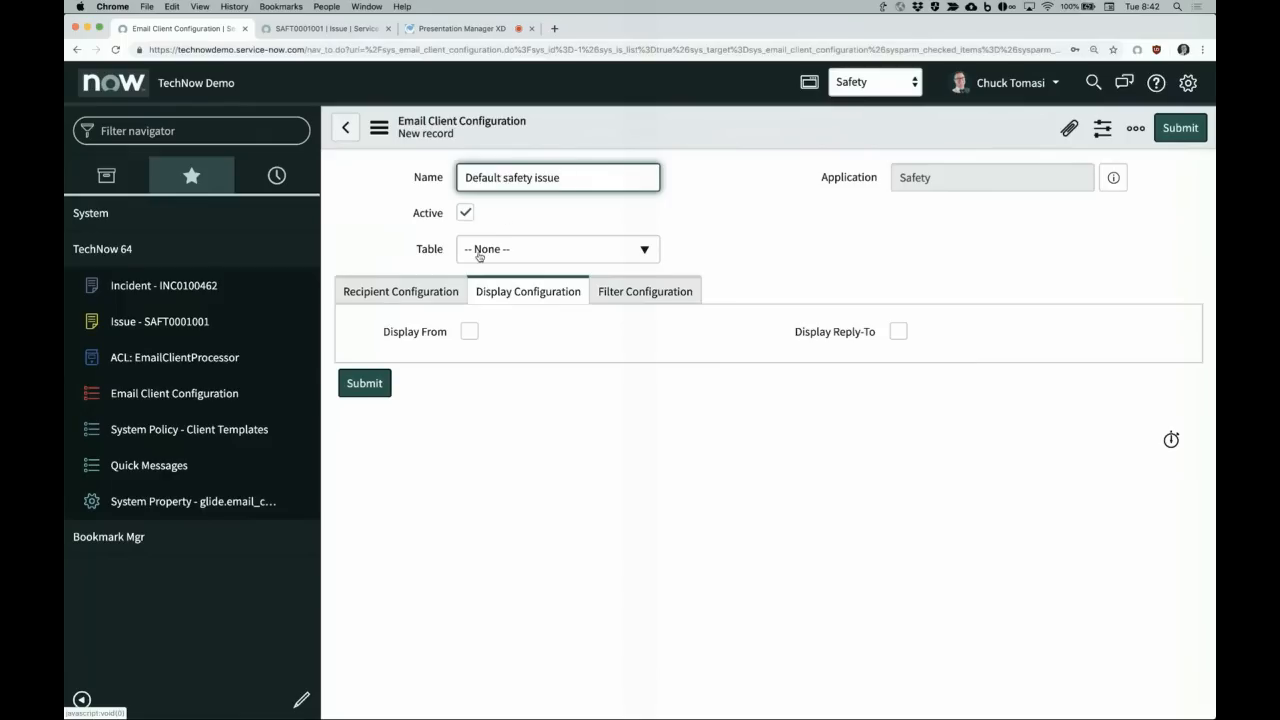
click(480, 254)
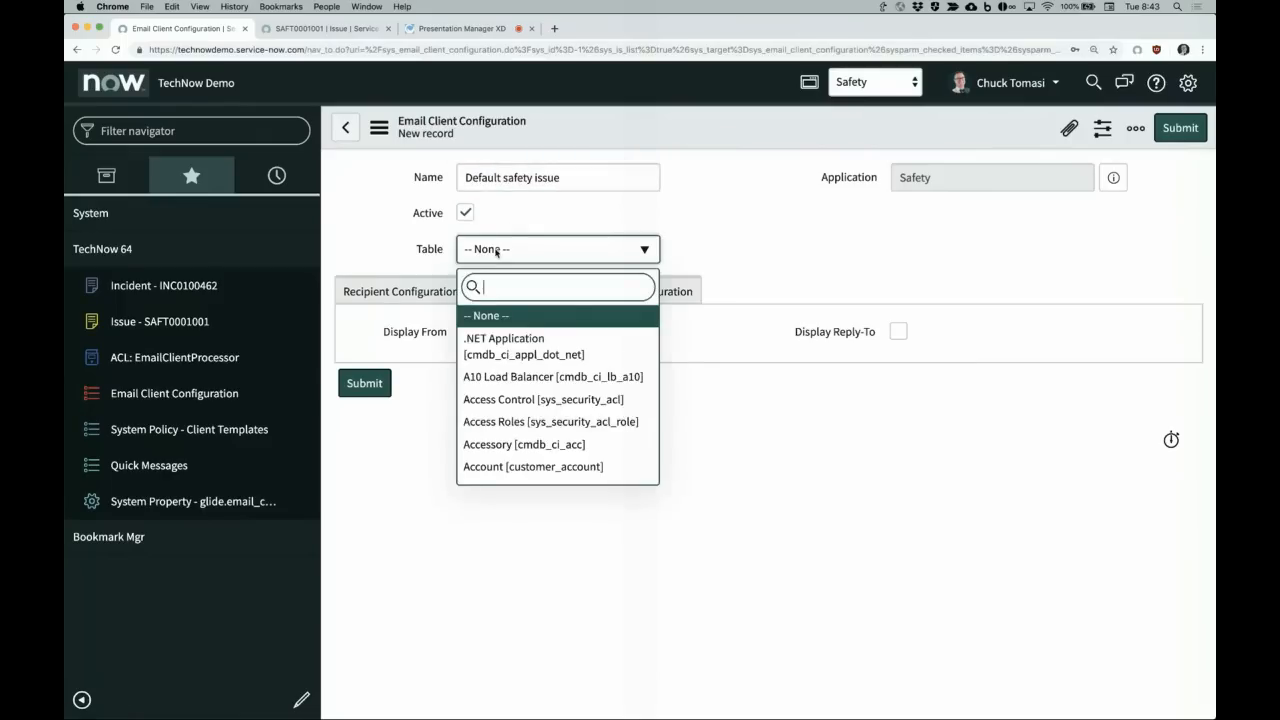
text(safety)
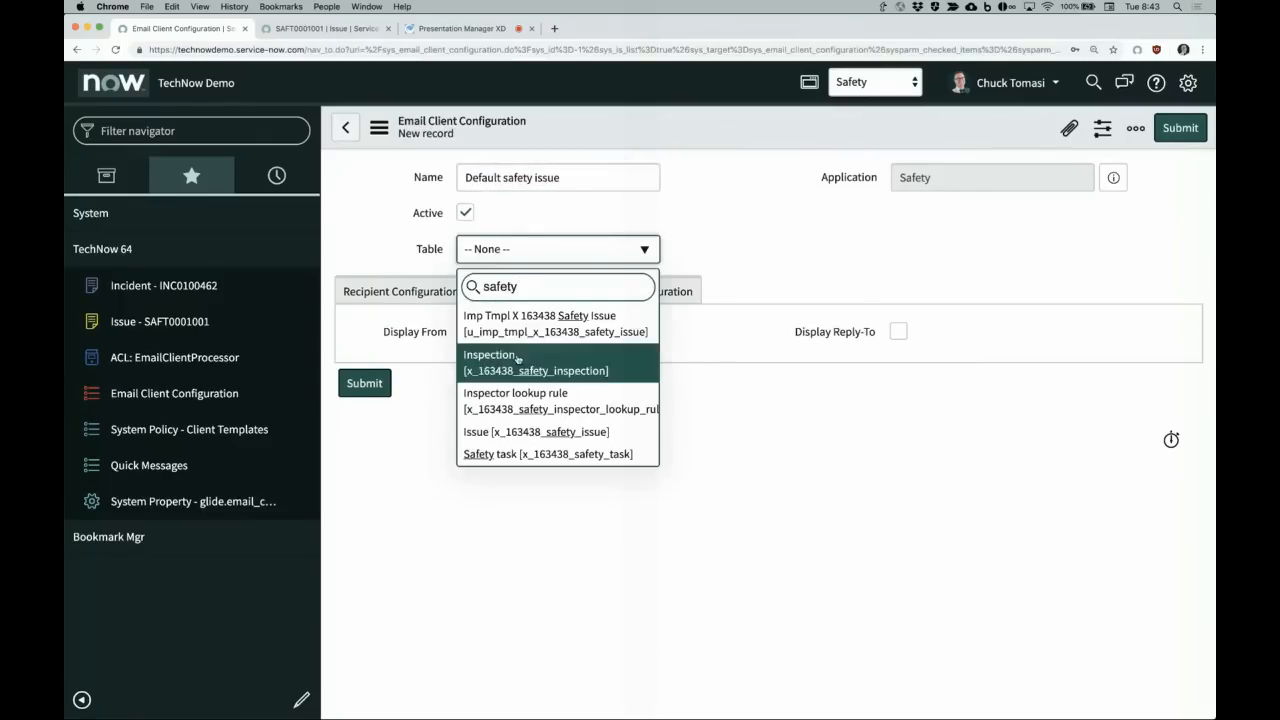
click(538, 431)
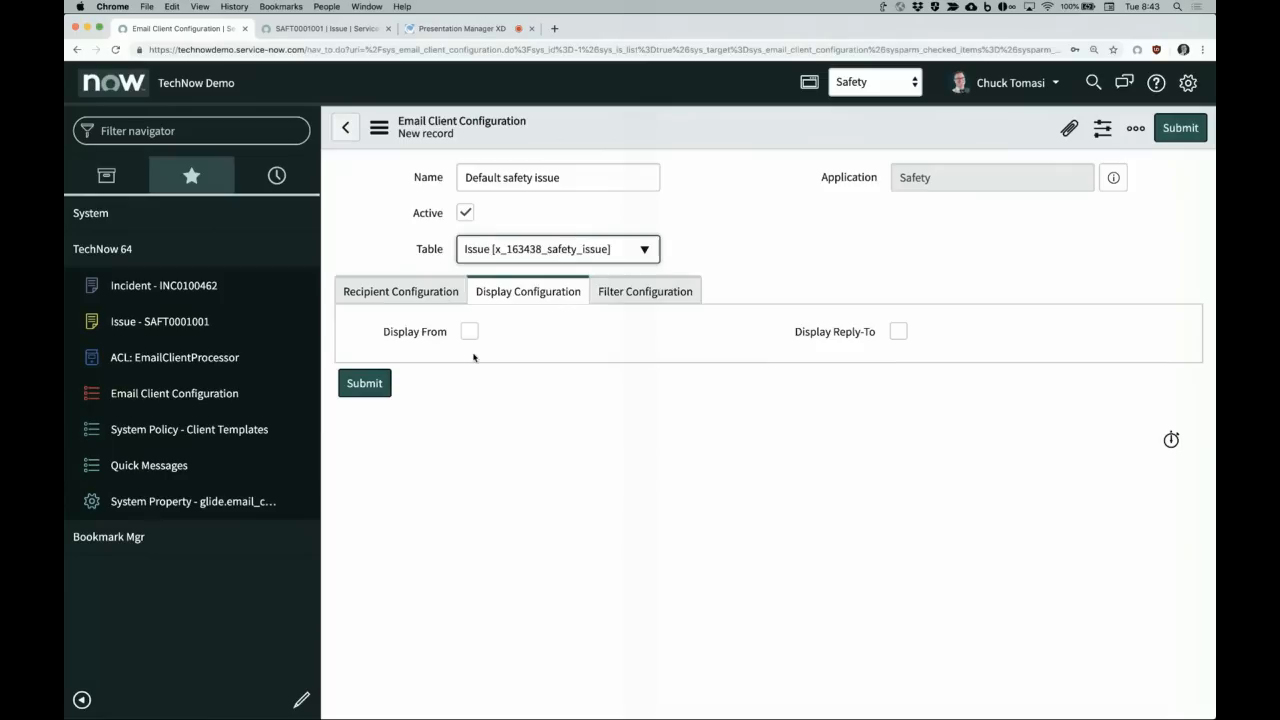
Step: Unlock the recipient qualifiers of the new configuration and save the record
click(393, 291)
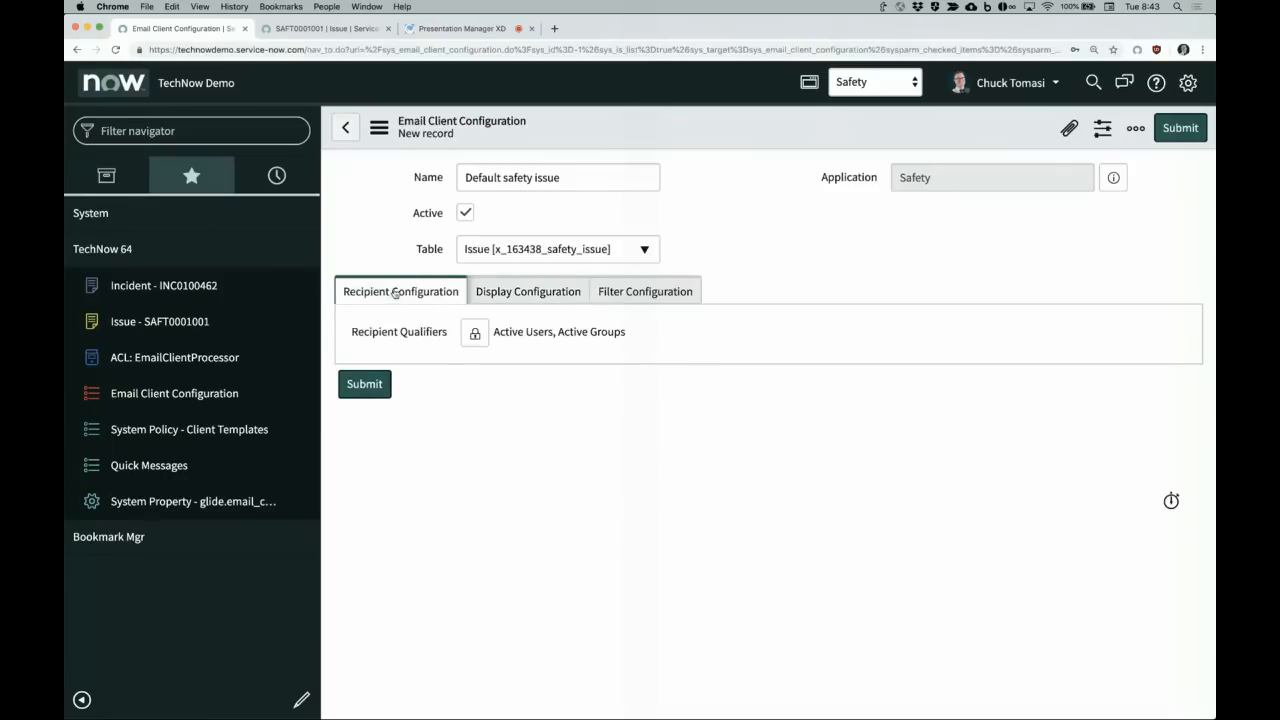
click(467, 332)
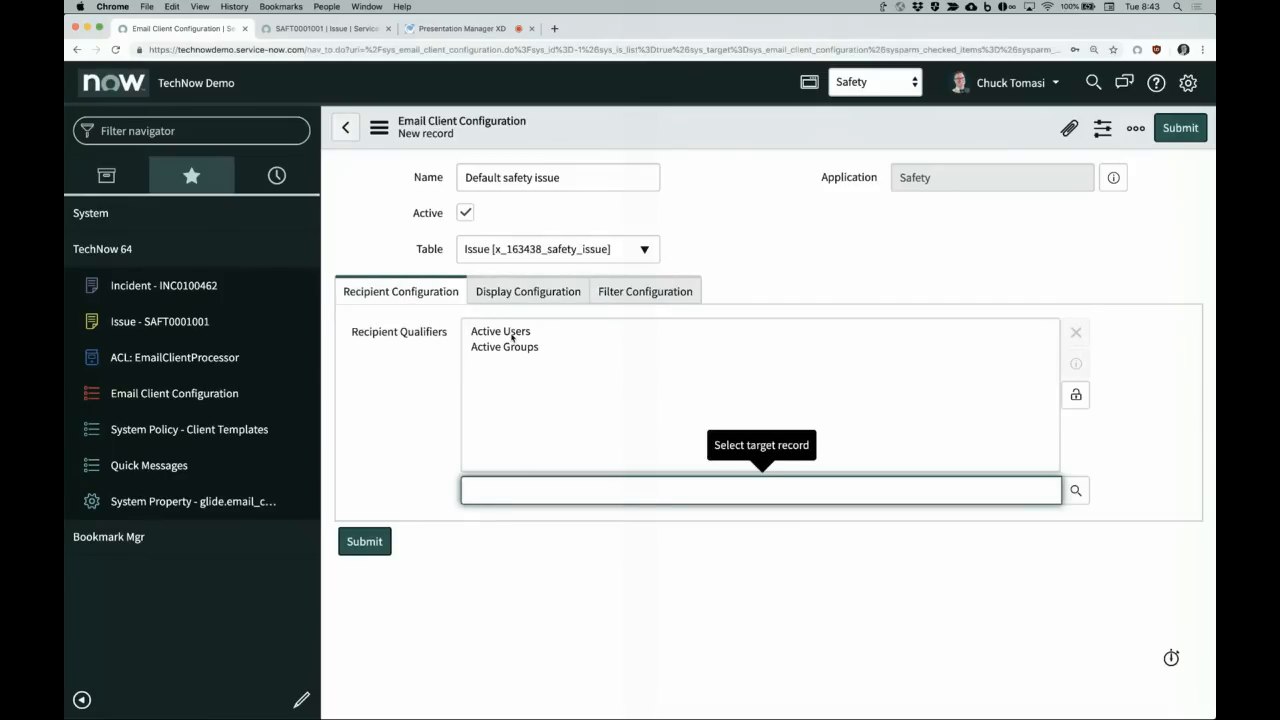
right_click(585, 127)
click(607, 141)
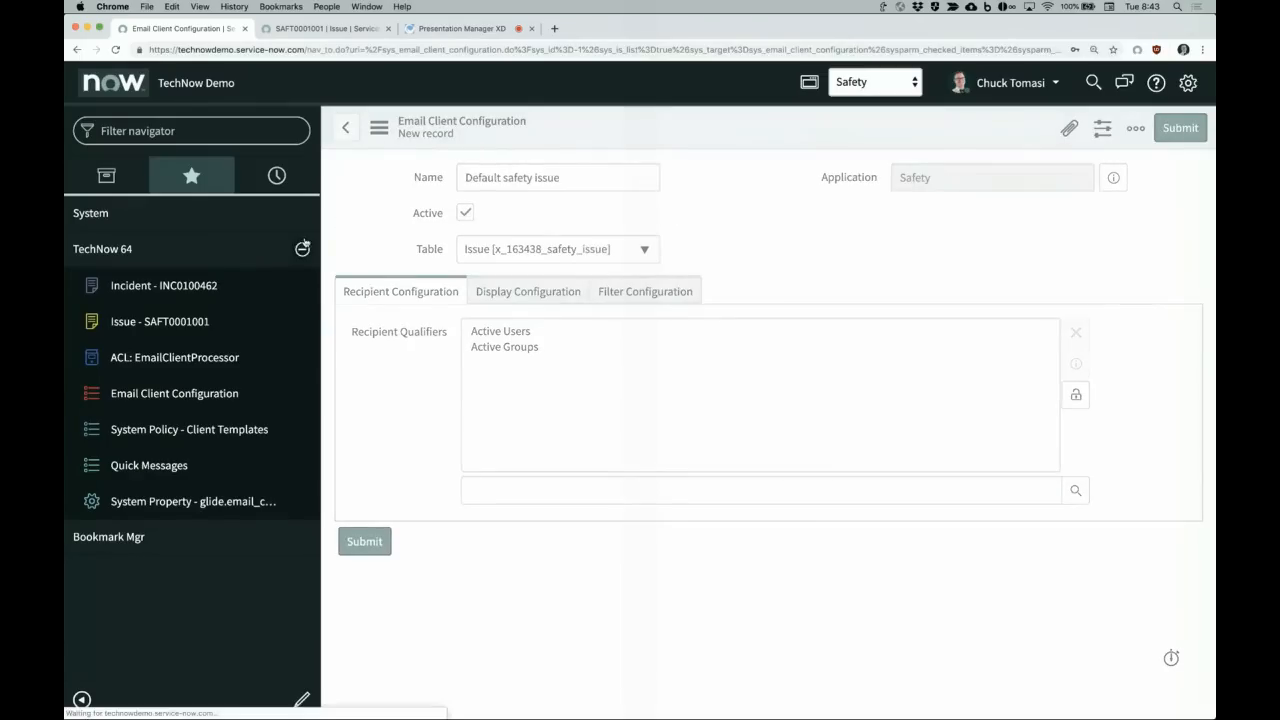
Step: Find the email client recipient qualifiers in the navigator and open the Customers qualifier
click(206, 132)
text(email client)
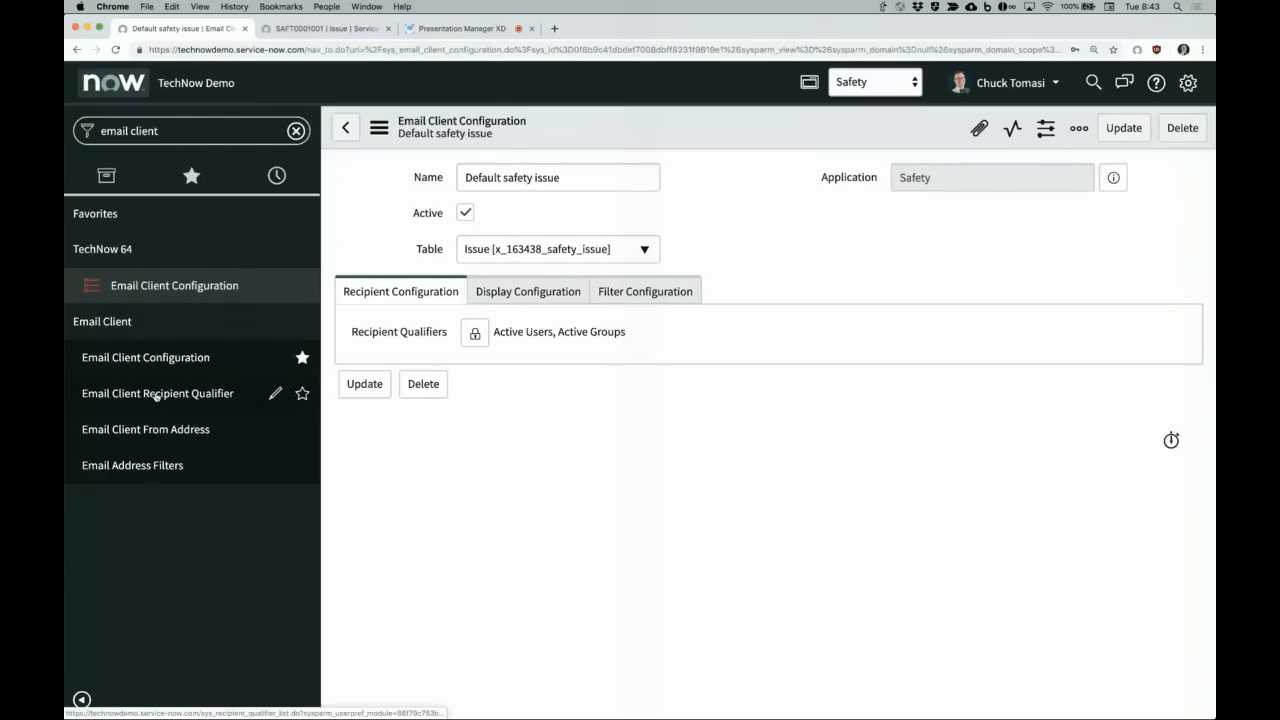
click(121, 393)
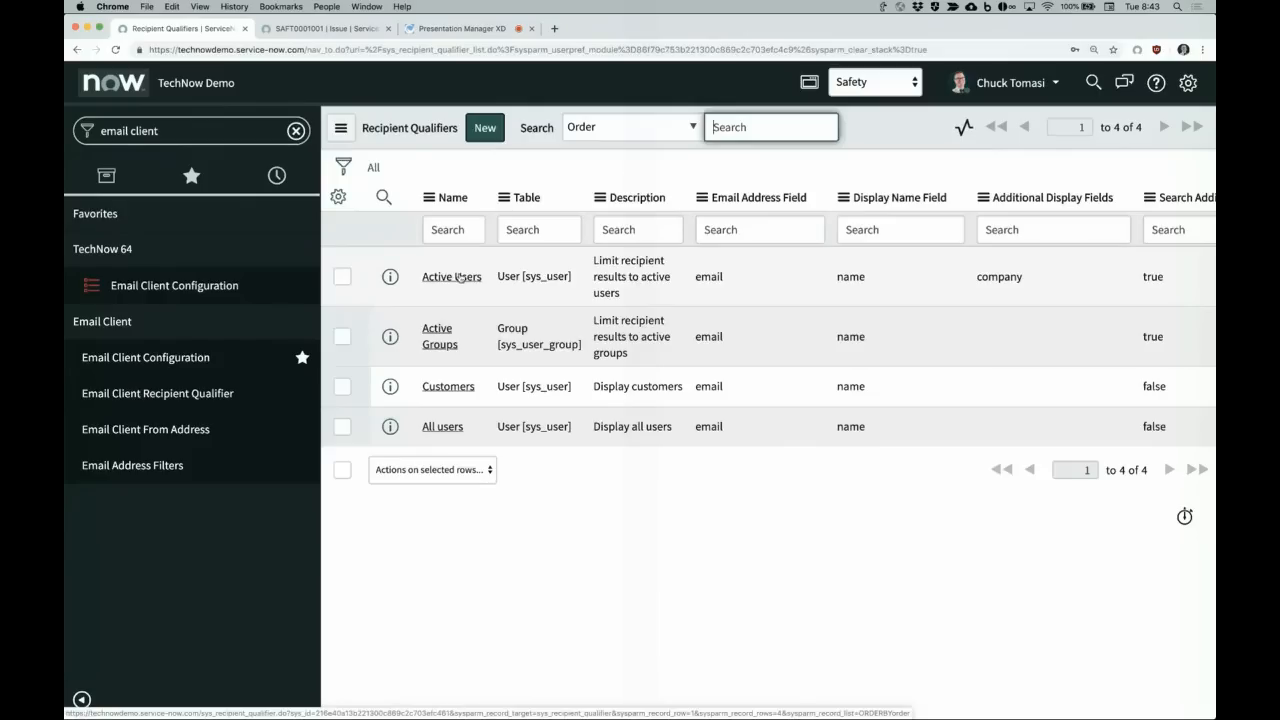
click(452, 388)
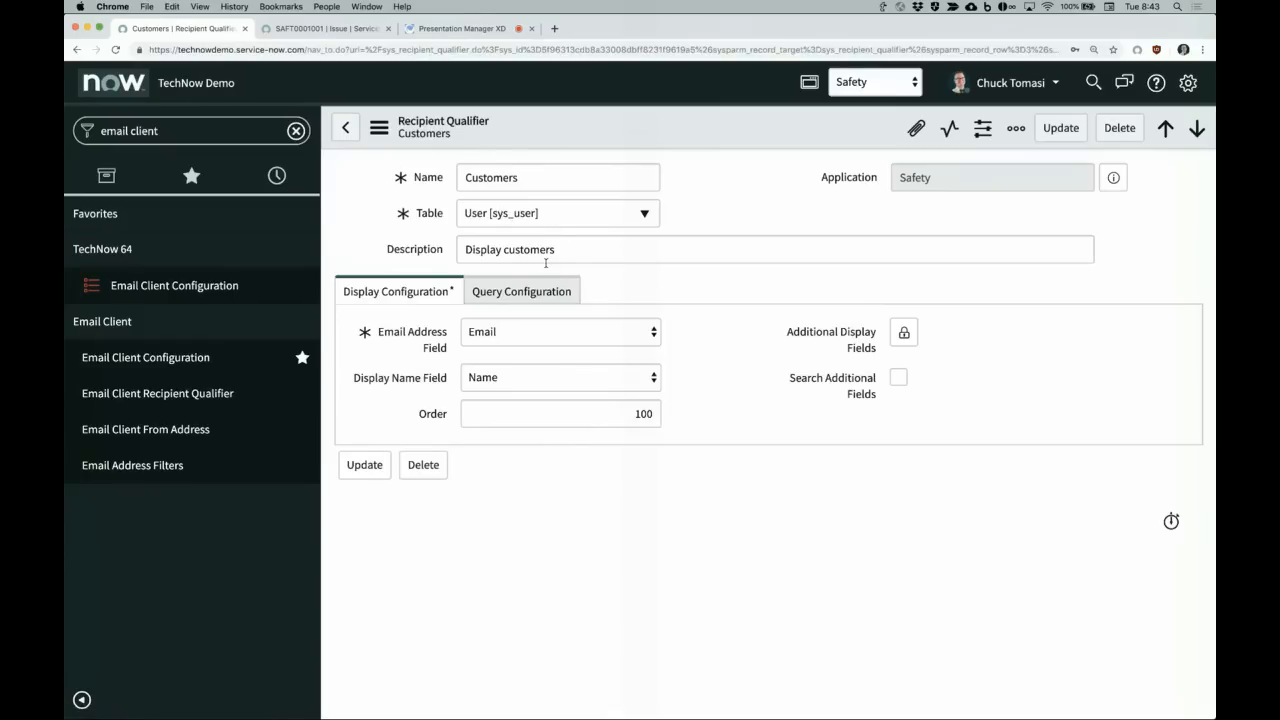
Step: Examine the Customers qualifier's email address, display name and order fields, and its query type and conditions
click(520, 334)
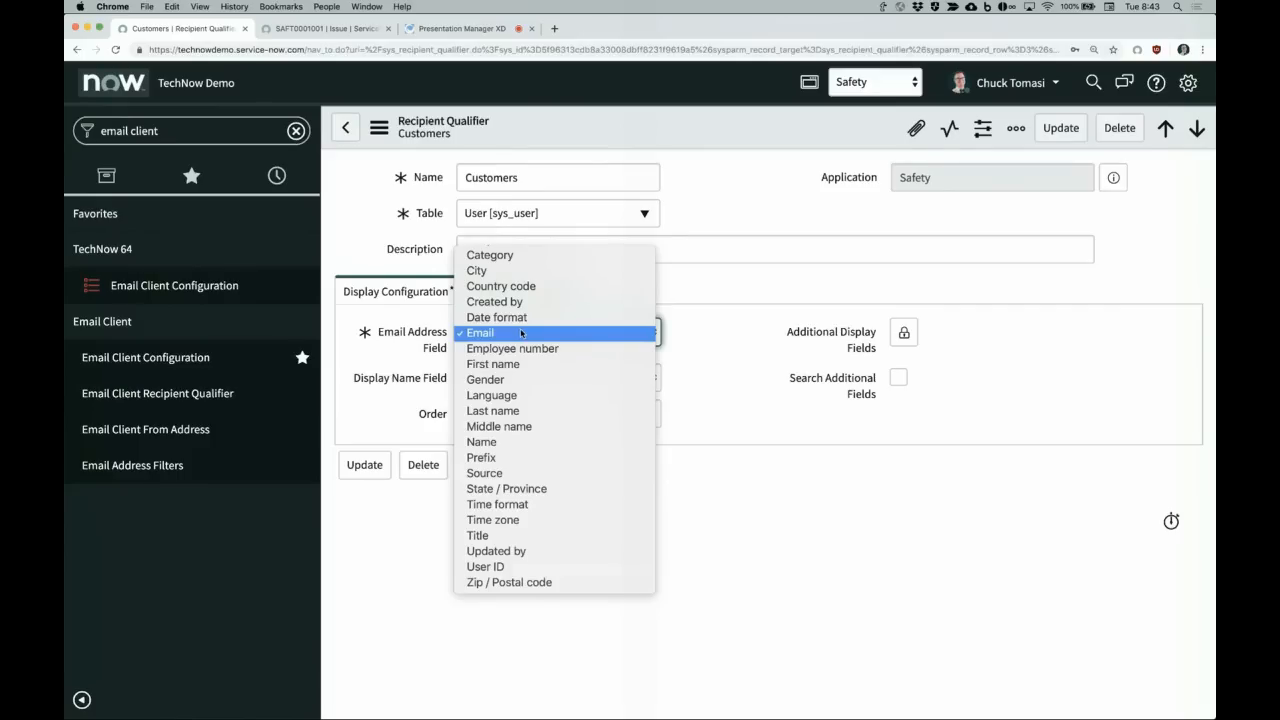
click(521, 333)
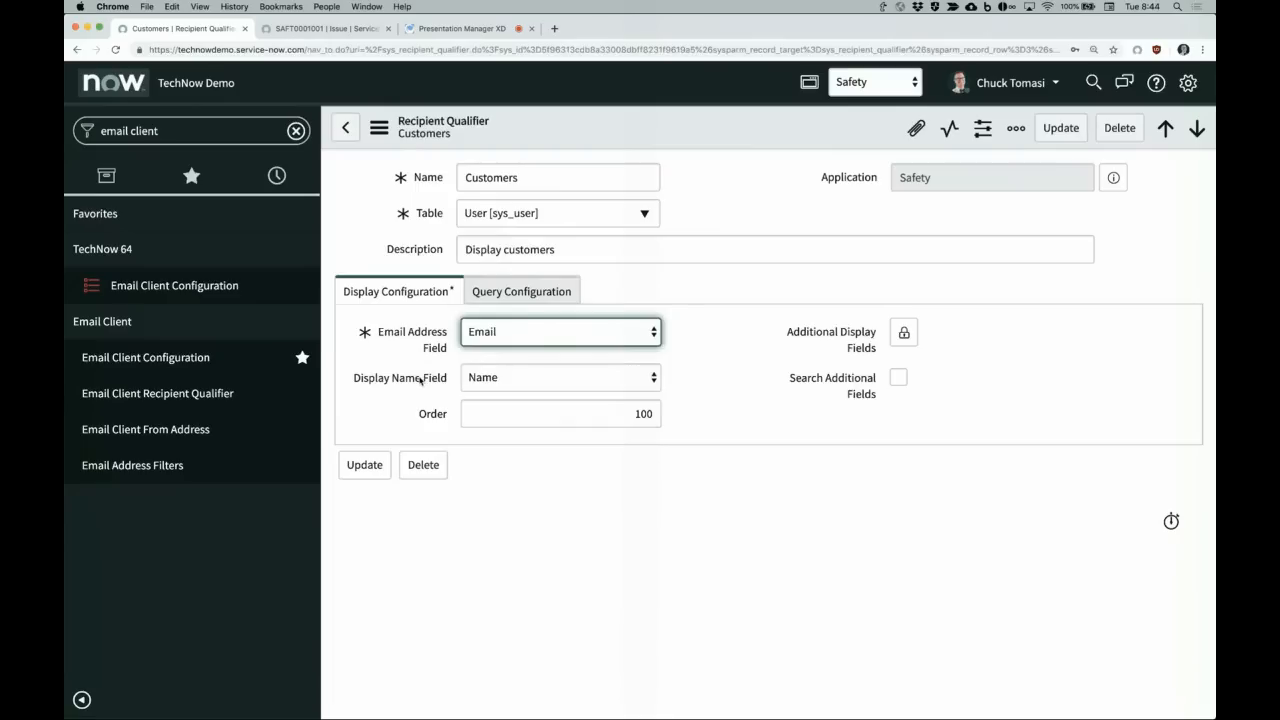
mouse_move(420, 380)
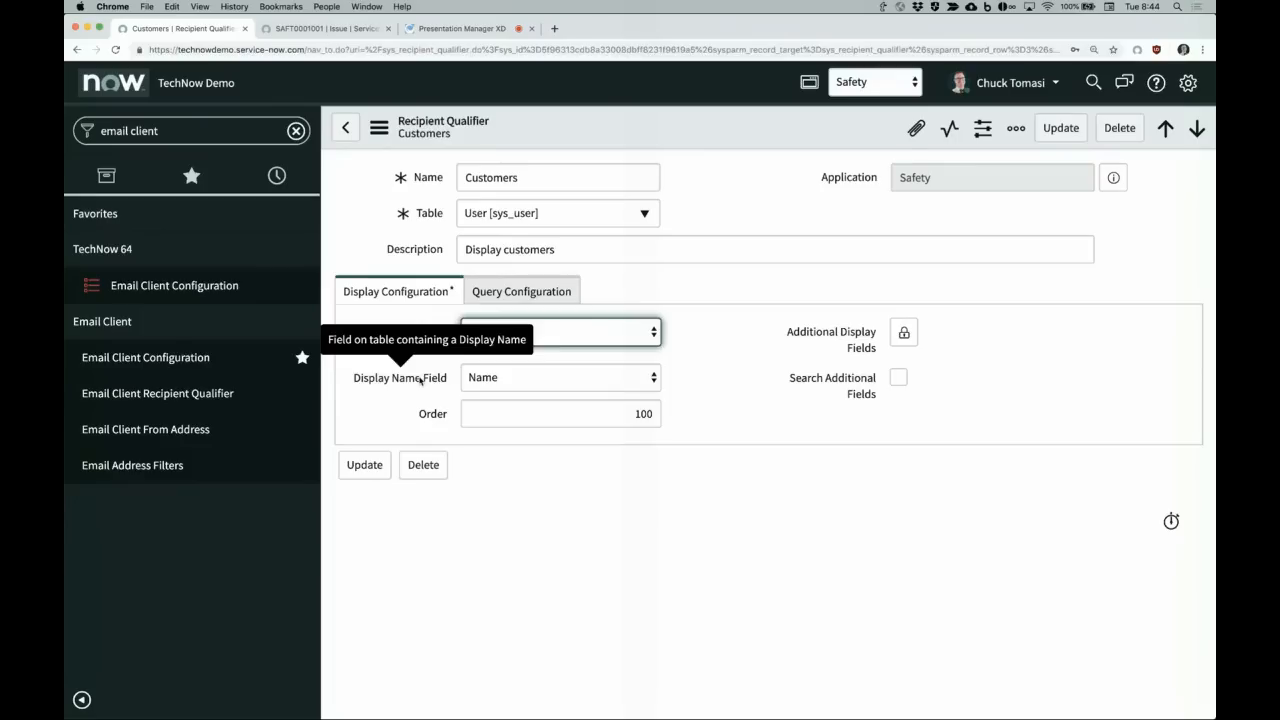
click(715, 372)
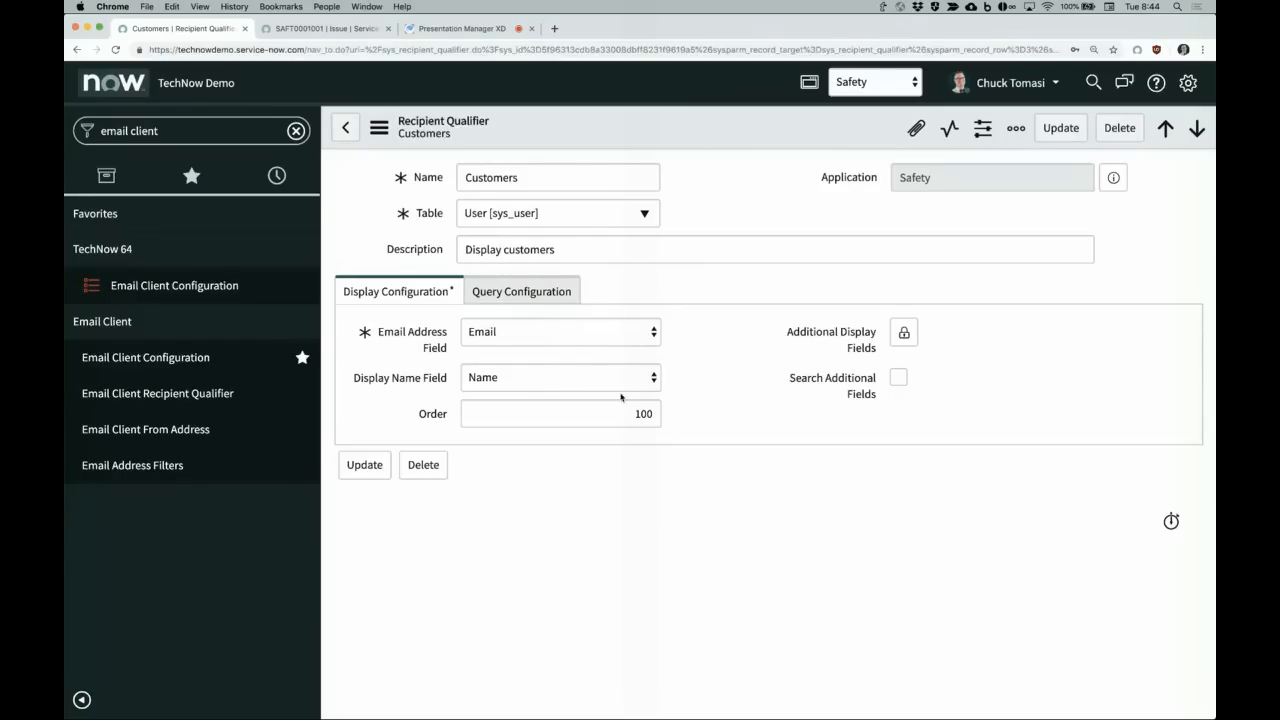
drag(622, 416, 676, 420)
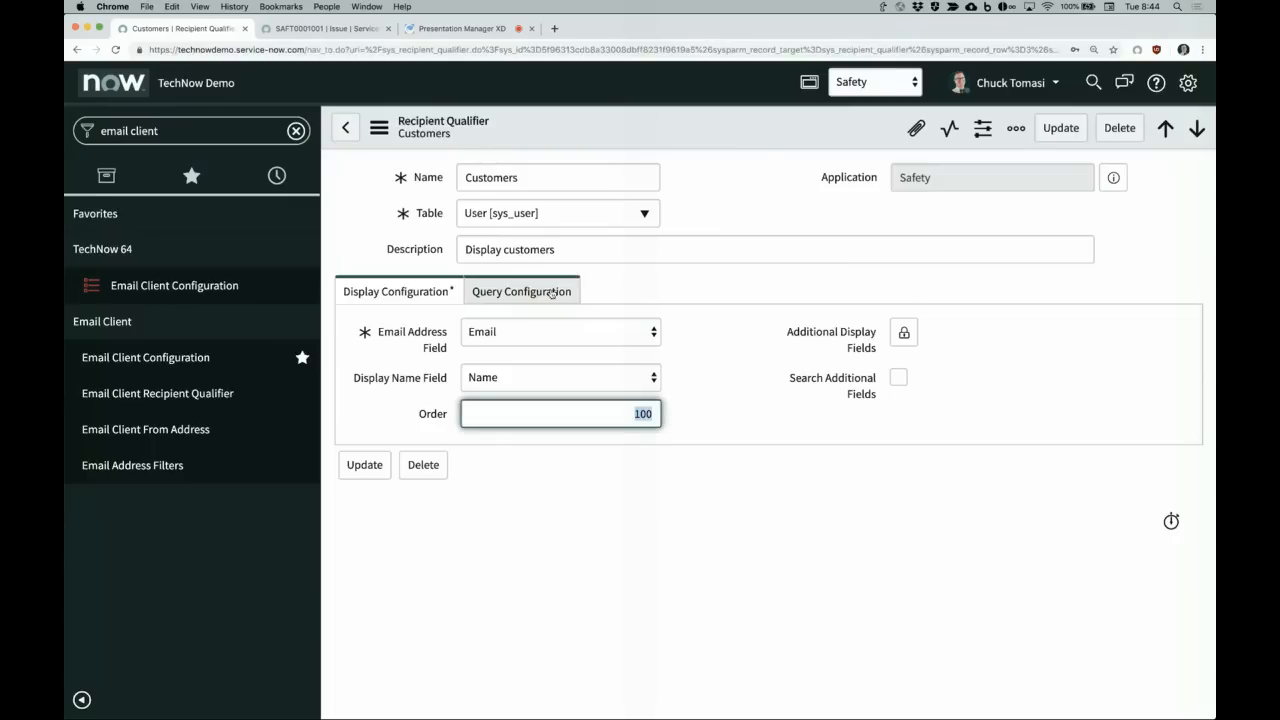
mouse_move(866, 345)
click(551, 291)
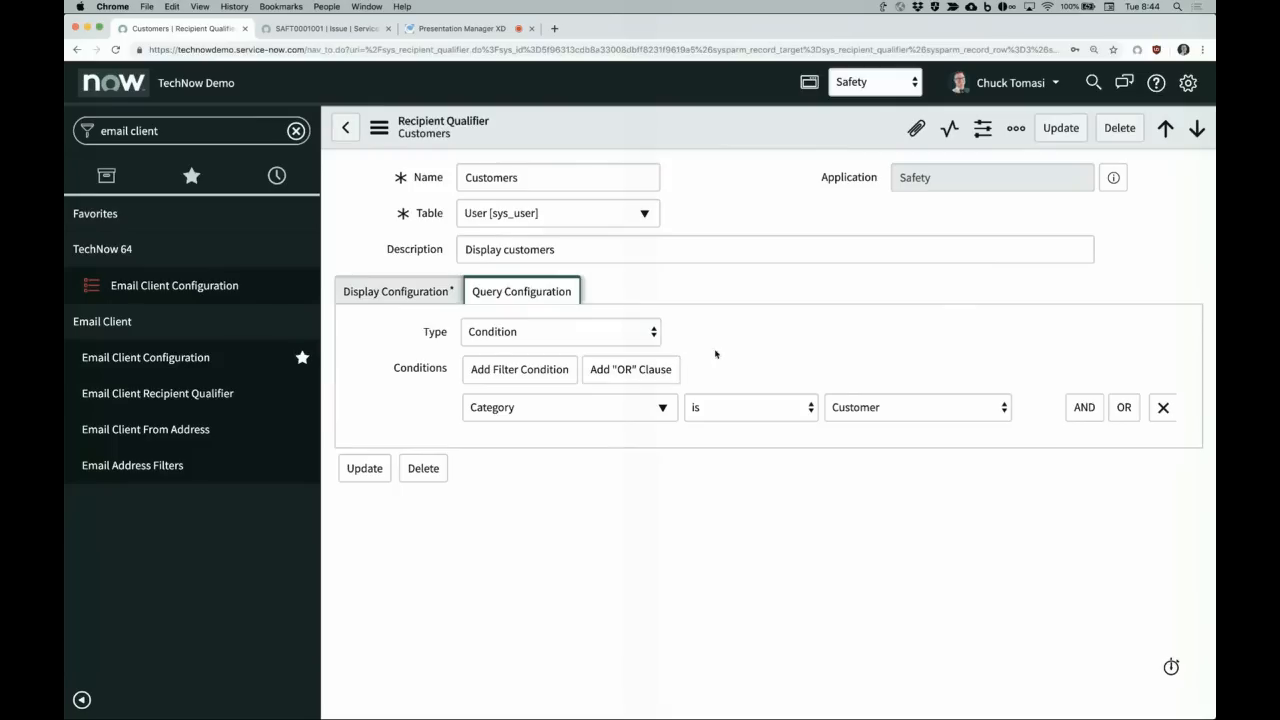
click(628, 333)
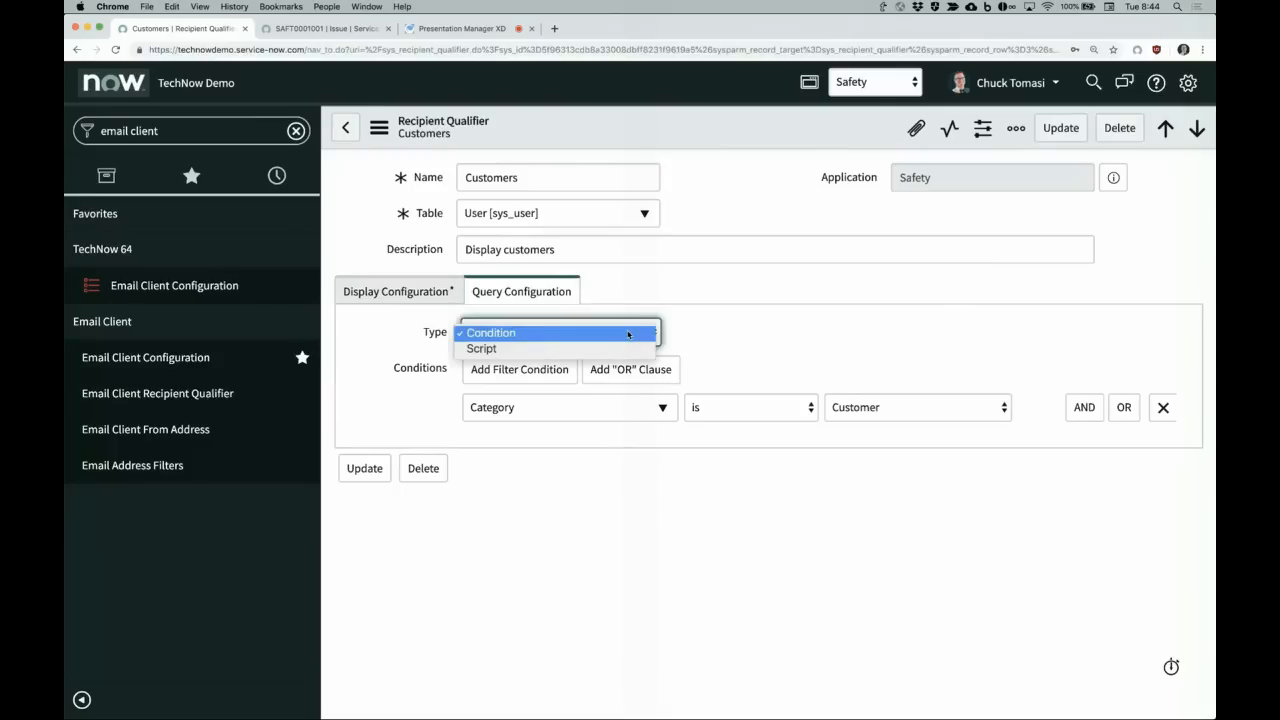
click(716, 321)
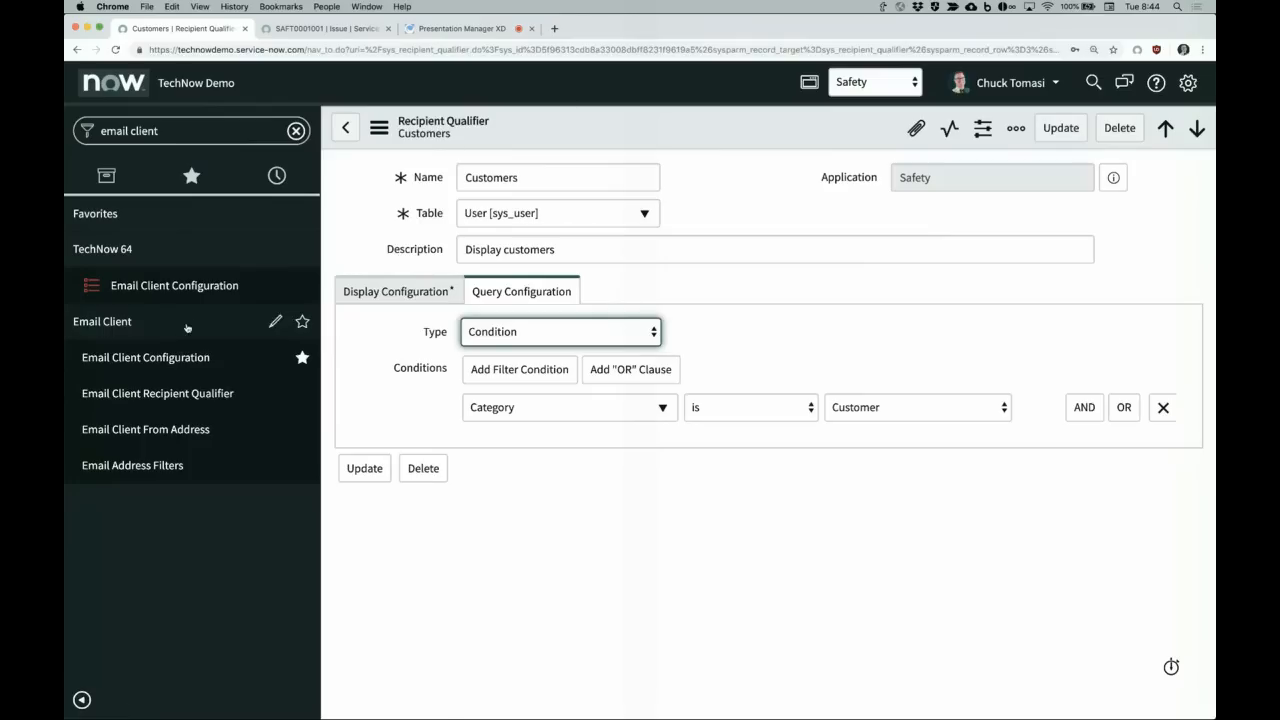
Step: Replace Active Users and Active Groups with Customers as the recipient qualifiers of the Default safety issue configuration and update it
click(198, 287)
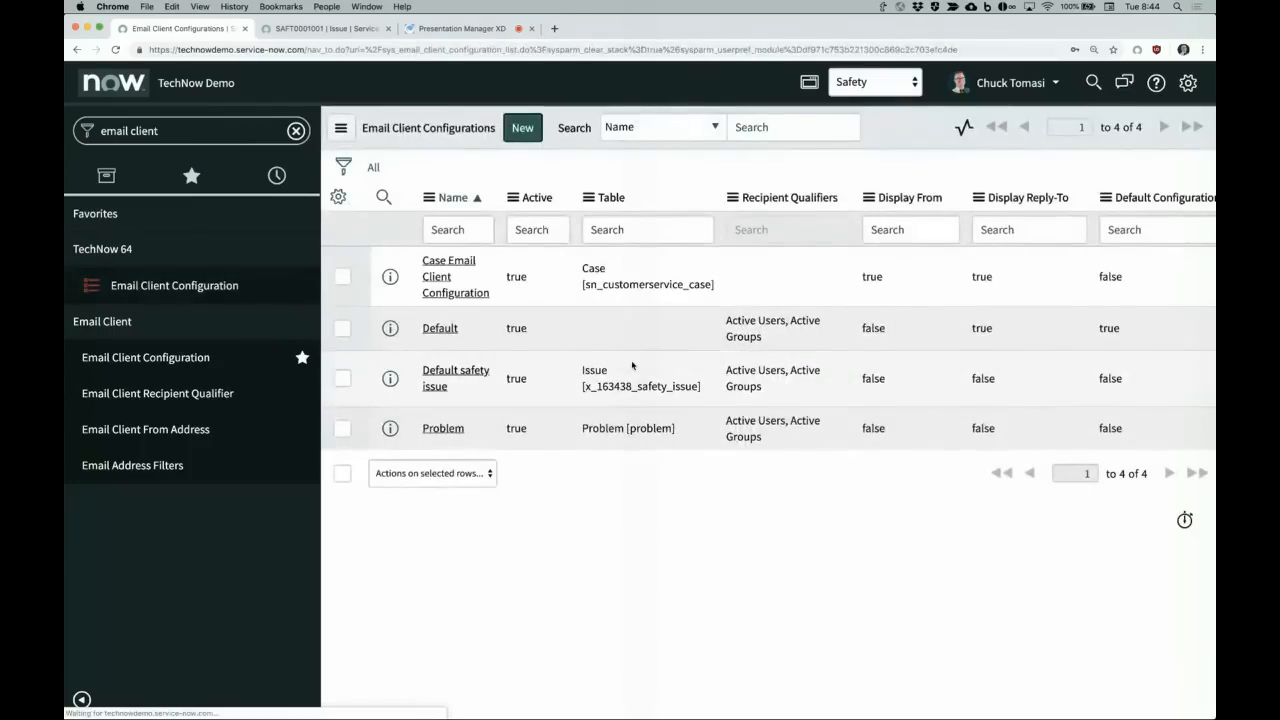
click(592, 364)
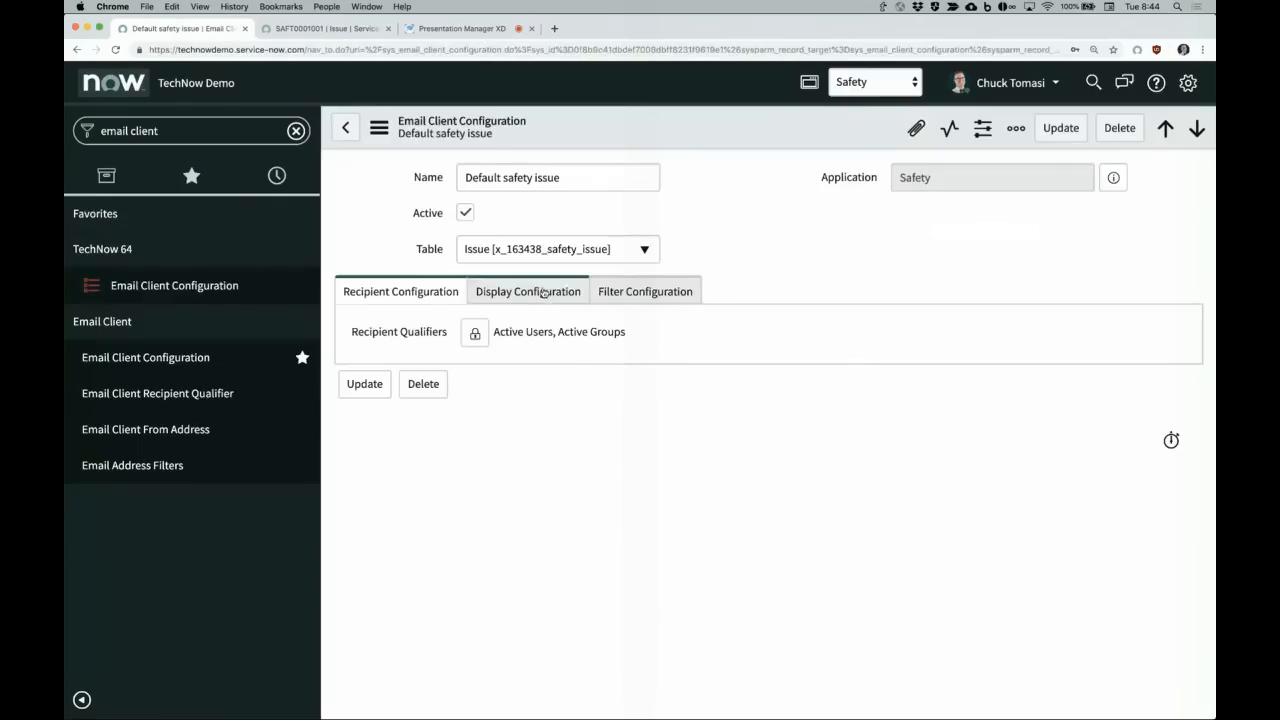
click(475, 333)
click(518, 333)
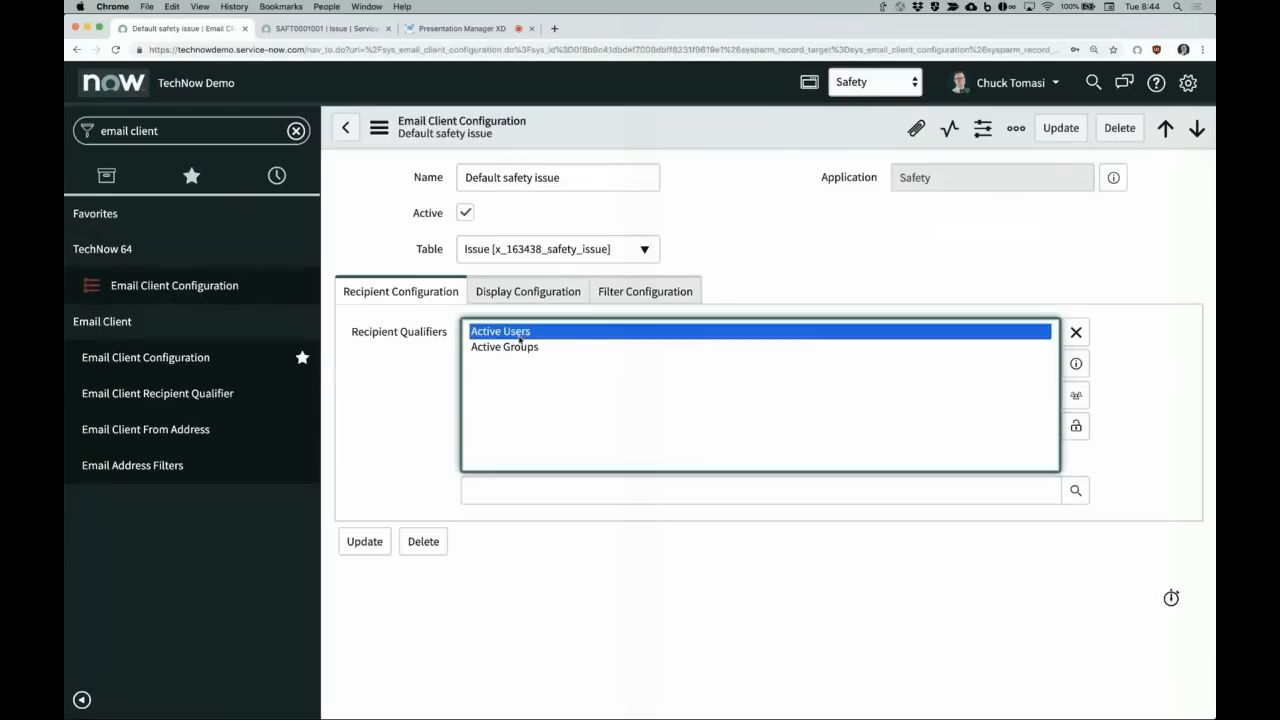
shift+click(510, 346)
click(1076, 332)
click(671, 487)
text(cus)
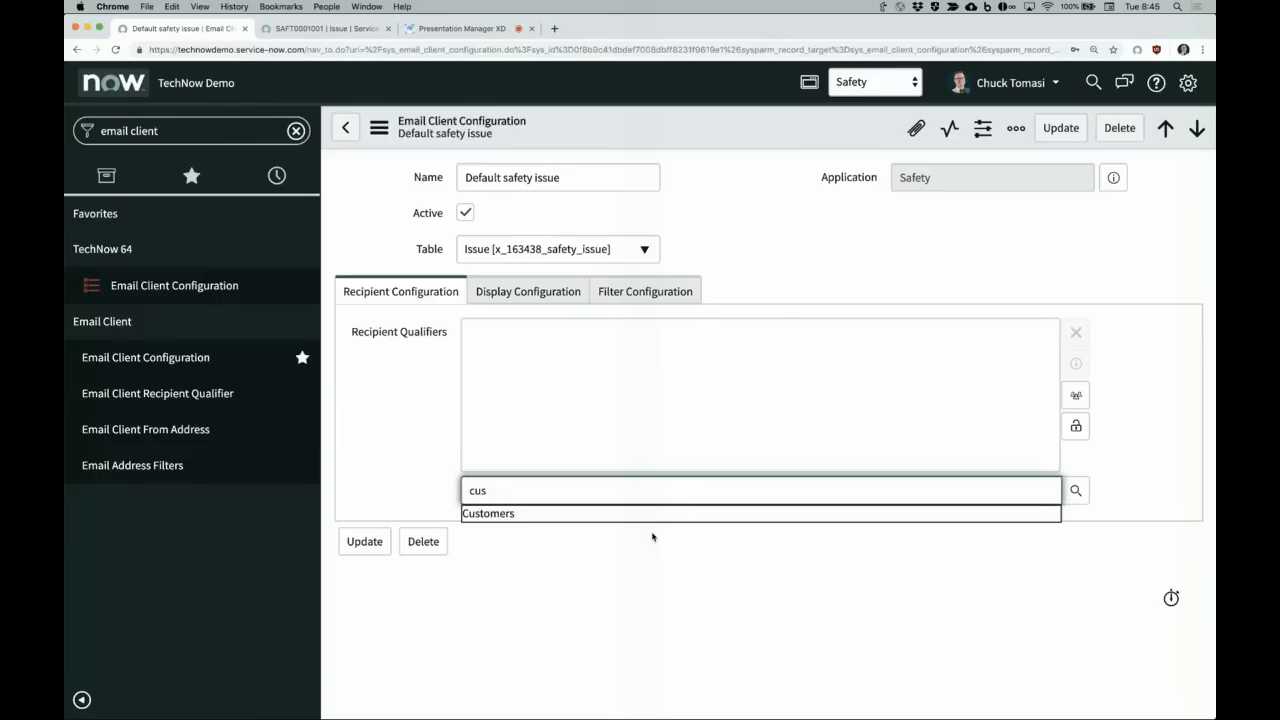
click(655, 514)
click(365, 546)
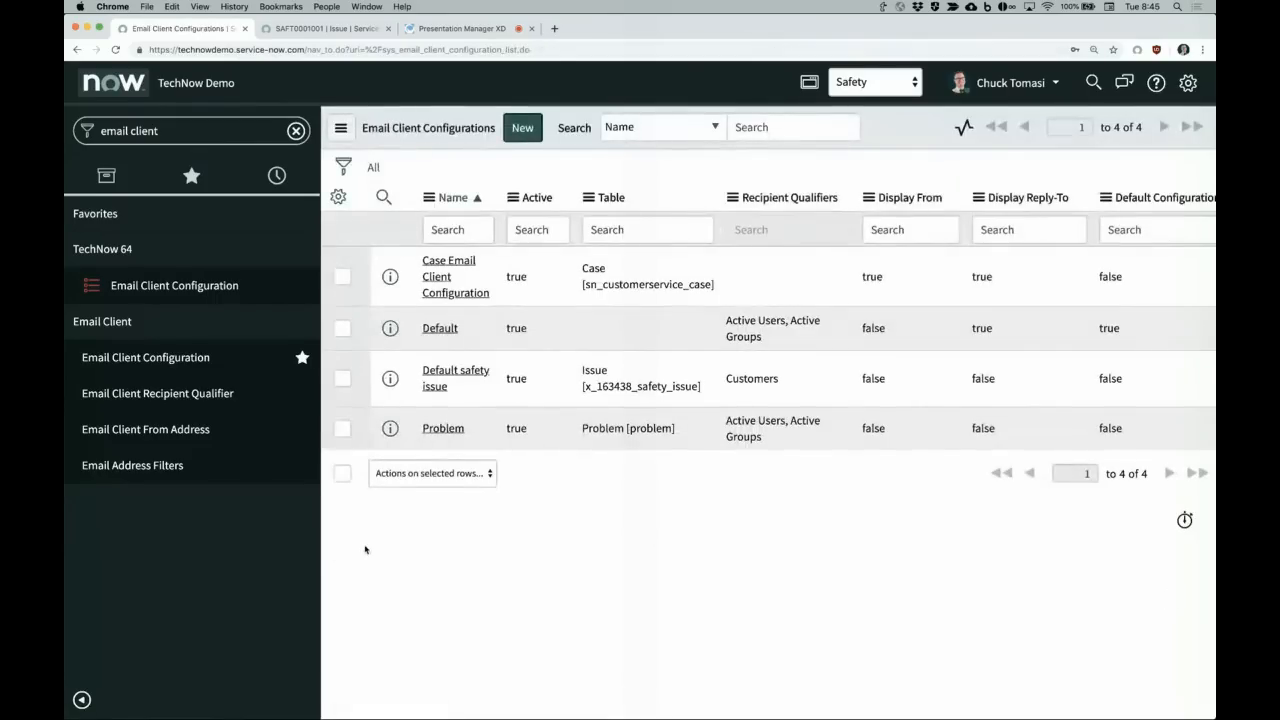
Step: Start an email from issue SAFT0001001 and add a Cc recipient by searching for a first name
click(330, 29)
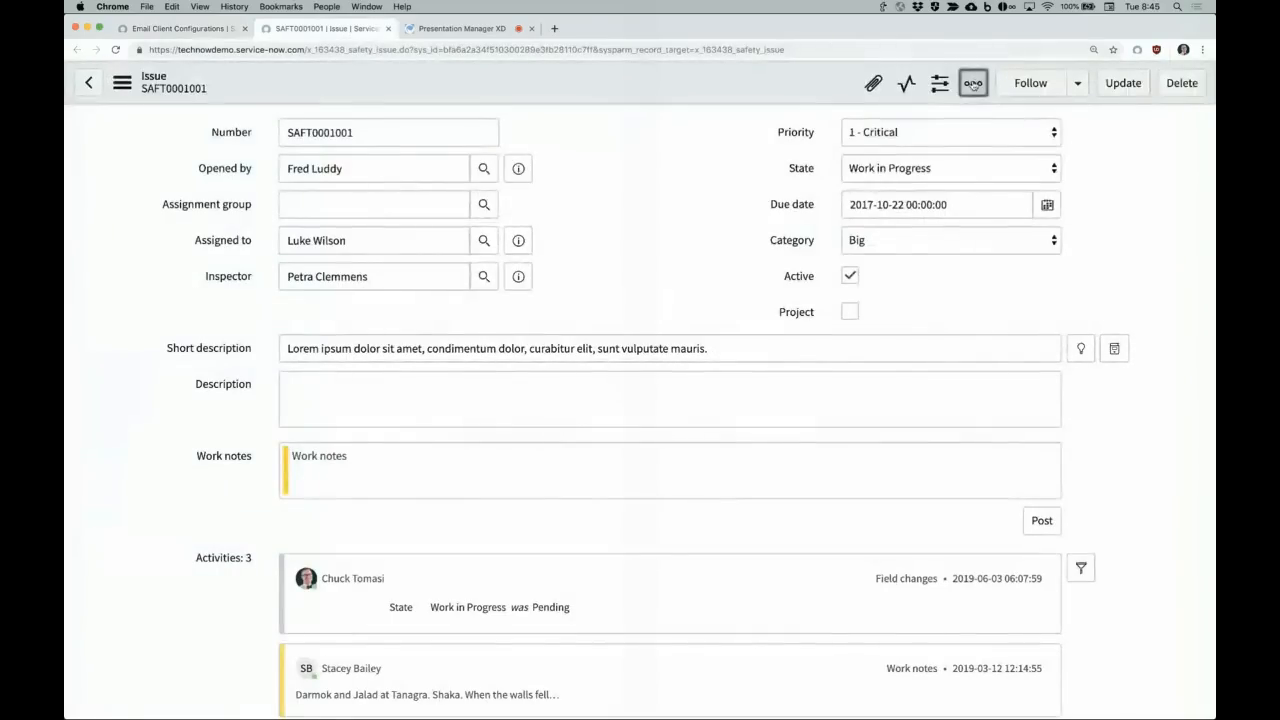
click(973, 84)
click(905, 128)
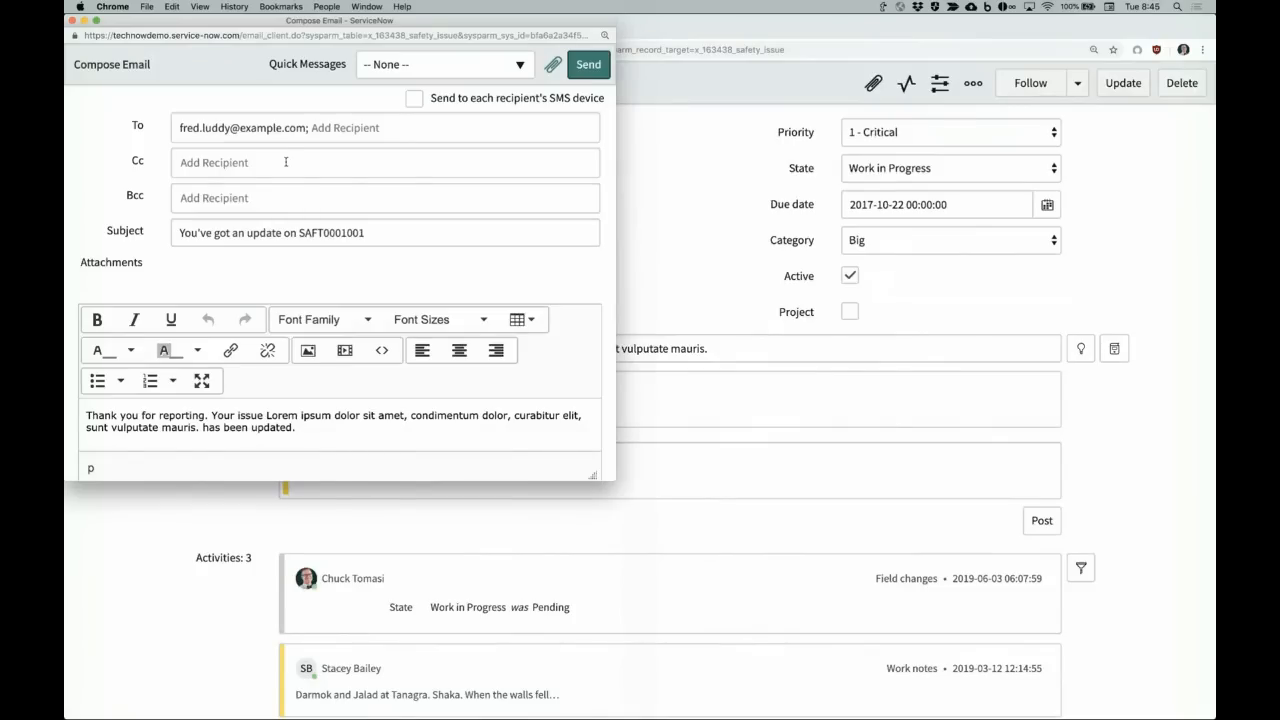
click(285, 162)
text(chuck)
key(super+a)
text(kreg)
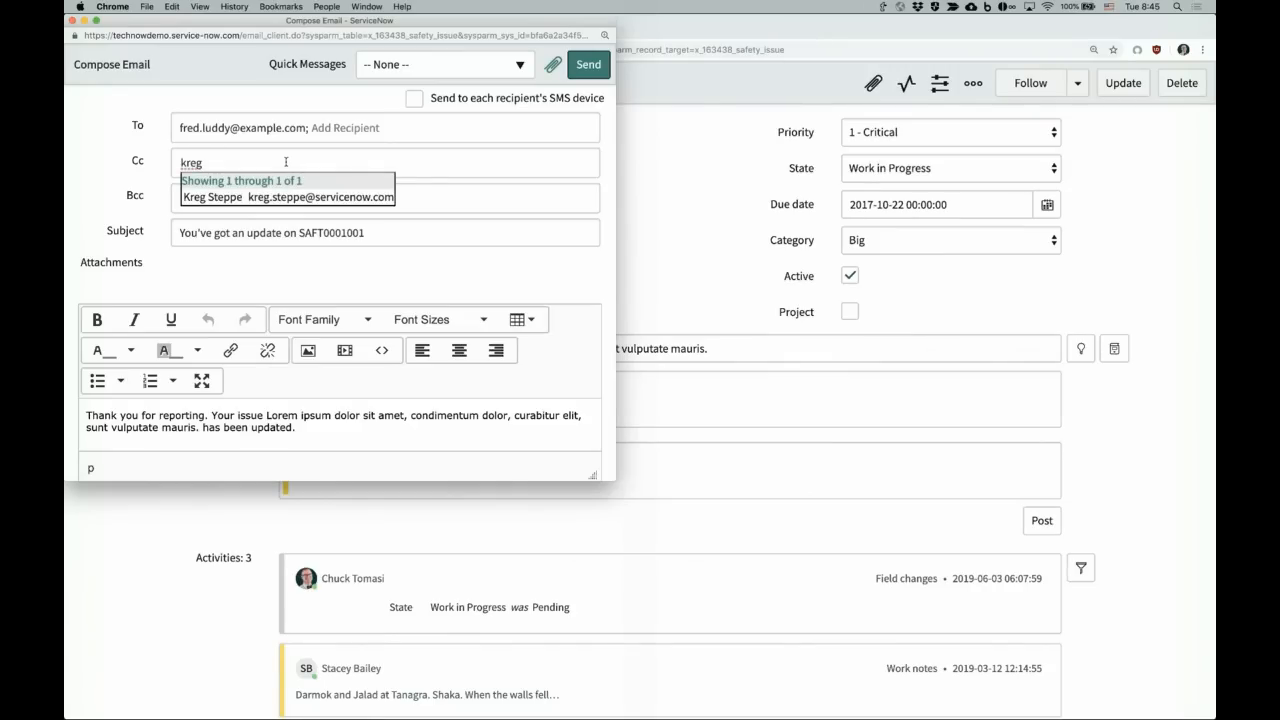
key(Down)
key(Return)
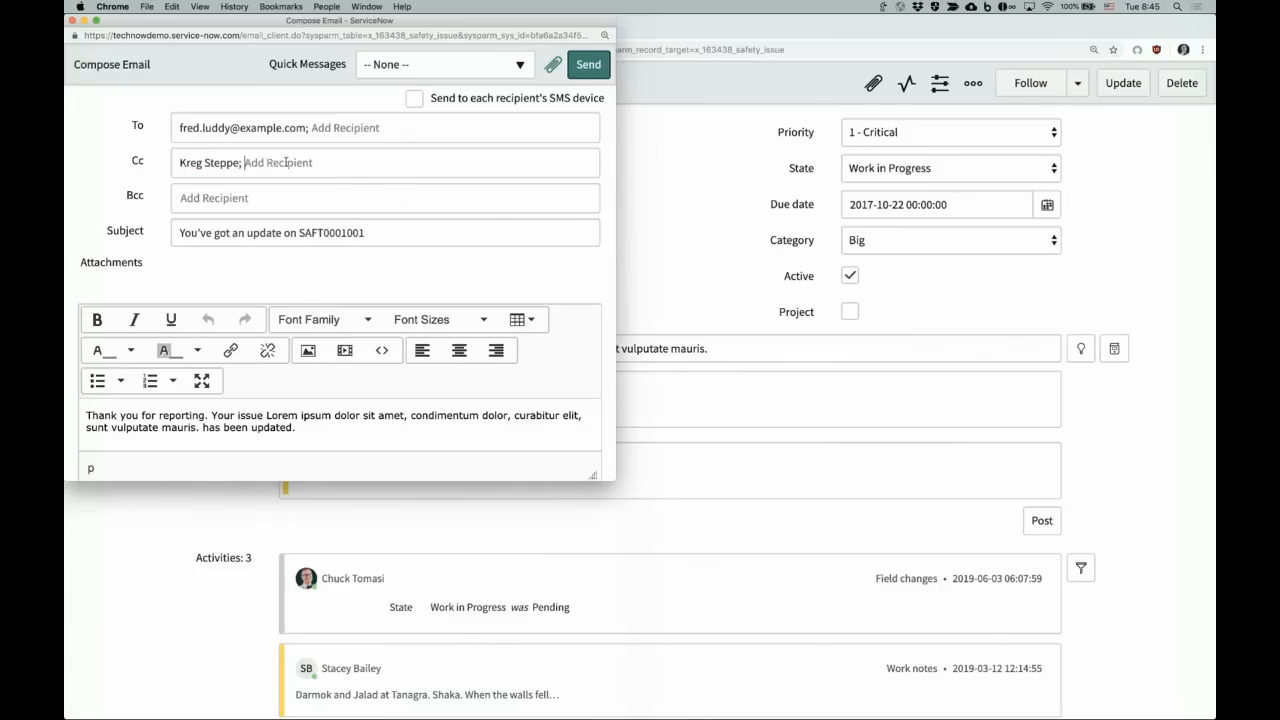
Step: Search for further Cc recipients, add the one matching "ge", and close the email draft
text(stacey)
key(BackSpace)
key(BackSpace)
key(BackSpace)
key(BackSpace)
key(BackSpace)
key(BackSpace)
text(ge)
key(Down)
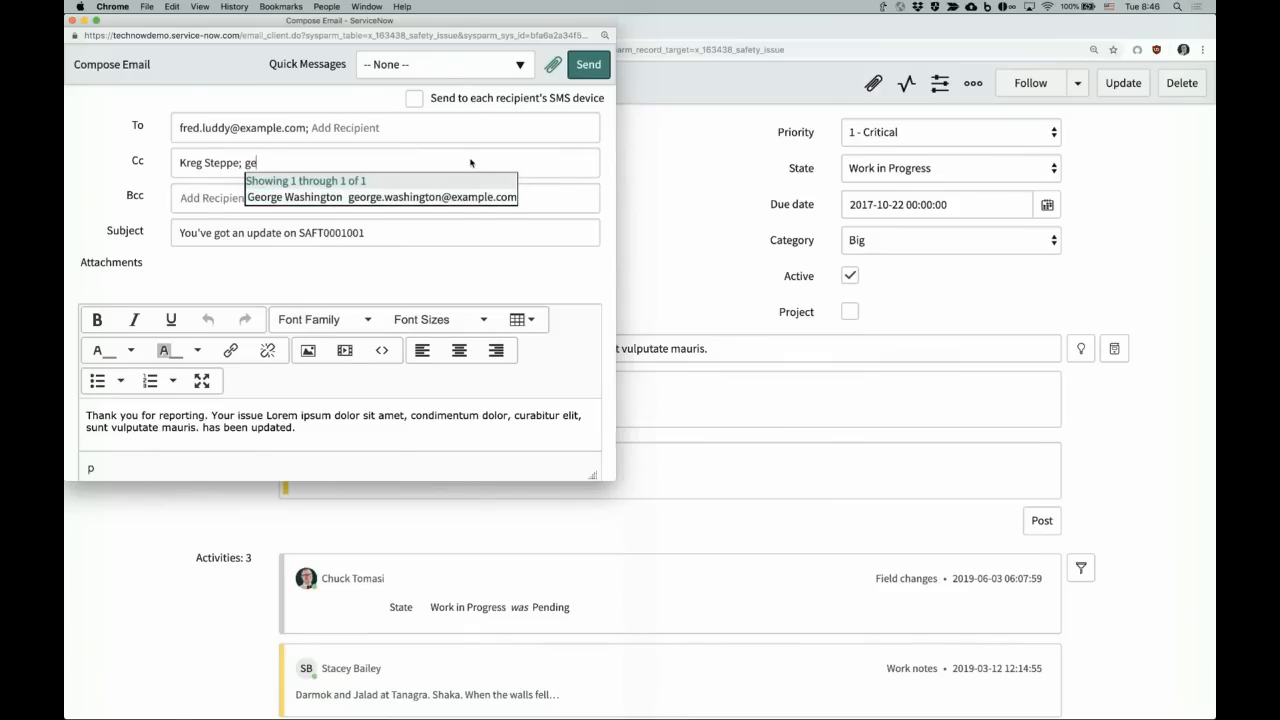
click(466, 197)
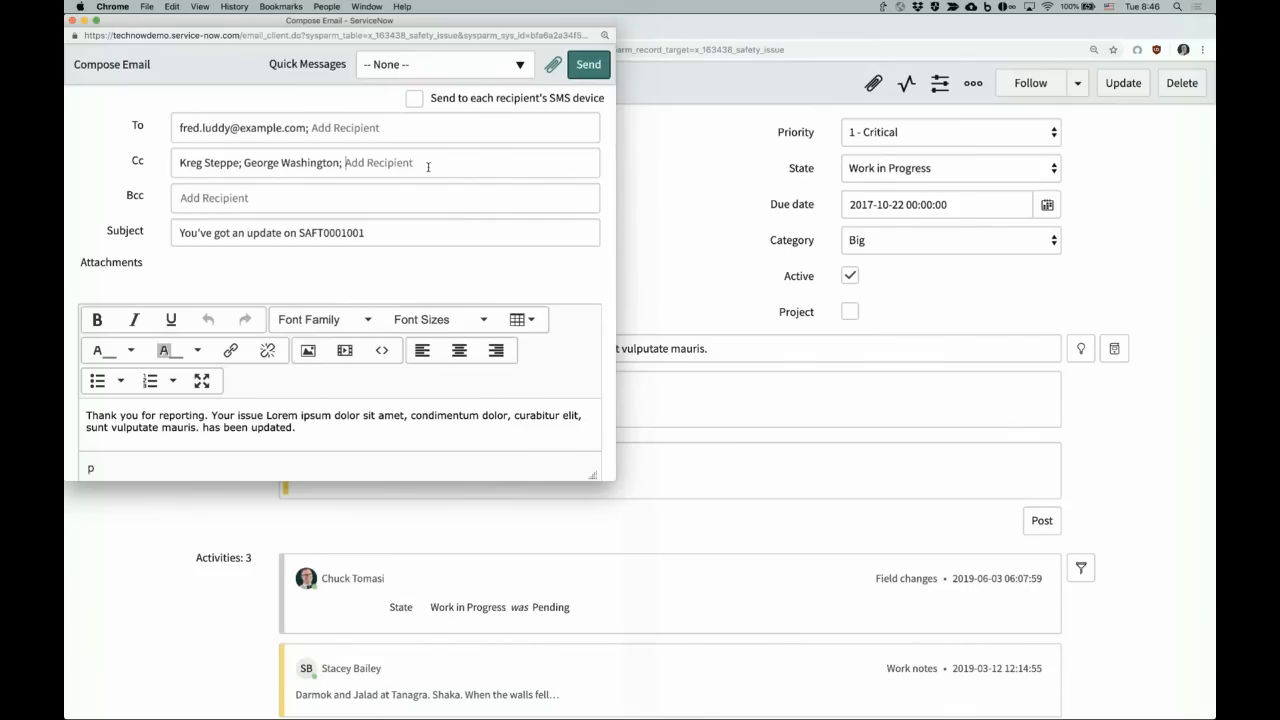
click(73, 20)
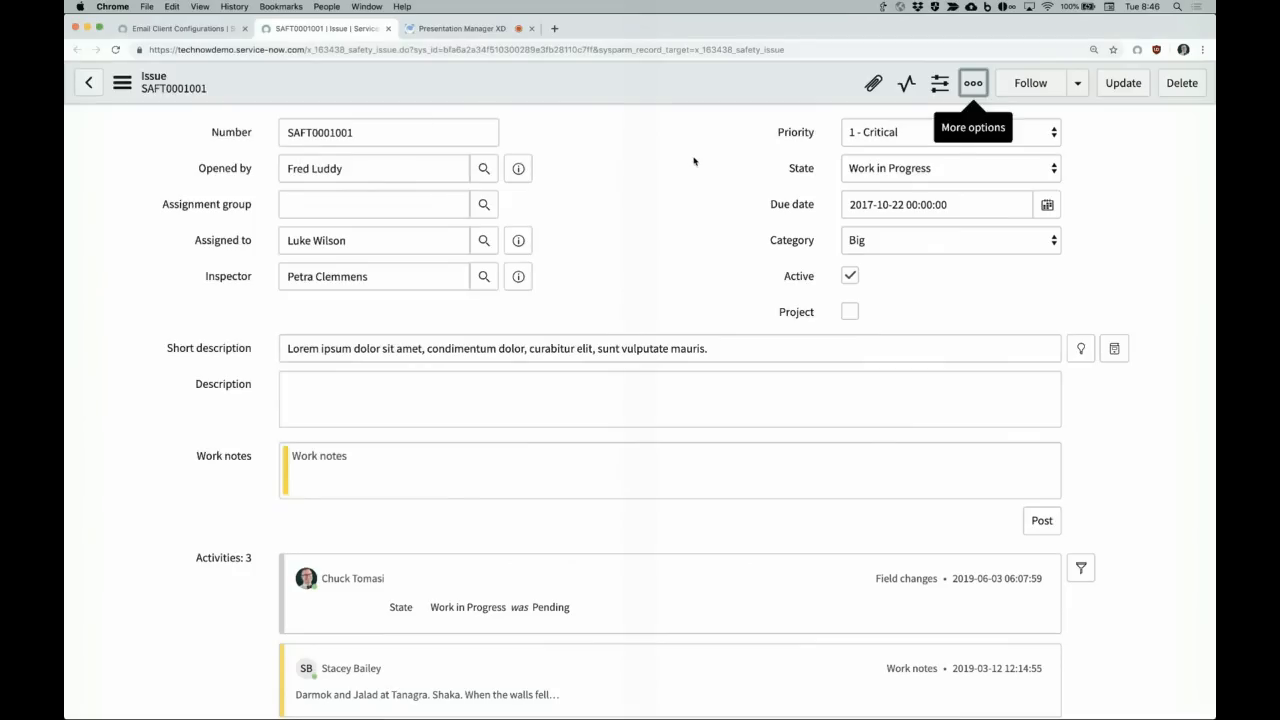
Step: Review the recipient and filter settings of the Default safety issue email client configuration, enable Display From, and save the record
click(172, 30)
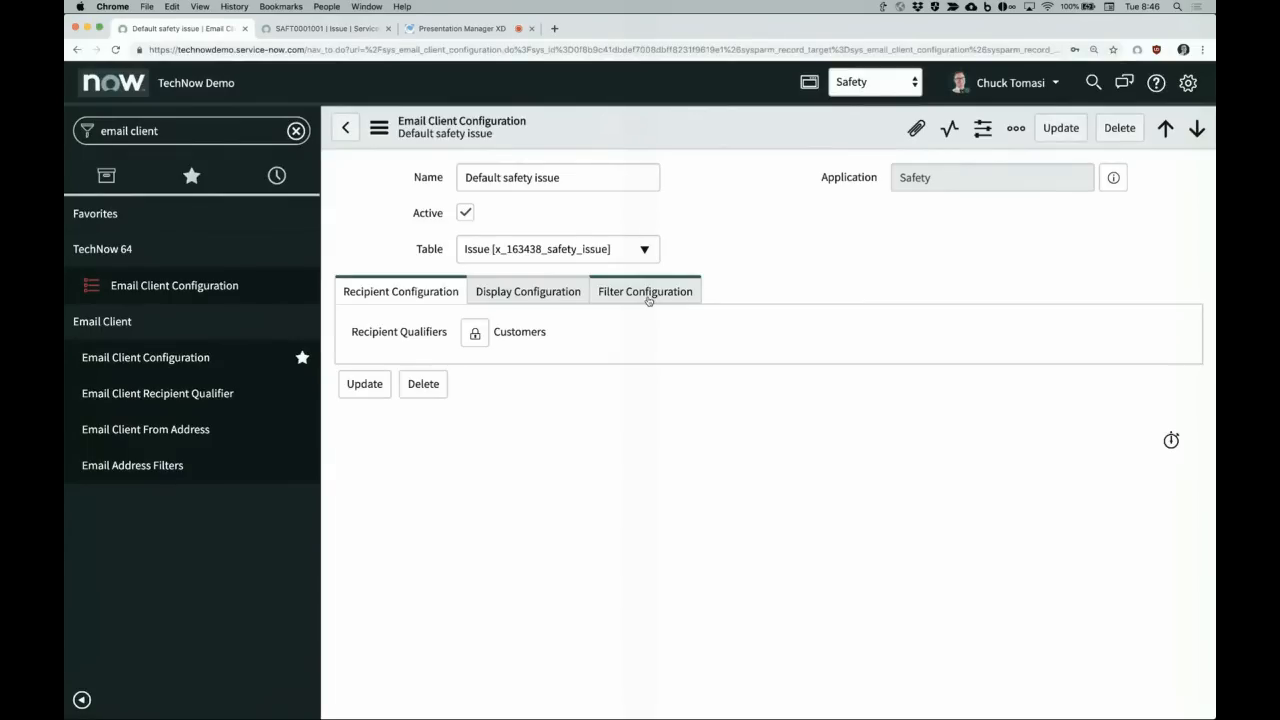
click(649, 300)
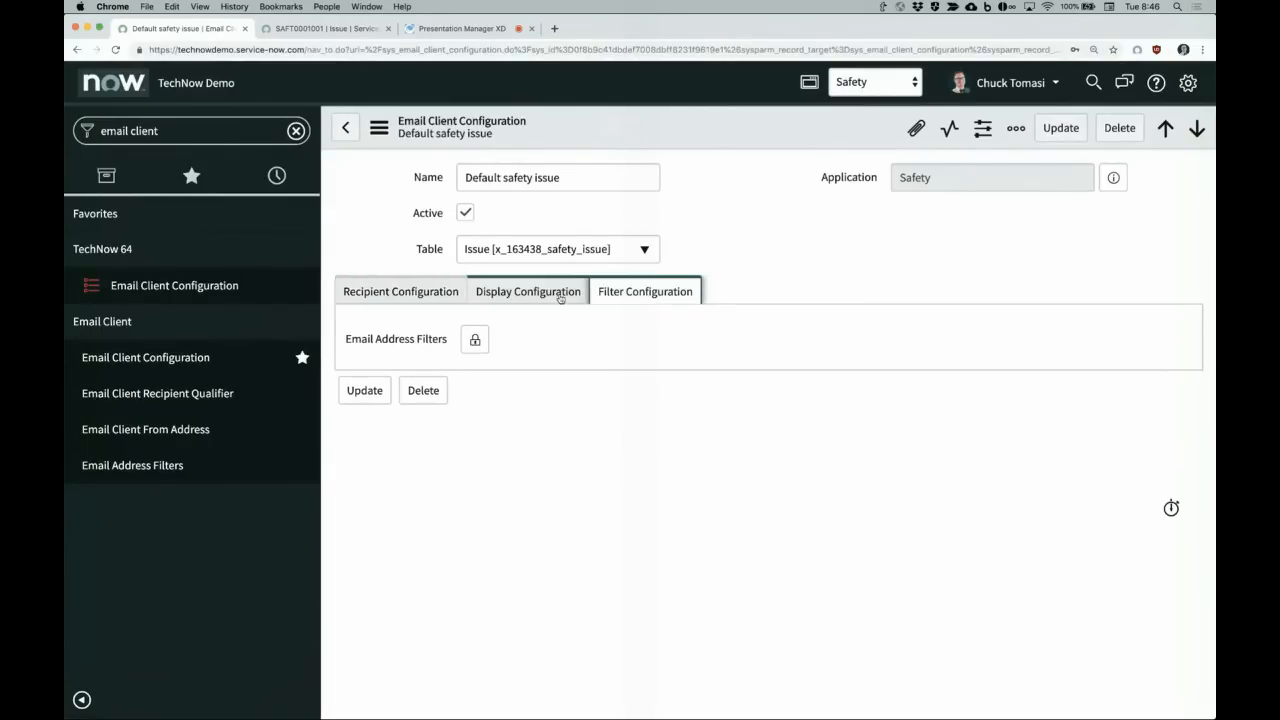
click(428, 291)
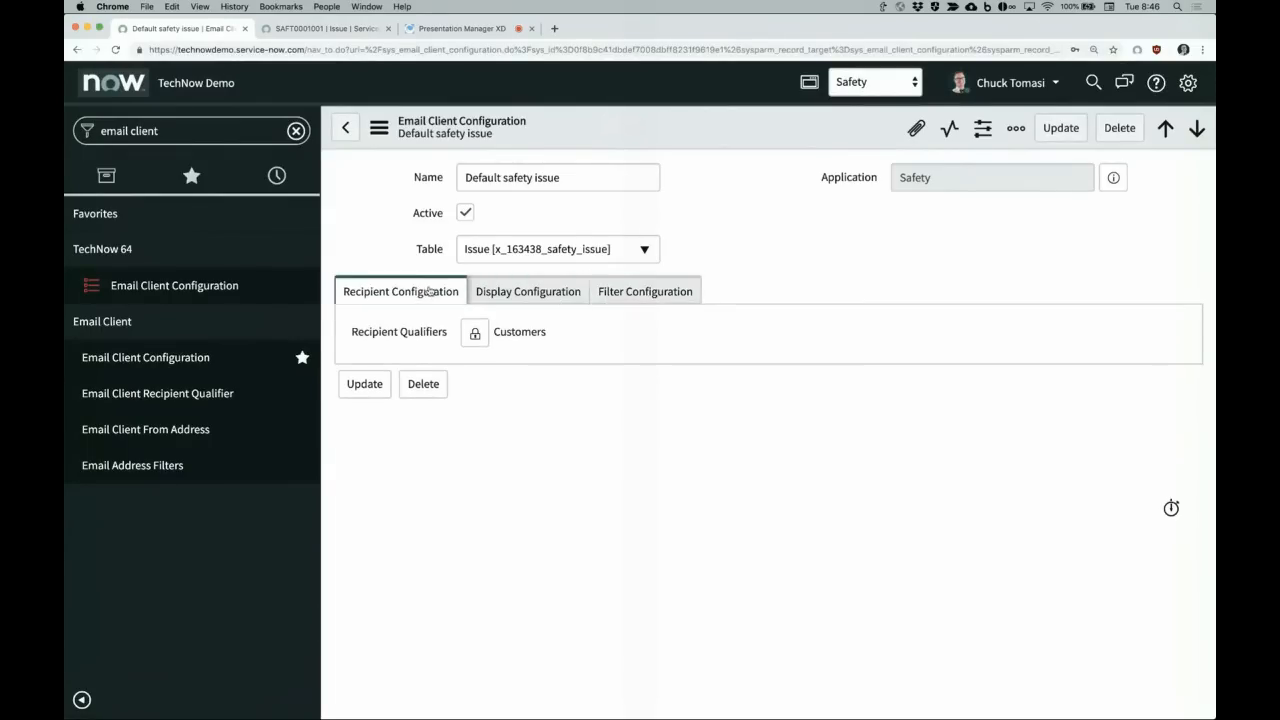
click(521, 291)
click(470, 332)
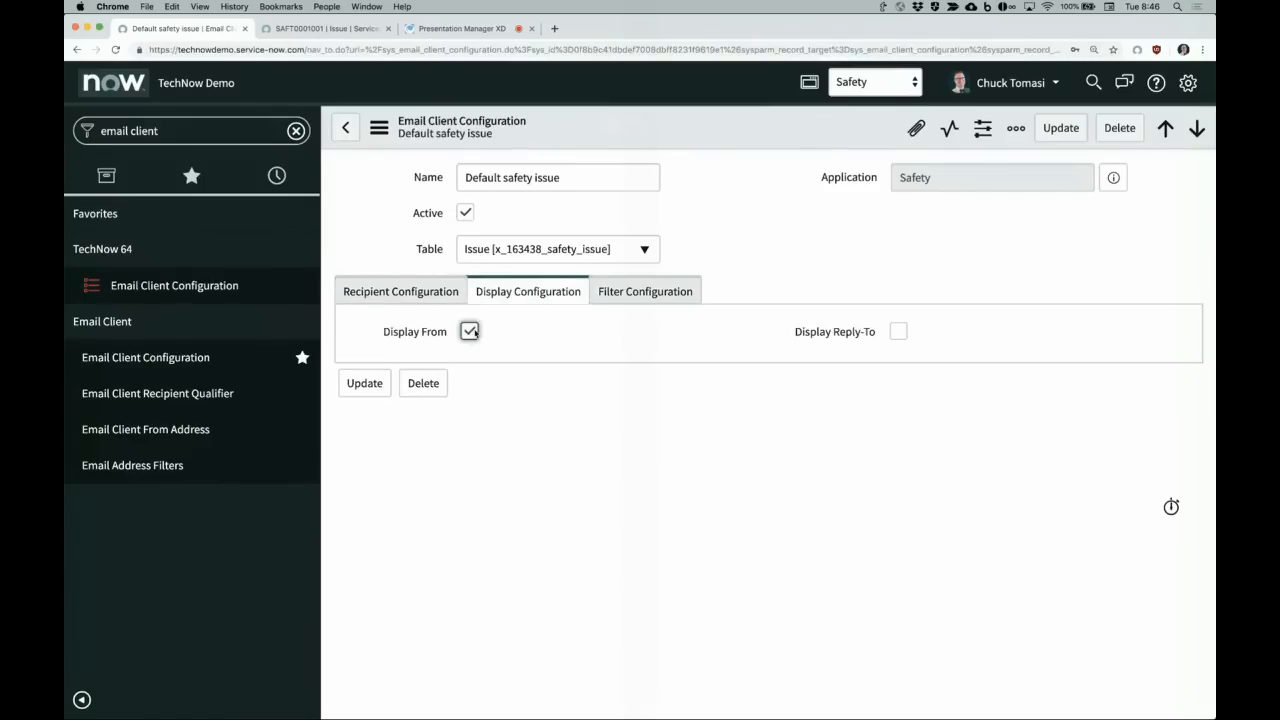
click(634, 292)
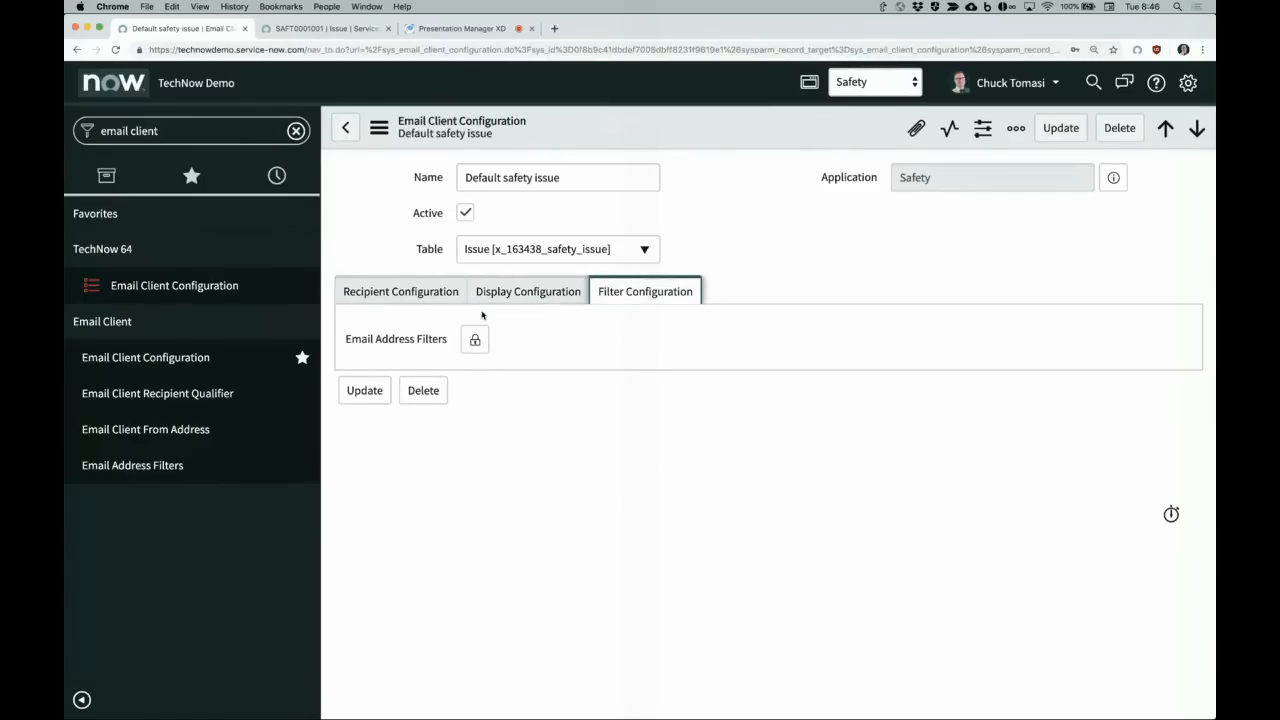
right_click(570, 122)
click(592, 133)
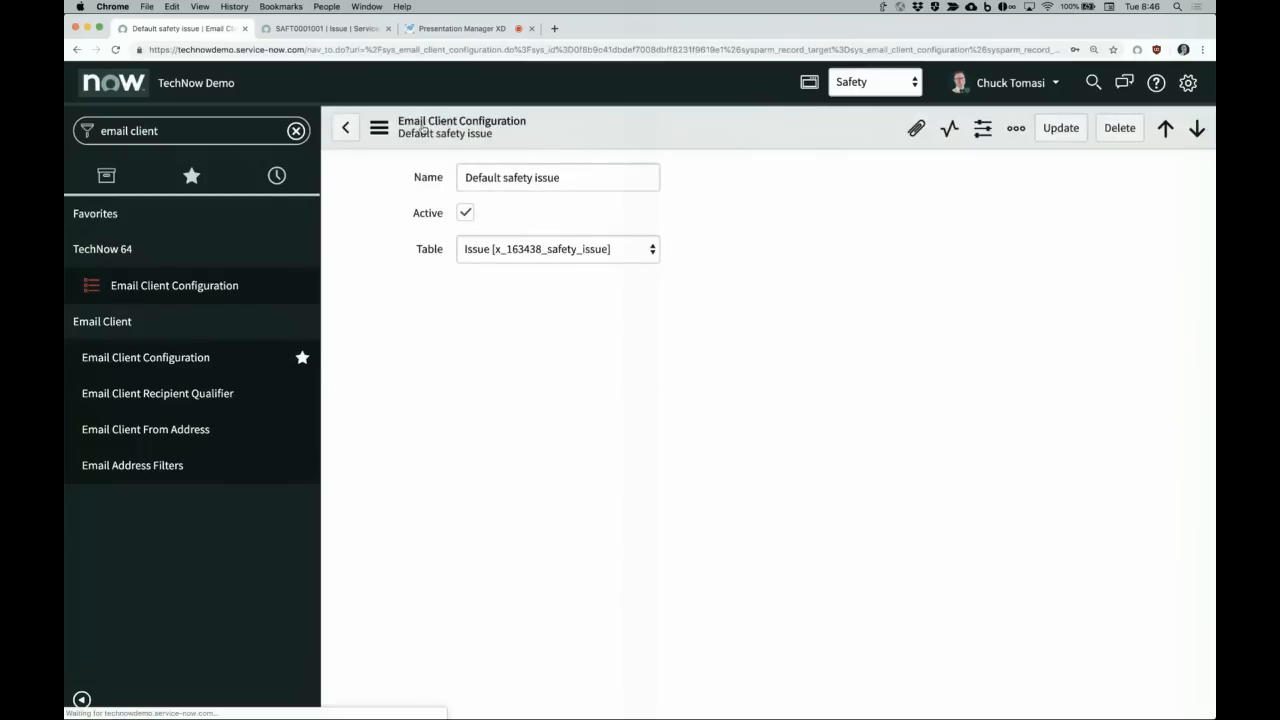
Step: Open the Default Safety Issue email client template and set its From Generation Type to Select From List
click(180, 129)
click(192, 175)
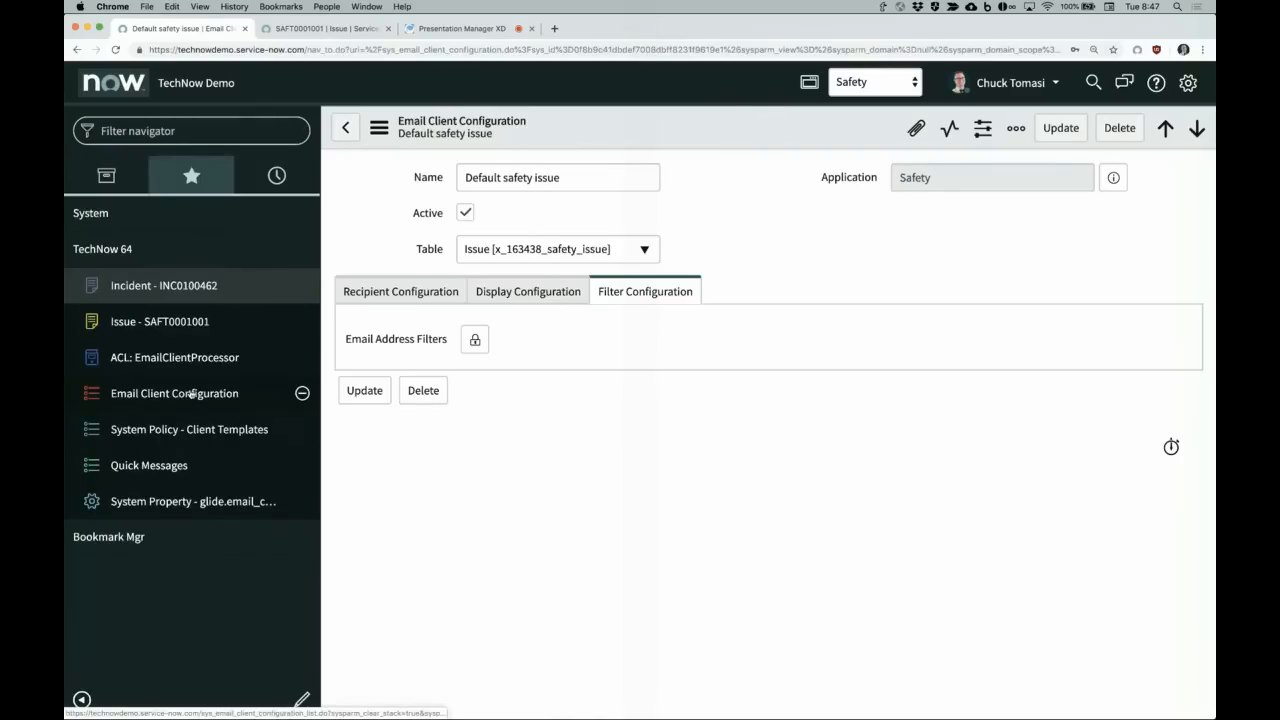
click(194, 428)
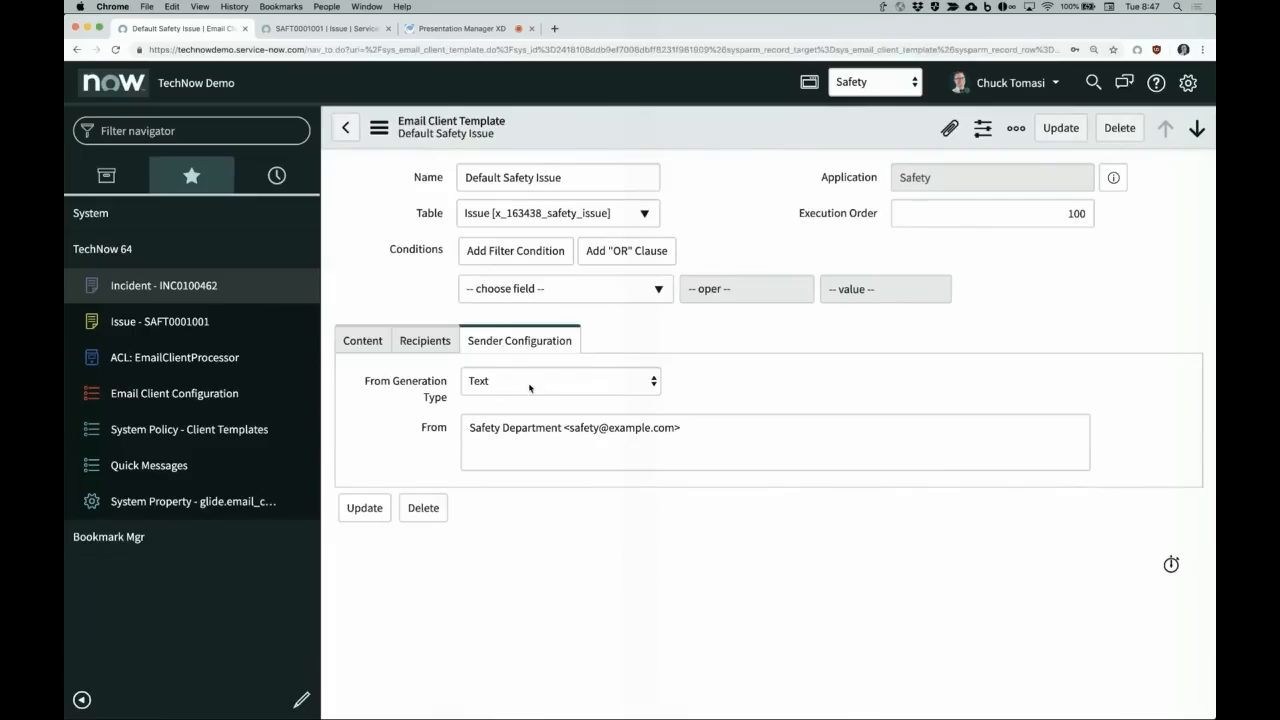
click(530, 388)
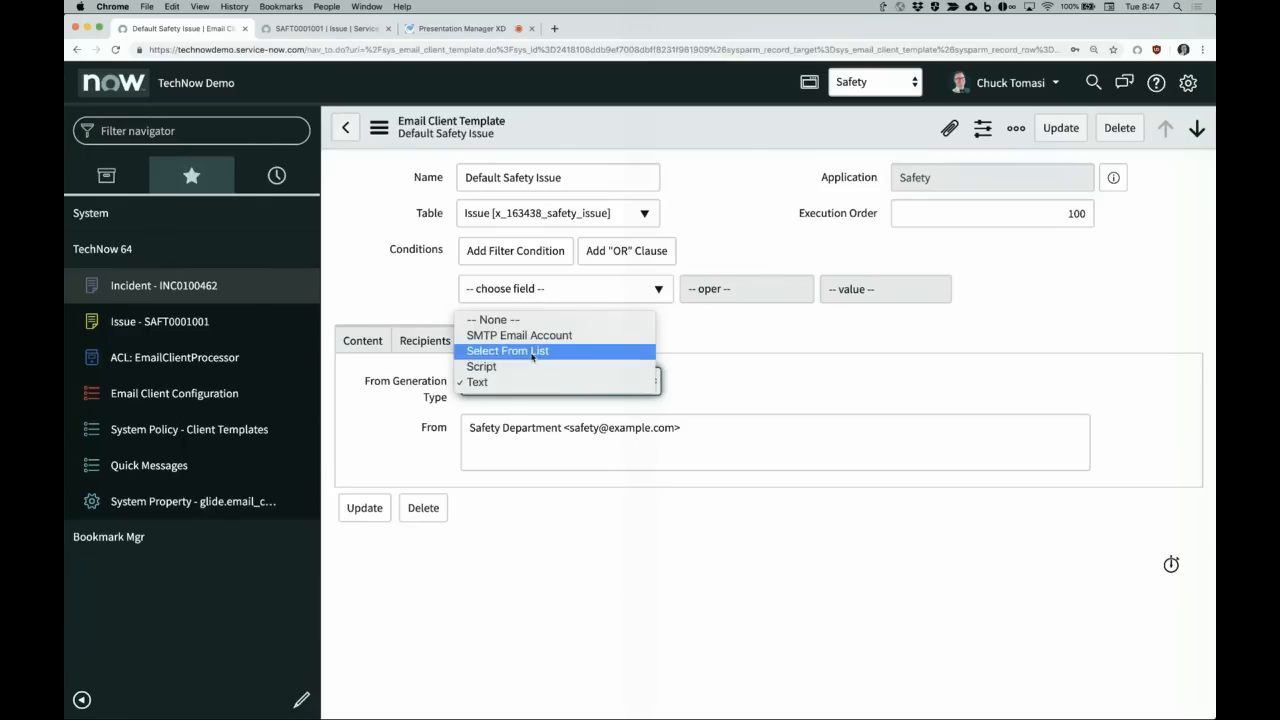
click(533, 352)
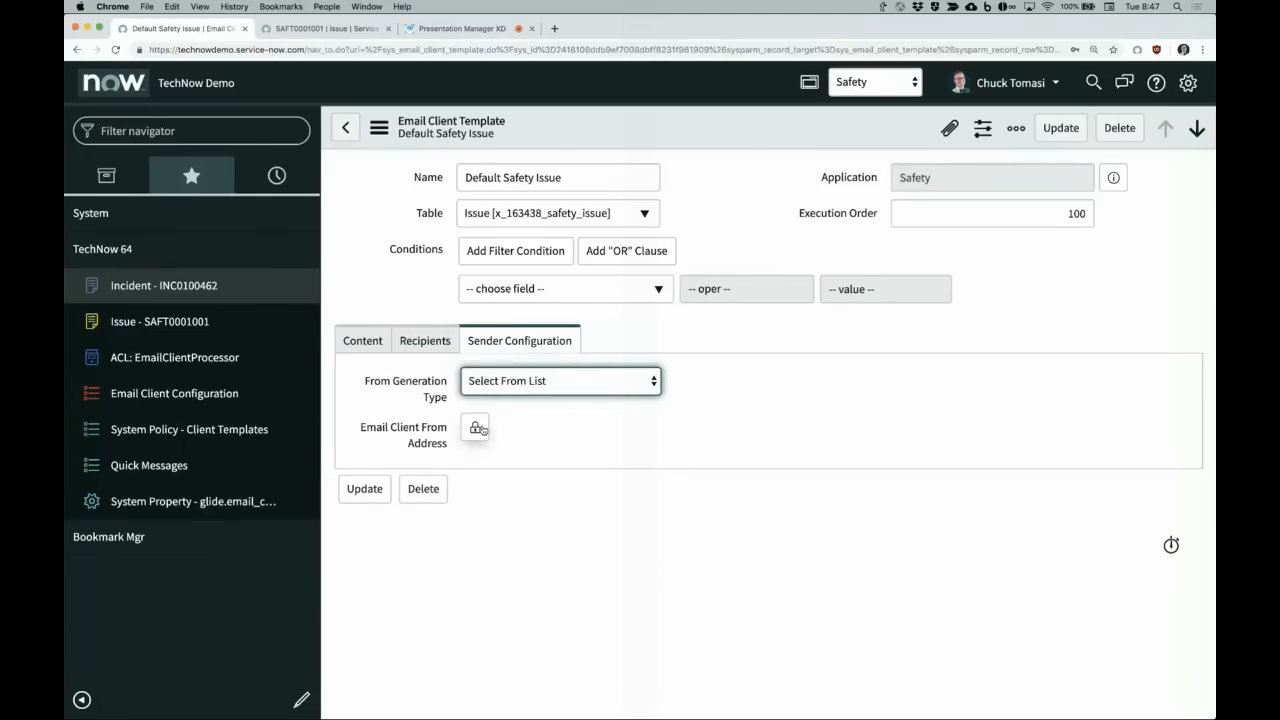
Step: Find the Email Client From Address list by filtering for "email client", and open it without saving the template changes
click(228, 134)
text(email client)
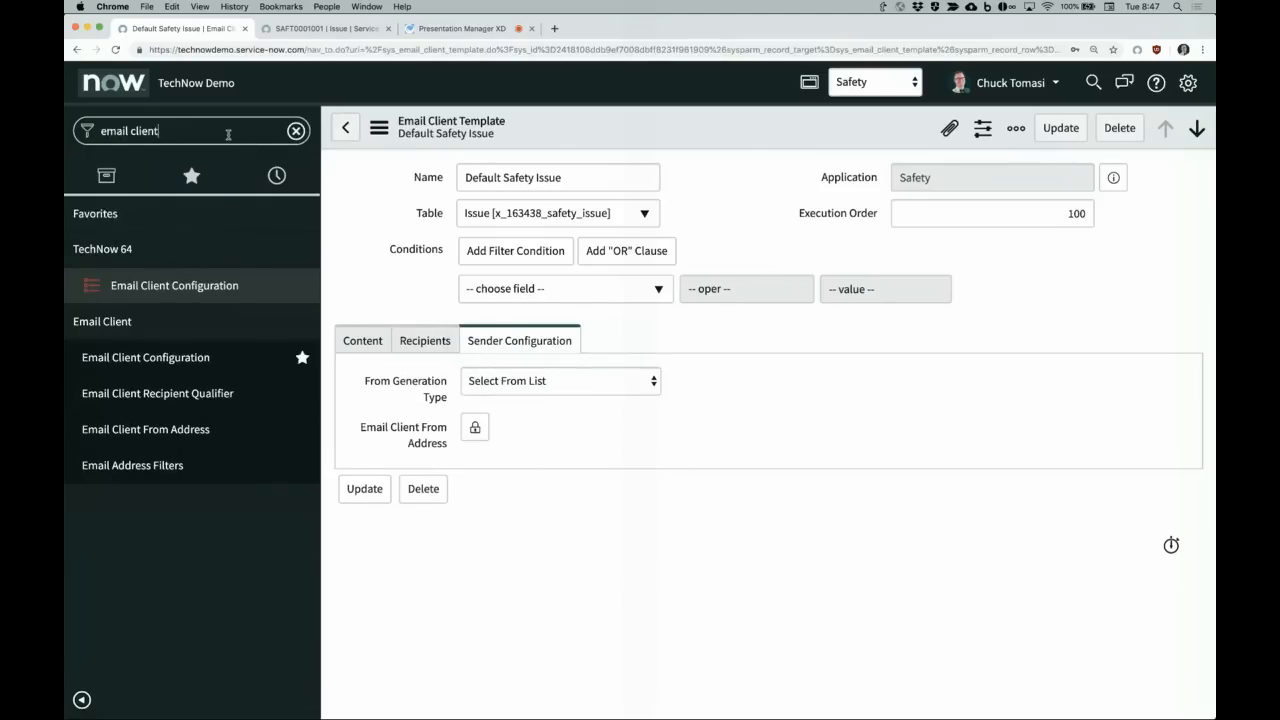
click(180, 430)
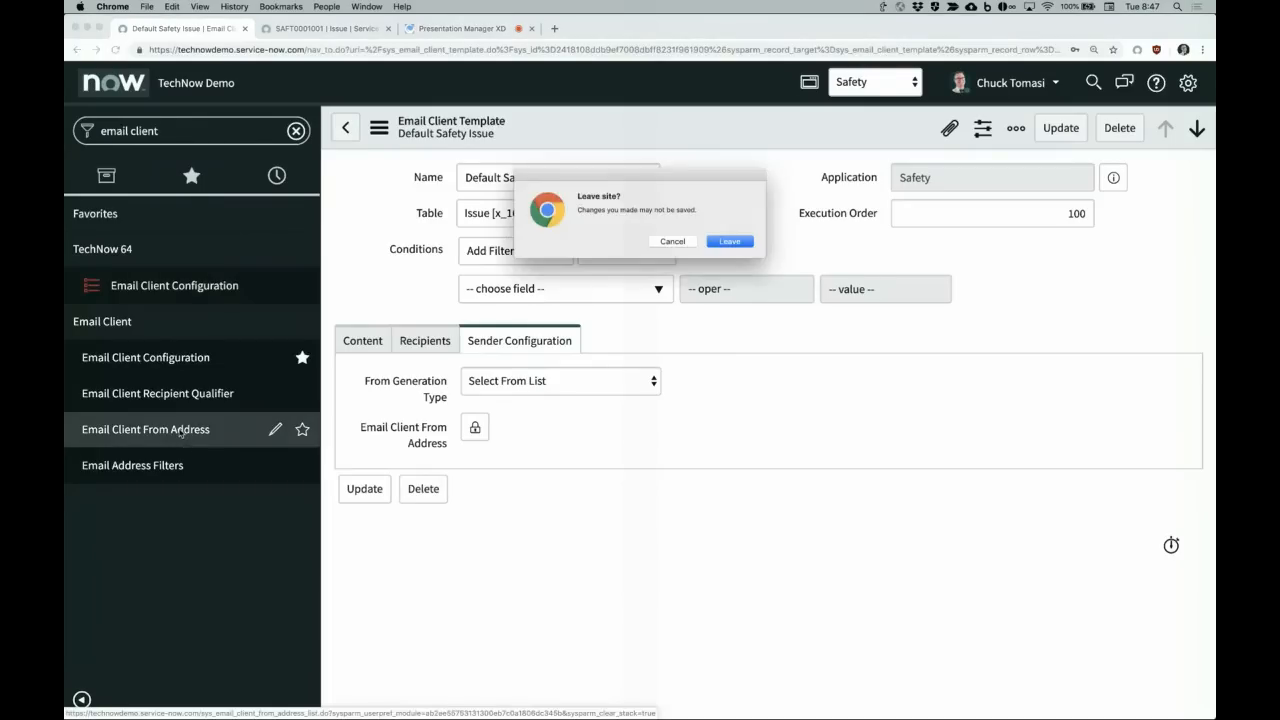
click(730, 241)
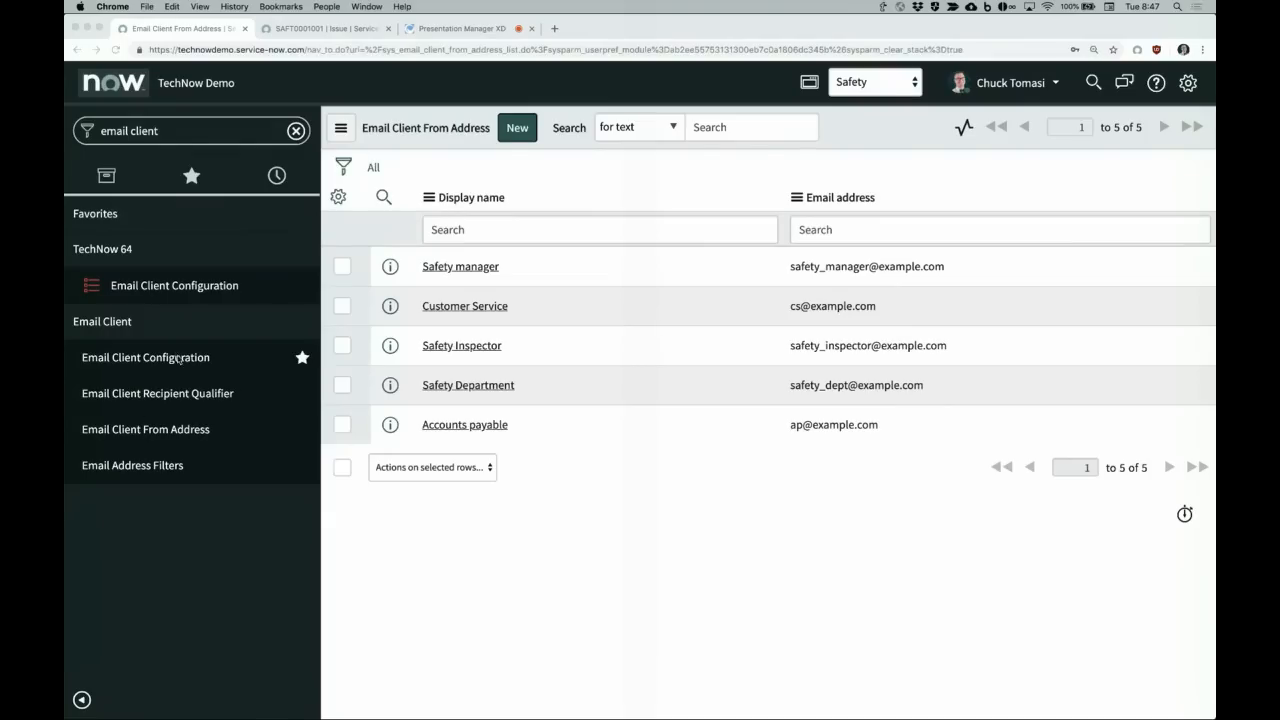
Step: Reopen the Default Safety Issue template from the navigation history and set its From Generation Type to Select From List
click(283, 167)
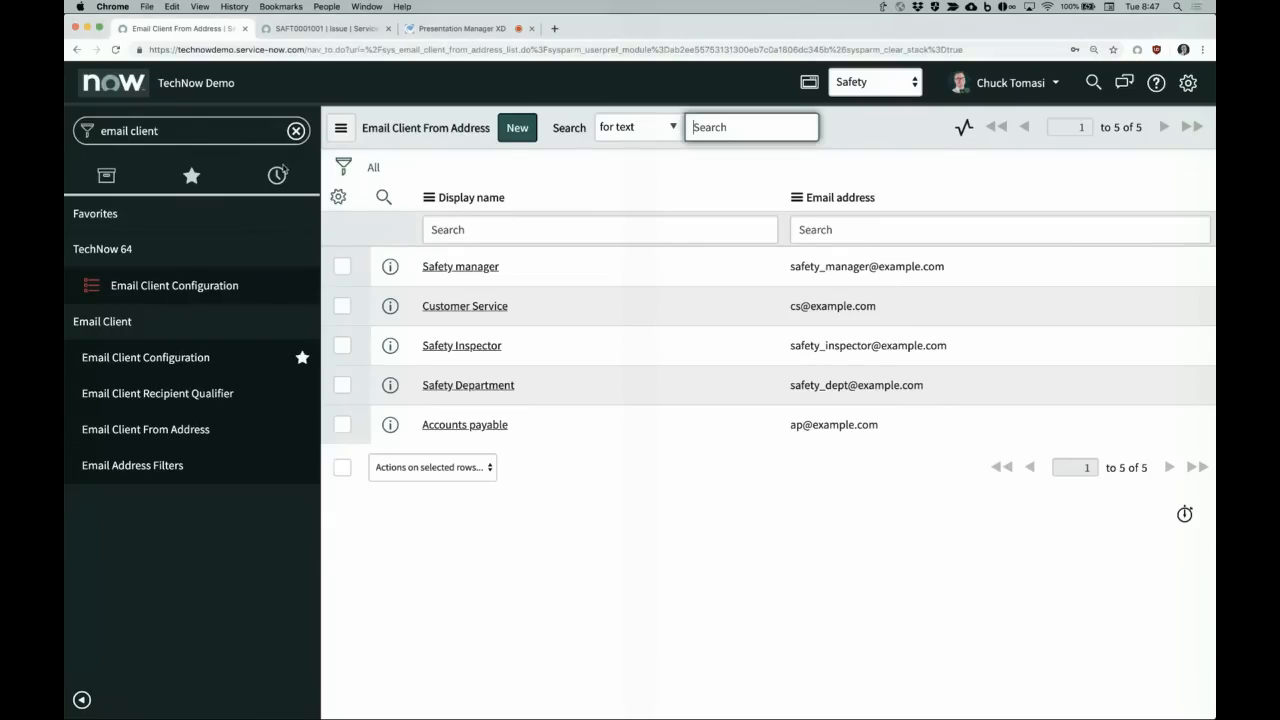
click(277, 175)
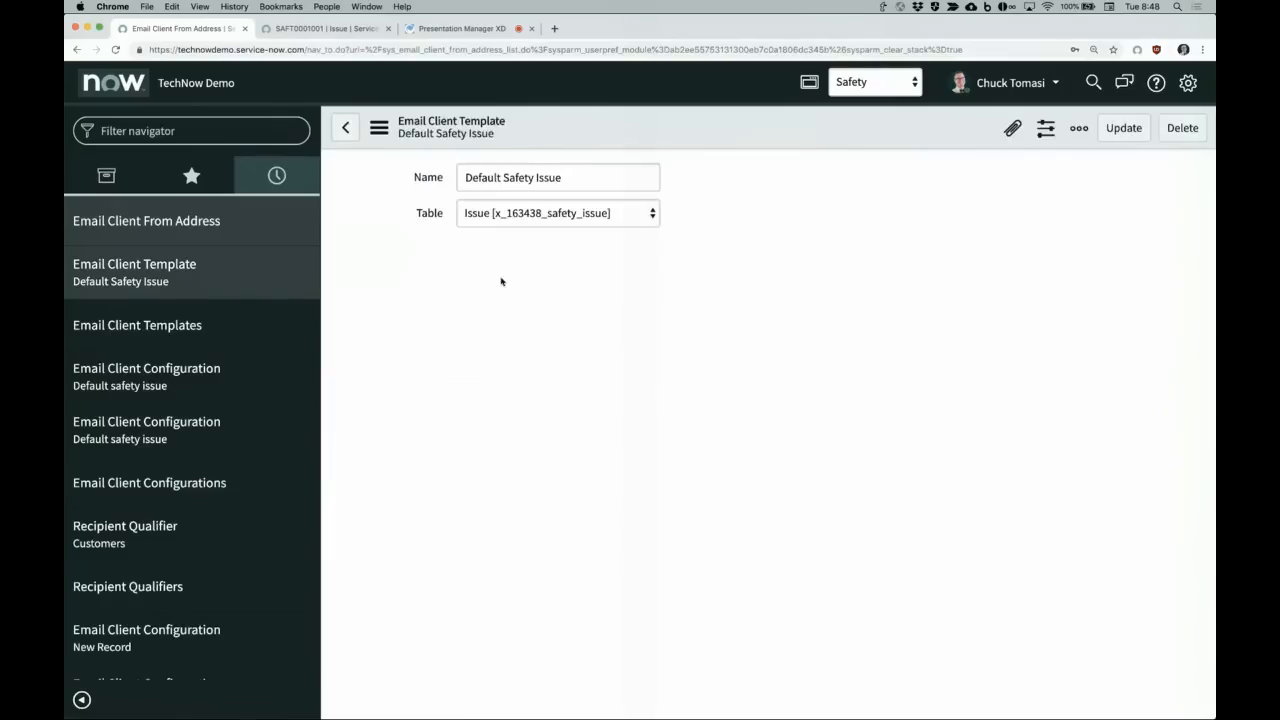
click(521, 380)
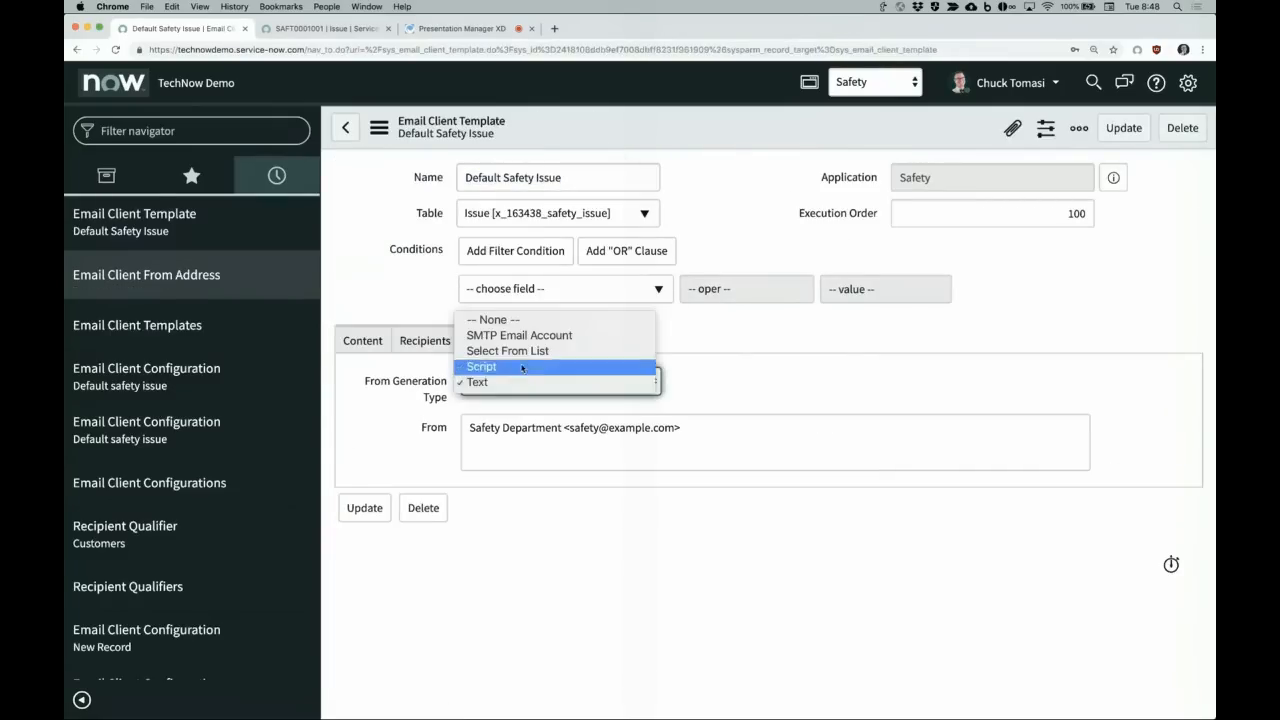
click(526, 351)
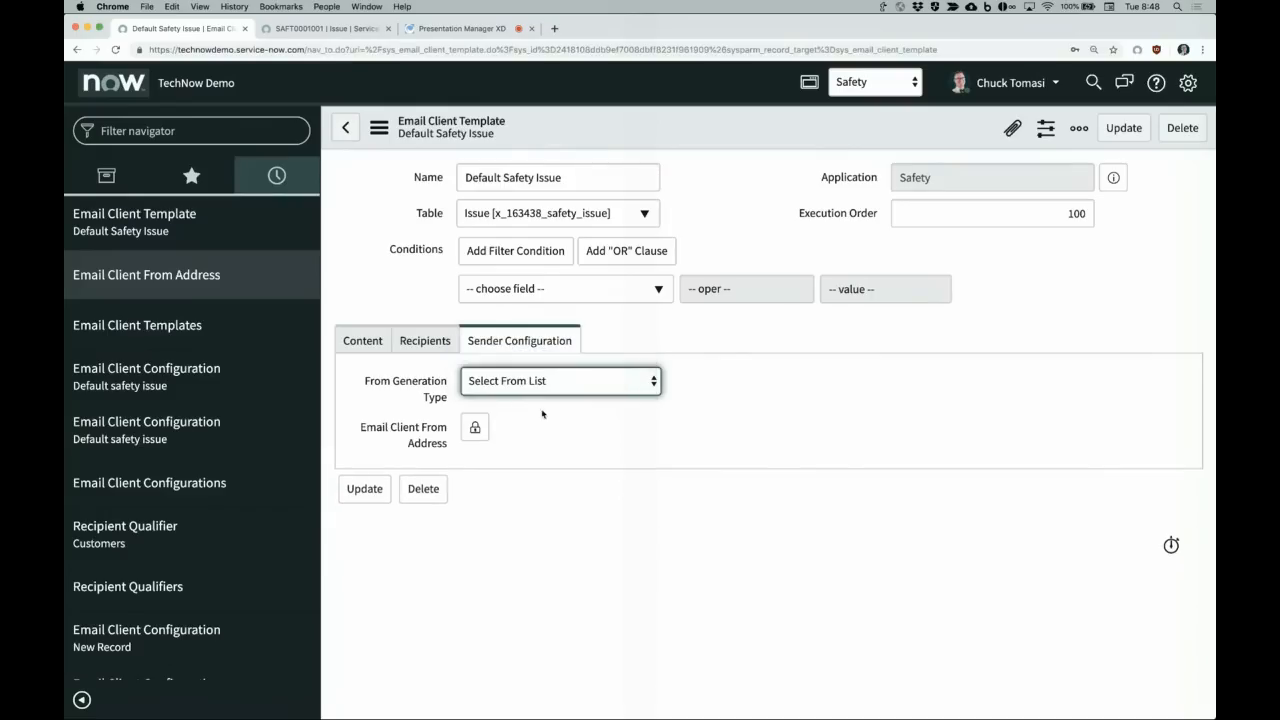
Step: Add the safety department and safety inspector addresses as the template's Email Client From Addresses and save the template
click(475, 427)
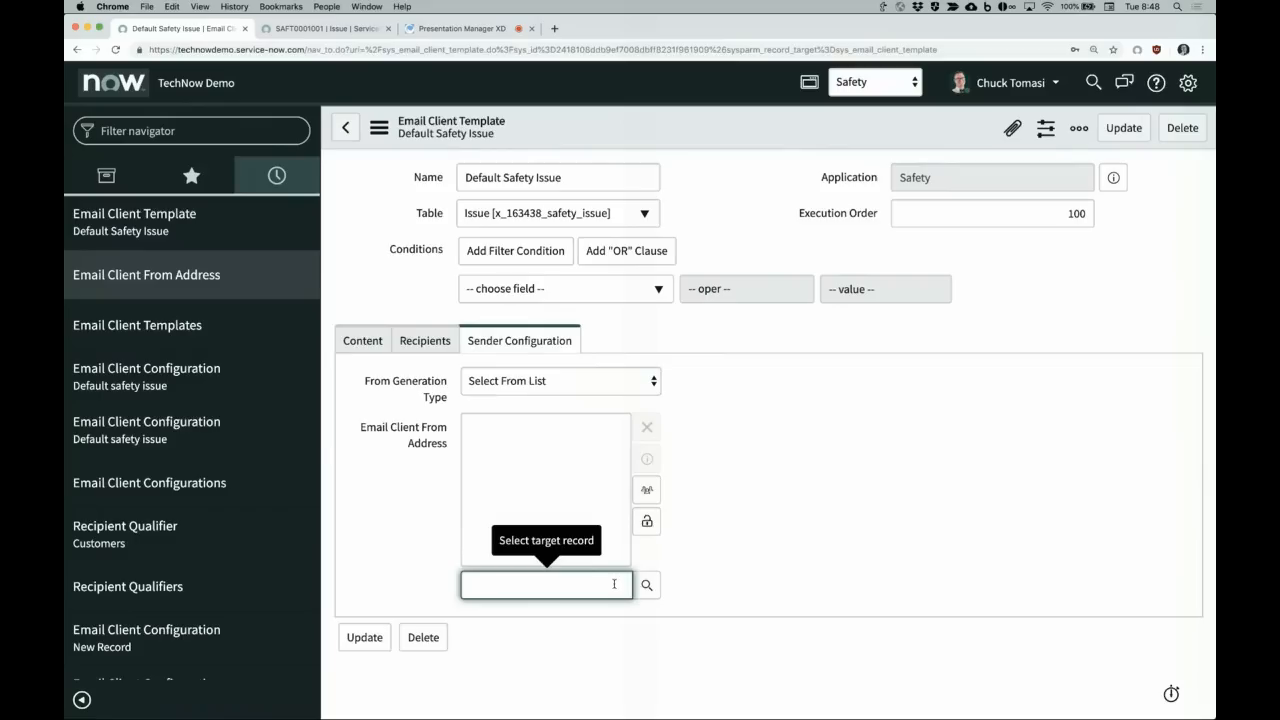
text(safe)
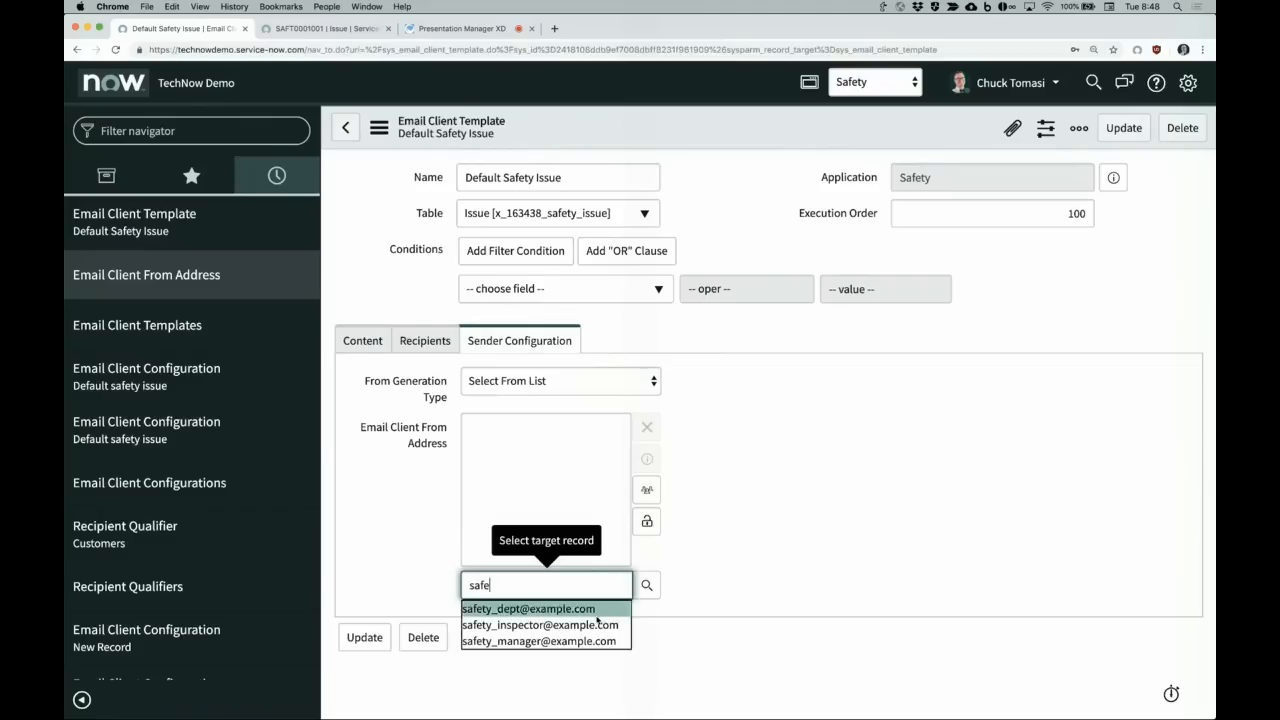
click(590, 608)
text(safe)
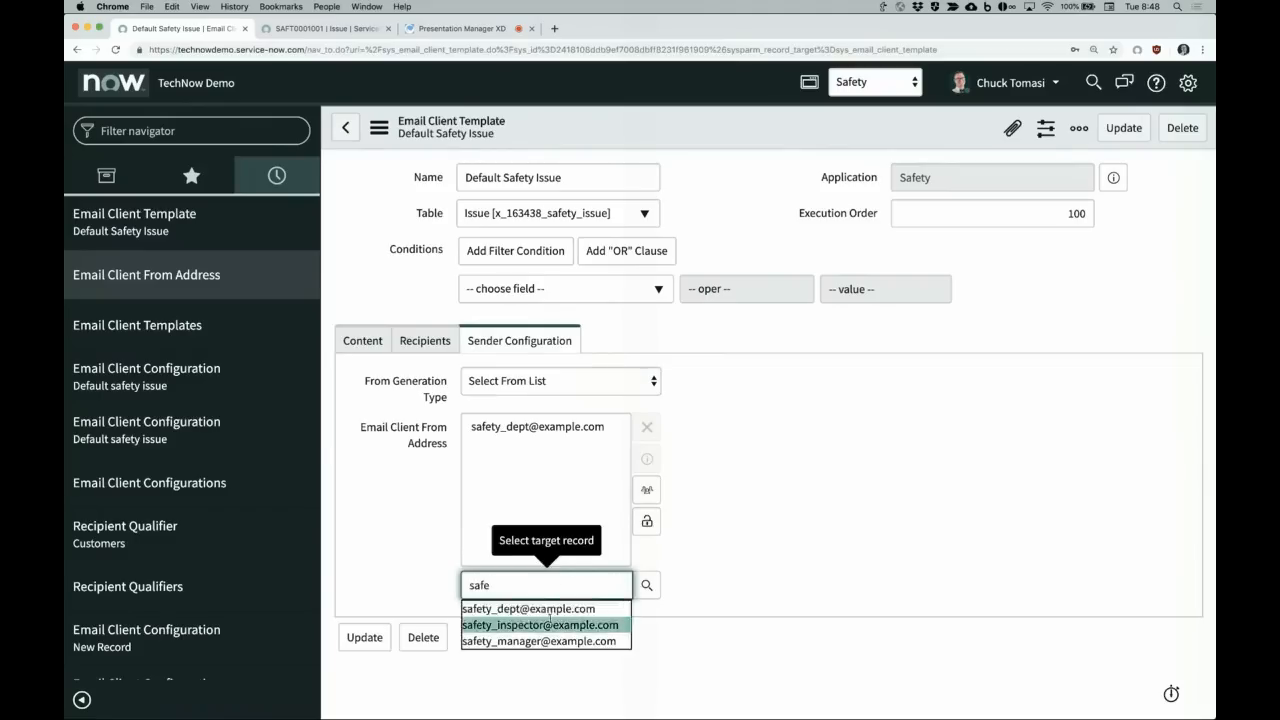
click(549, 624)
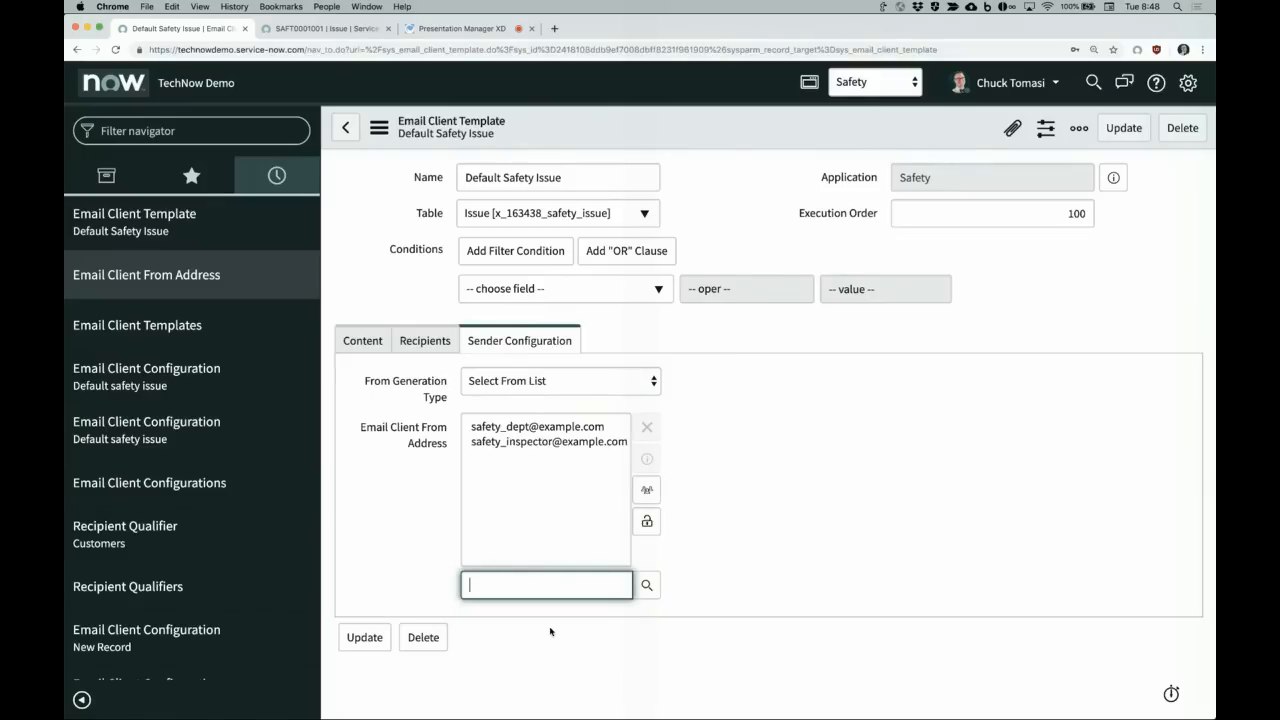
click(647, 521)
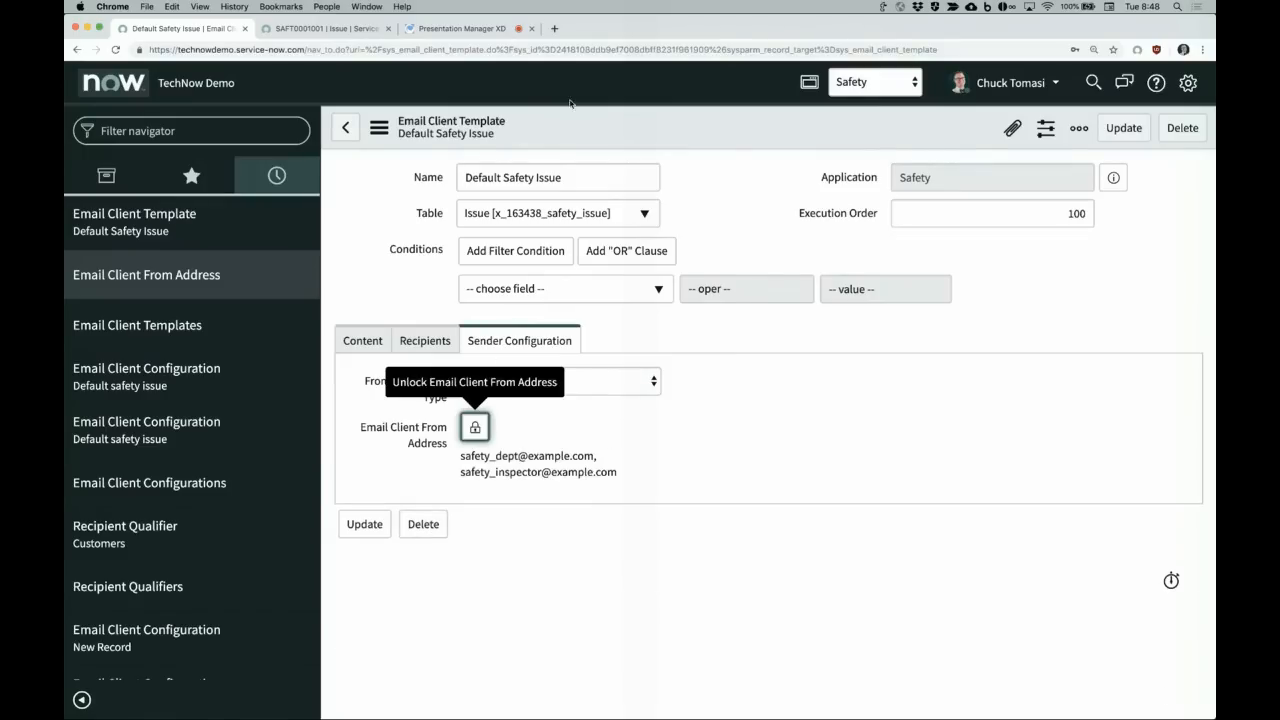
right_click(587, 129)
click(602, 136)
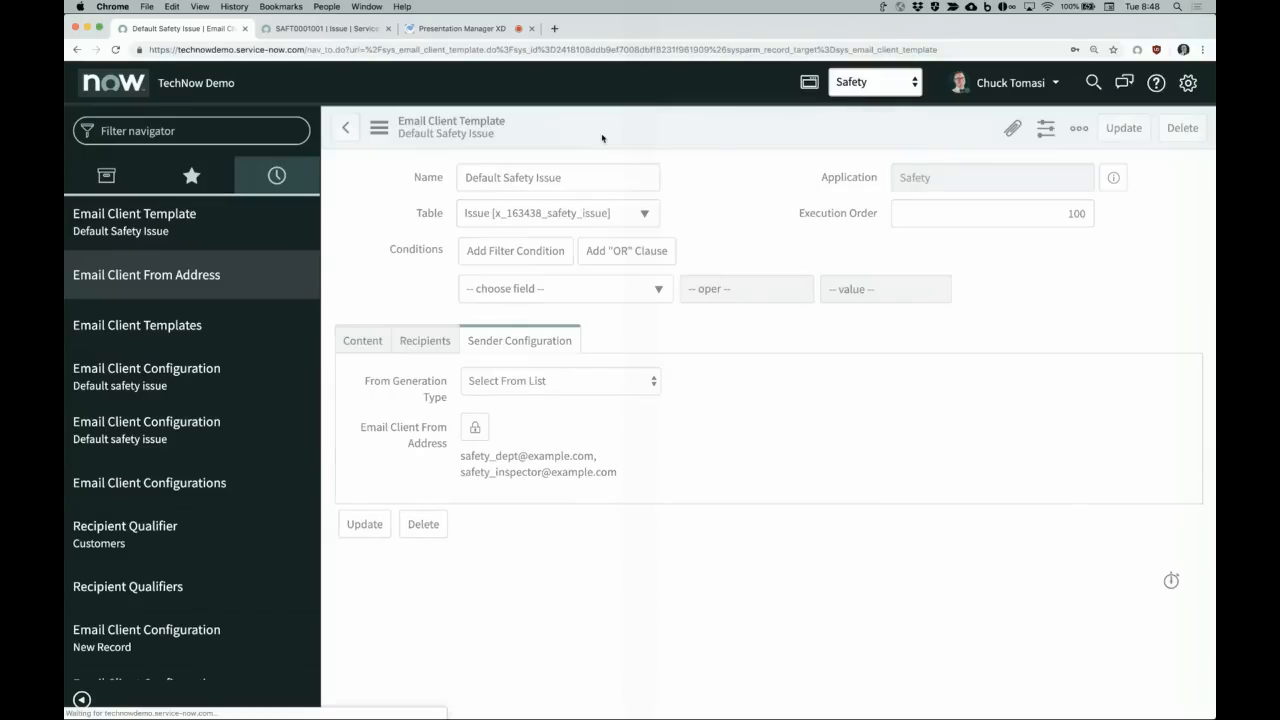
Step: Start an email from issue SAFT0001001, try the Safety Department and Safety Inspector senders in From, and close the draft
key(ctrl+Tab)
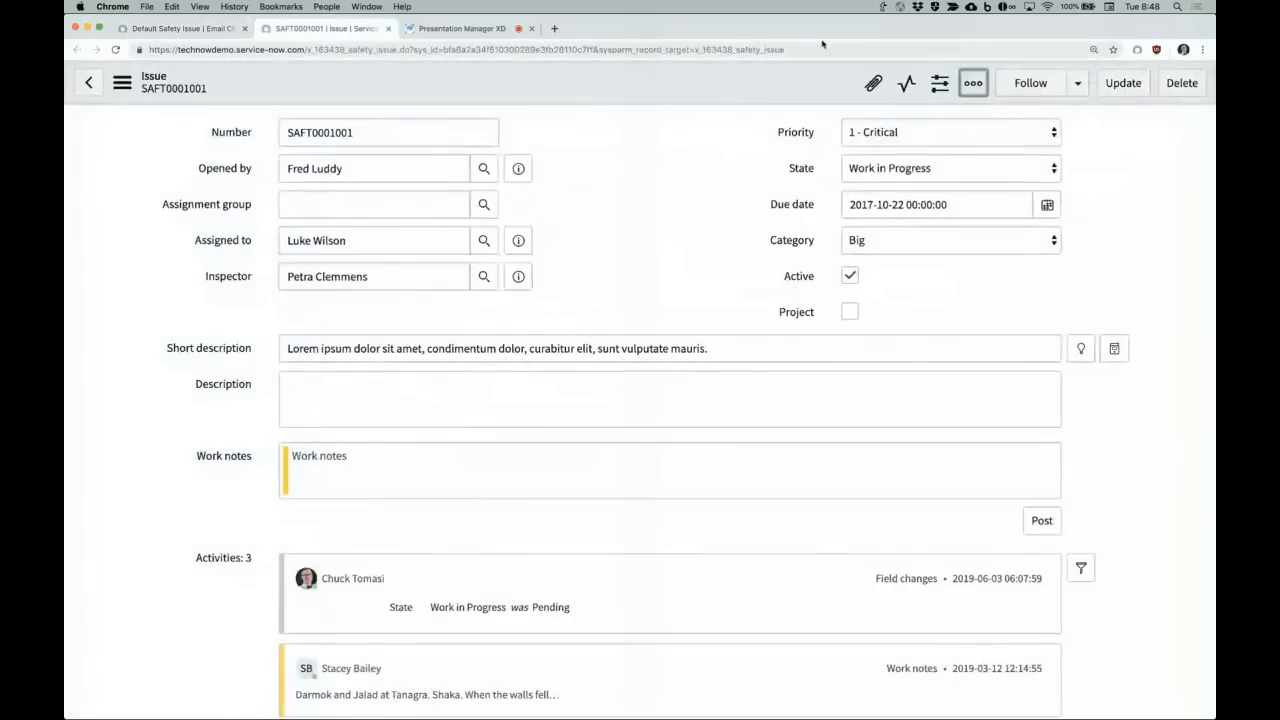
click(975, 83)
click(896, 126)
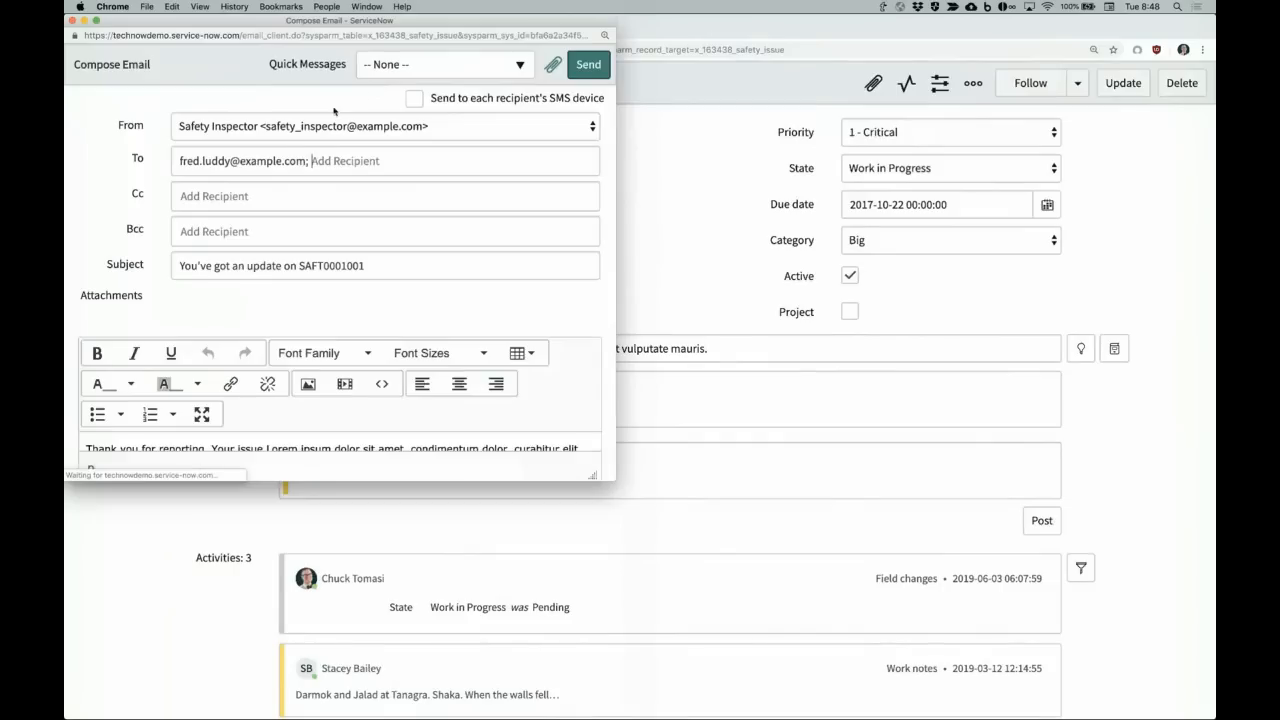
click(383, 130)
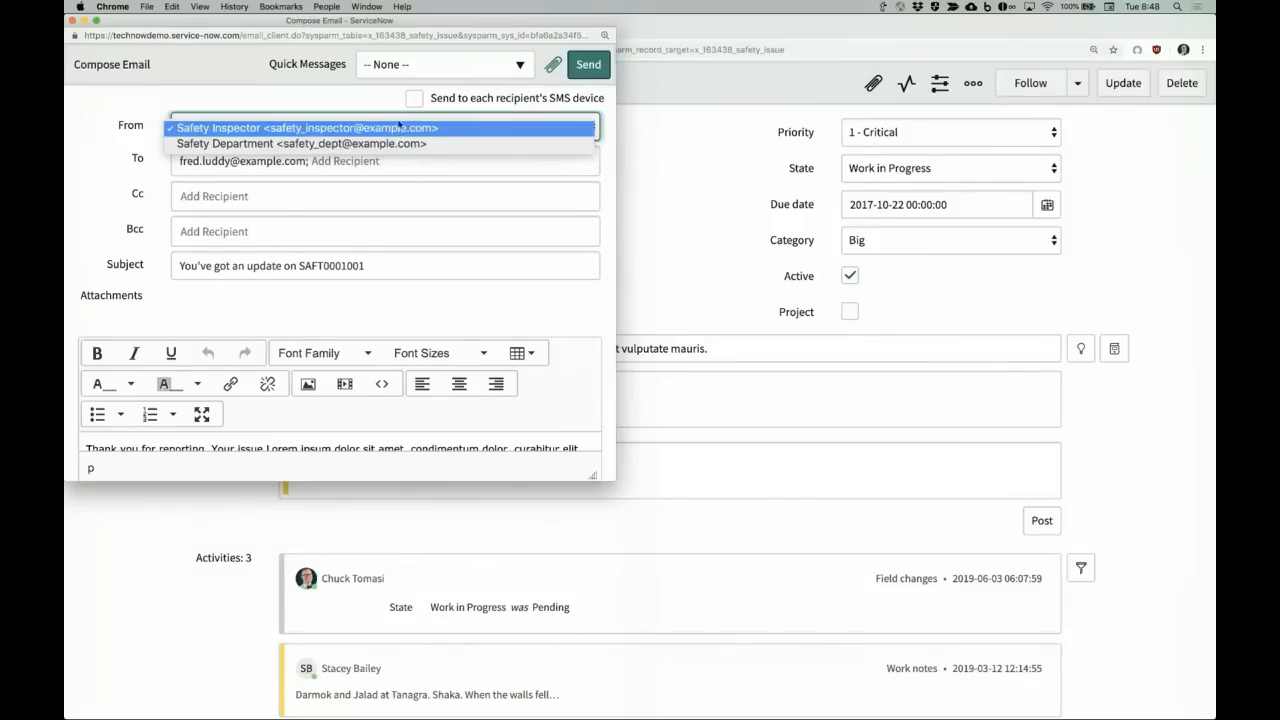
click(398, 145)
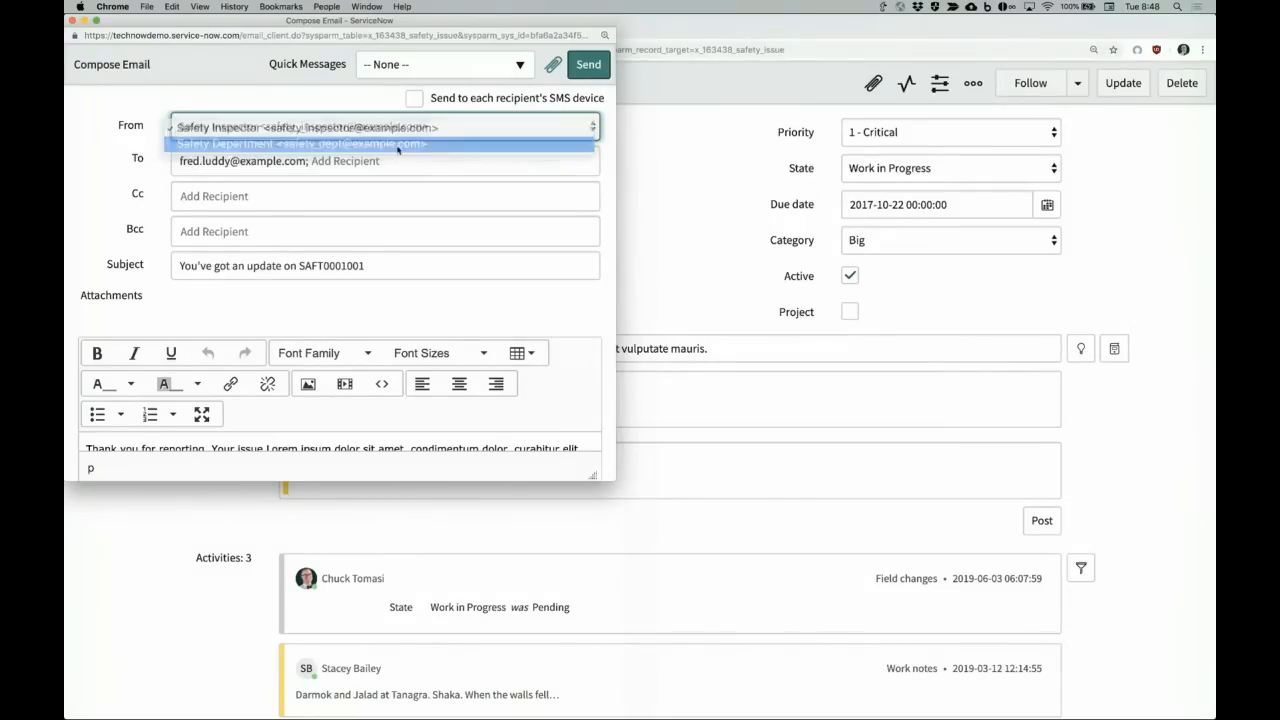
click(400, 127)
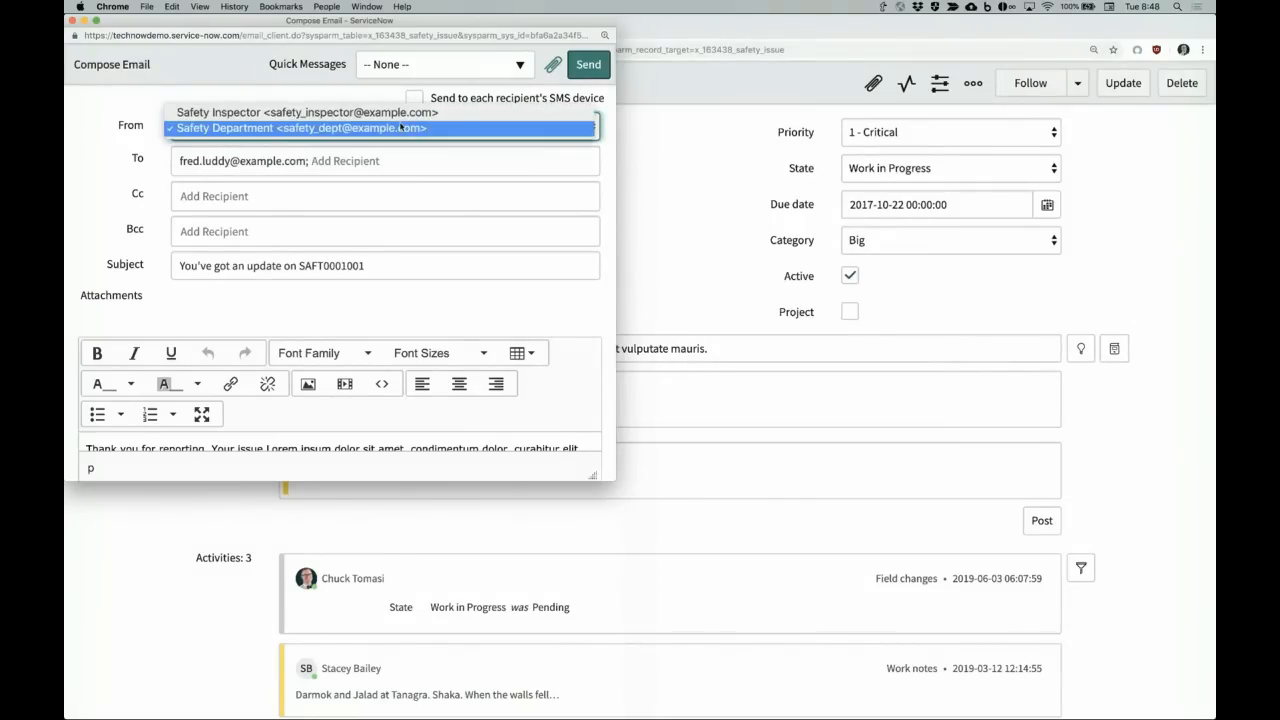
key(Up)
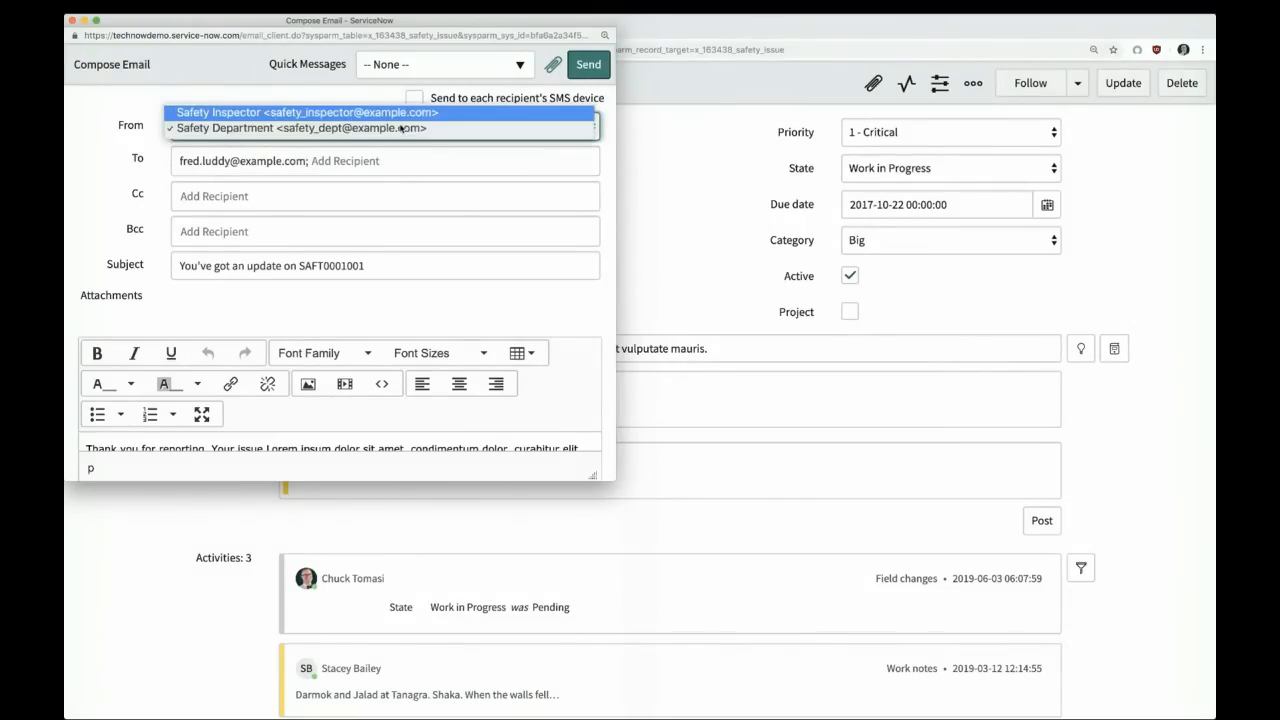
key(Return)
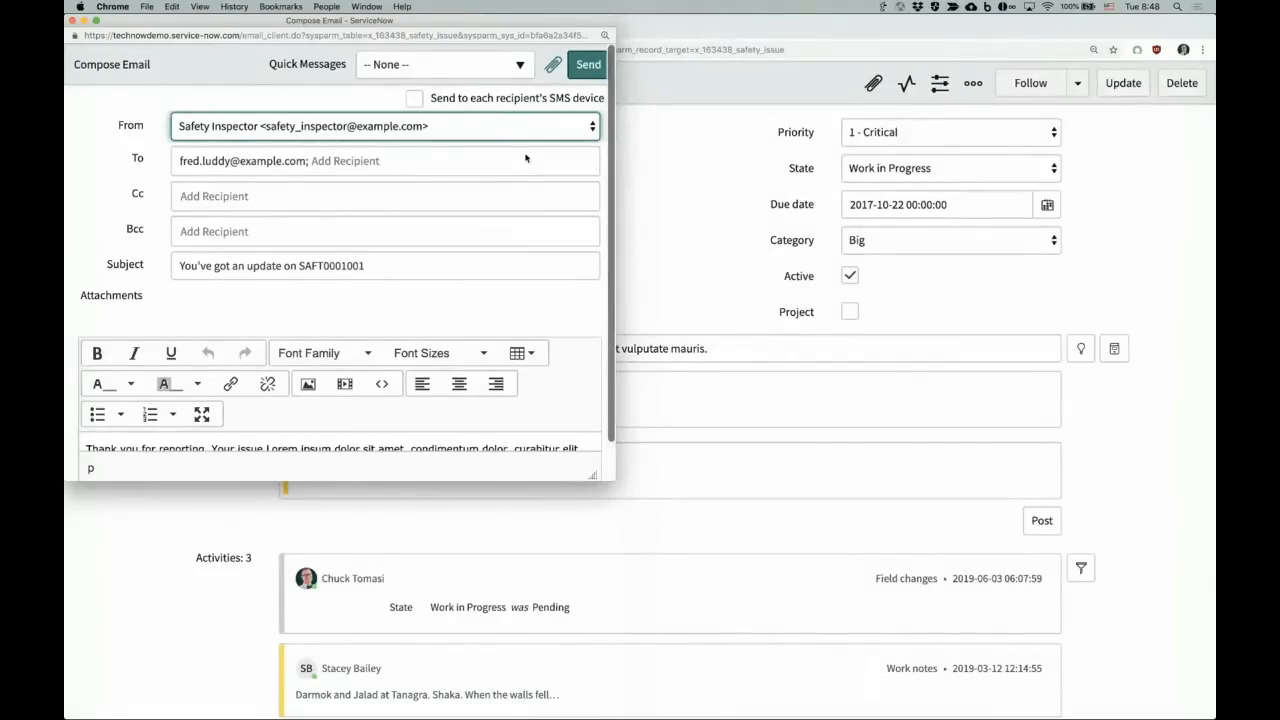
click(73, 20)
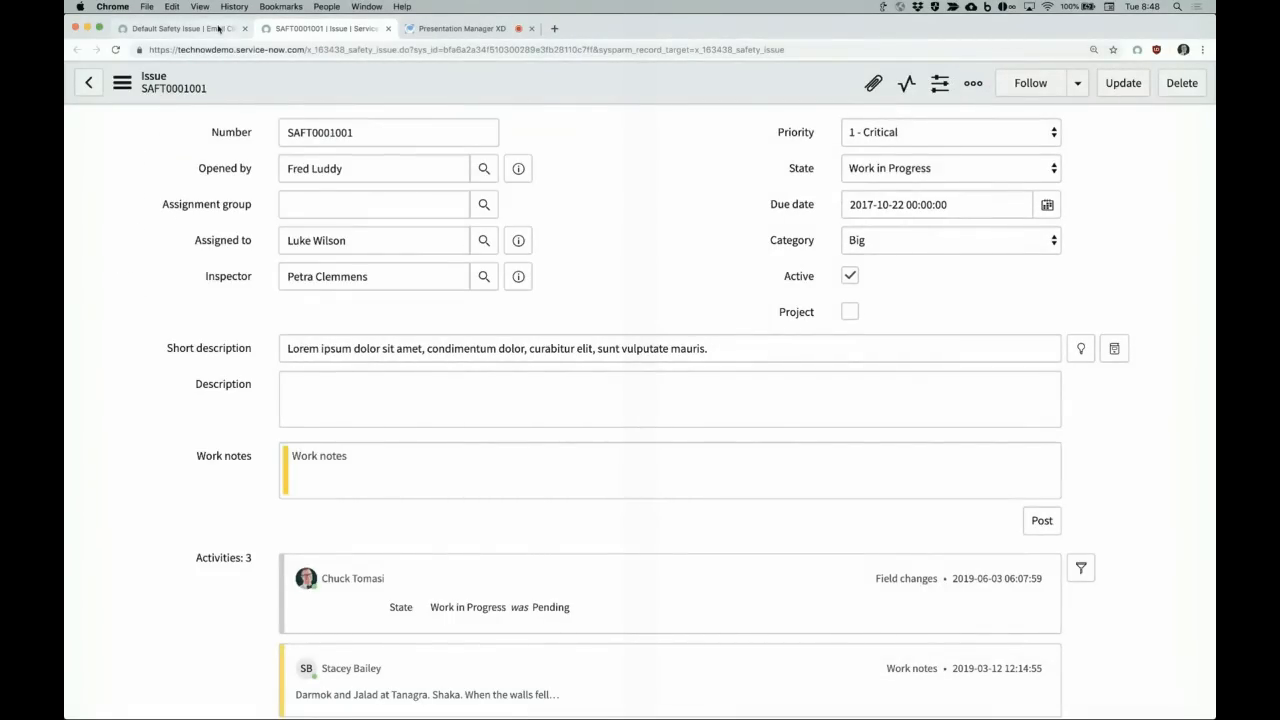
Step: Remove both From addresses from the Default Safety Issue template and set its From Generation Type to Script
click(180, 28)
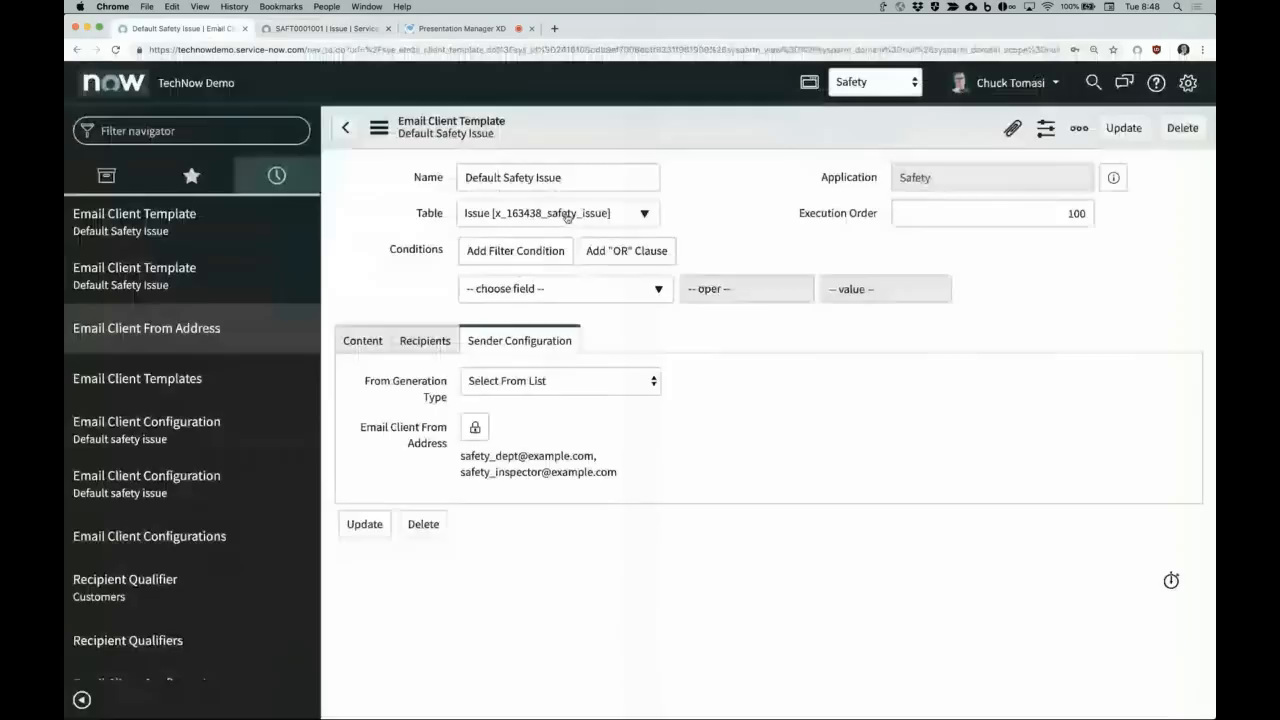
click(475, 427)
drag(476, 427, 637, 435)
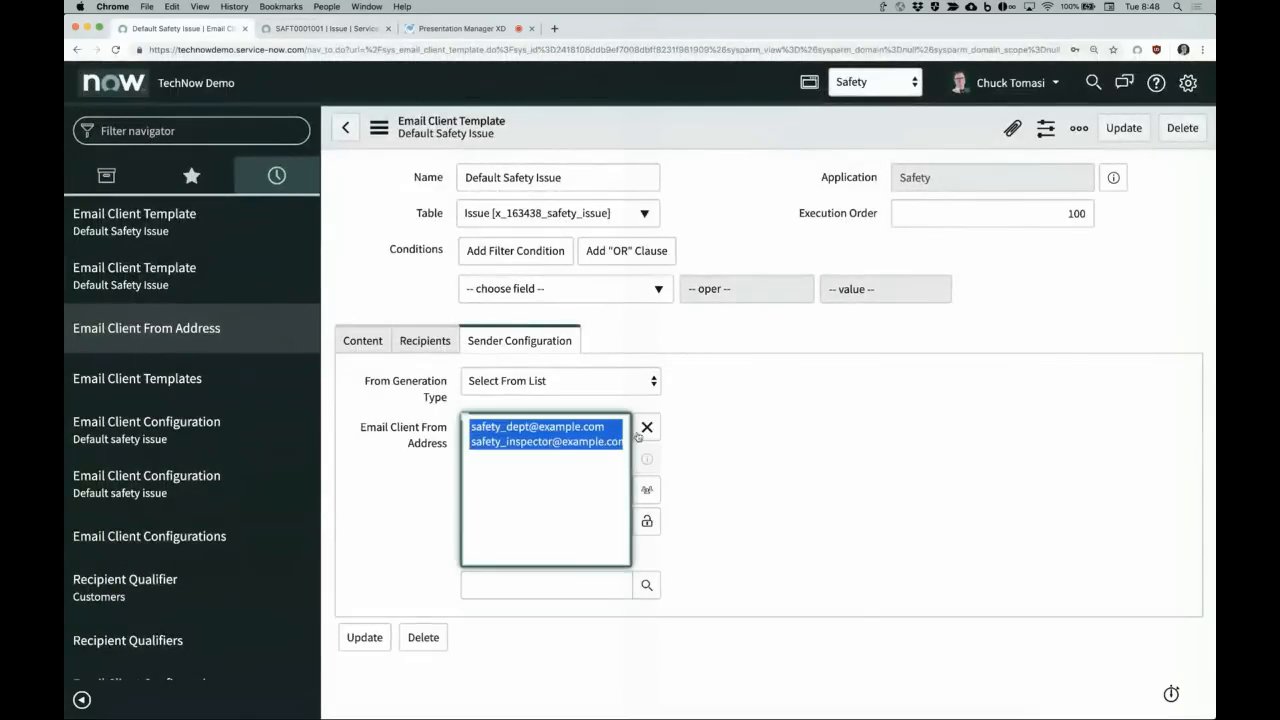
click(646, 428)
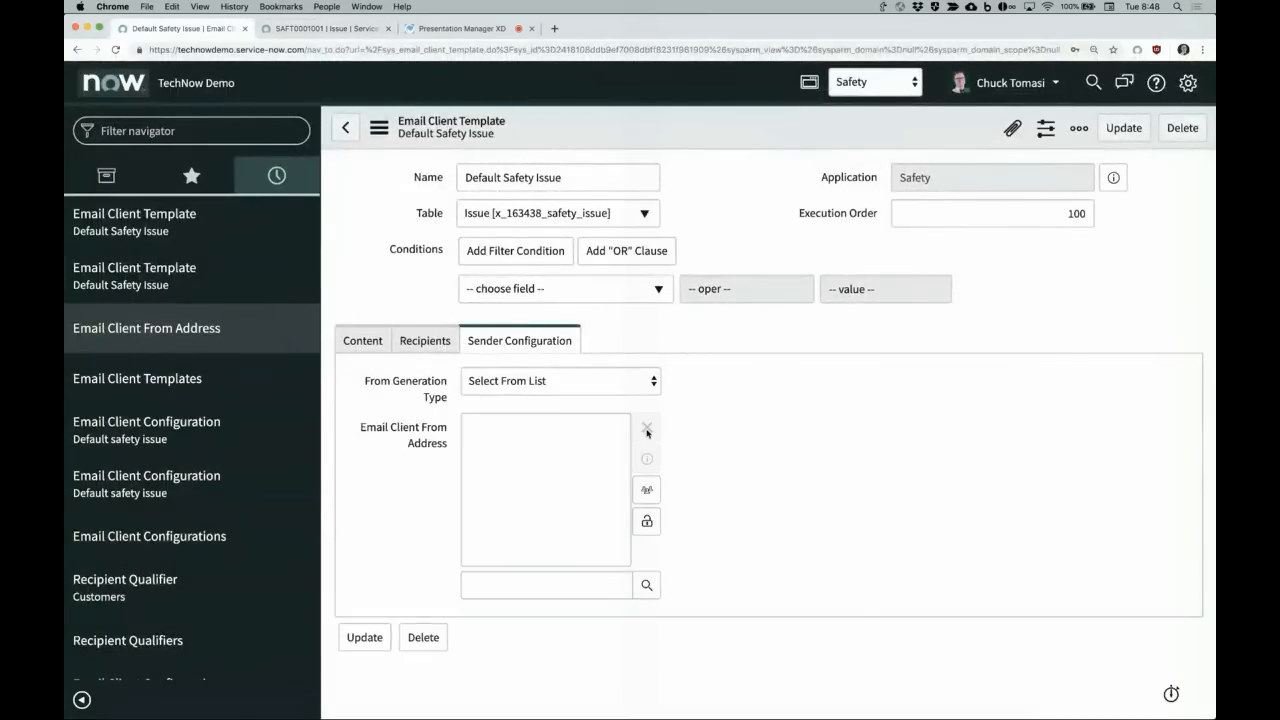
click(589, 383)
click(587, 397)
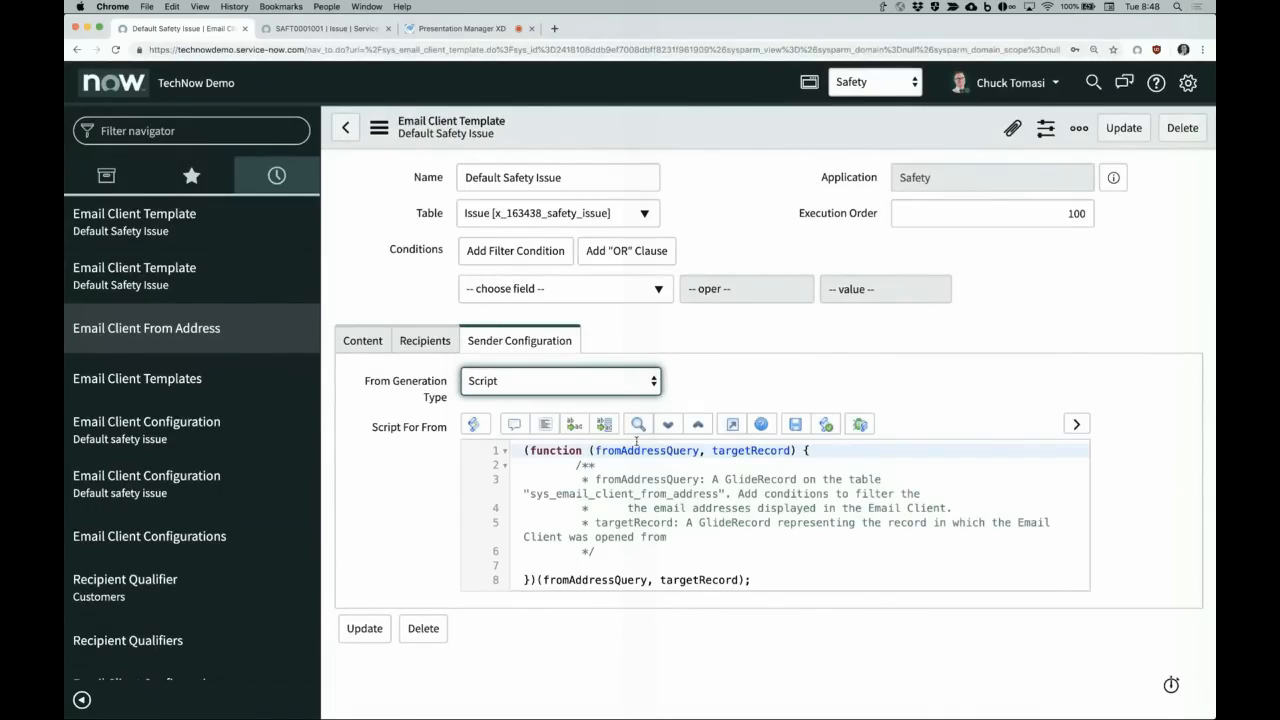
Step: Check the From script's two parameters, switch to Visual Studio Code, and correct target to targetRecord in the country line of fromQuery1.js
drag(597, 451, 703, 451)
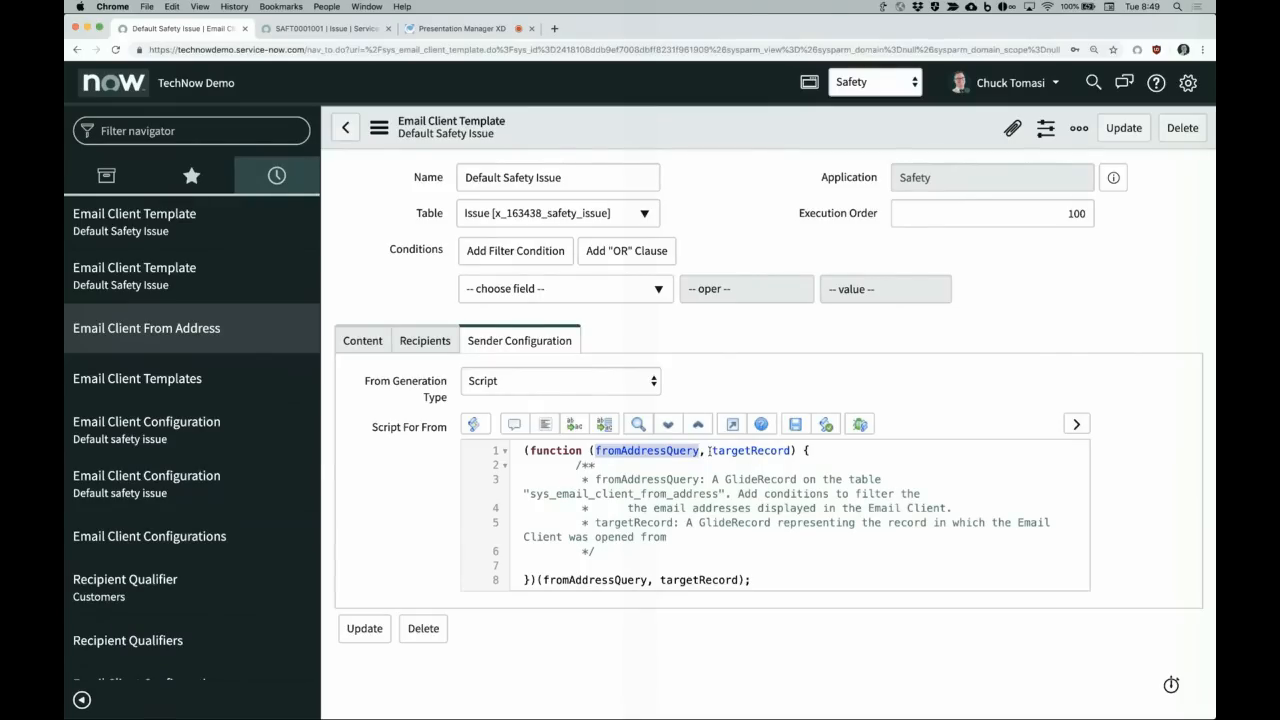
drag(711, 451, 792, 450)
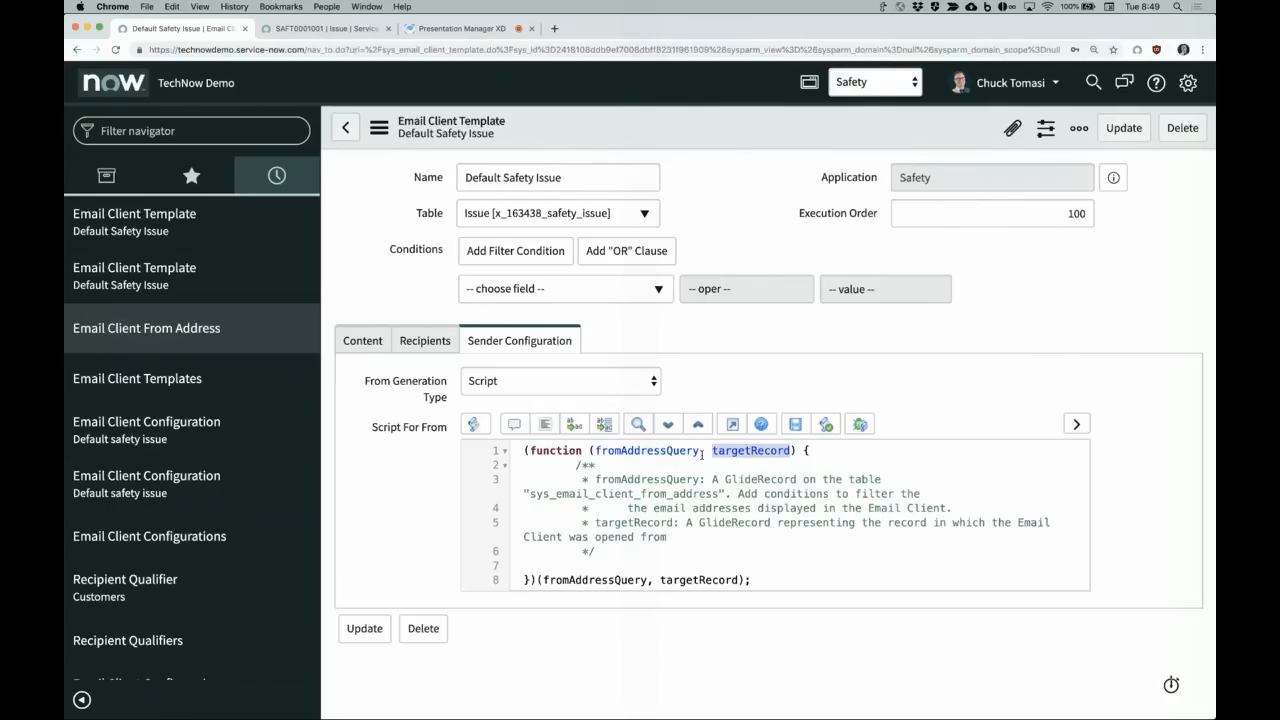
key(super+Tab)
key(super+Tab)
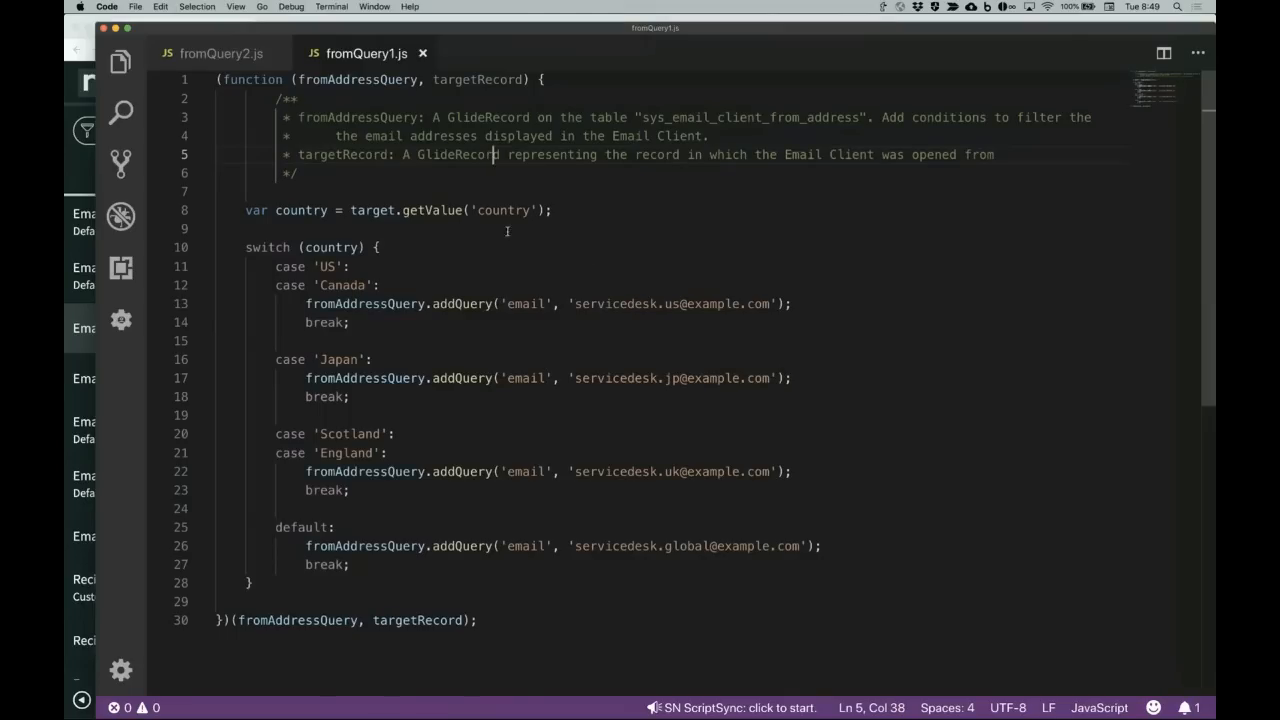
click(396, 210)
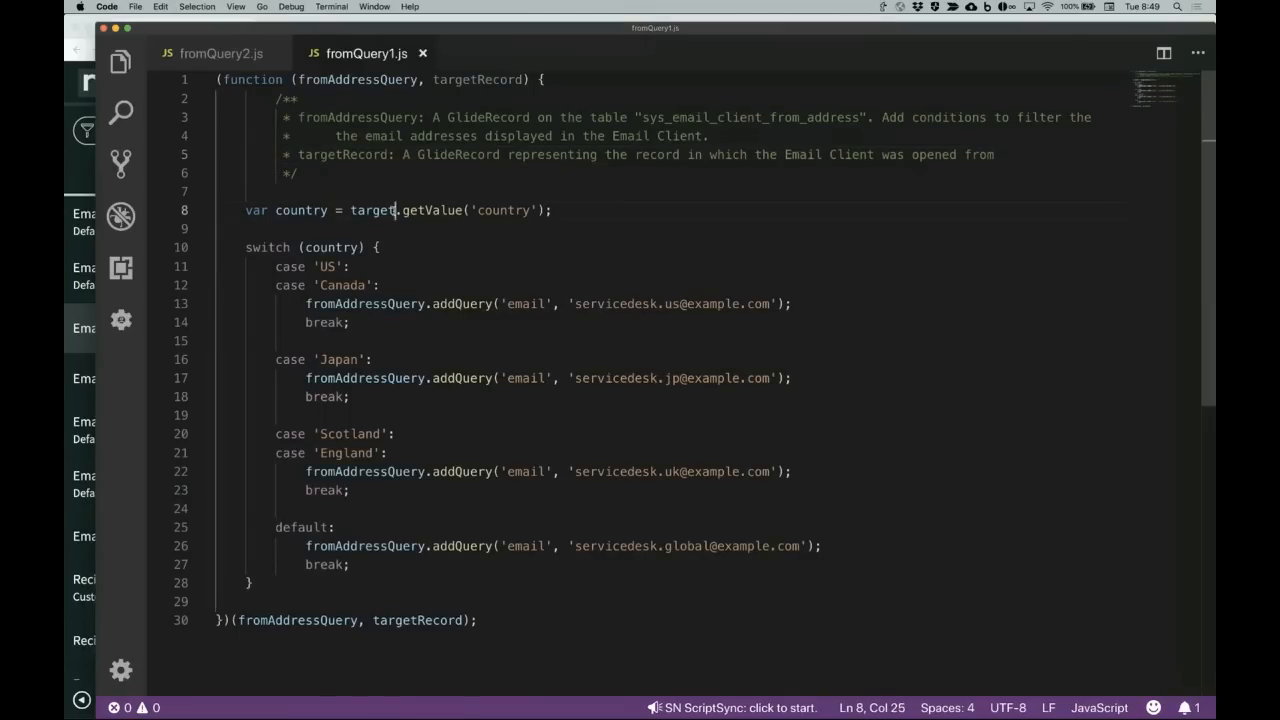
text(Record)
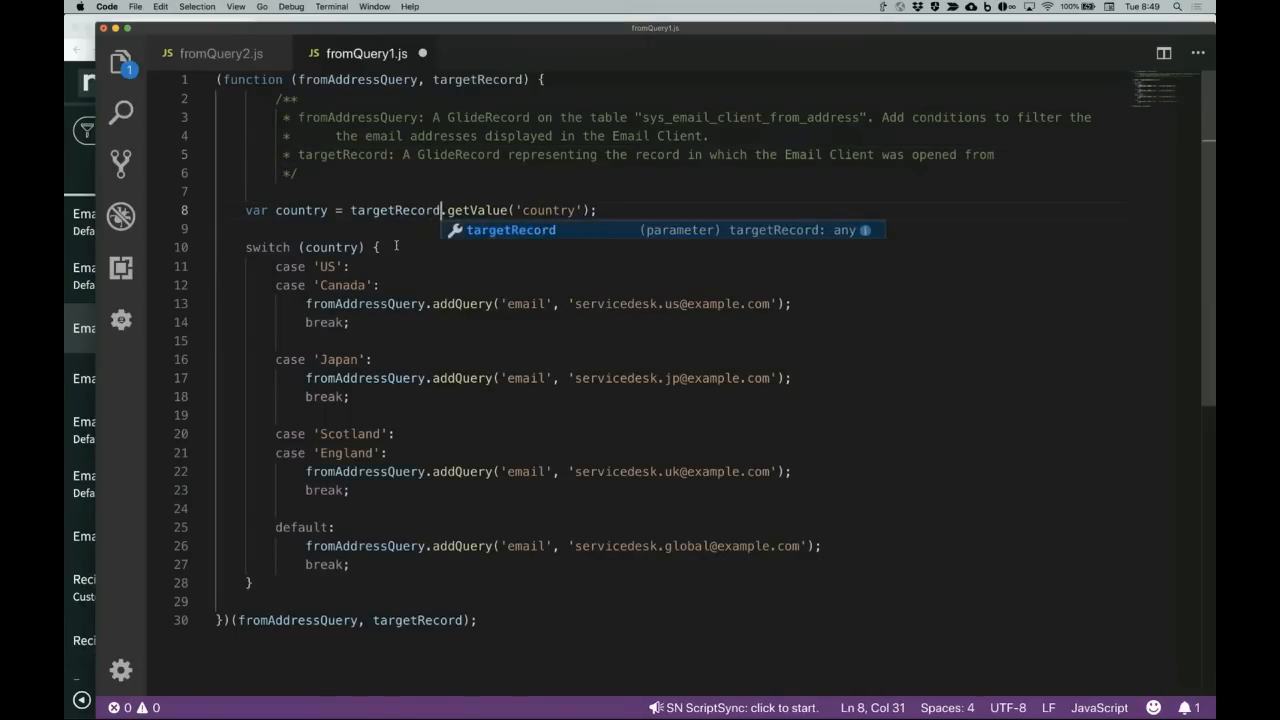
click(394, 226)
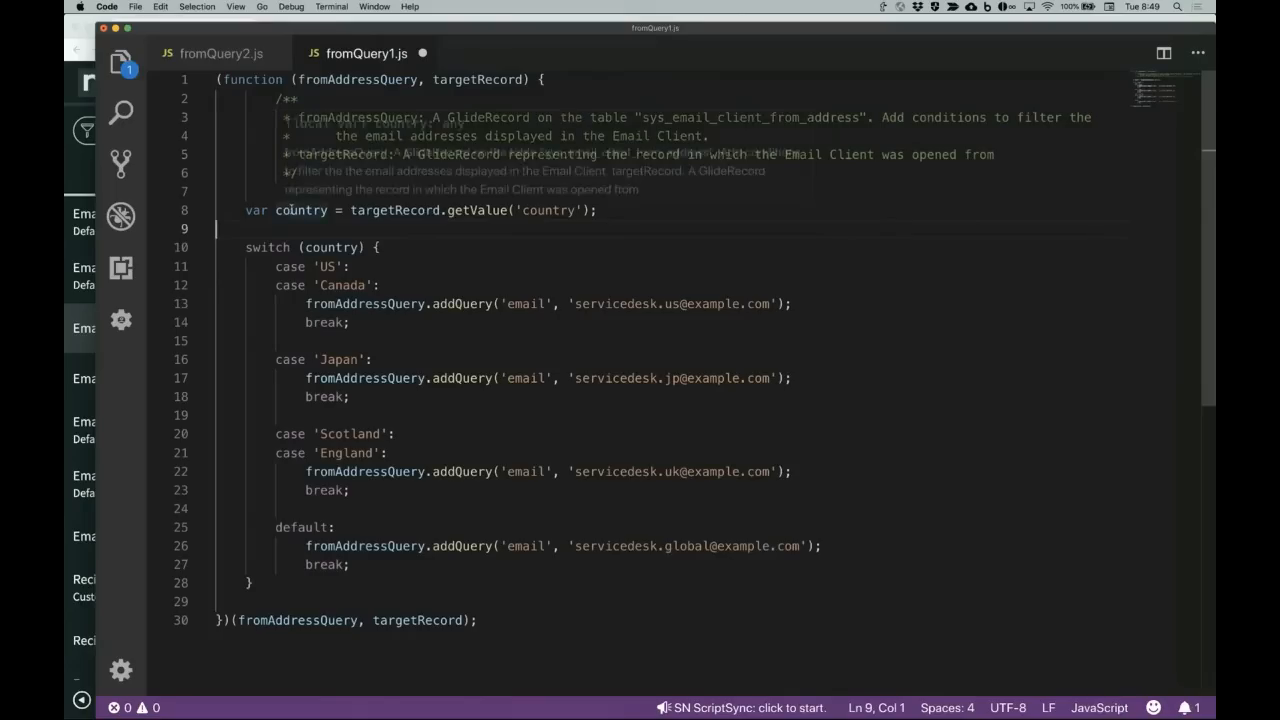
Step: Examine the country switch in fromQuery1.js, including the US, Canada and Japan cases and their email queries
click(537, 211)
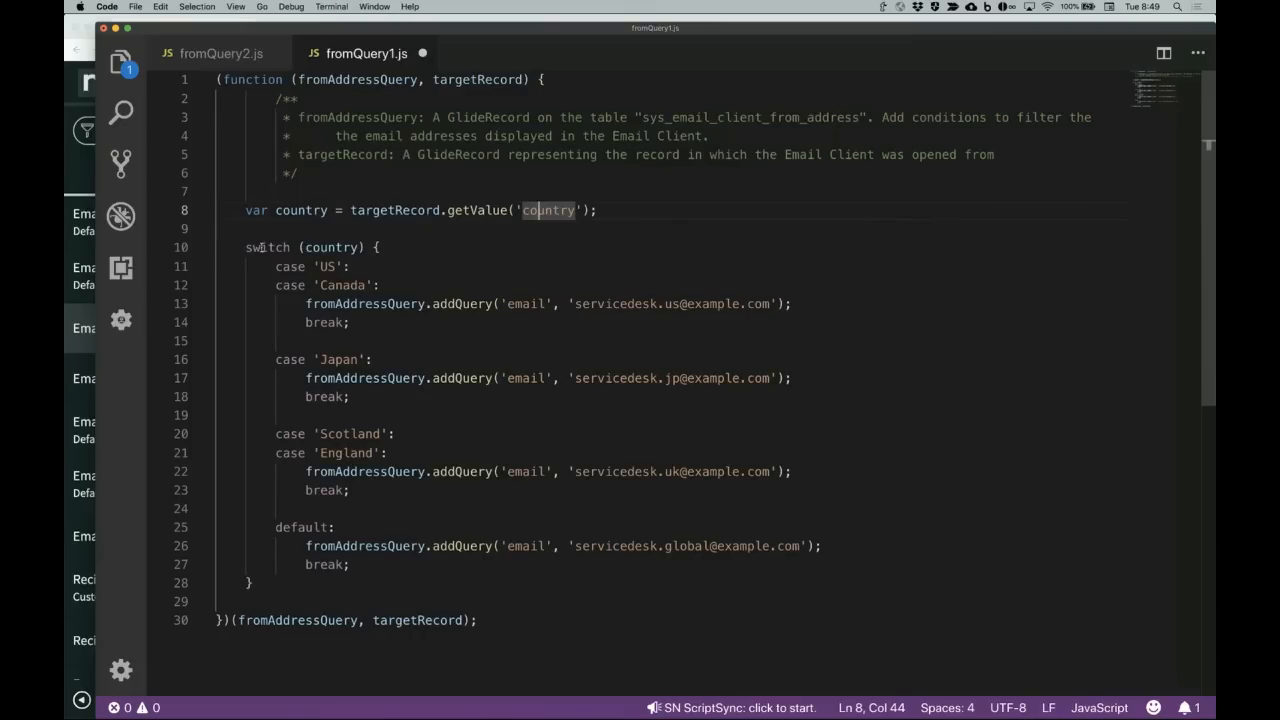
drag(276, 266, 383, 285)
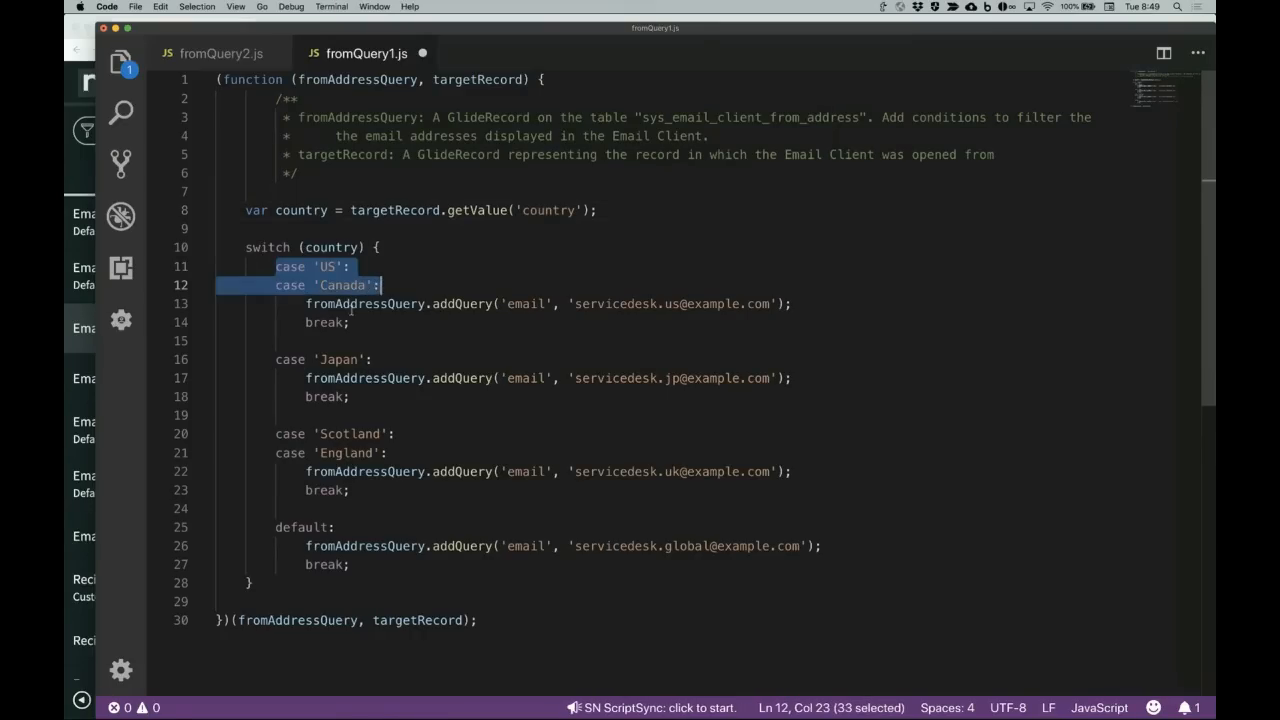
click(306, 303)
drag(306, 303, 462, 303)
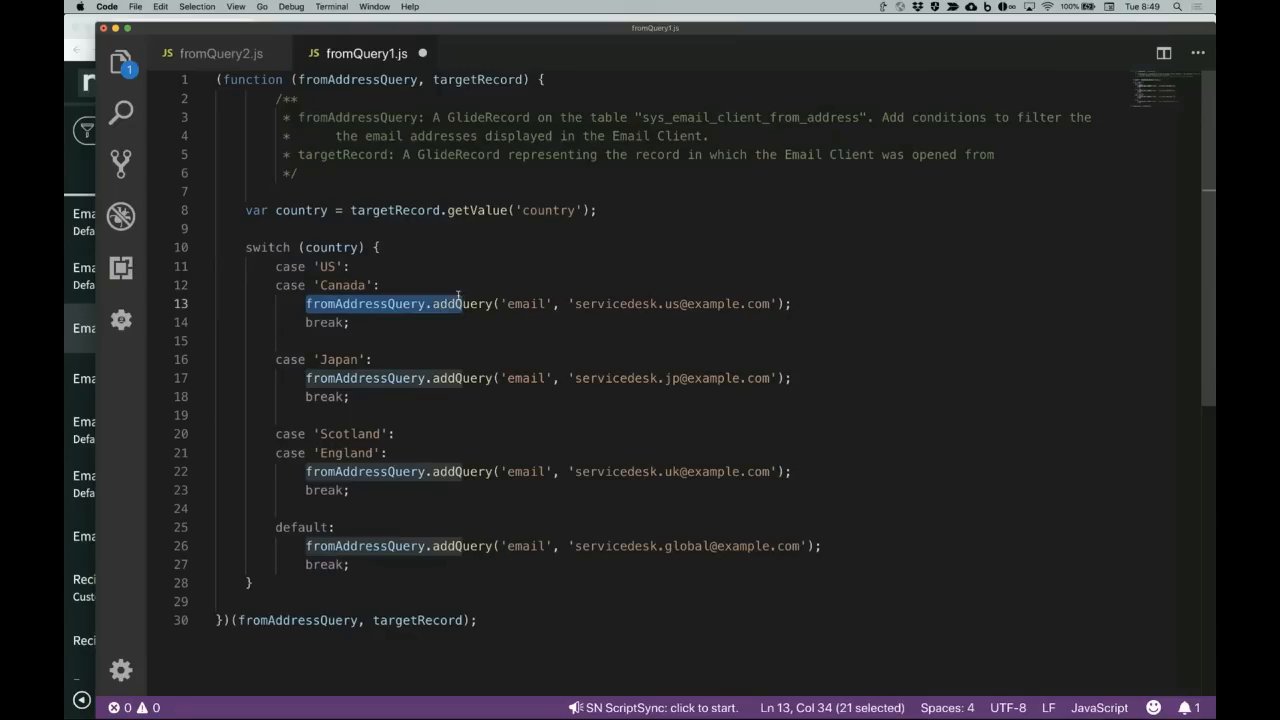
double_click(522, 303)
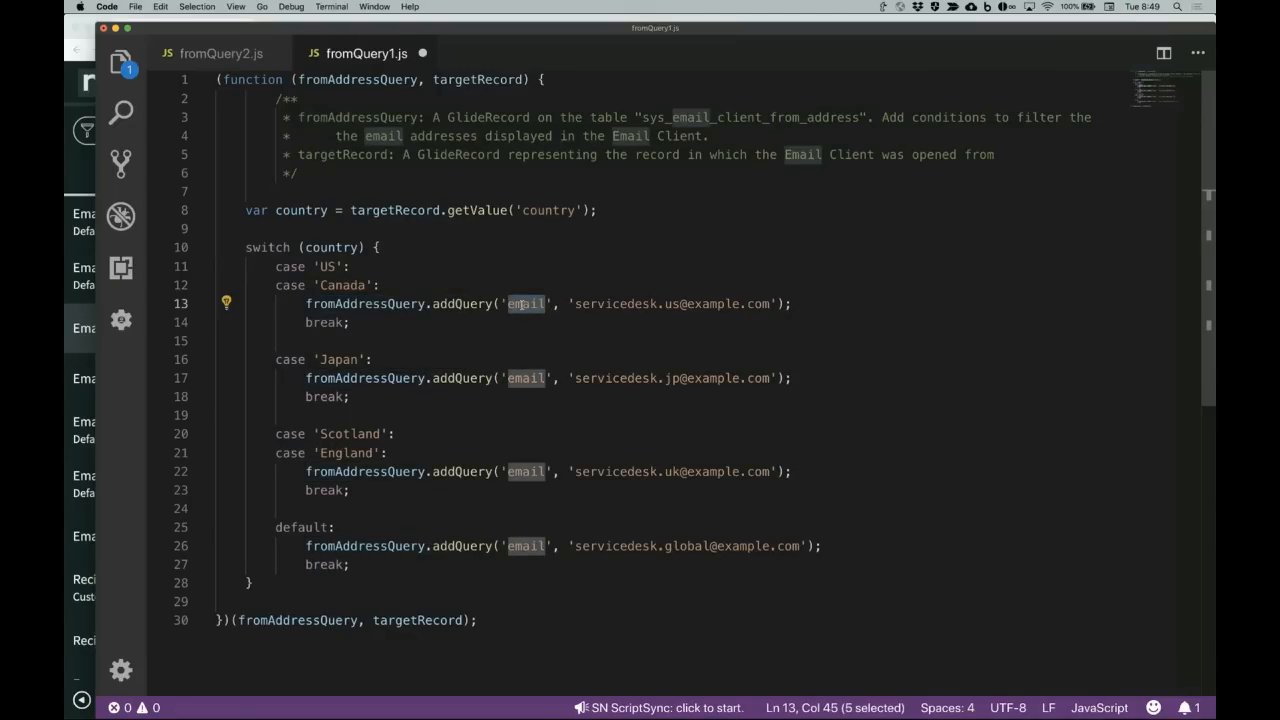
drag(582, 303, 741, 303)
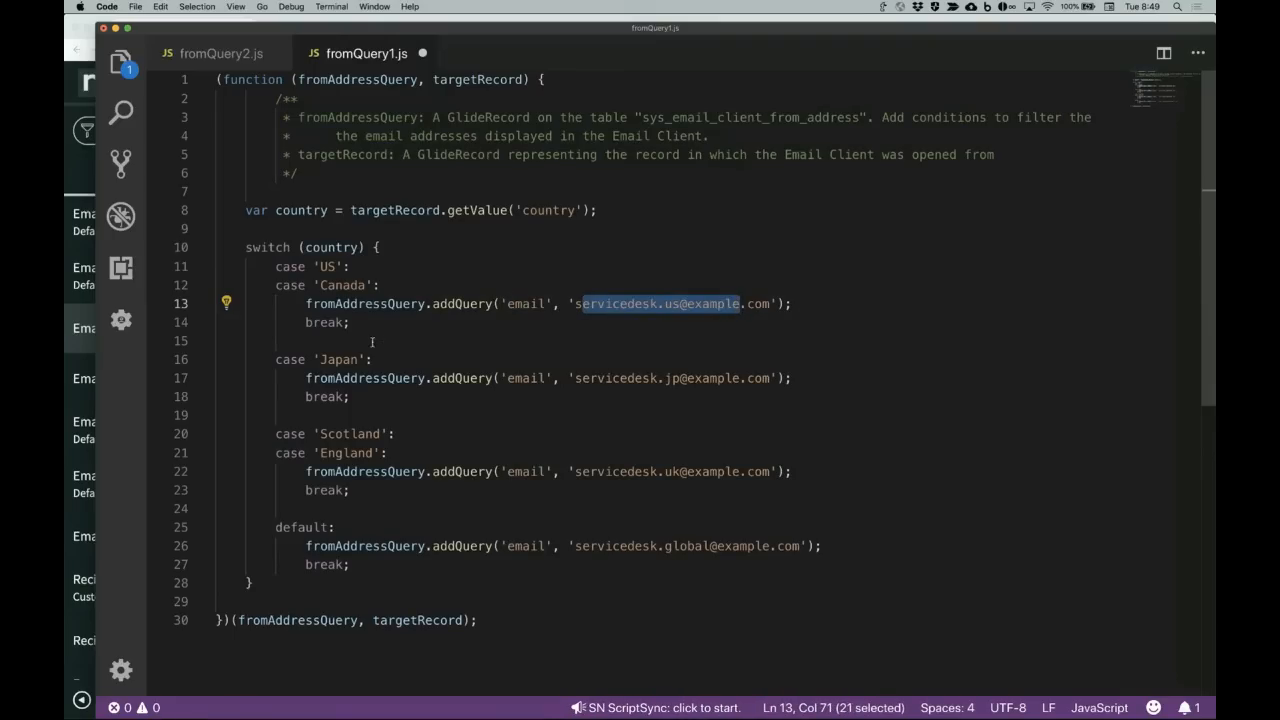
drag(322, 359, 359, 359)
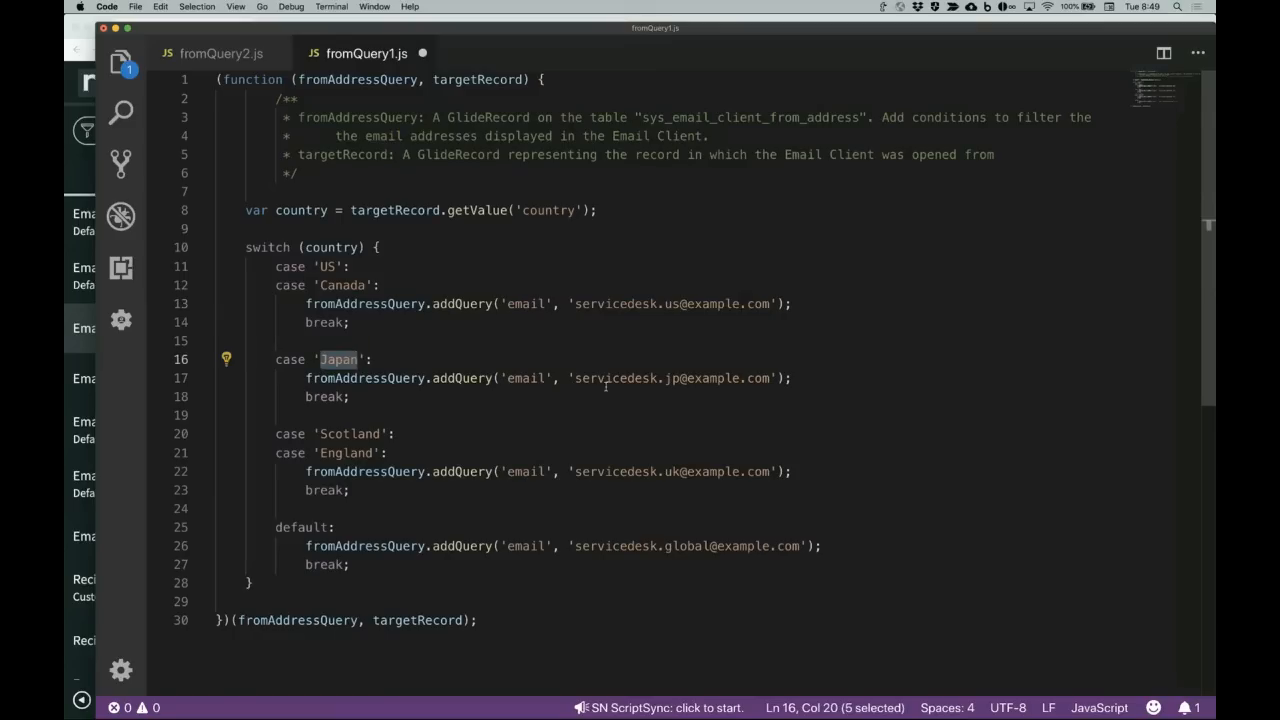
drag(620, 378, 682, 378)
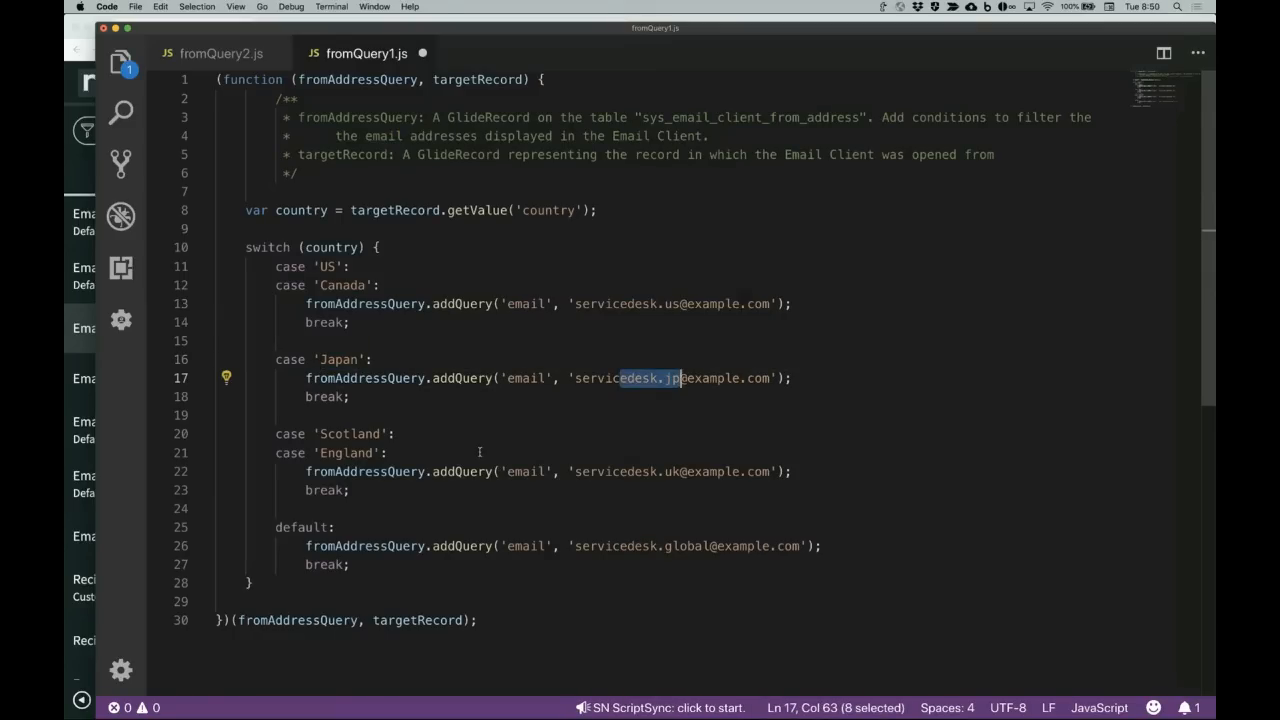
Step: Open fromQuery2.js, review its addEncodedQuery call with email_addressSTARTSWITHsafety, and copy the entire script
click(216, 56)
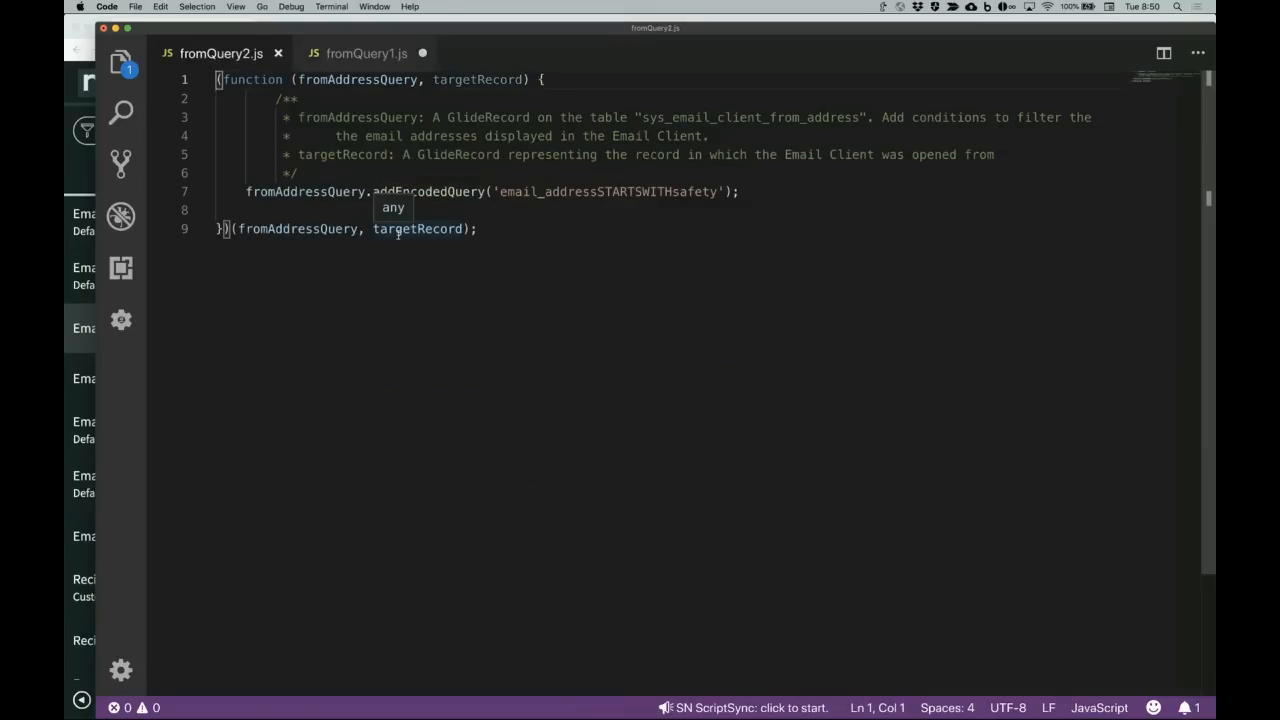
double_click(500, 191)
double_click(421, 192)
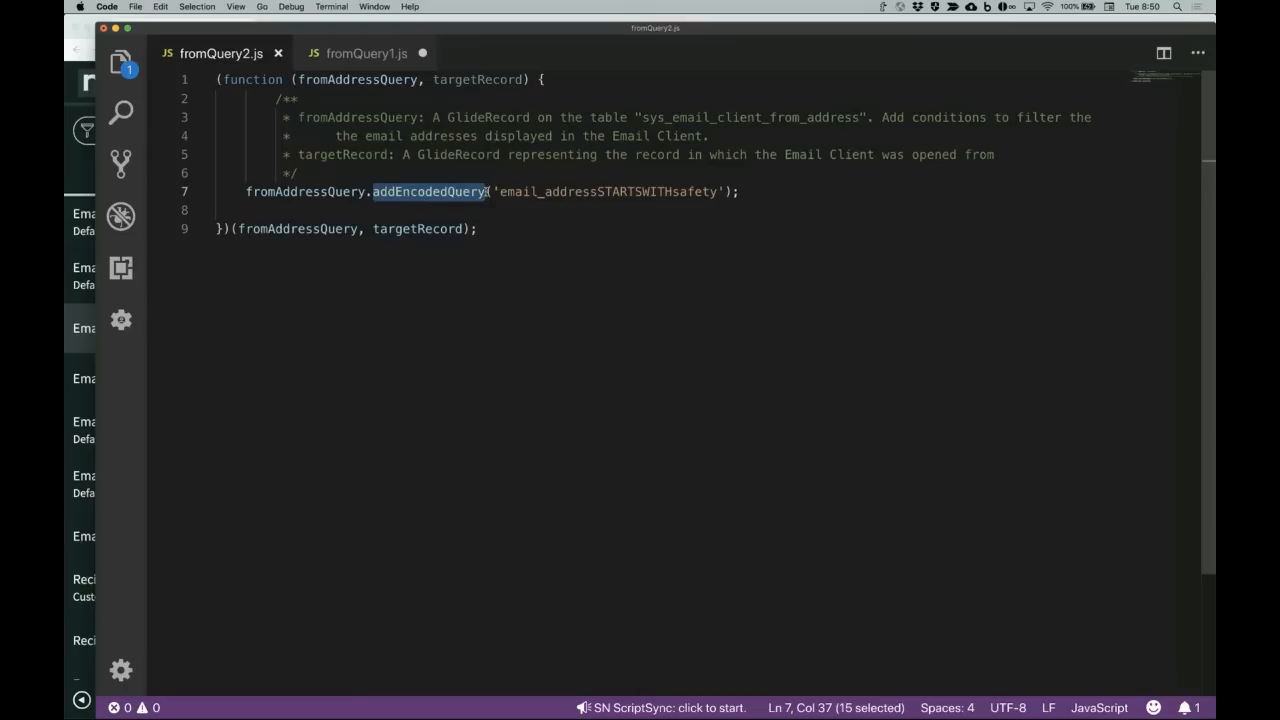
drag(501, 191, 636, 191)
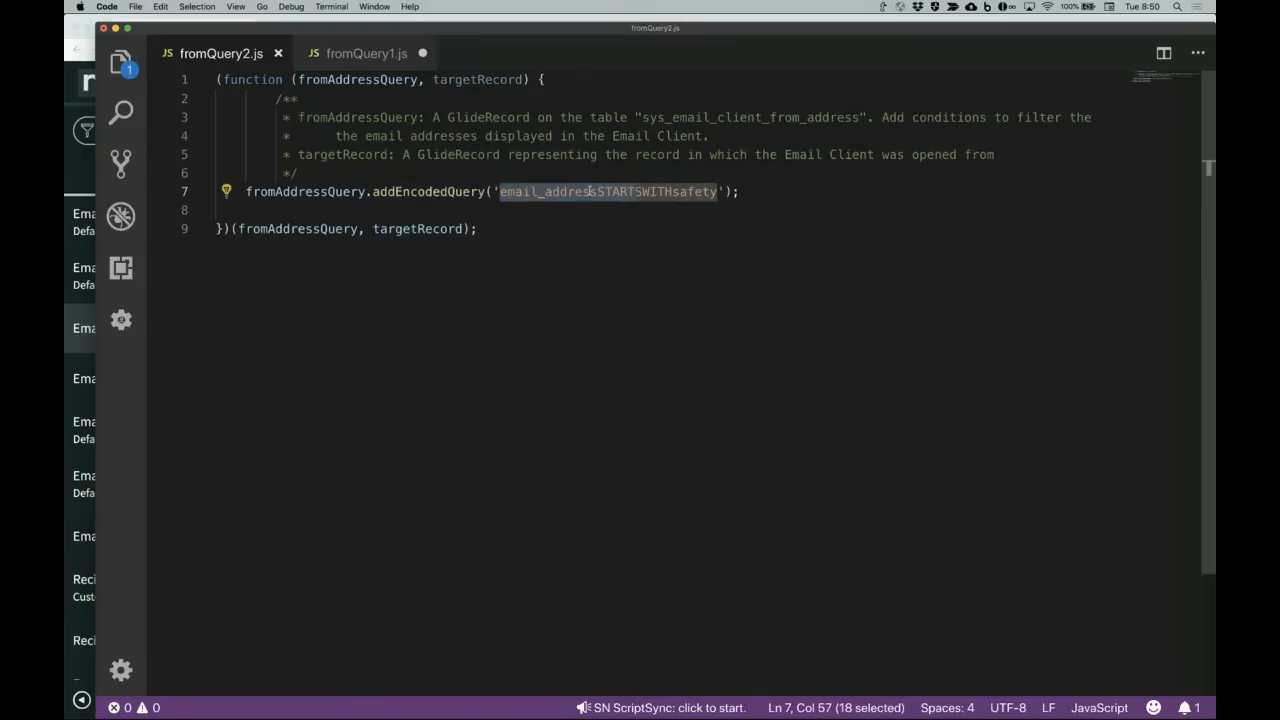
key(super+a)
key(super+c)
Step: Switch back to Chrome, replace the Default Safety Issue template's Script For From with the copied script, and save the template
key(super+Tab)
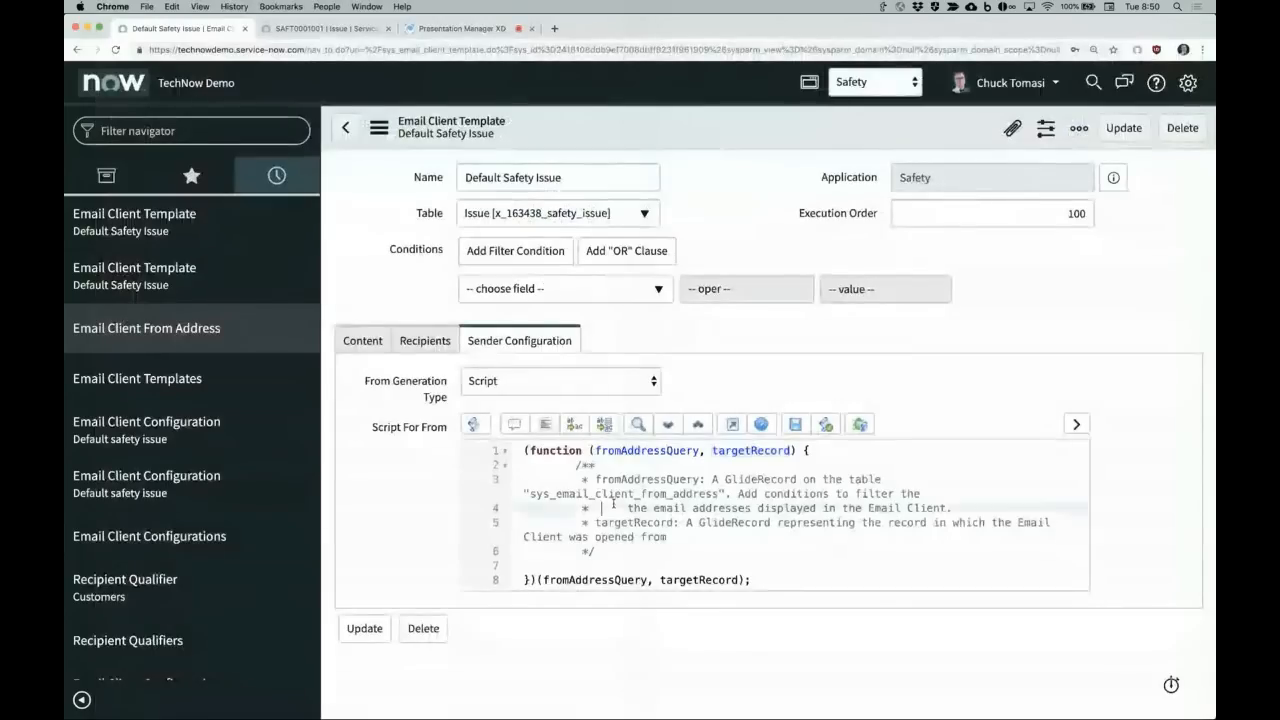
key(super+a)
key(super+v)
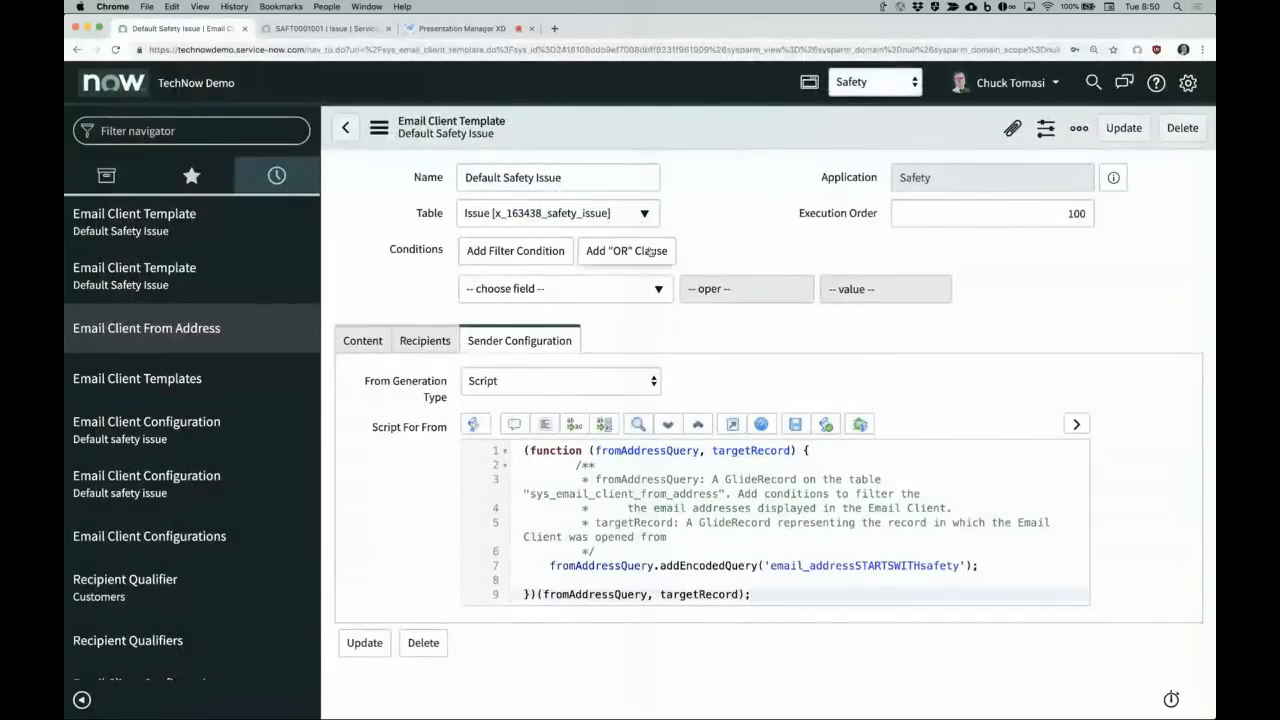
right_click(718, 125)
click(724, 134)
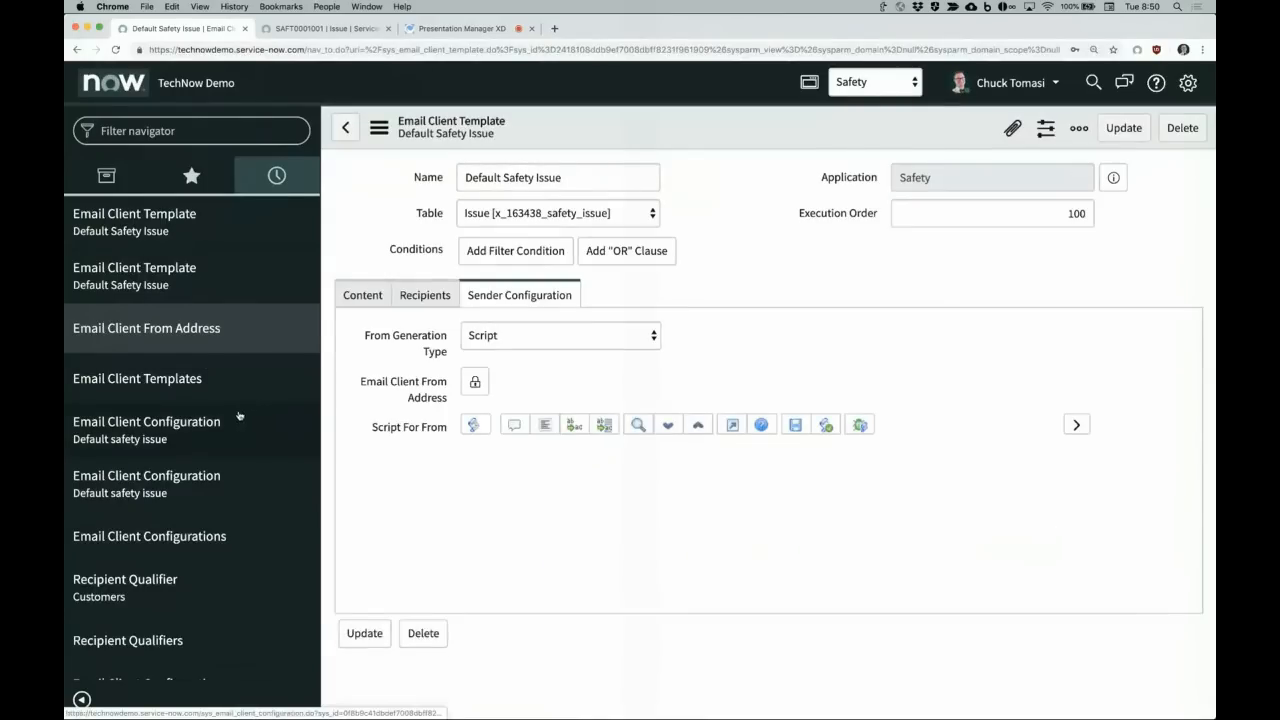
Step: Open the Email Client From Address list from the navigation history and check the safety manager, inspector and department addresses
click(187, 331)
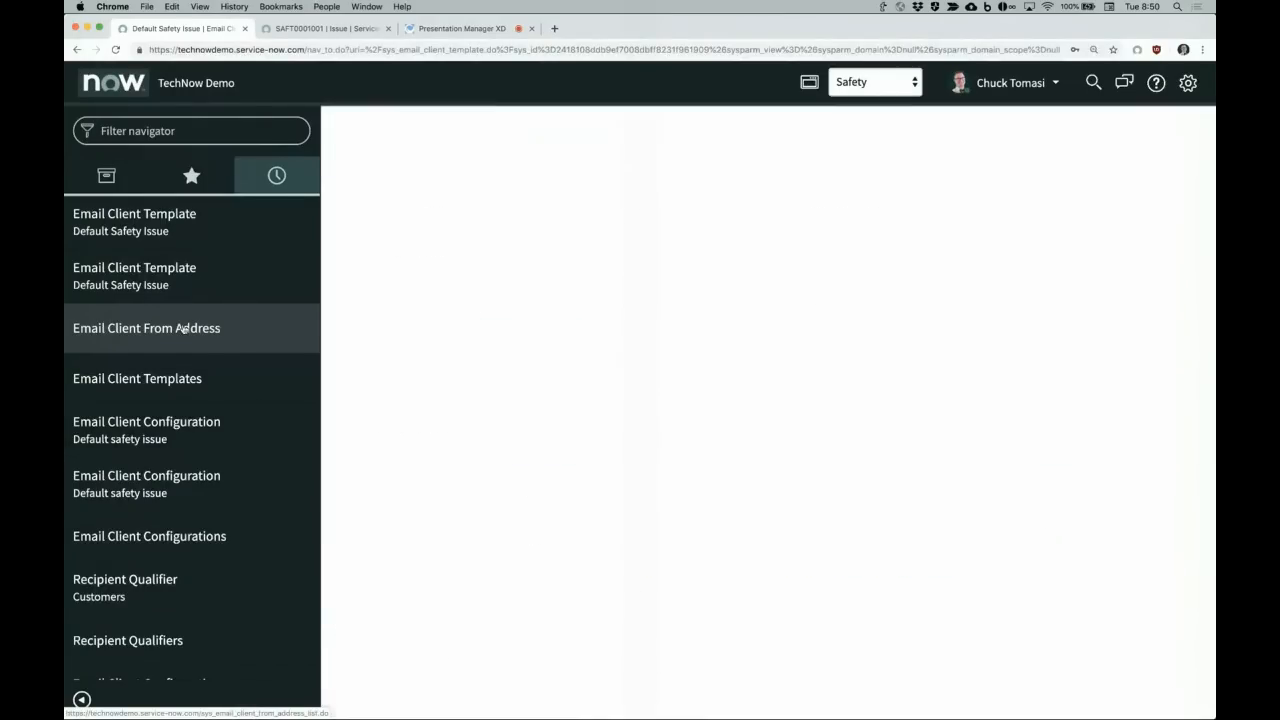
click(806, 268)
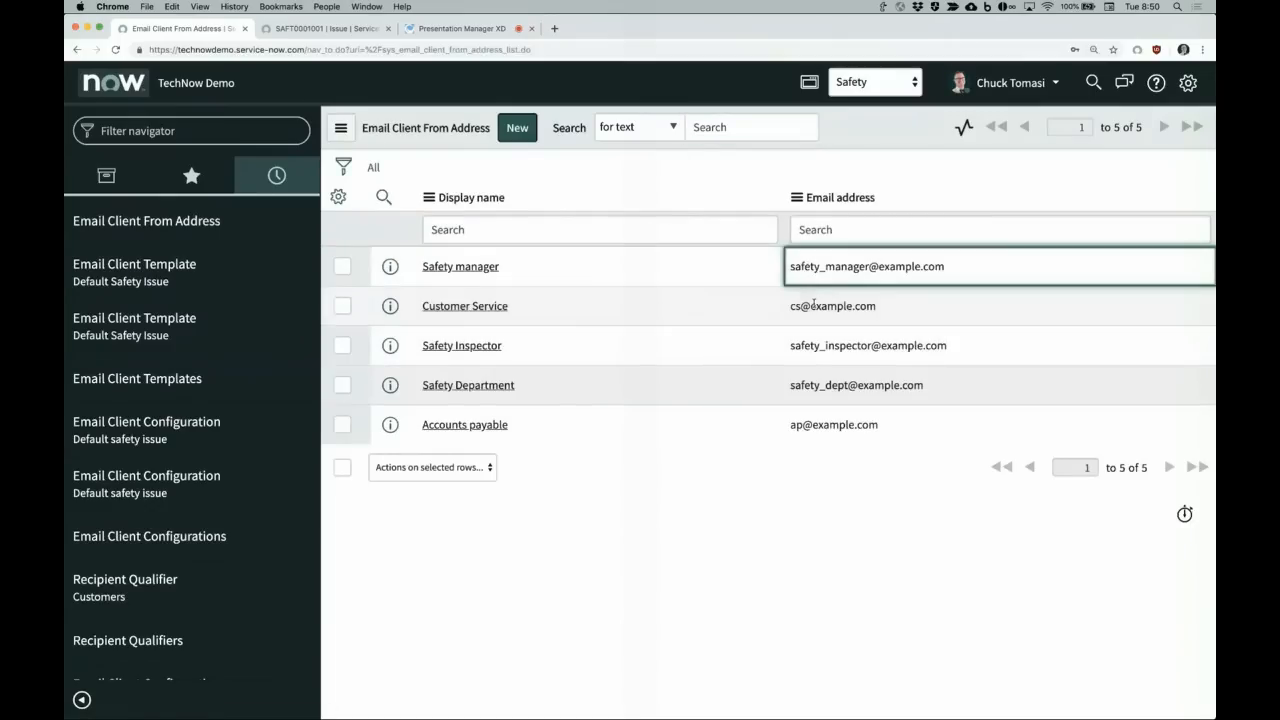
click(820, 344)
click(822, 386)
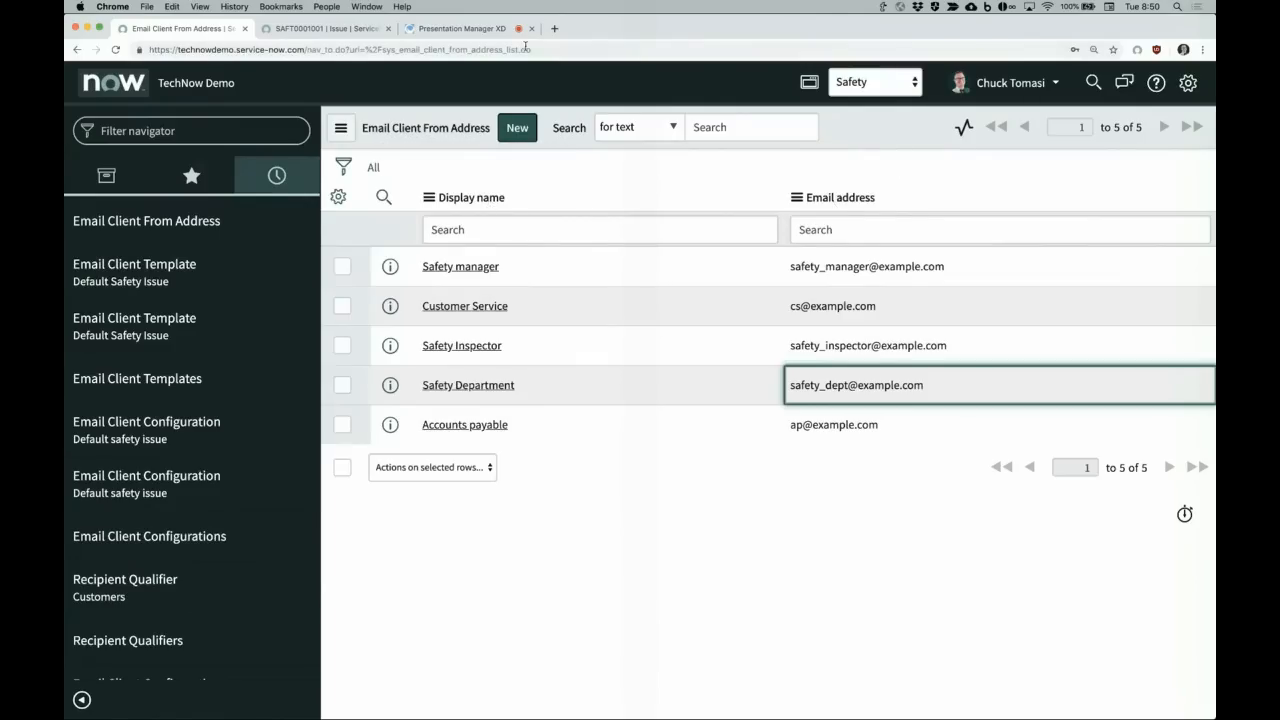
Step: Start an email from issue SAFT0001001, check the senders offered in From, and close the draft
click(339, 29)
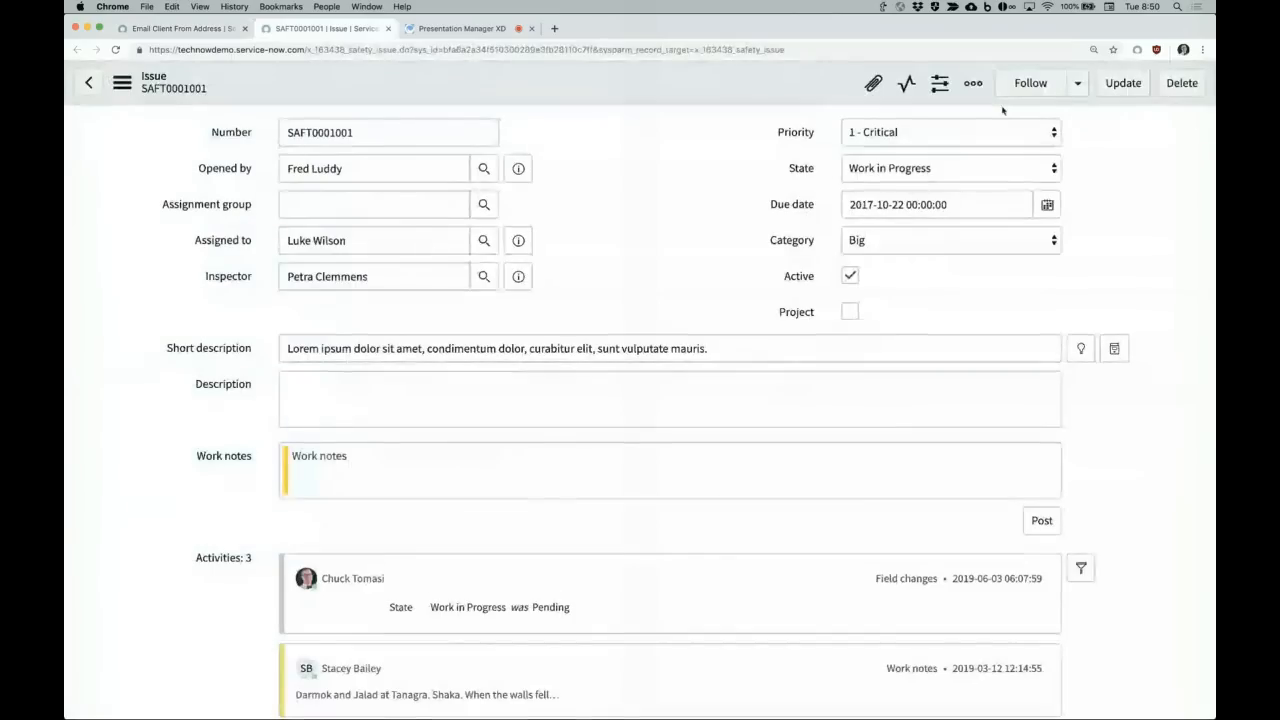
click(973, 83)
click(905, 129)
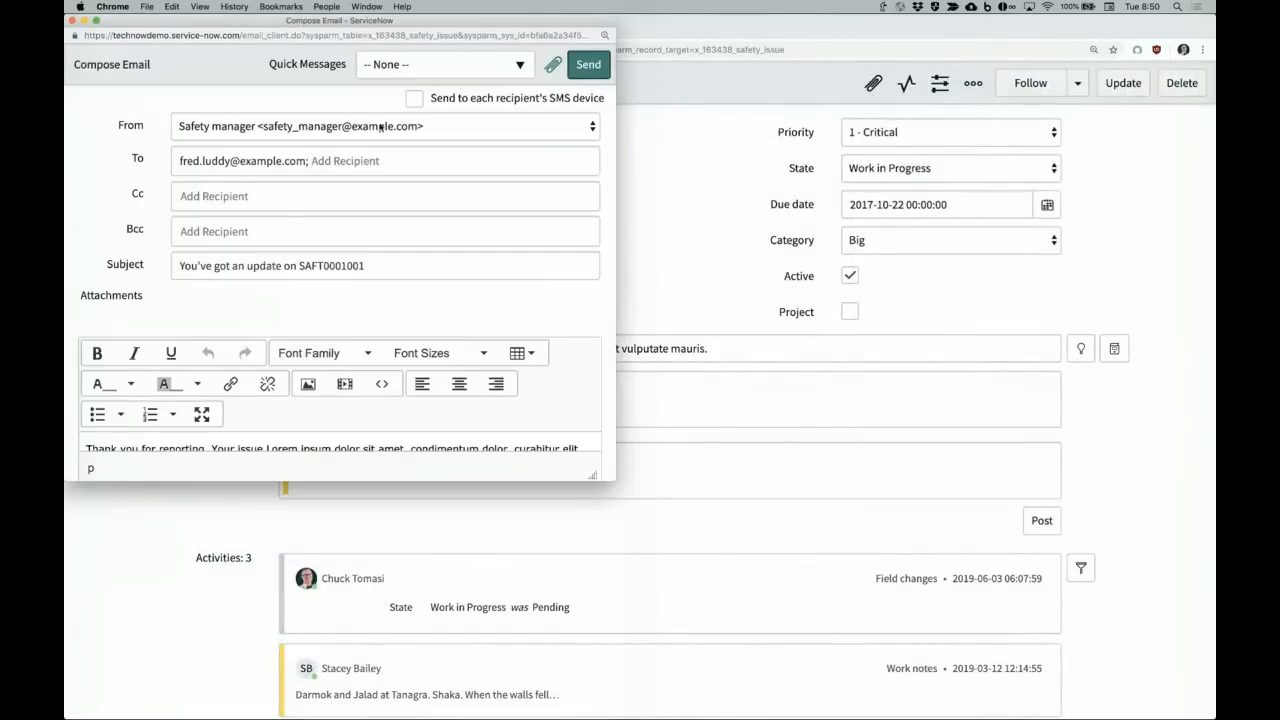
click(388, 127)
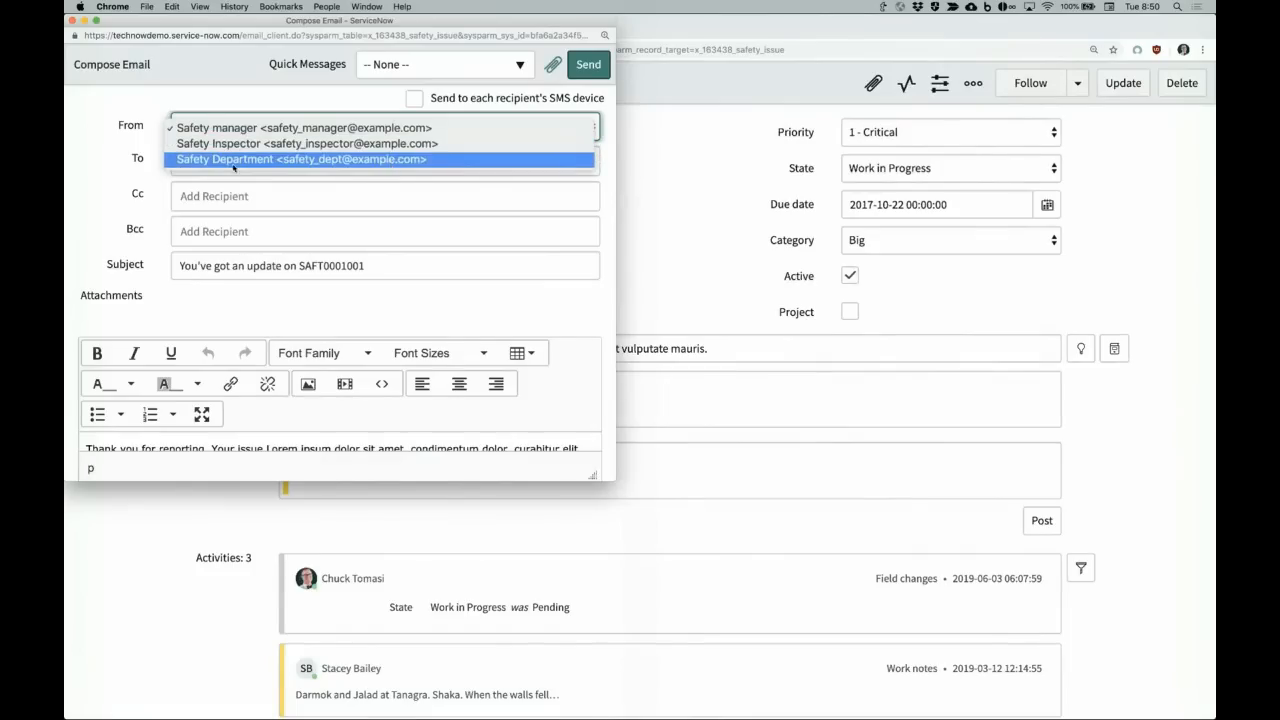
click(138, 147)
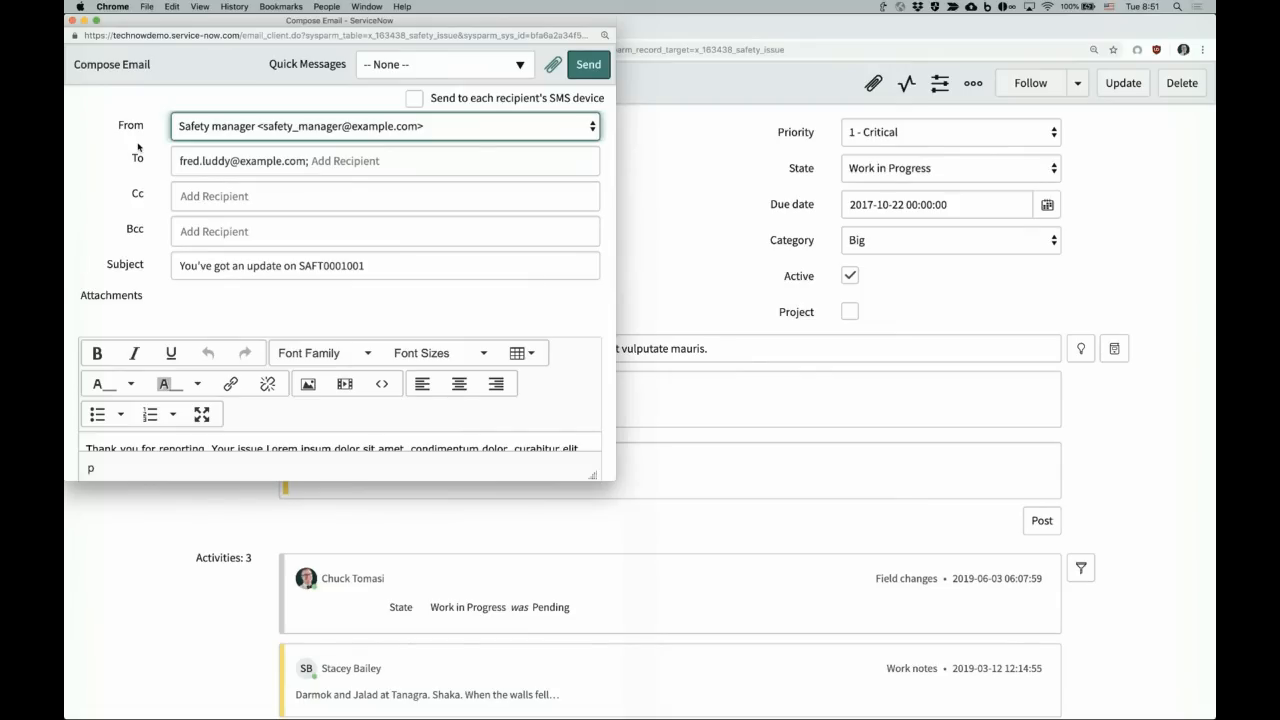
click(227, 123)
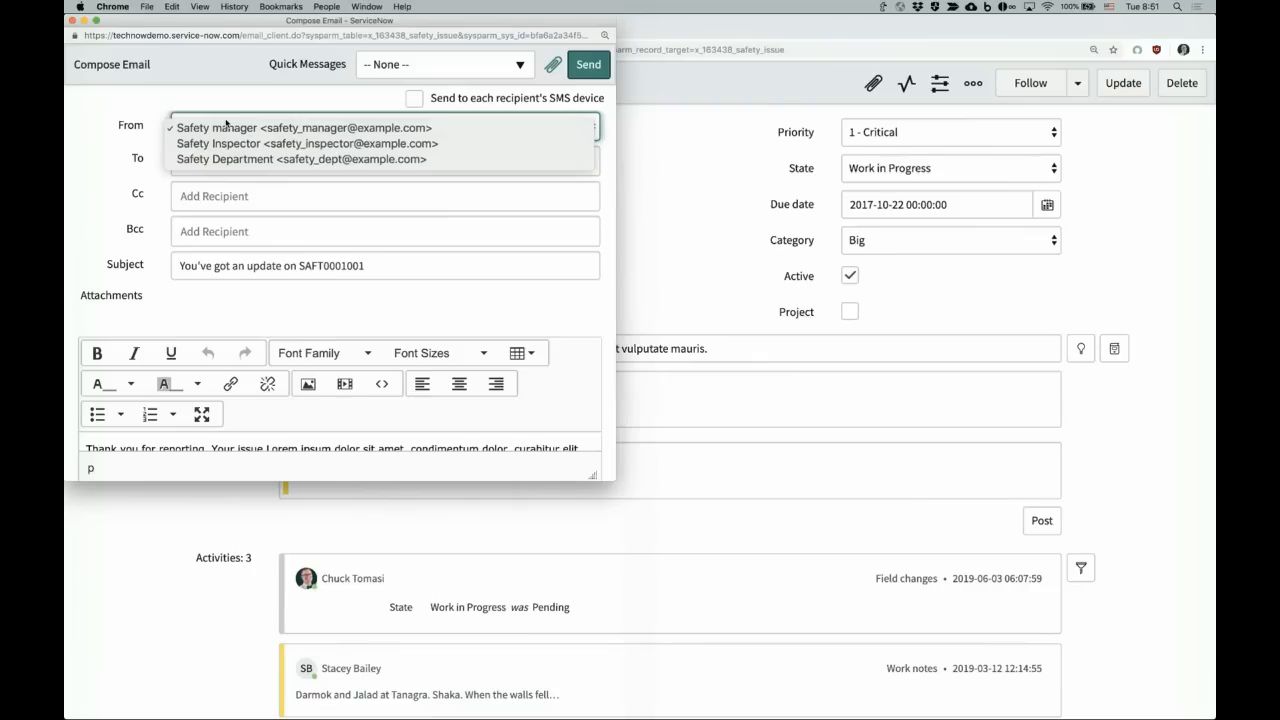
click(118, 125)
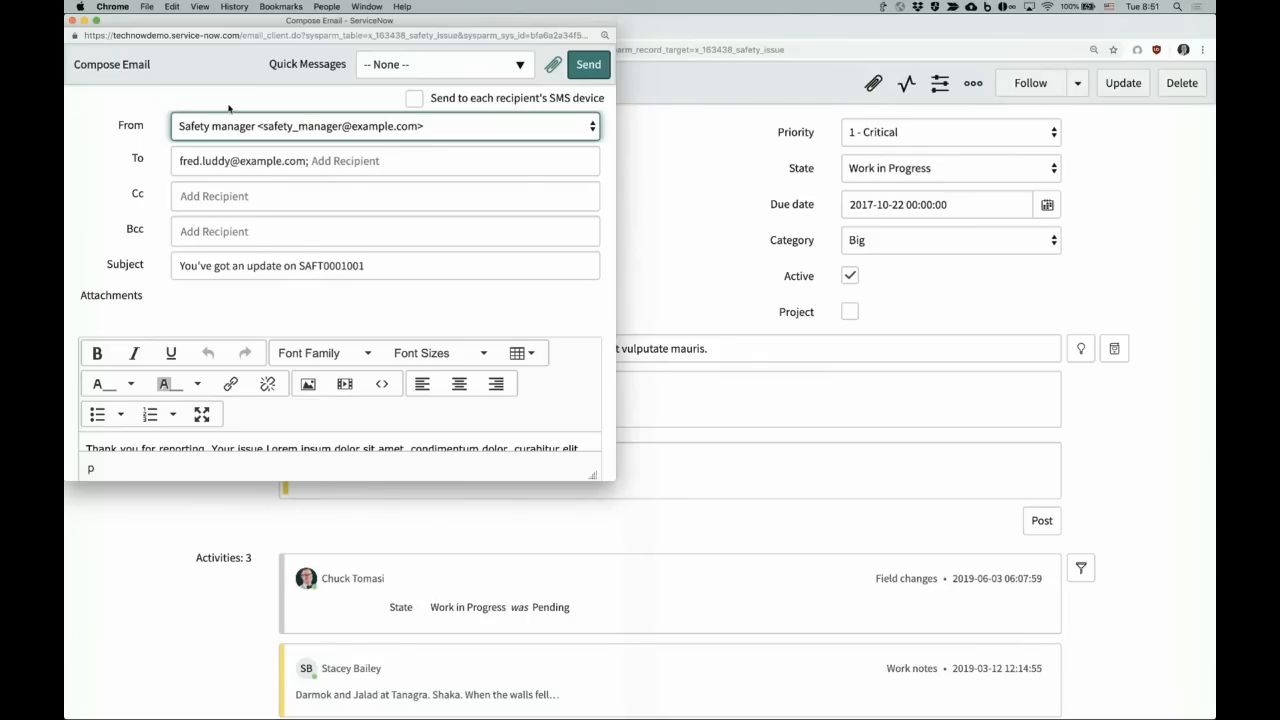
click(72, 20)
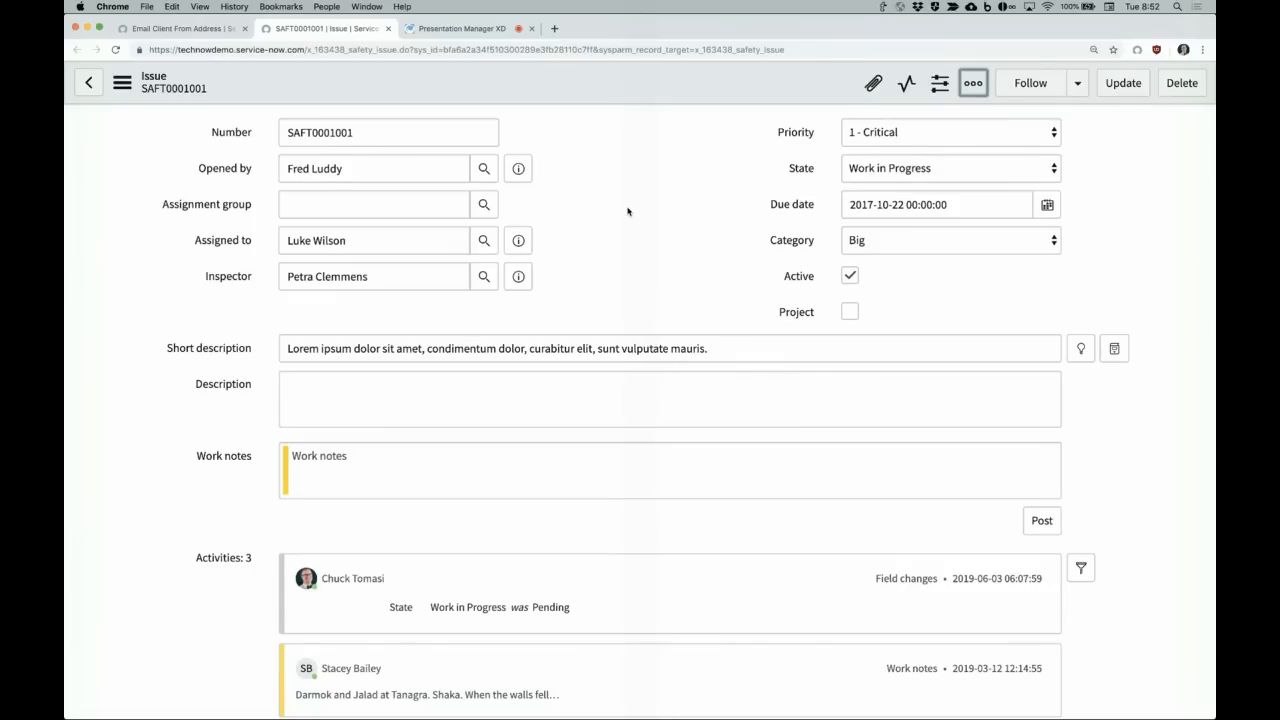
Step: Return to the From Address browser page, filter the navigator for "email scr" and open Notification Email Scripts
click(205, 28)
click(188, 131)
text(email notif)
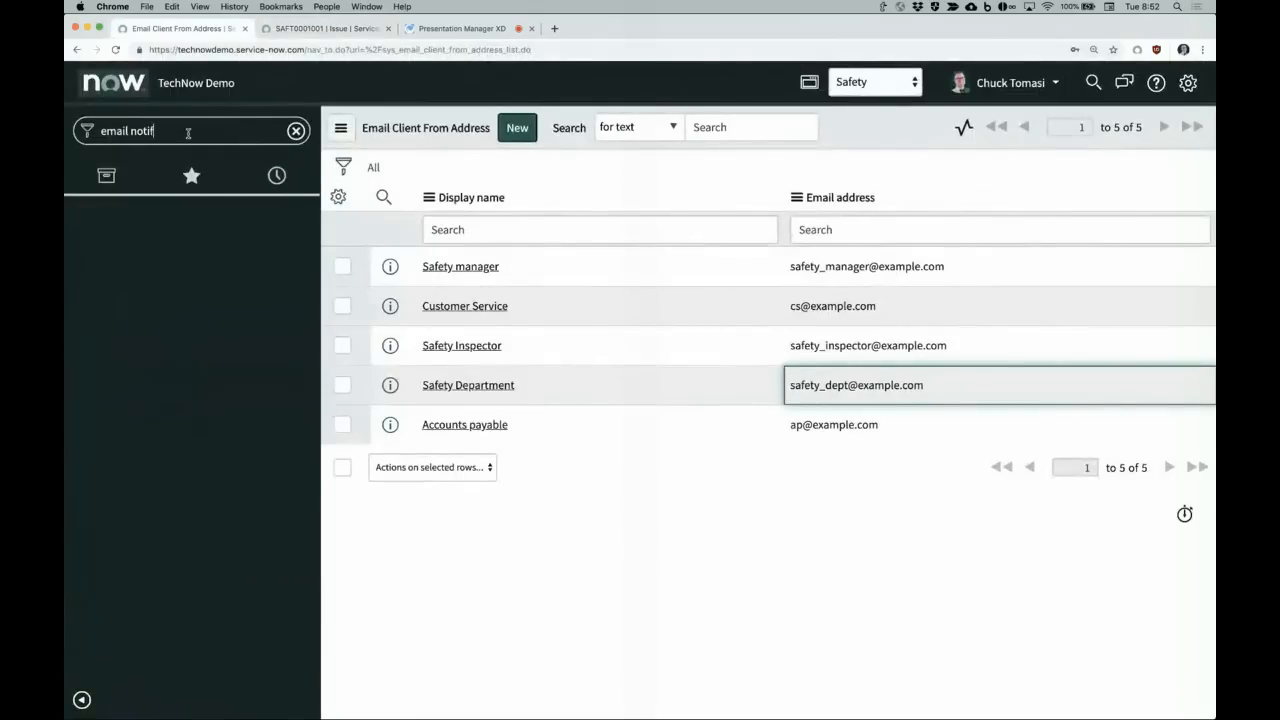
key(super+a)
key(BackSpace)
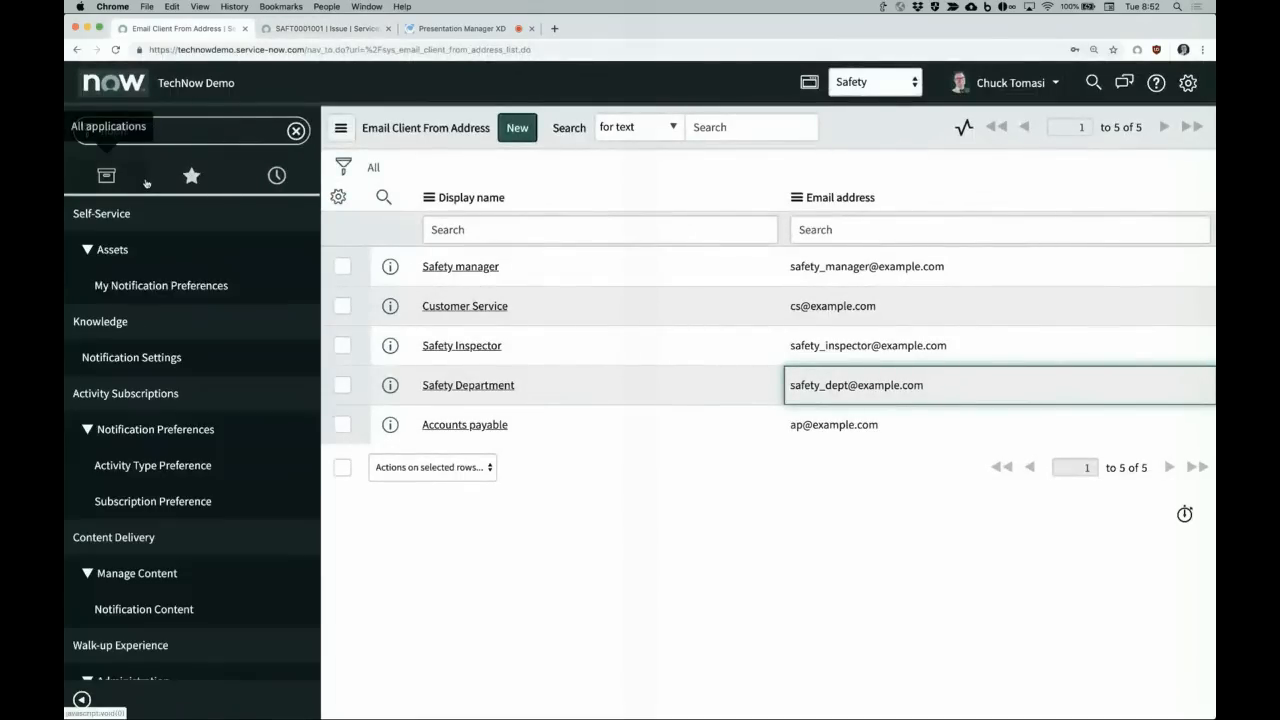
text(email scr)
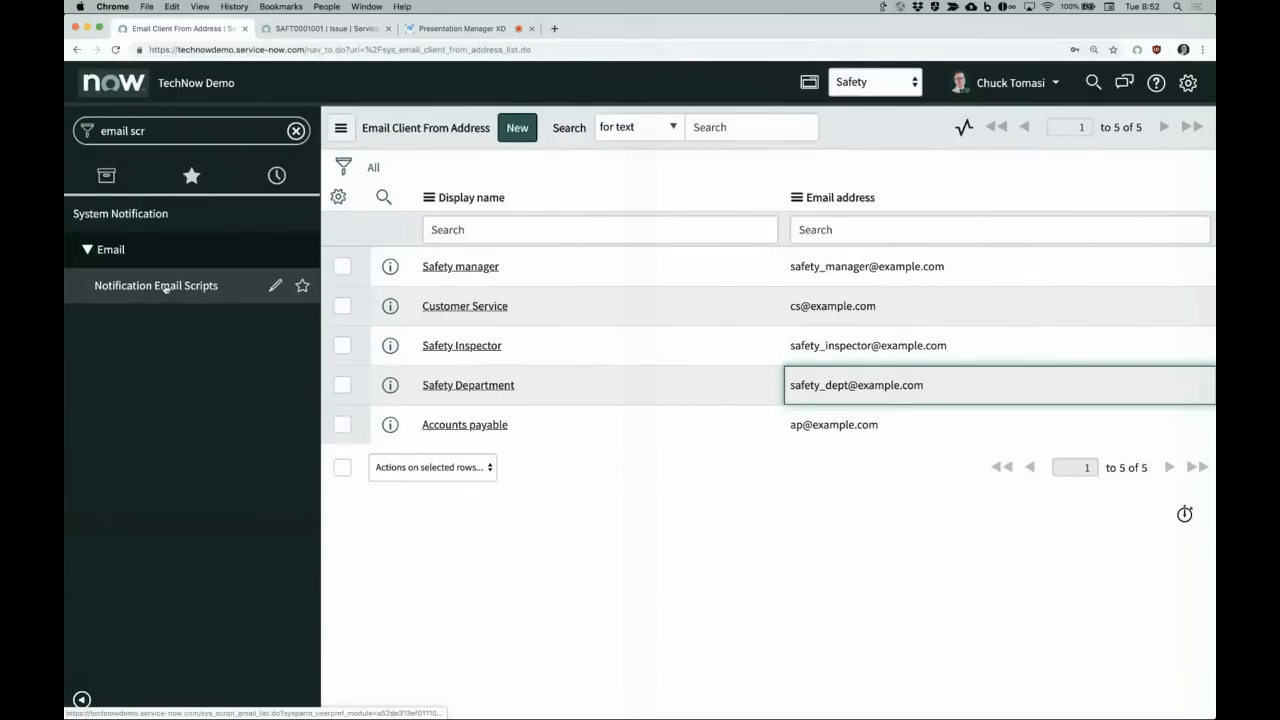
click(165, 287)
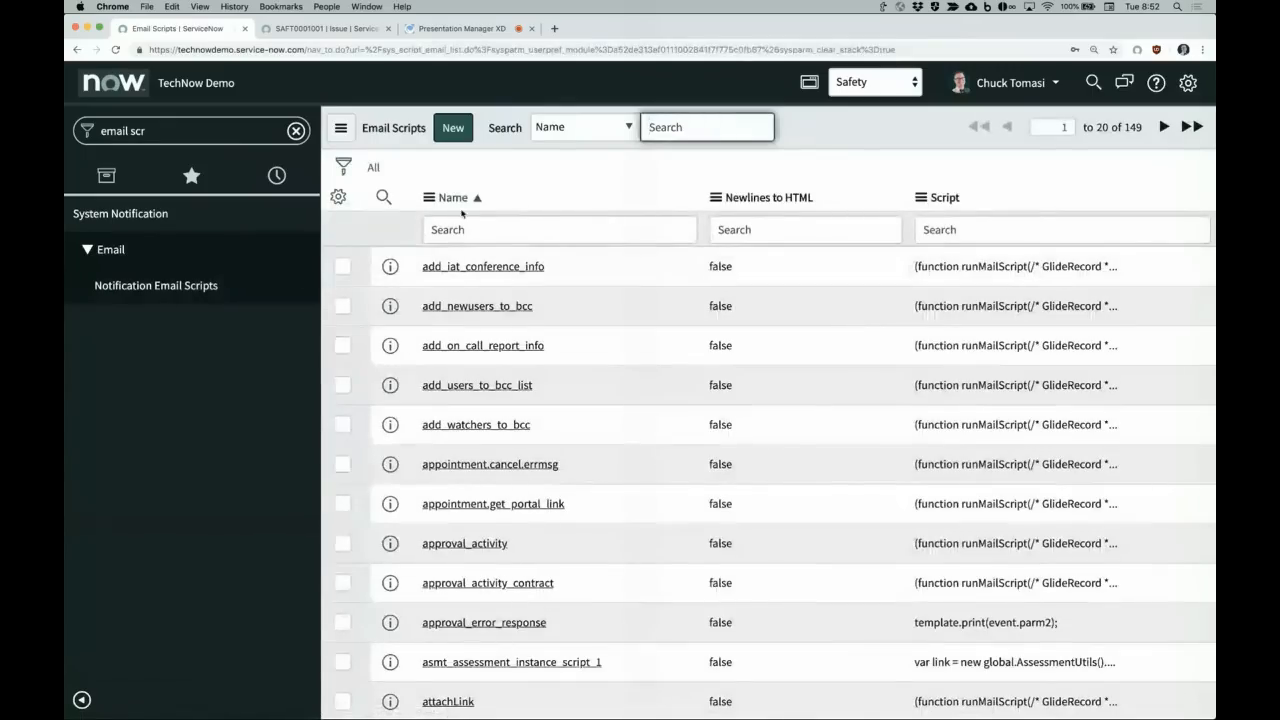
Step: Filter the Email Scripts list by Name using *reply
click(470, 232)
text(*no)
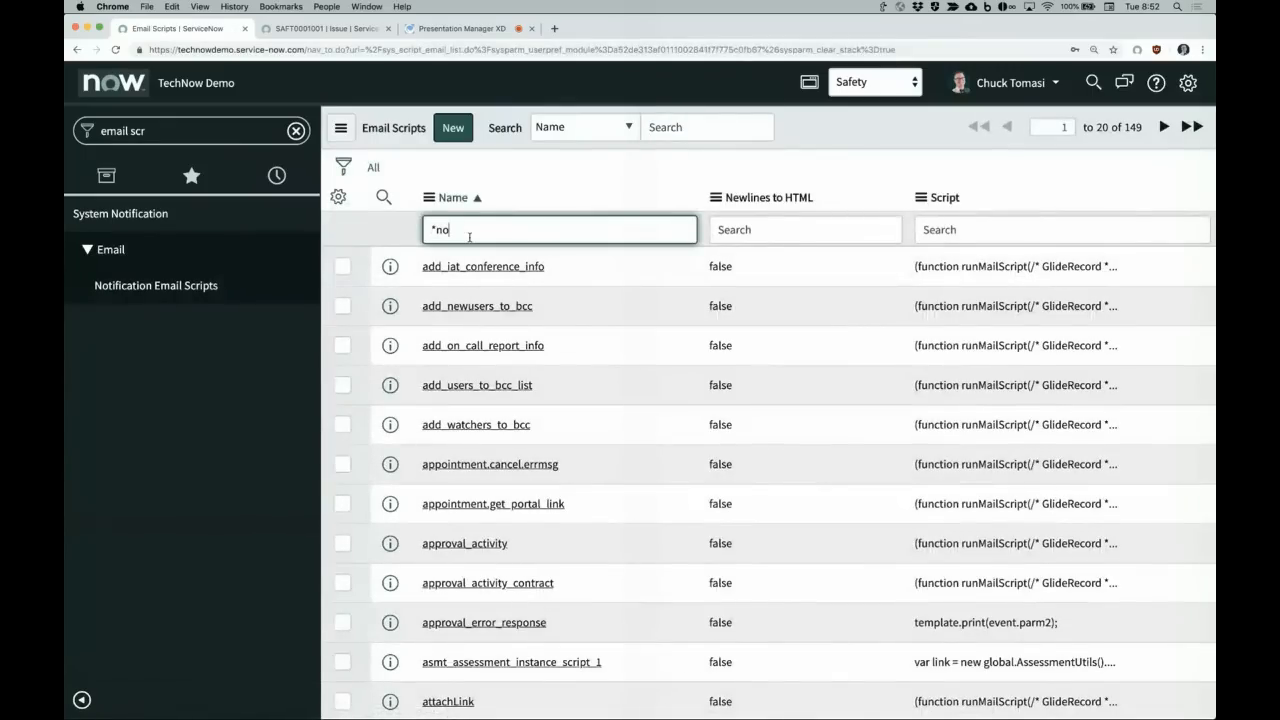
key(BackSpace)
key(BackSpace)
text(reply)
key(Return)
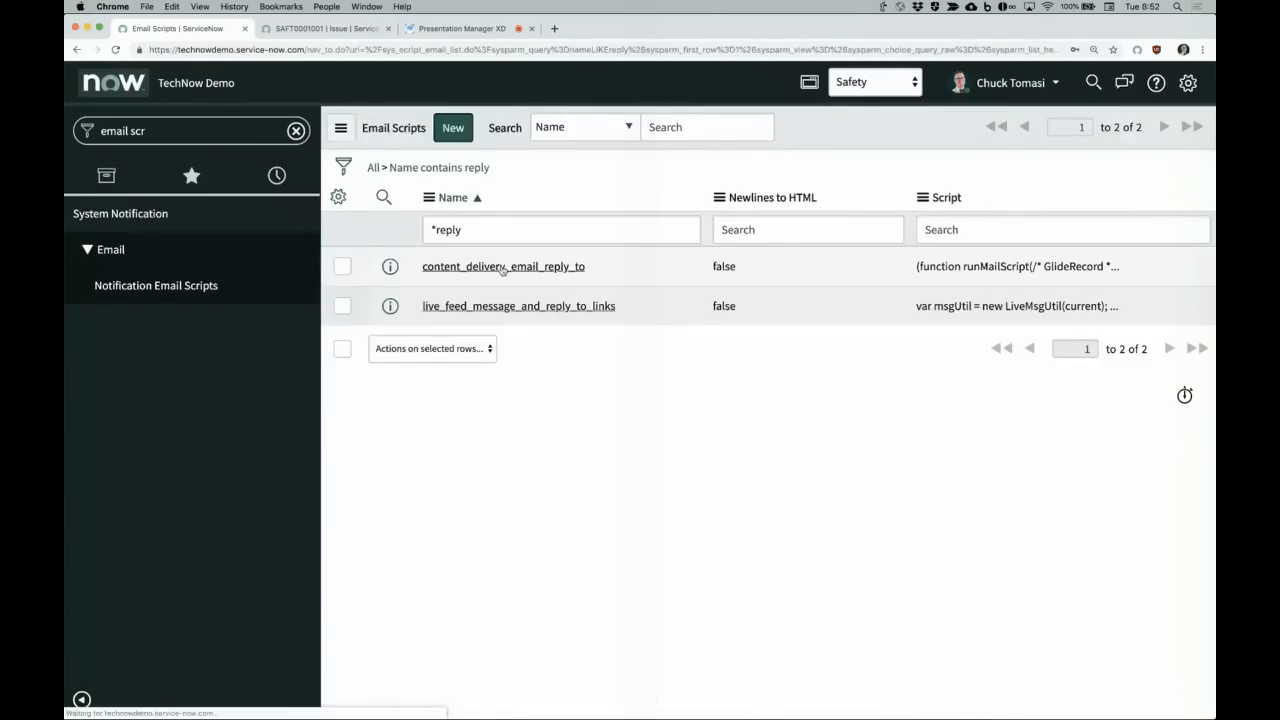
Step: Open the content_delivery_email_reply_to email script and examine the line that calls email.setReplyTo
click(565, 266)
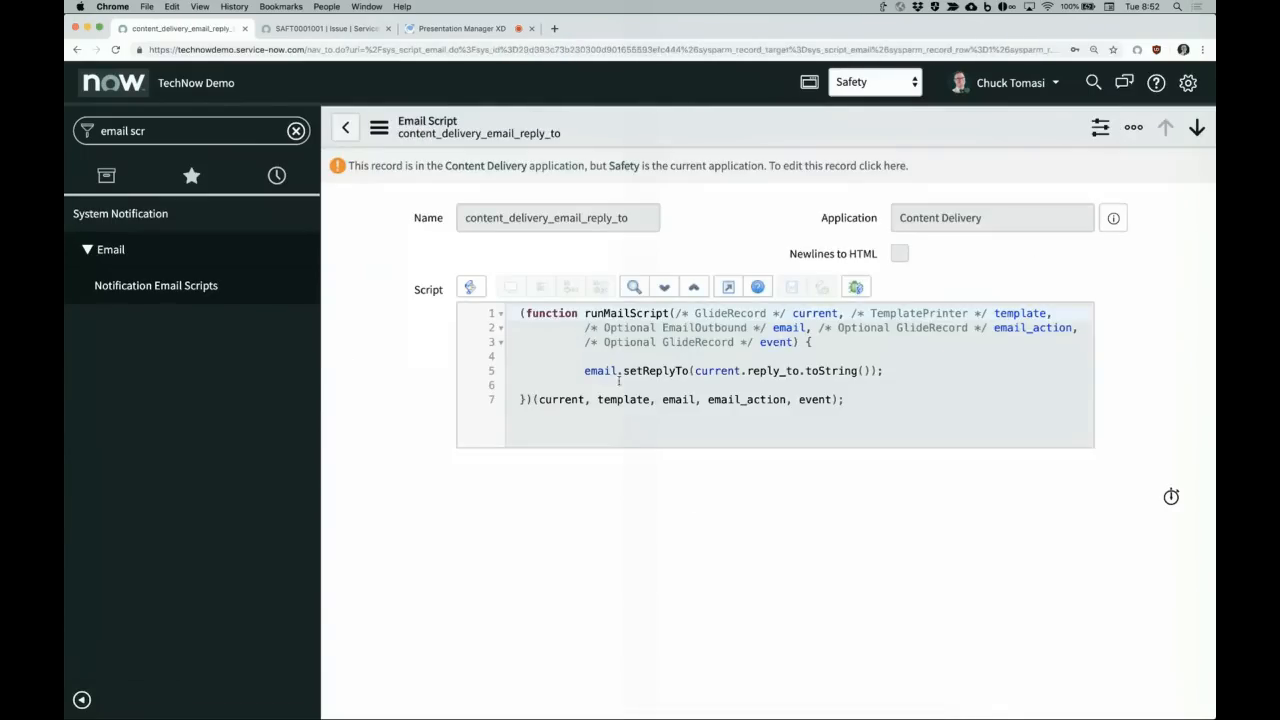
drag(586, 371, 820, 370)
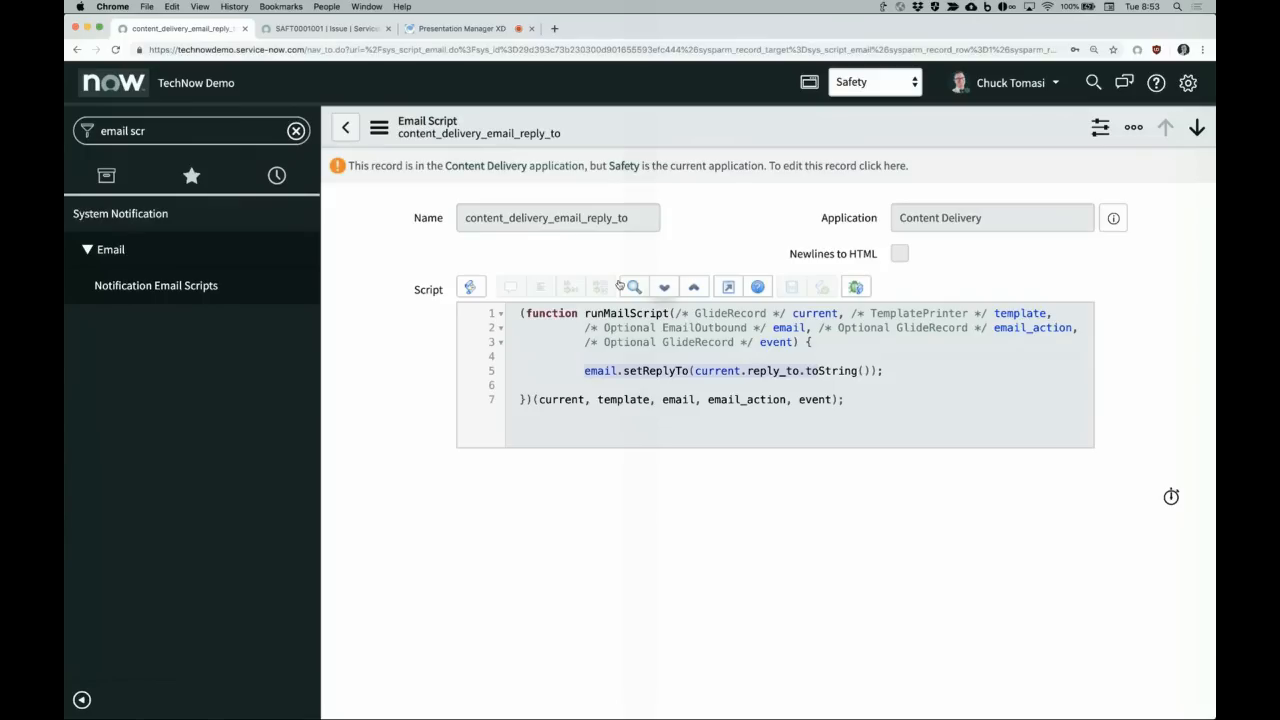
Step: Open the Default safety issue email client configuration from the favorites and review its recipient, display and filter settings
click(191, 175)
click(174, 393)
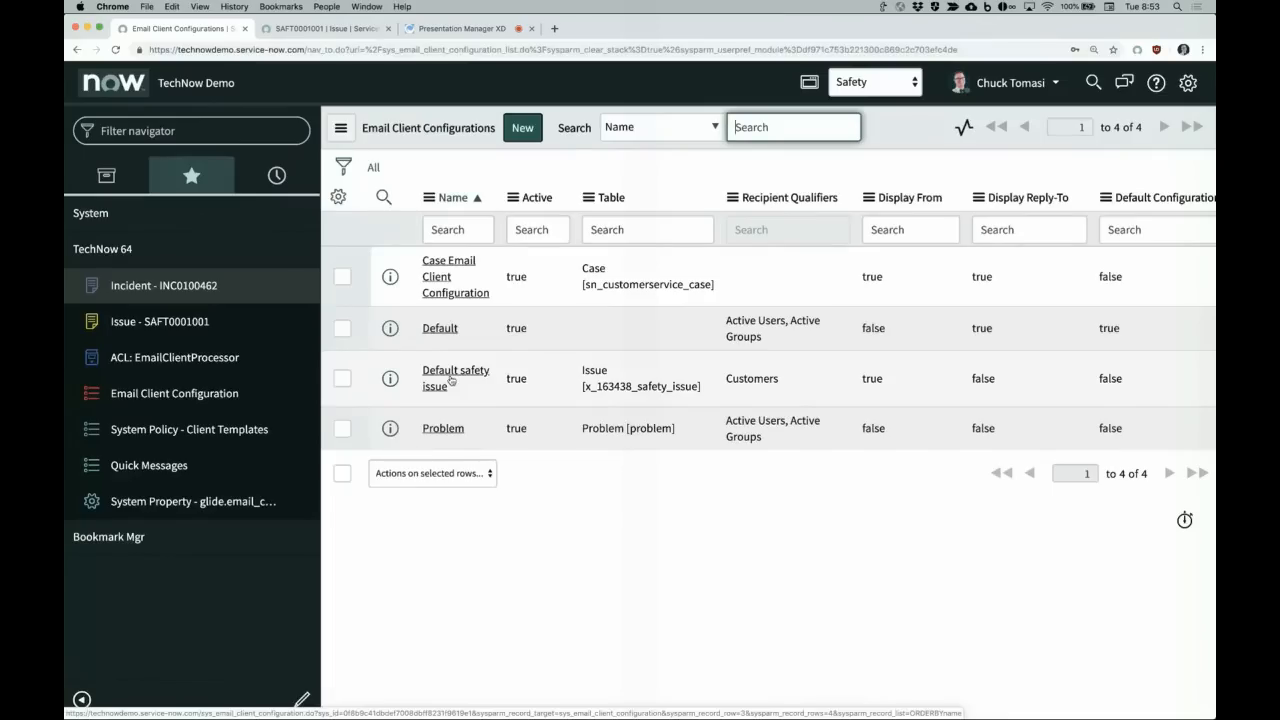
click(451, 379)
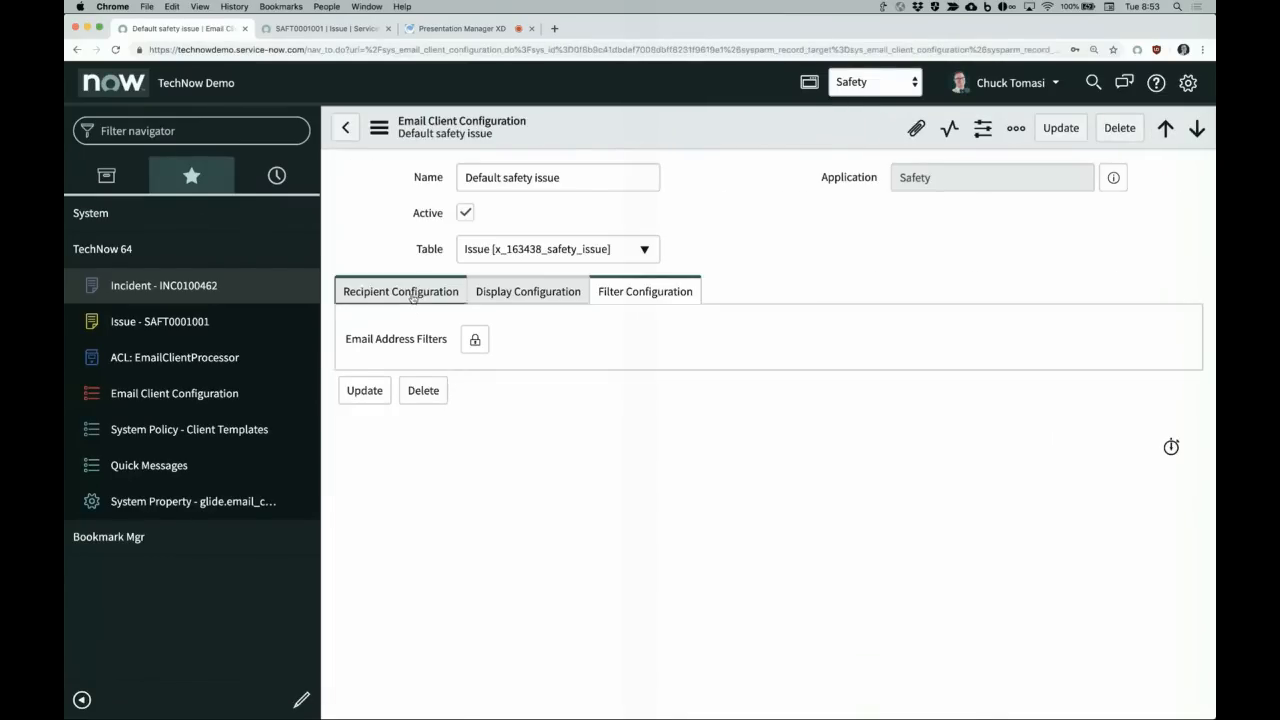
click(412, 298)
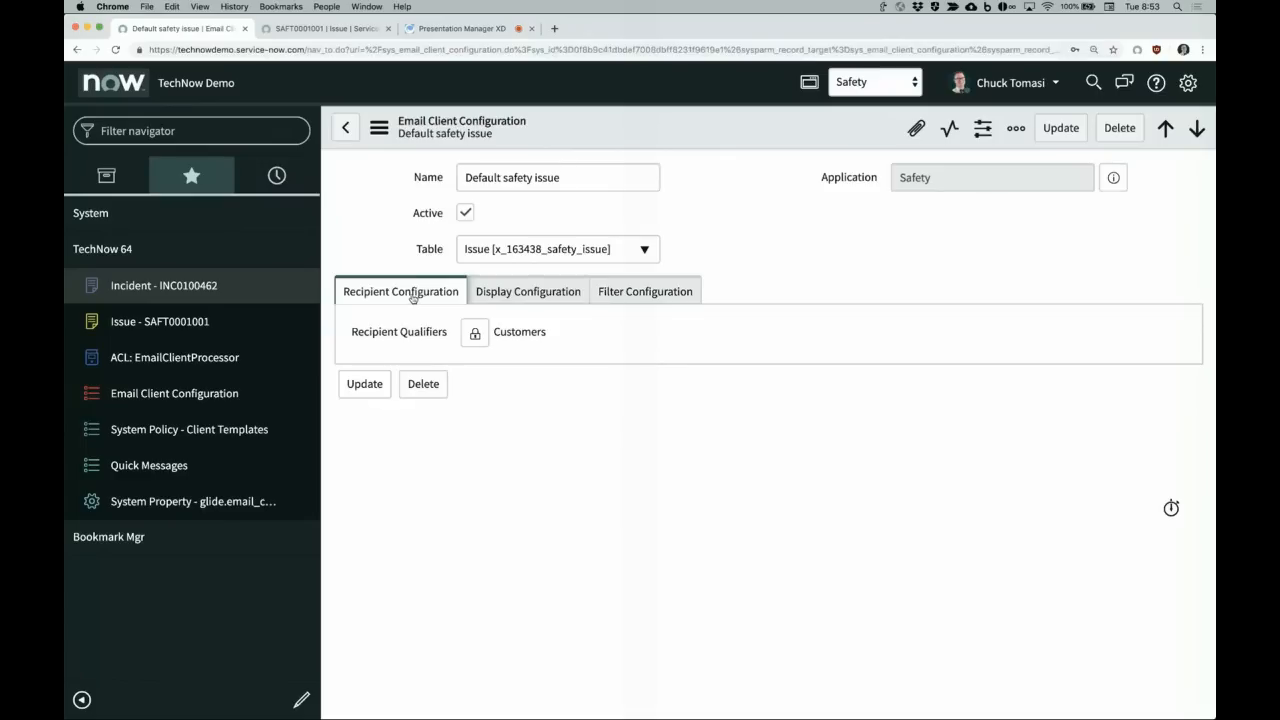
click(526, 299)
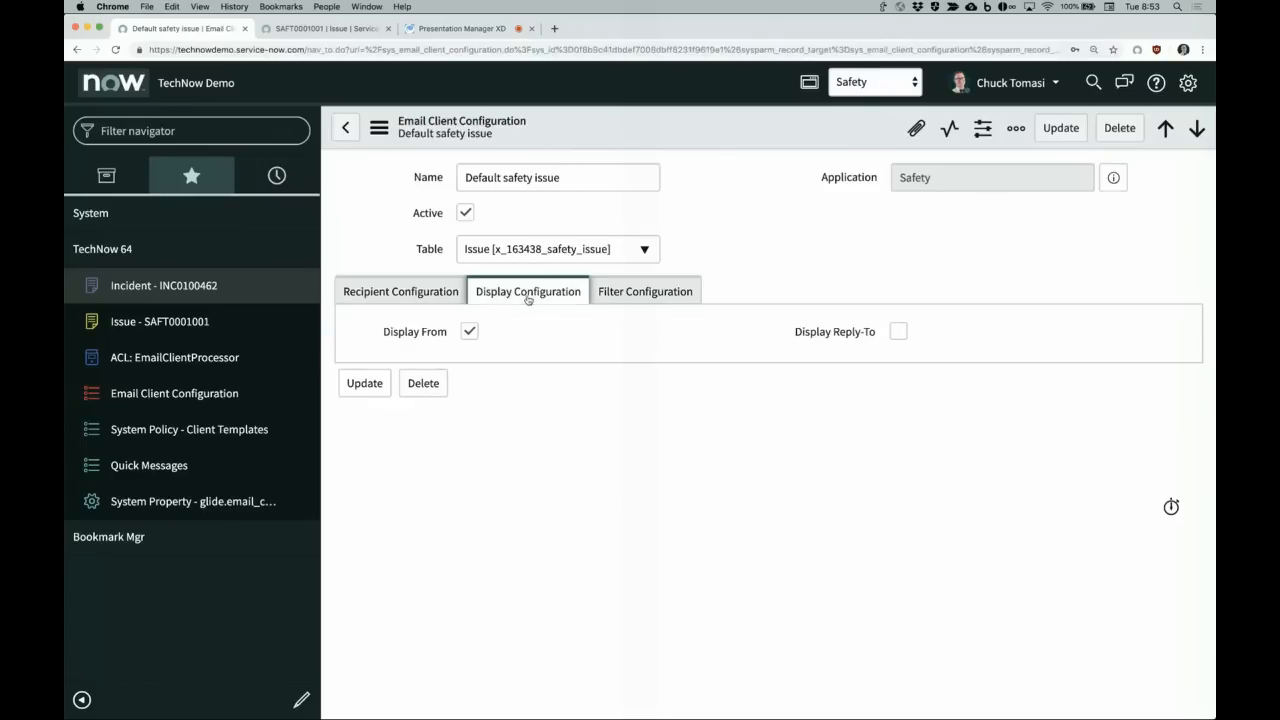
click(642, 290)
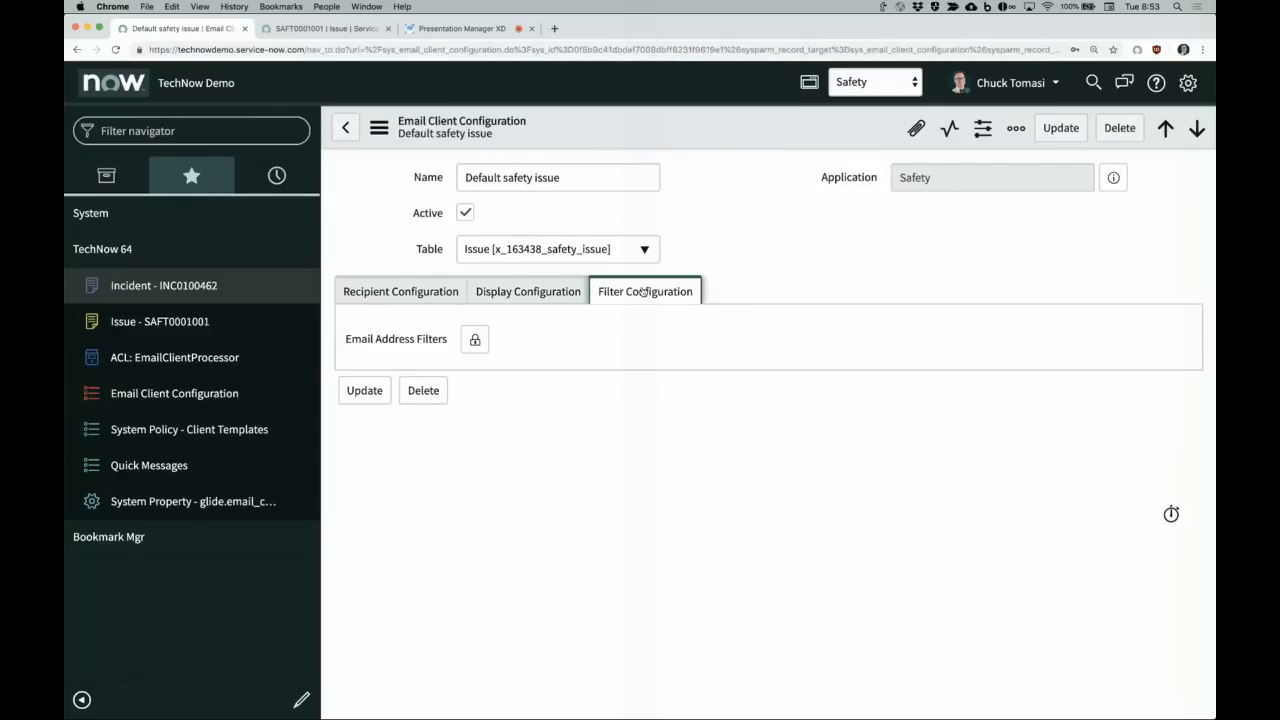
click(475, 339)
text(cust)
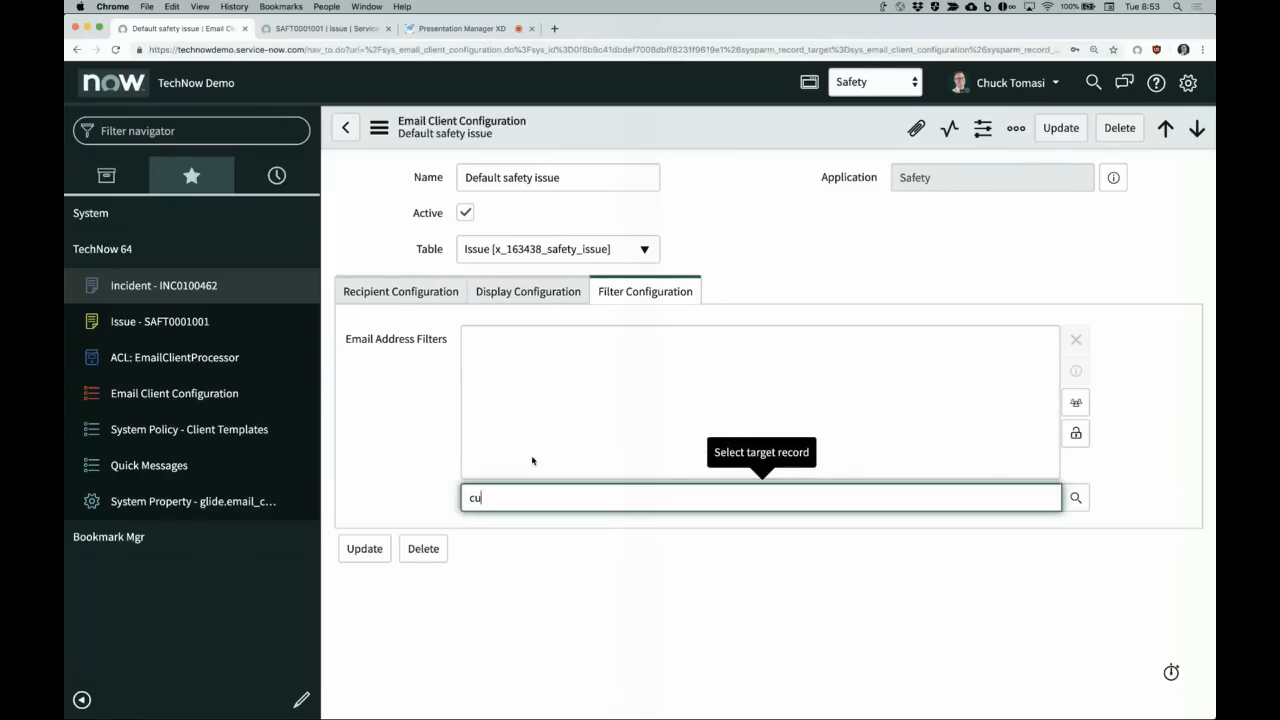
key(BackSpace)
key(BackSpace)
key(BackSpace)
key(BackSpace)
click(400, 411)
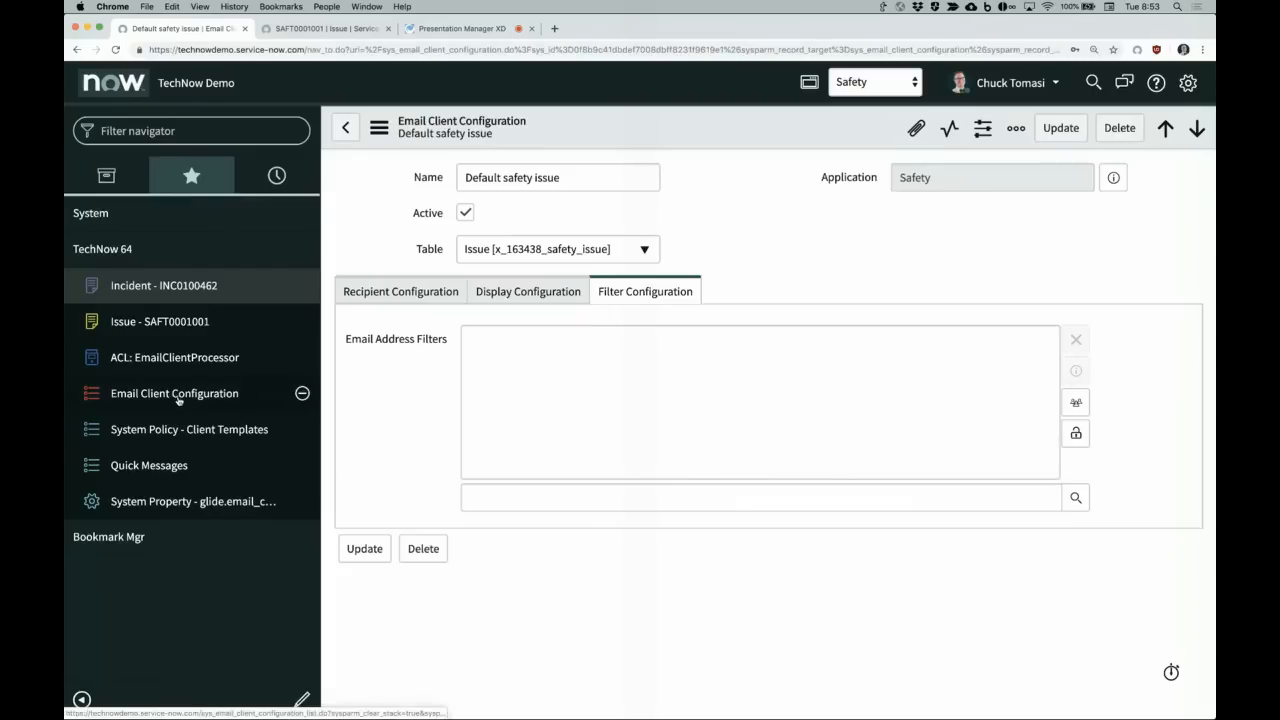
Step: Open the Default Safety Issue client template to check its Conditions, and view the Quick Messages list
click(190, 428)
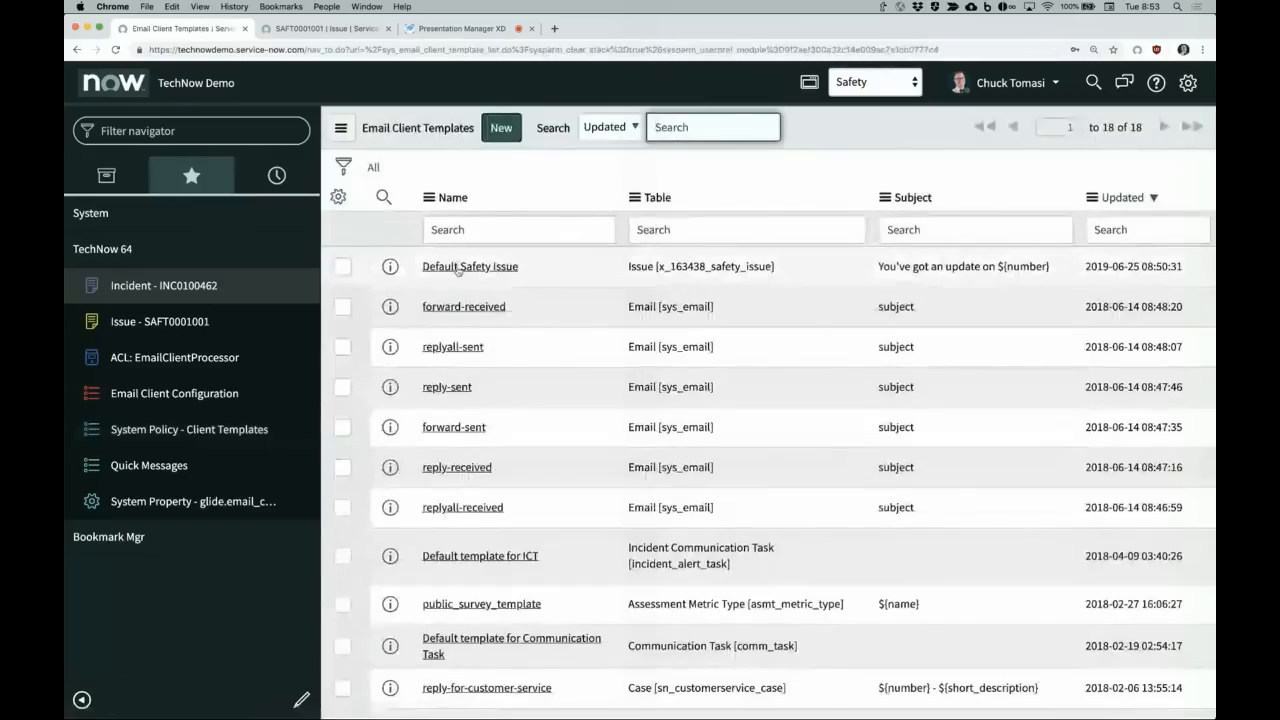
click(458, 268)
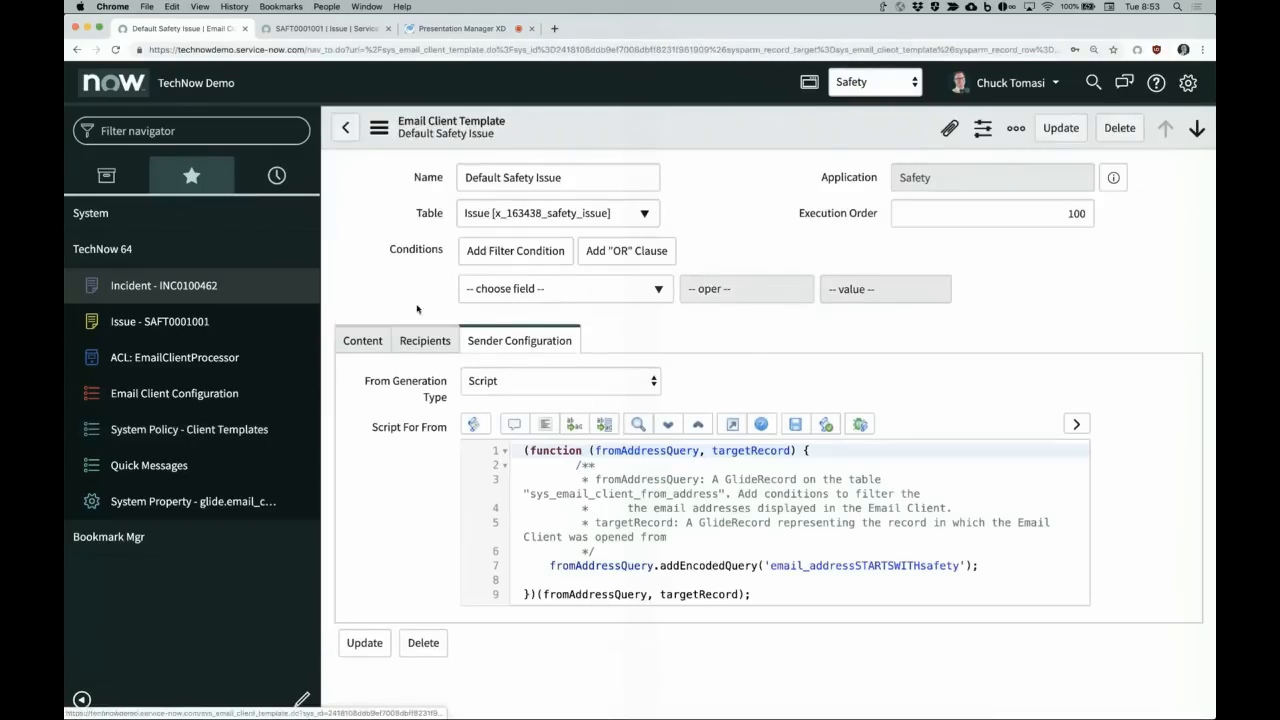
drag(390, 251, 460, 254)
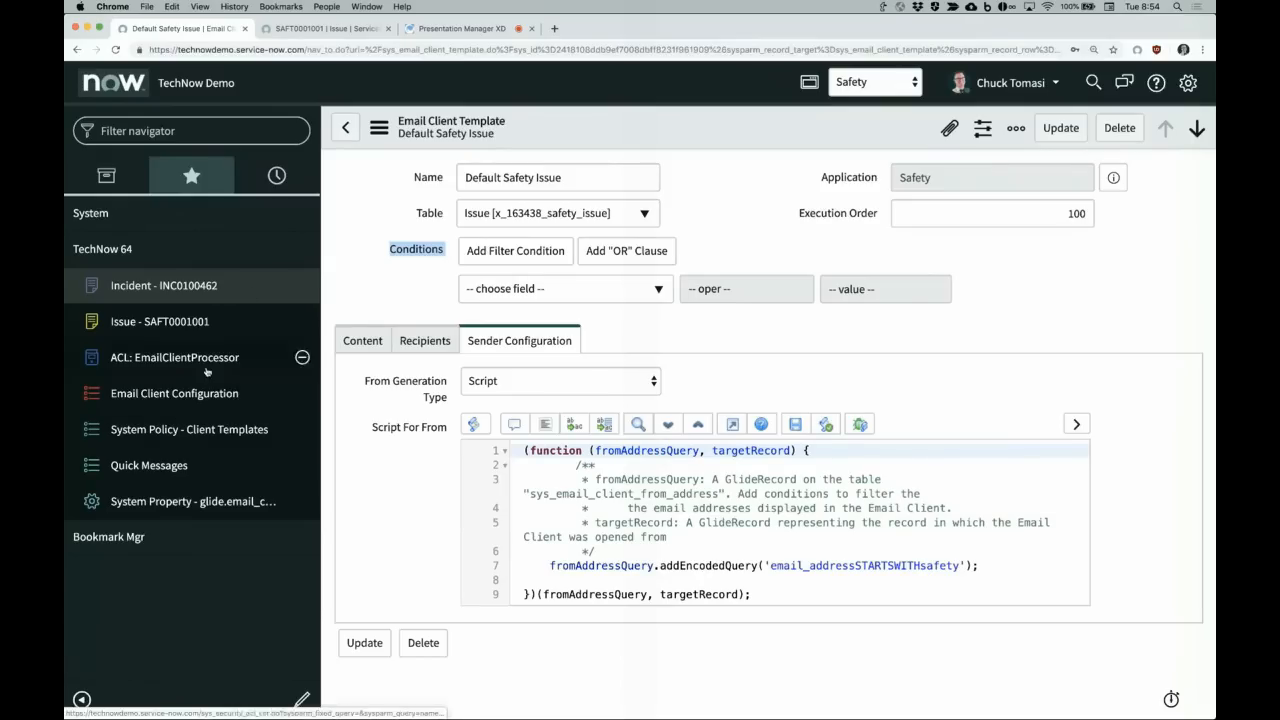
click(164, 465)
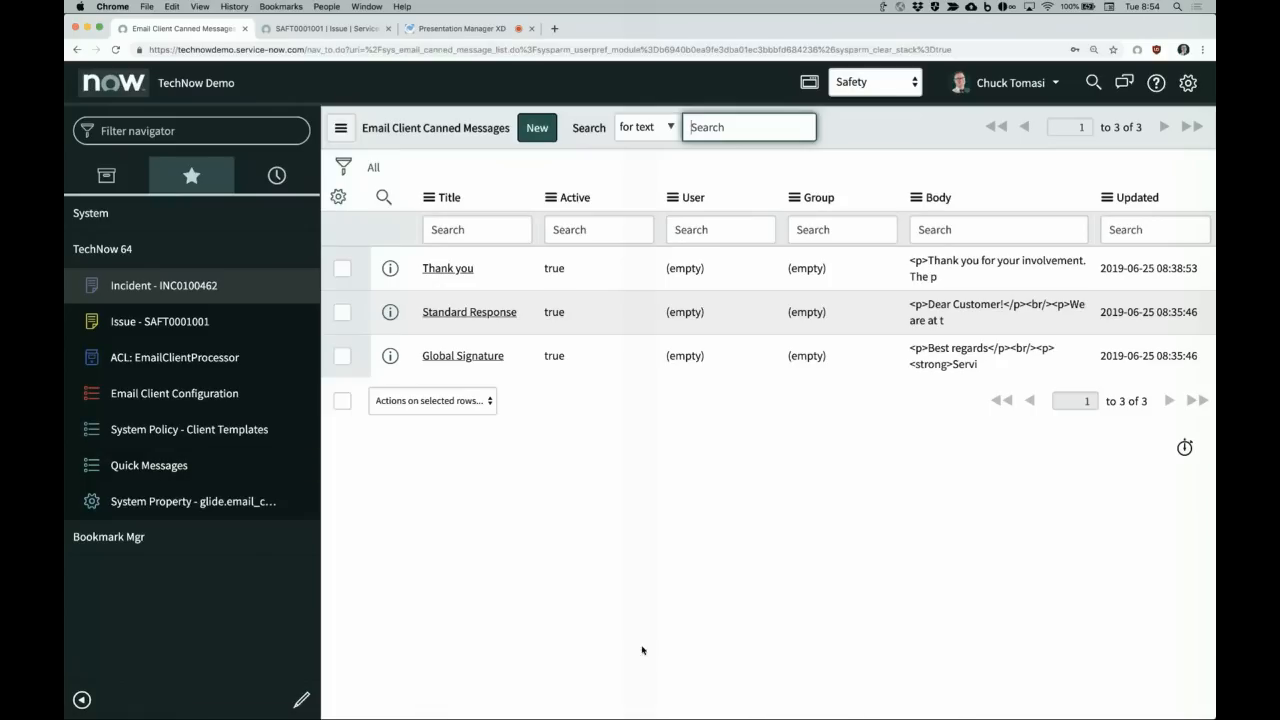
Step: Switch to the Presentation Manager XD page and end the screen share
mouse_move(684, 710)
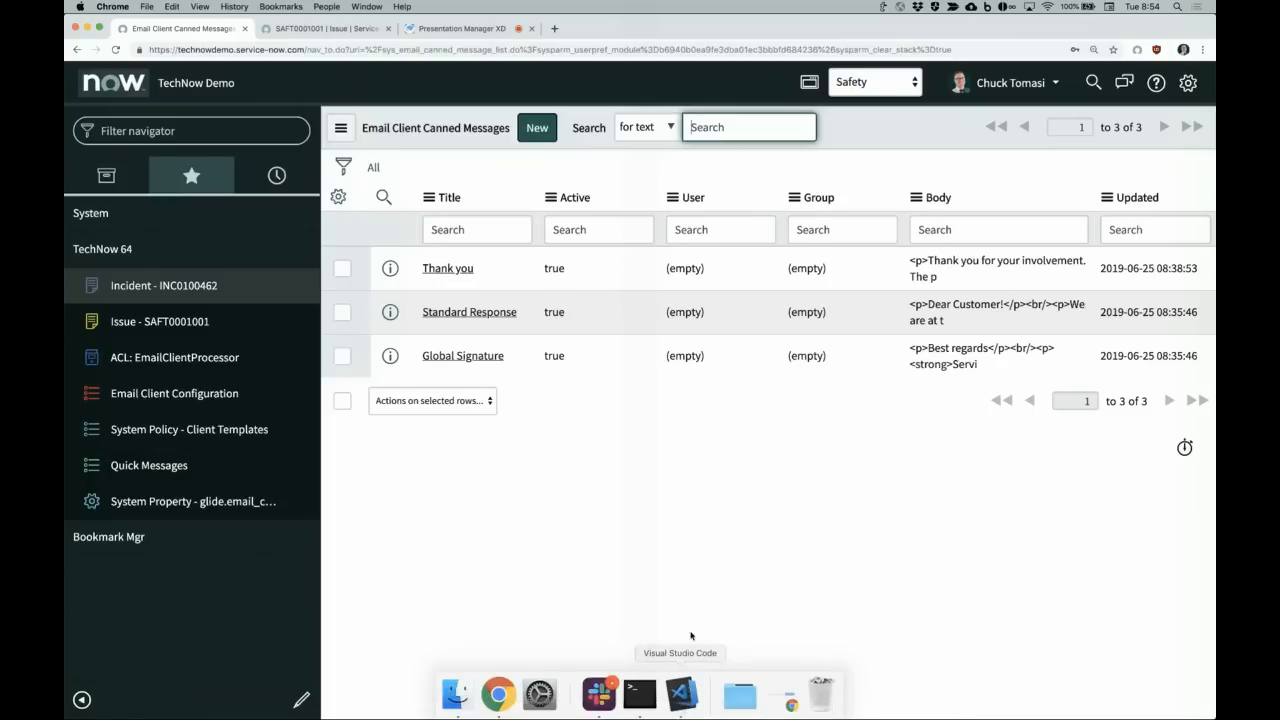
click(435, 29)
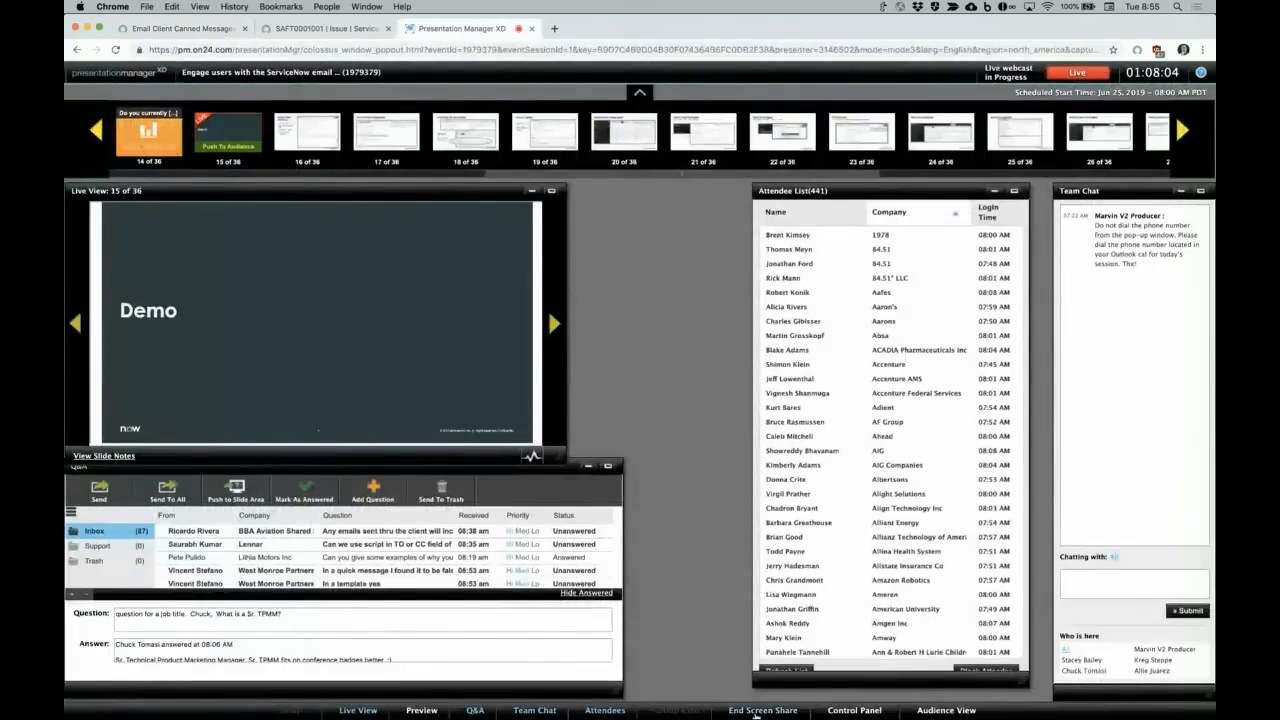
click(760, 710)
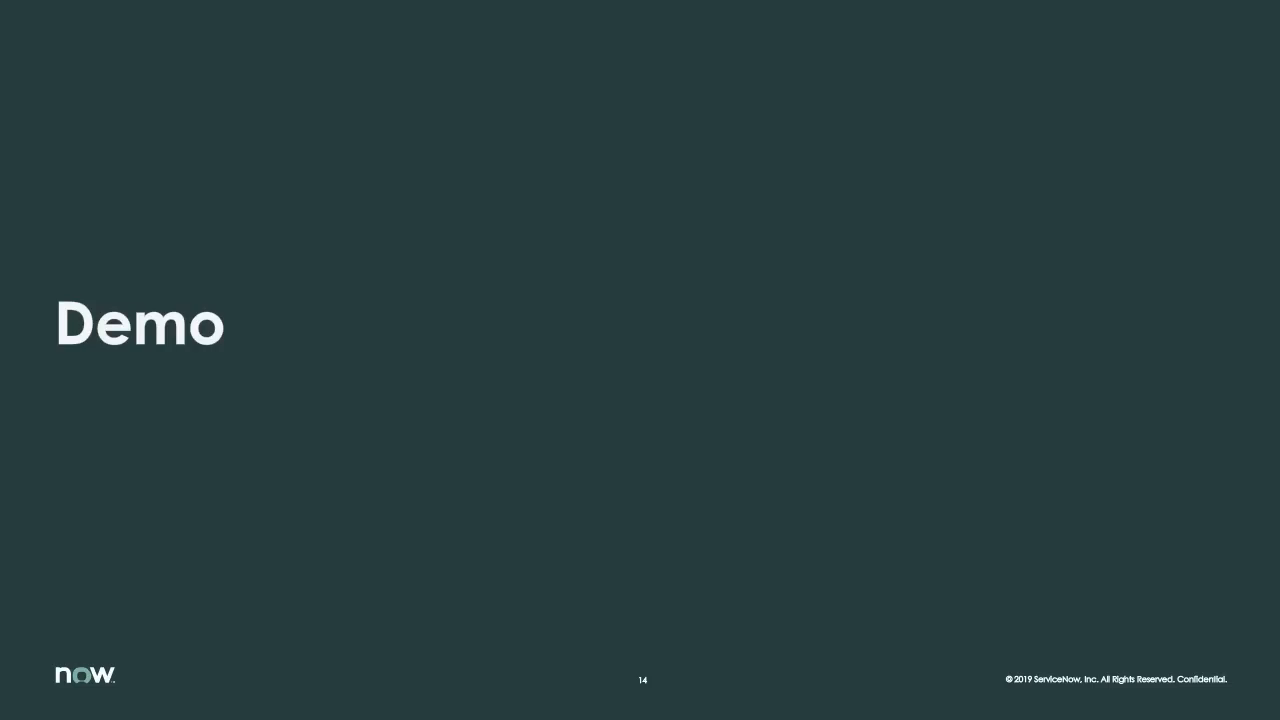